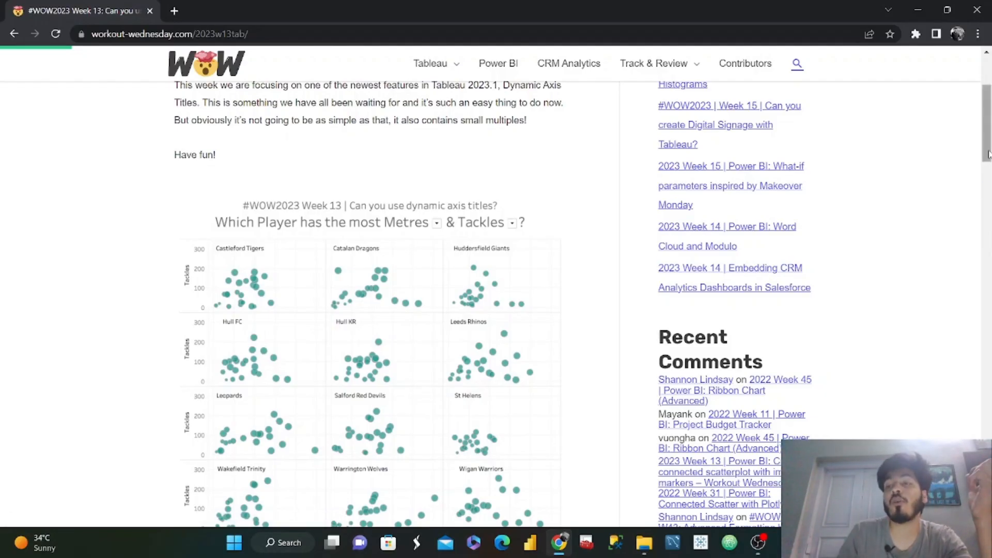
Switch to Tableau Public and connect to the RugbySuperLeague2022 Excel workbook in the Downloads folder.
{"action": "left_click_drag", "start_coordinate": [987, 155], "coordinate": [987, 167]}
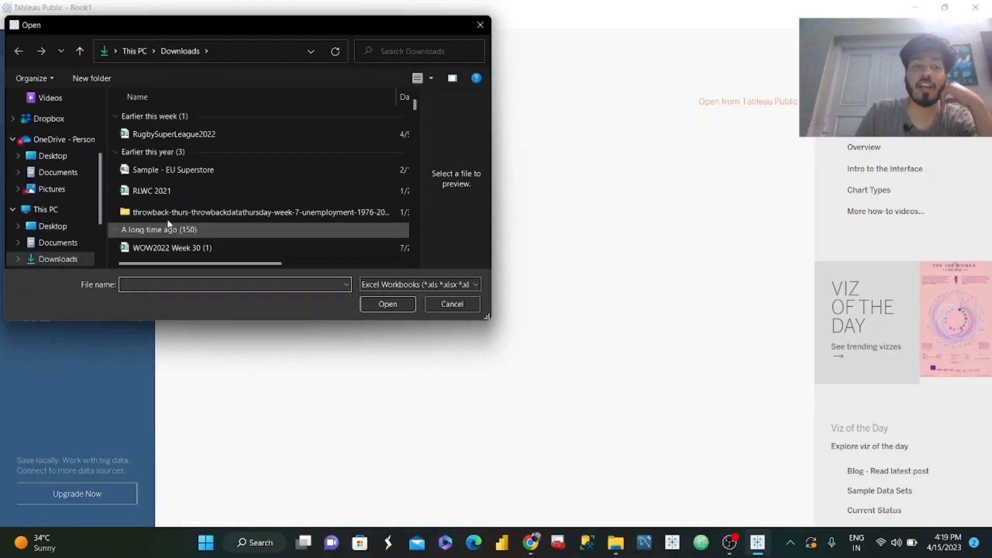
{"action": "left_click", "coordinate": [191, 131]}
{"action": "left_click", "coordinate": [388, 304]}
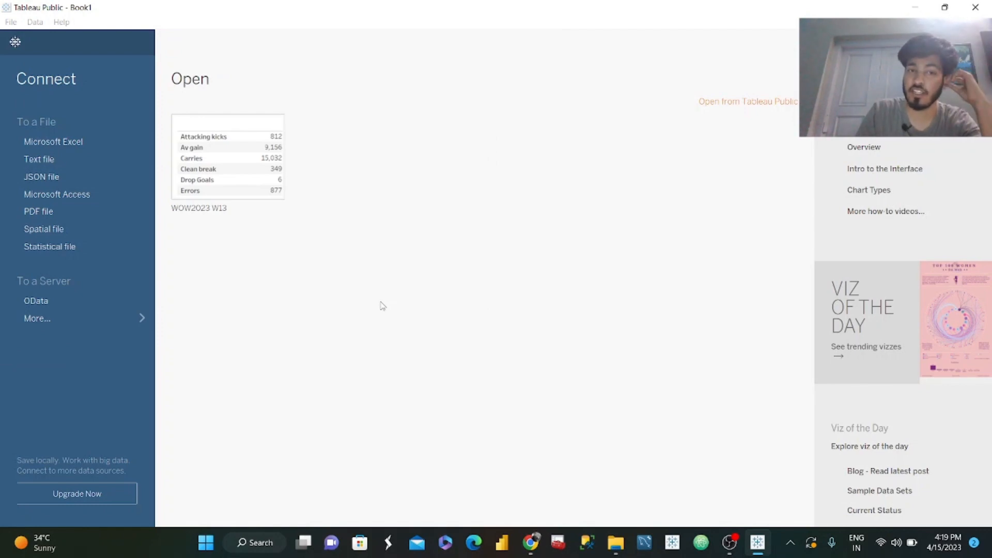
Switch to the Workout Wednesday page in Chrome and check which data tab the challenge's Dataset section asks for.
{"action": "left_click", "coordinate": [531, 543]}
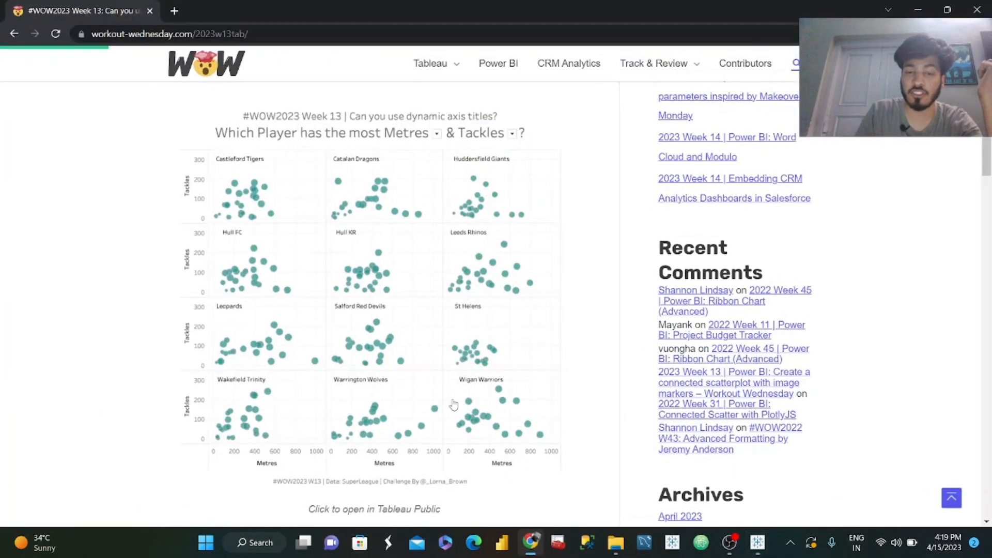
{"action": "scroll", "coordinate": [558, 373], "scroll_direction": "down", "scroll_amount": 8}
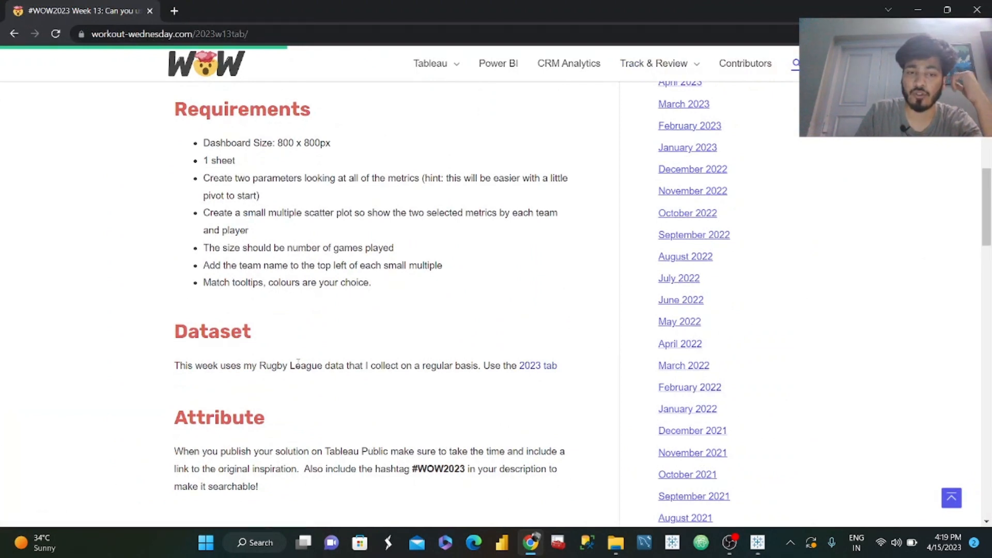
{"action": "left_click_drag", "start_coordinate": [374, 368], "coordinate": [481, 383]}
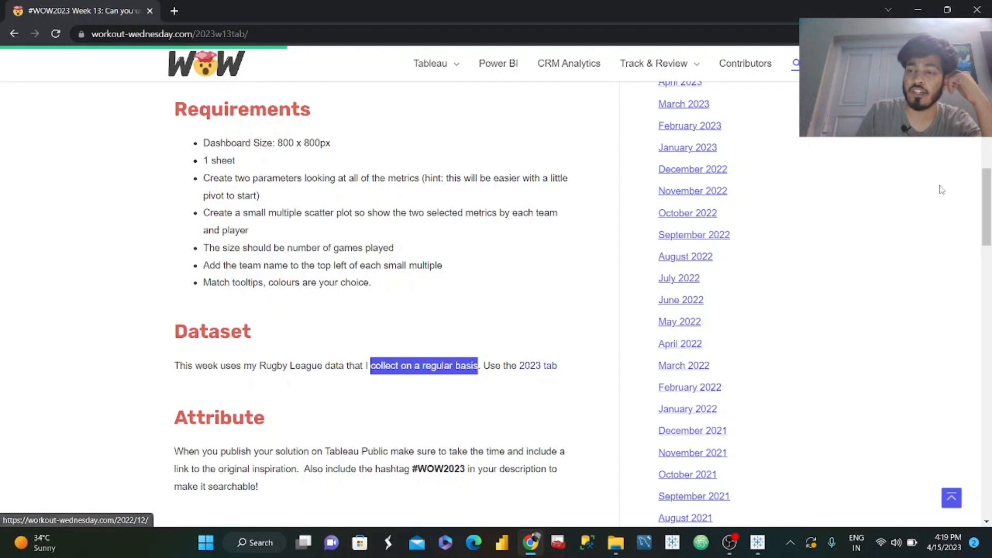
{"action": "left_click_drag", "start_coordinate": [986, 189], "coordinate": [987, 126]}
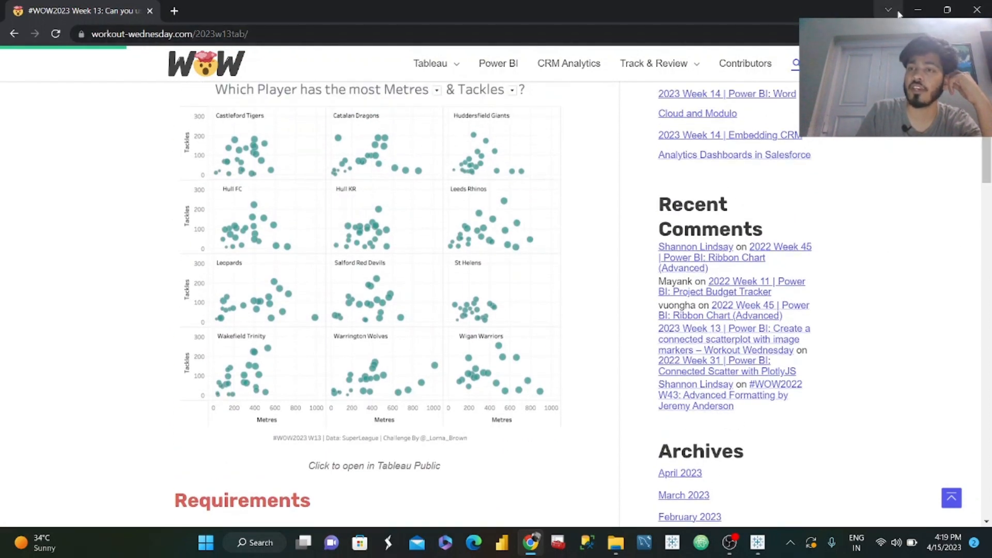
{"action": "left_click", "coordinate": [918, 9]}
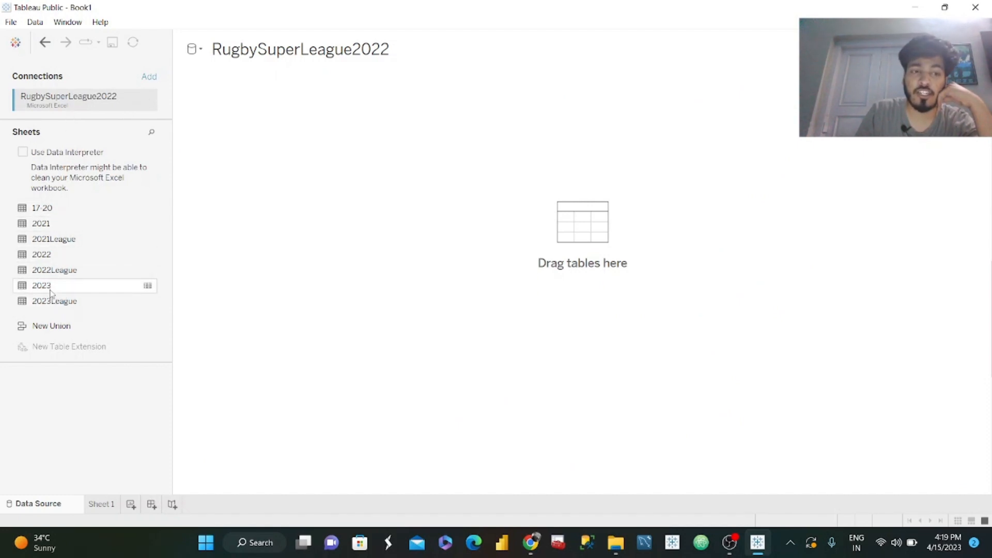
Add the 2023 sheet to the data source and look through its columns in the data preview.
{"action": "left_click_drag", "start_coordinate": [56, 287], "coordinate": [282, 150]}
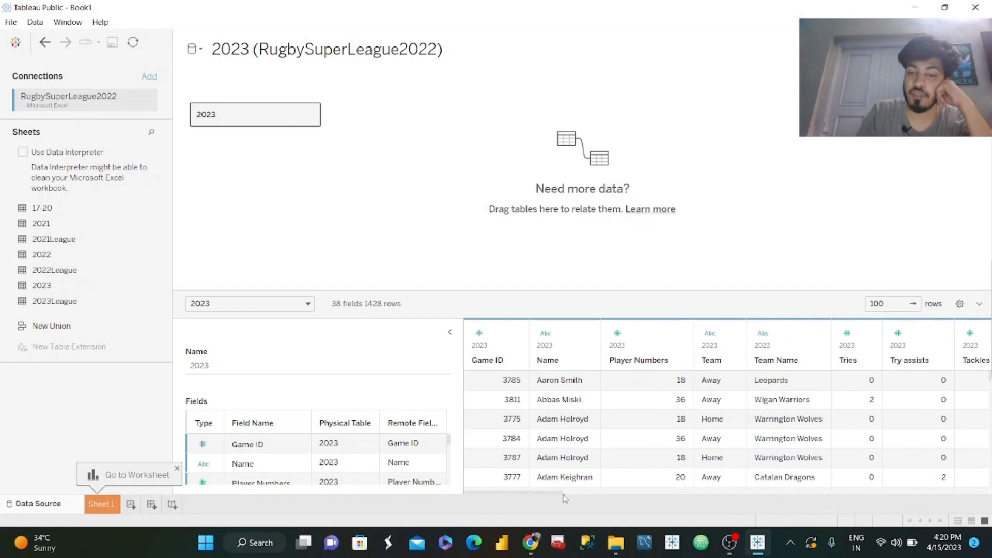
{"action": "left_click_drag", "start_coordinate": [555, 494], "coordinate": [989, 483]}
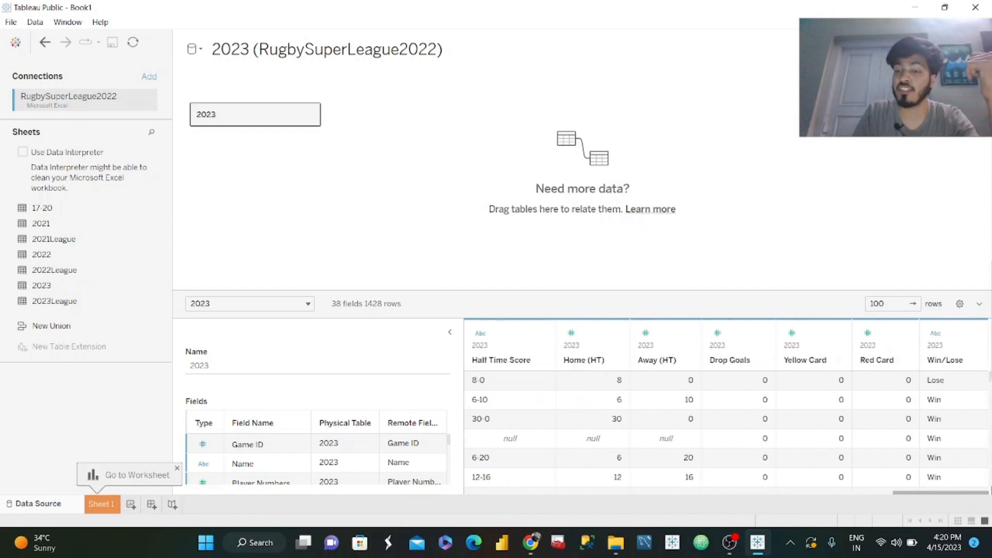
{"action": "left_click_drag", "start_coordinate": [964, 492], "coordinate": [588, 494]}
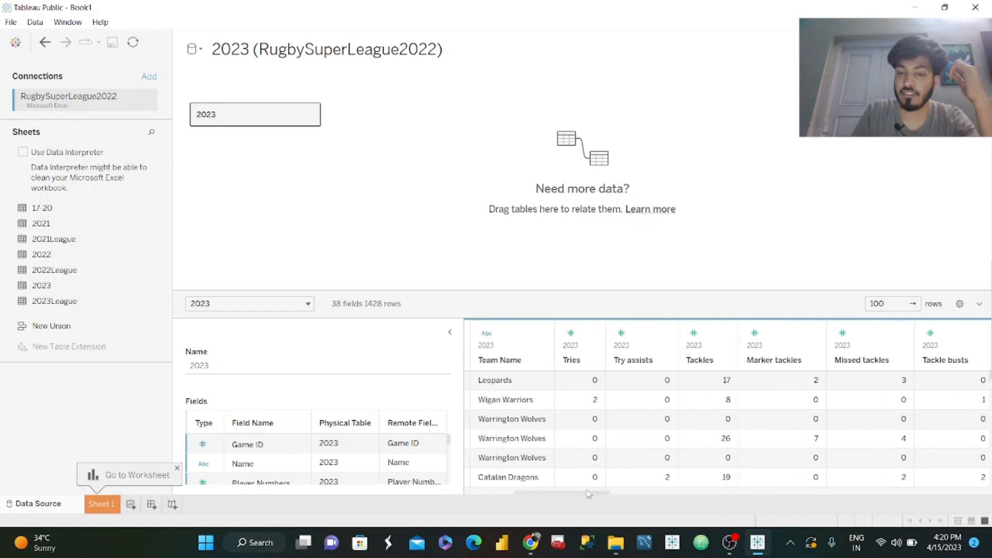
Pivot all metric columns from Tries through Penalties in the 2023 table.
{"action": "left_click", "coordinate": [589, 347]}
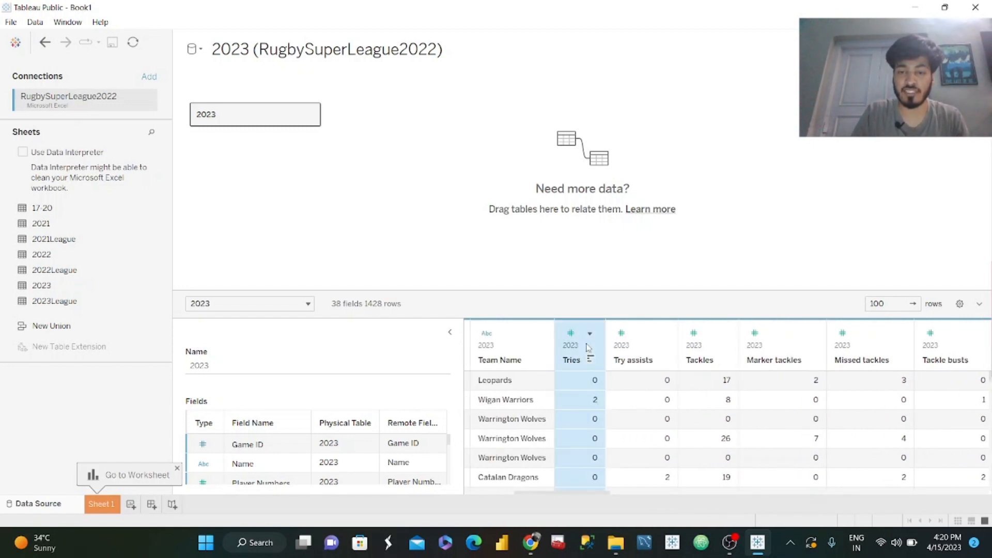
{"action": "left_click_drag", "start_coordinate": [596, 497], "coordinate": [794, 498]}
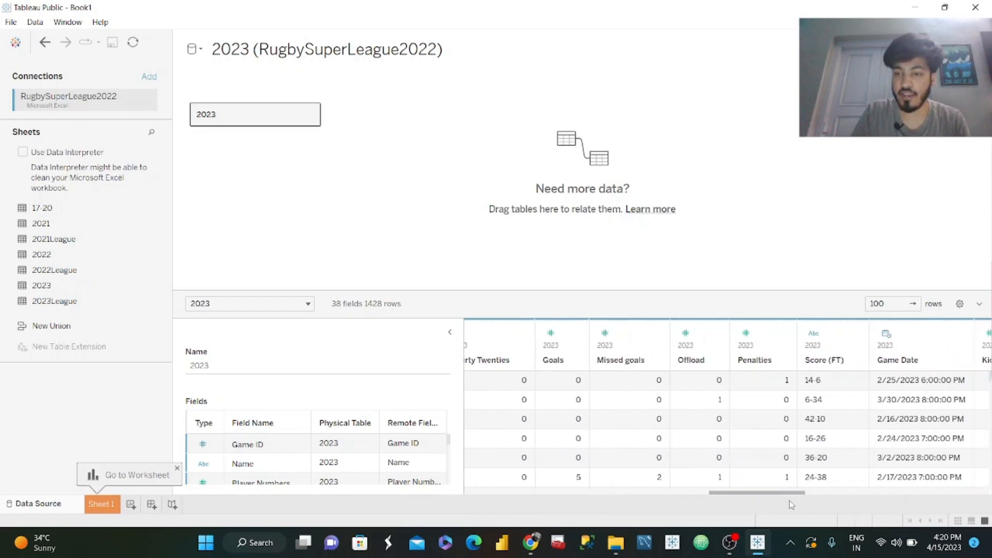
{"action": "left_click", "coordinate": [768, 347], "text": "shift"}
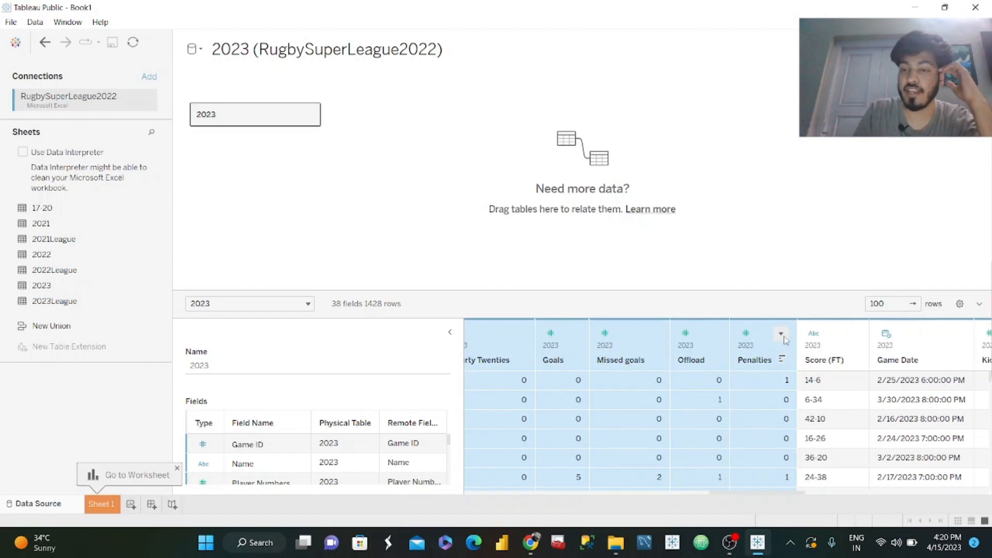
{"action": "left_click", "coordinate": [781, 334]}
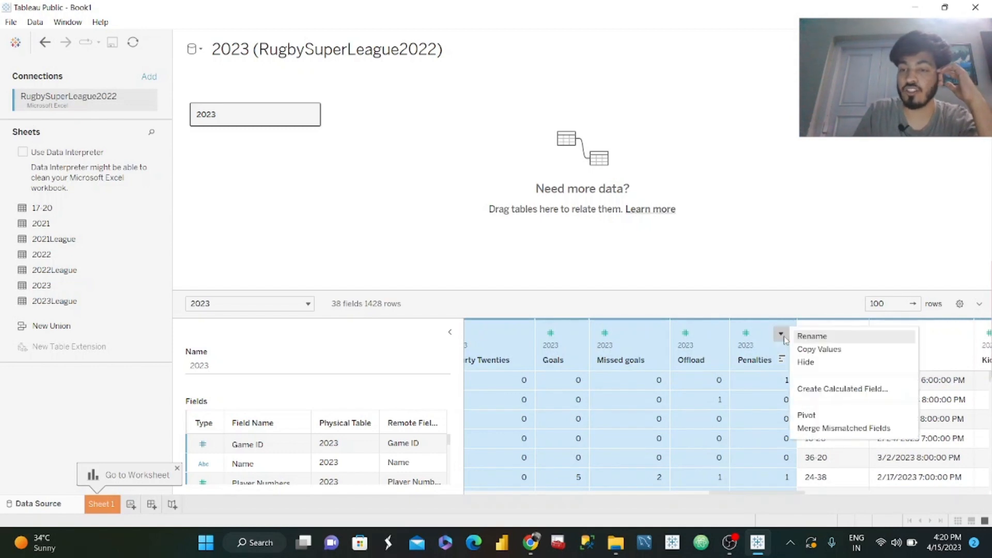
{"action": "left_click", "coordinate": [807, 416]}
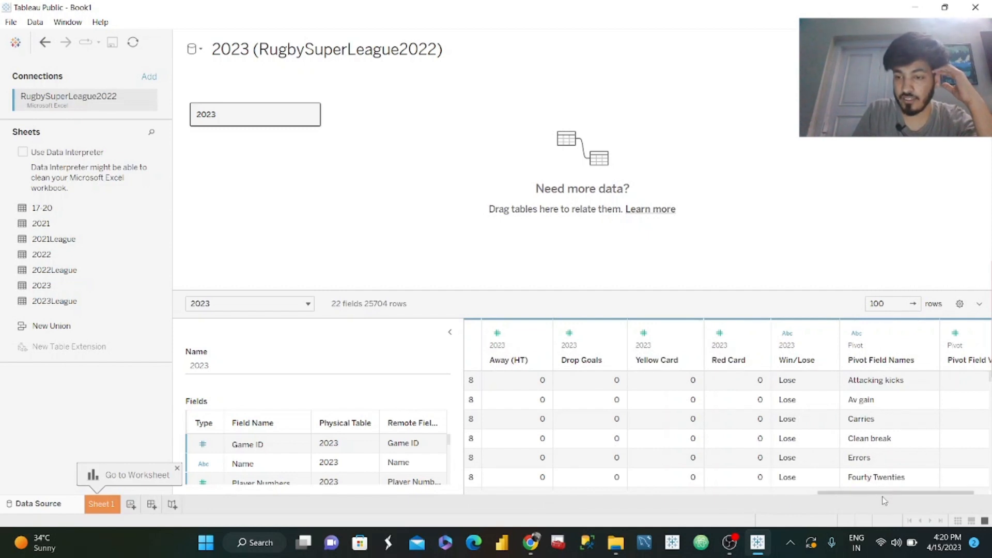
Add the Drop Goals, Yellow Card and Red Card columns to the existing pivot.
{"action": "mouse_move", "coordinate": [882, 494]}
{"action": "left_mouse_down"}
{"action": "mouse_move", "coordinate": [564, 495]}
{"action": "mouse_move", "coordinate": [886, 493]}
{"action": "left_mouse_up"}
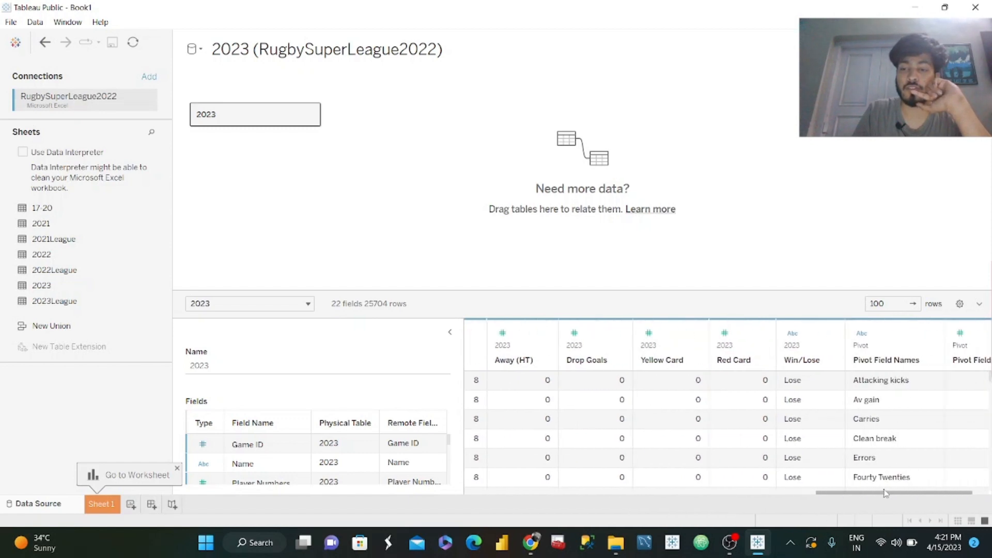
{"action": "left_click", "coordinate": [601, 349]}
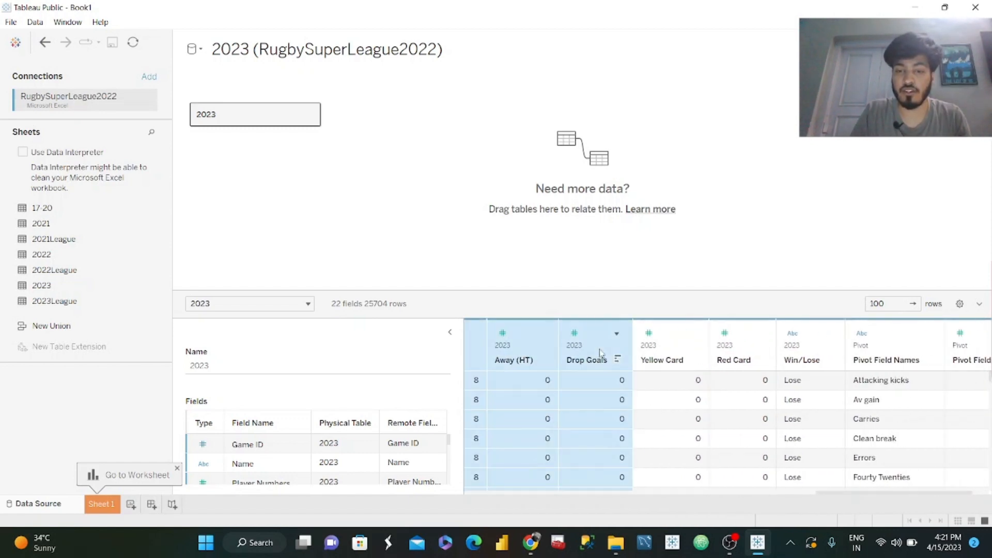
{"action": "left_click", "coordinate": [739, 349], "text": "shift"}
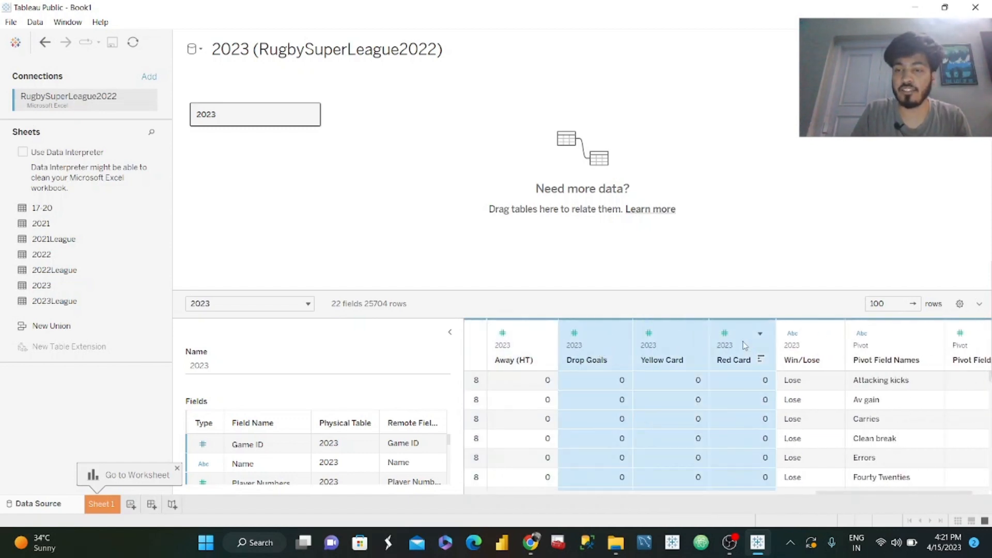
{"action": "left_click", "coordinate": [759, 334]}
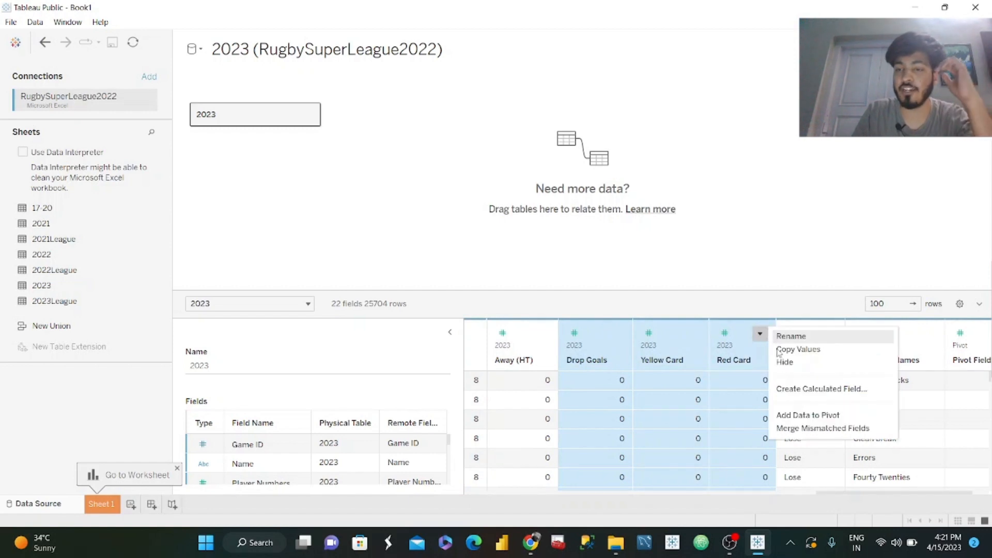
{"action": "left_click", "coordinate": [808, 416]}
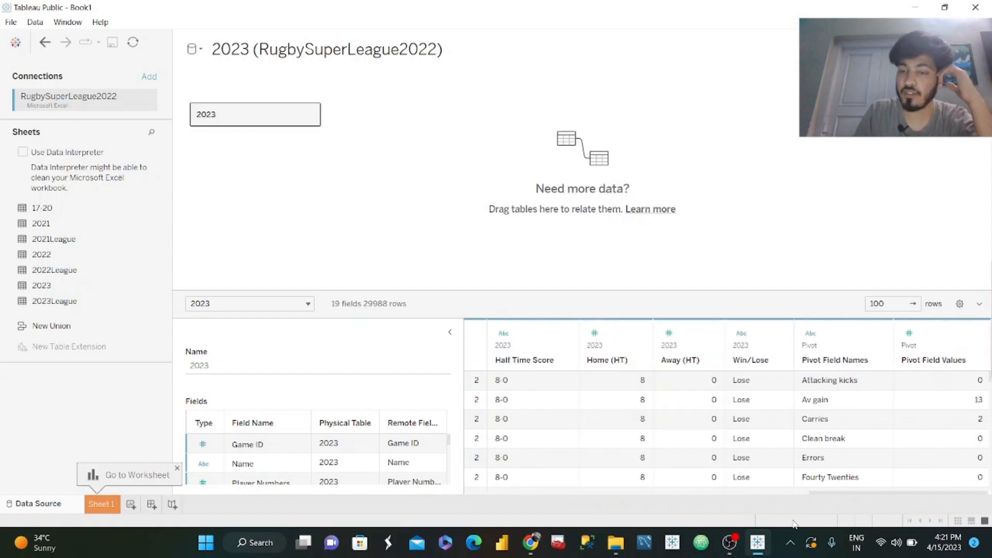
Rename the Pivot Field Names column as Measures.
{"action": "left_click_drag", "start_coordinate": [833, 495], "coordinate": [858, 493]}
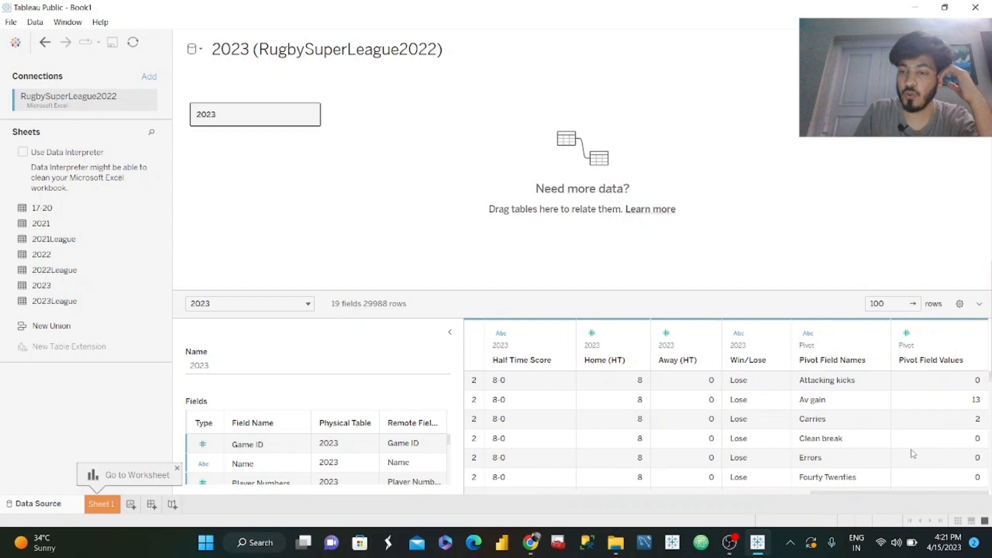
{"action": "left_click", "coordinate": [876, 336]}
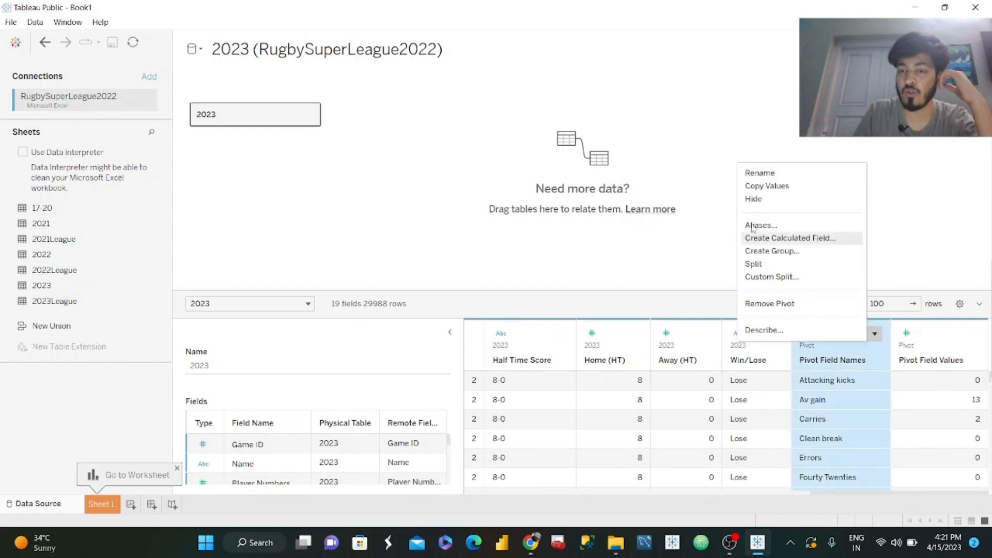
{"action": "left_click", "coordinate": [761, 173]}
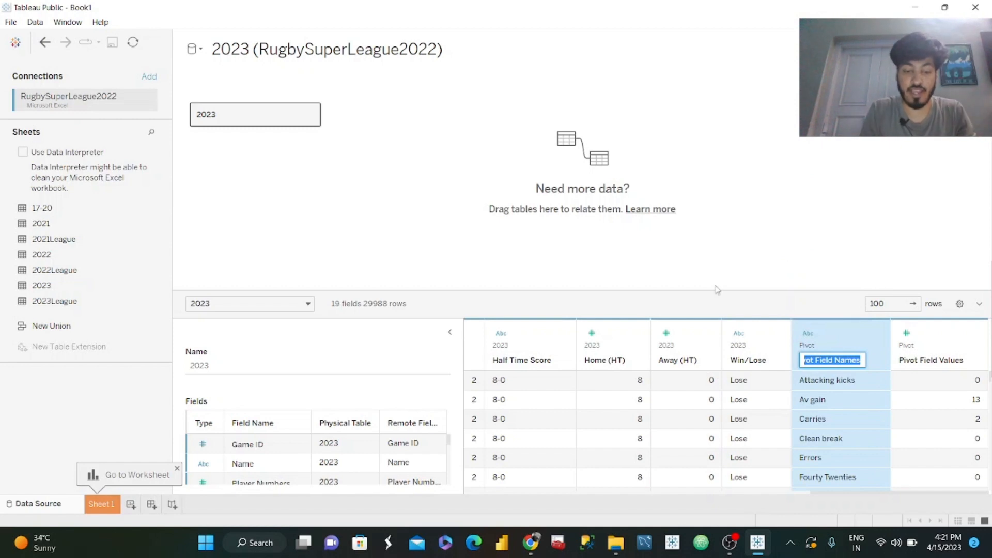
{"action": "type", "text": "mea"}
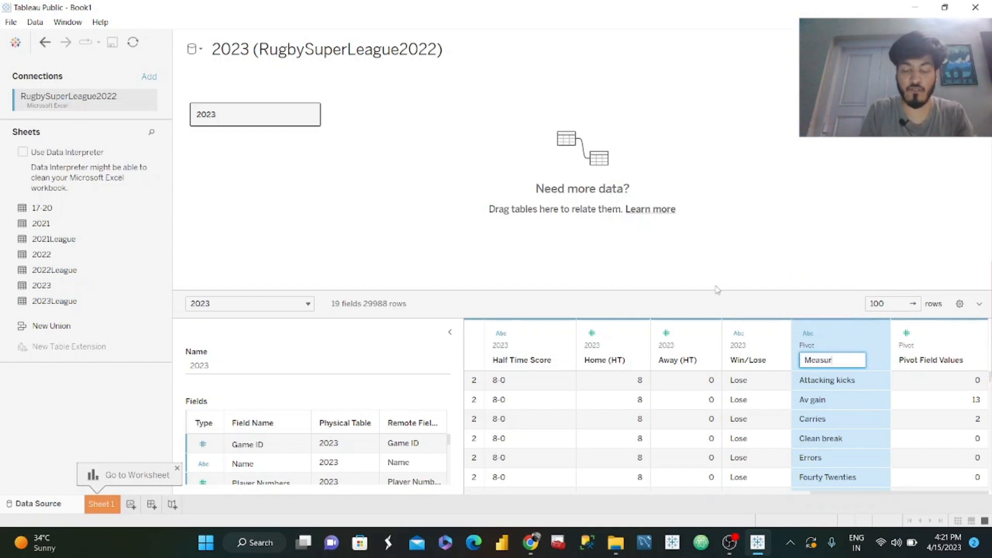
{"action": "key", "text": "Return"}
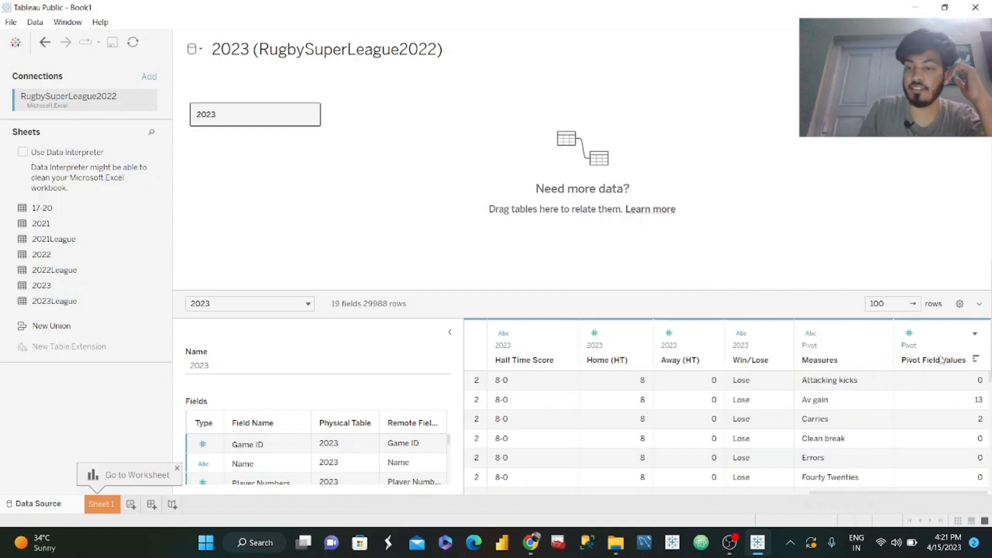
Rename the Pivot Field Values column as Values.
{"action": "left_click", "coordinate": [933, 362]}
{"action": "double_click", "coordinate": [934, 360]}
{"action": "type", "text": "Va"}
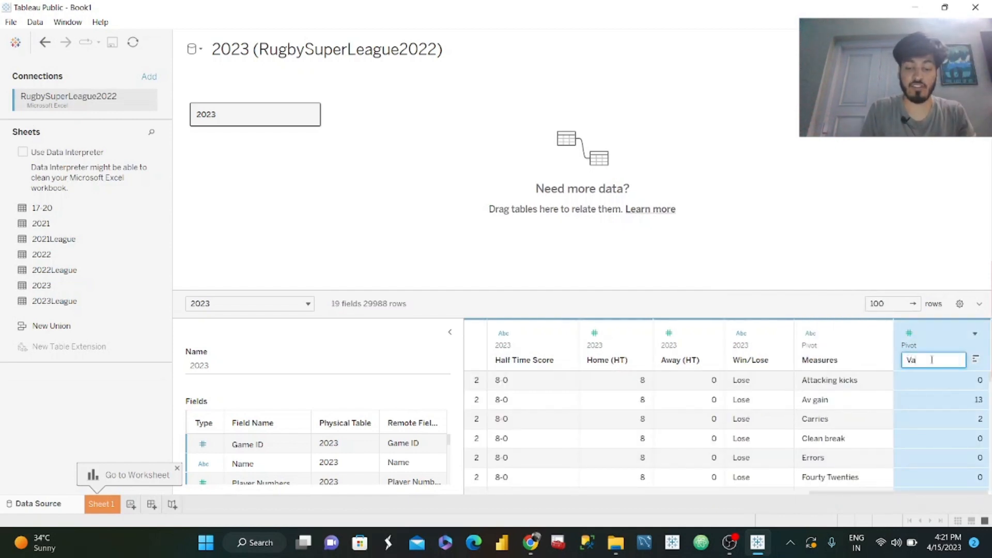
{"action": "type", "text": "lues"}
{"action": "key", "text": "Return"}
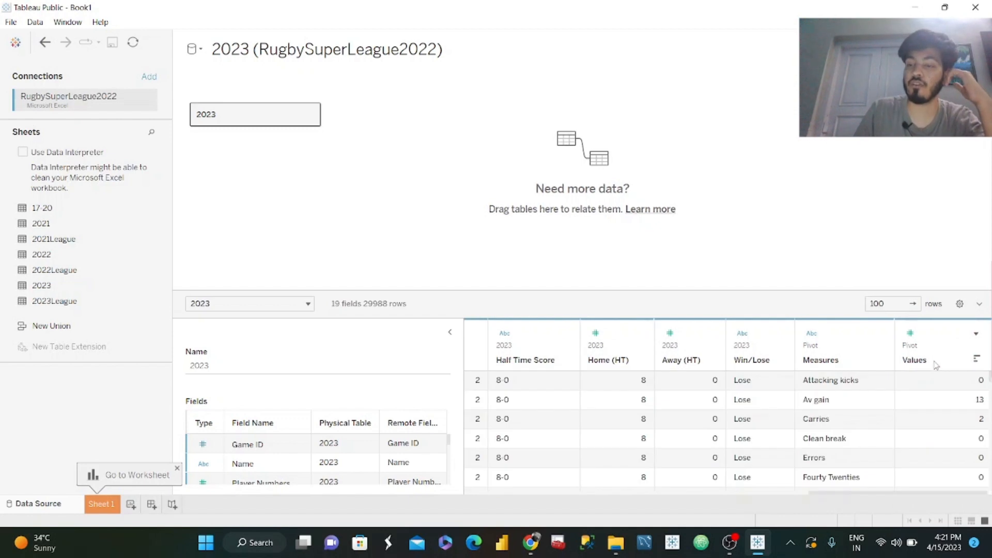
Place the Measures field on the rows of Sheet 1 to list all pivoted metrics.
{"action": "left_click", "coordinate": [96, 509]}
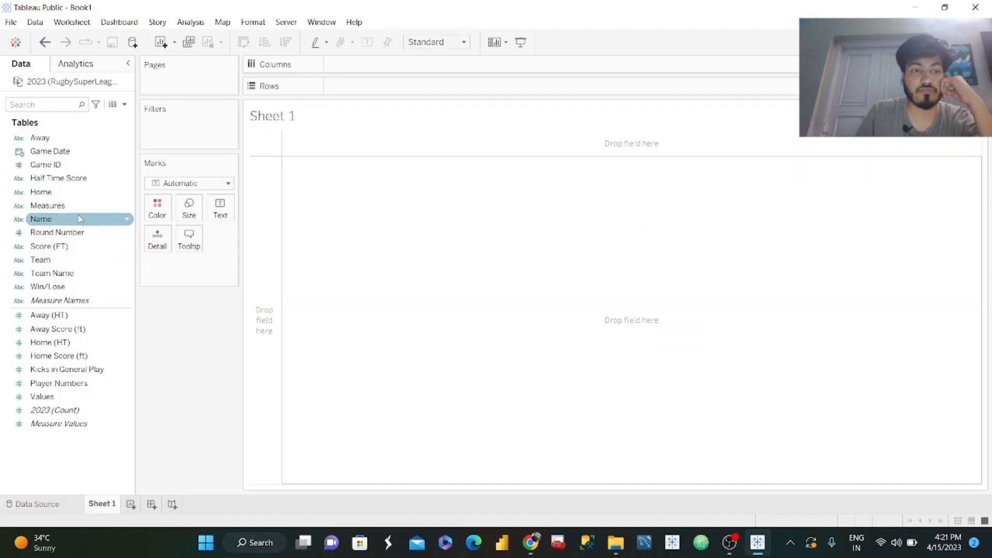
{"action": "left_click_drag", "start_coordinate": [46, 206], "coordinate": [390, 88]}
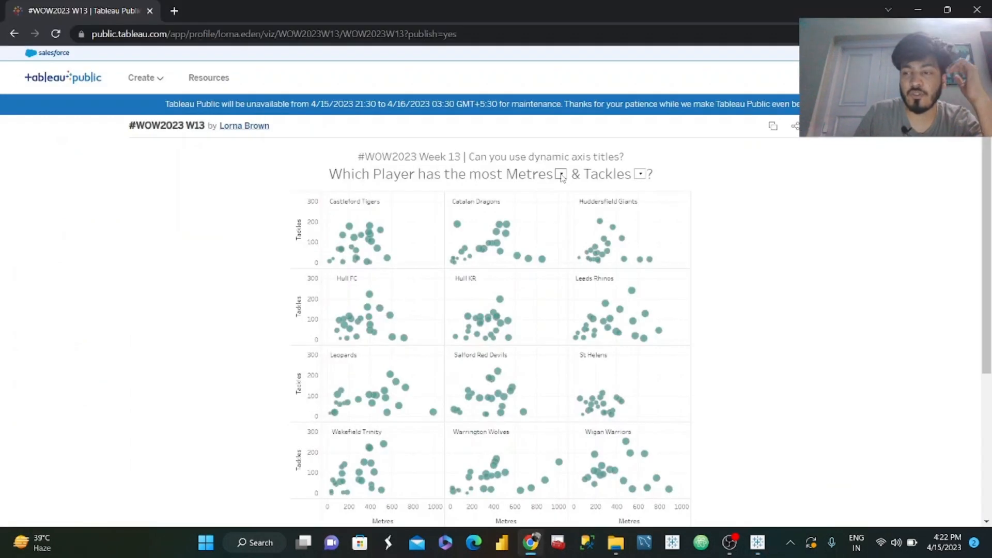
Switch to the reference #WOW2023 W13 dashboard in Chrome and compare its first metric selector's options with the pivoted measures.
{"action": "left_click", "coordinate": [562, 175]}
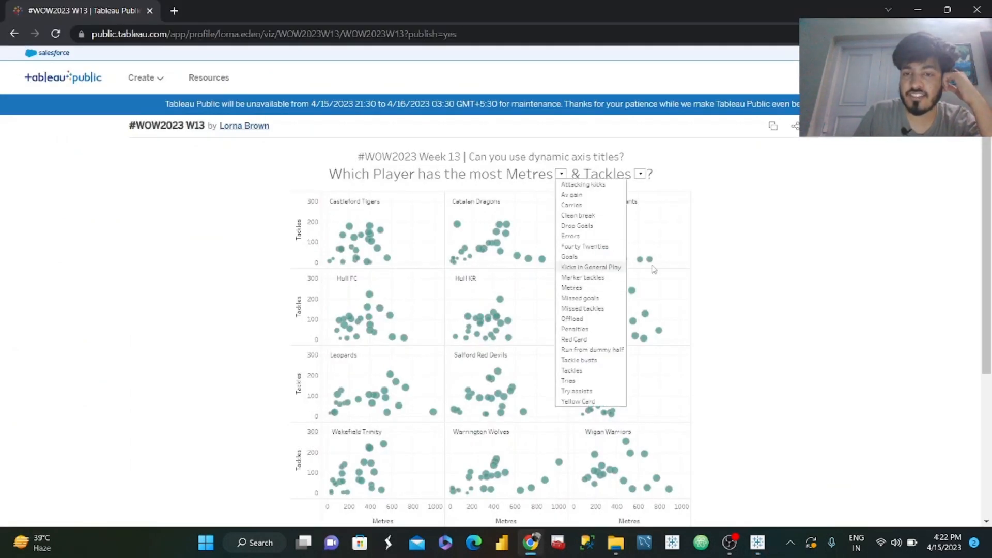
{"action": "left_click", "coordinate": [603, 269]}
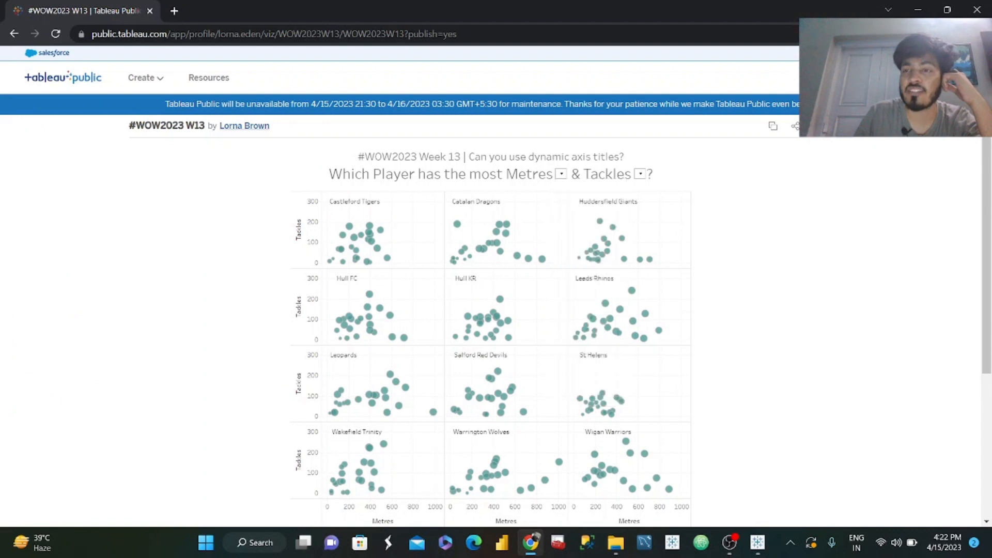
{"action": "left_click", "coordinate": [919, 9]}
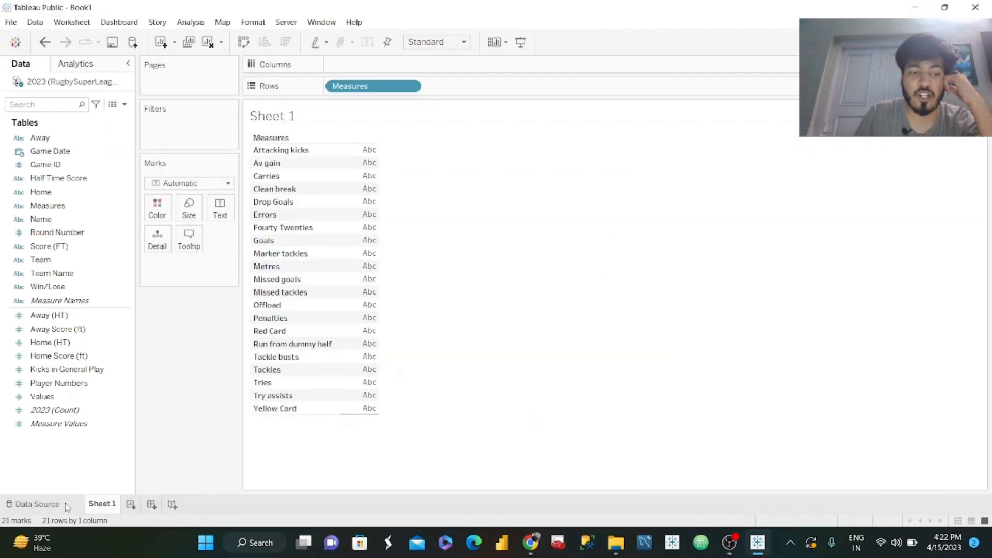
Add the Kicks in General Play column of the 2023 data source to the existing pivot and return to Sheet 1.
{"action": "left_click", "coordinate": [66, 505]}
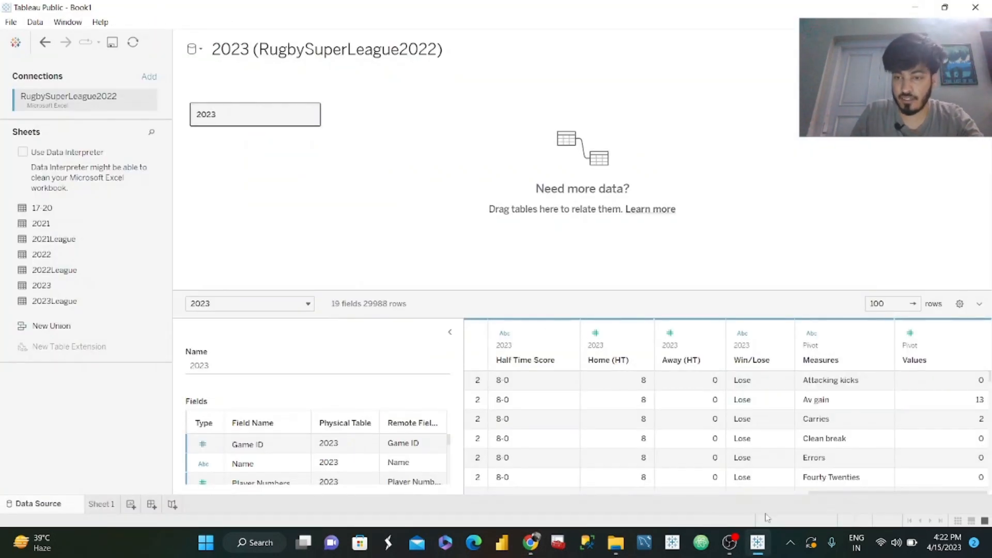
{"action": "left_click_drag", "start_coordinate": [859, 496], "coordinate": [711, 480]}
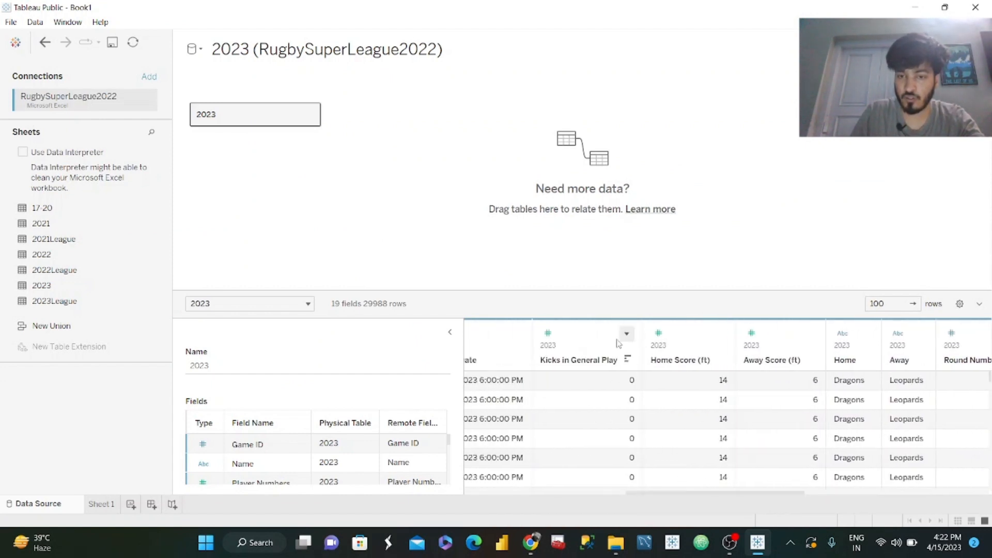
{"action": "left_click", "coordinate": [592, 345]}
{"action": "left_click", "coordinate": [626, 334]}
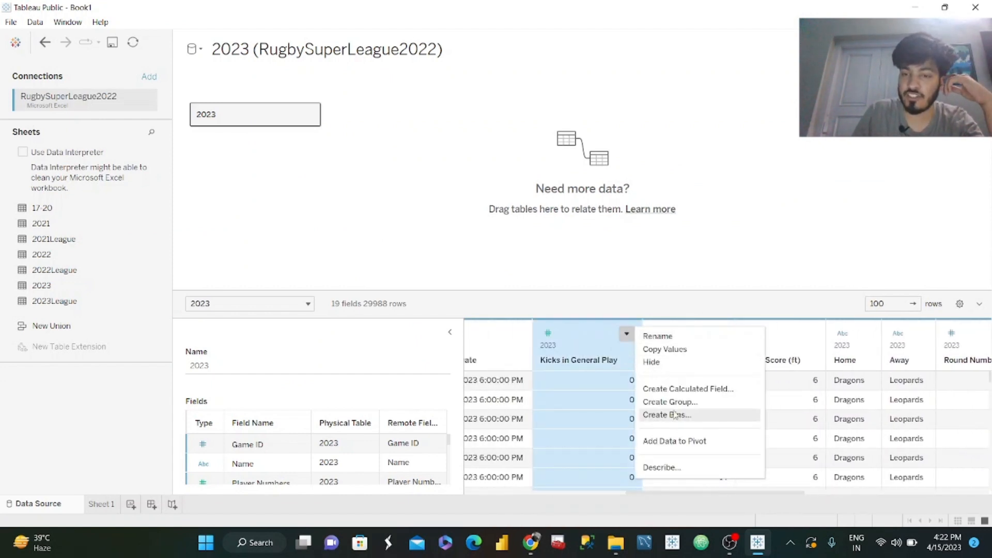
{"action": "left_click", "coordinate": [680, 445]}
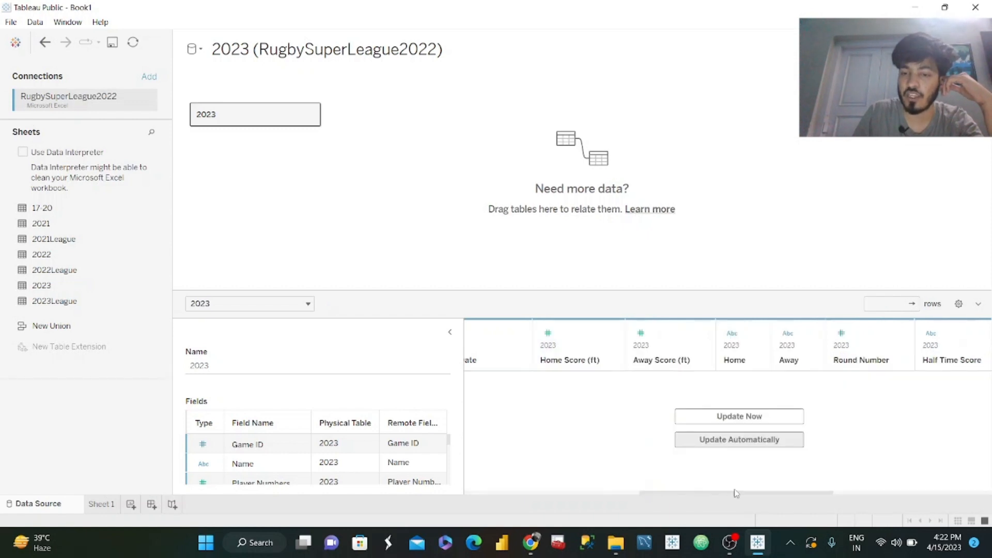
{"action": "left_click_drag", "start_coordinate": [738, 494], "coordinate": [895, 495]}
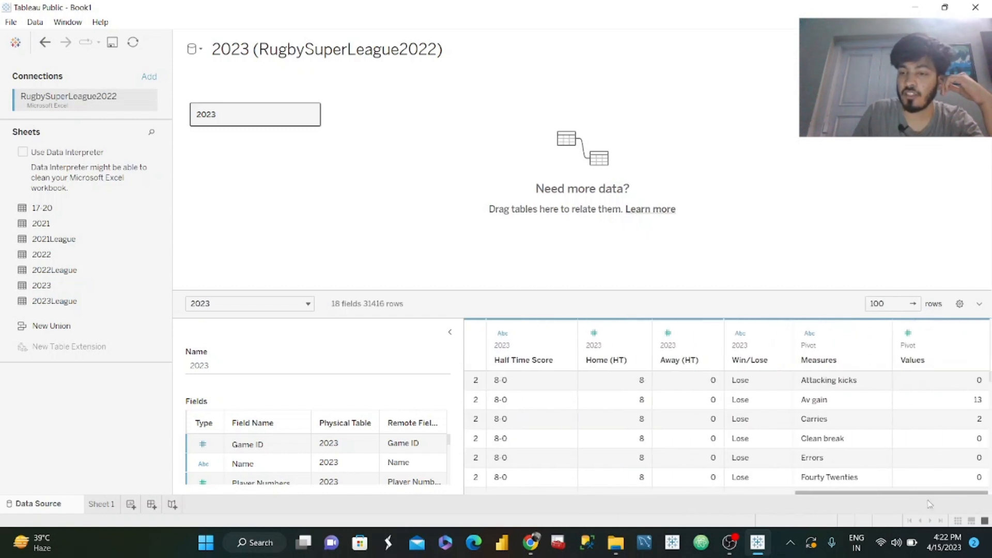
{"action": "left_click", "coordinate": [102, 504]}
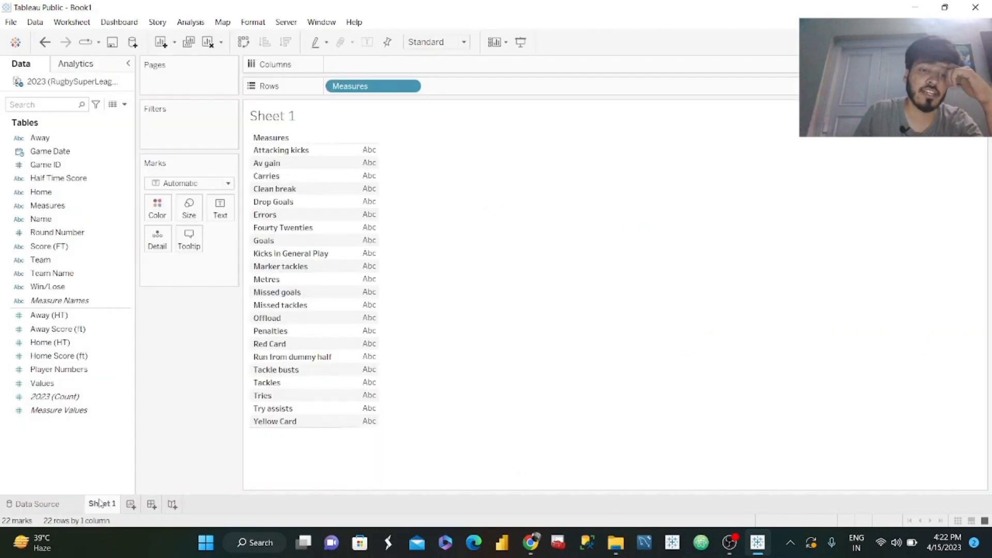
Switch to the reference #WOW2023 W13 dashboard in Chrome and examine its title selectors and scatter plot layout, returning to Tableau Public.
{"action": "left_click", "coordinate": [738, 554]}
{"action": "left_click", "coordinate": [915, 9]}
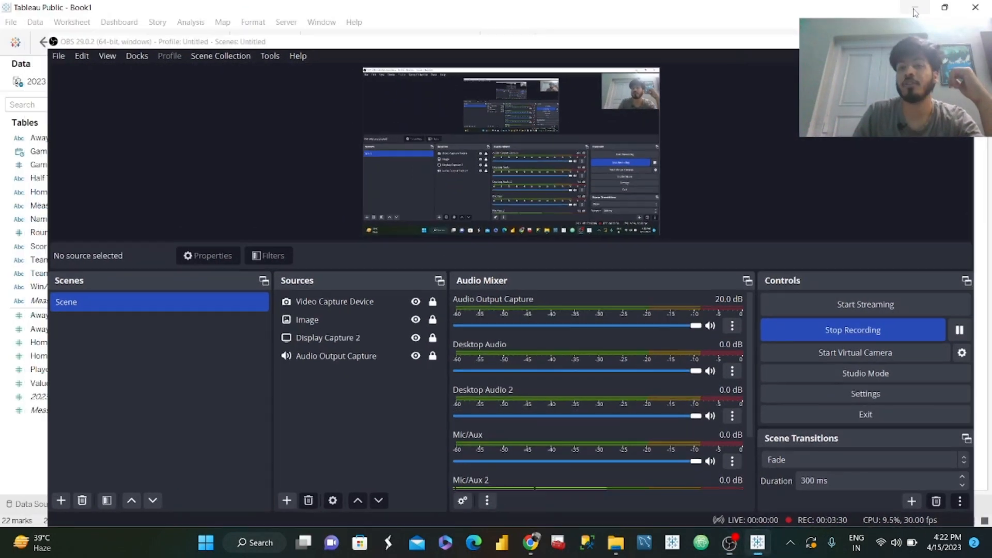
{"action": "left_click", "coordinate": [531, 542]}
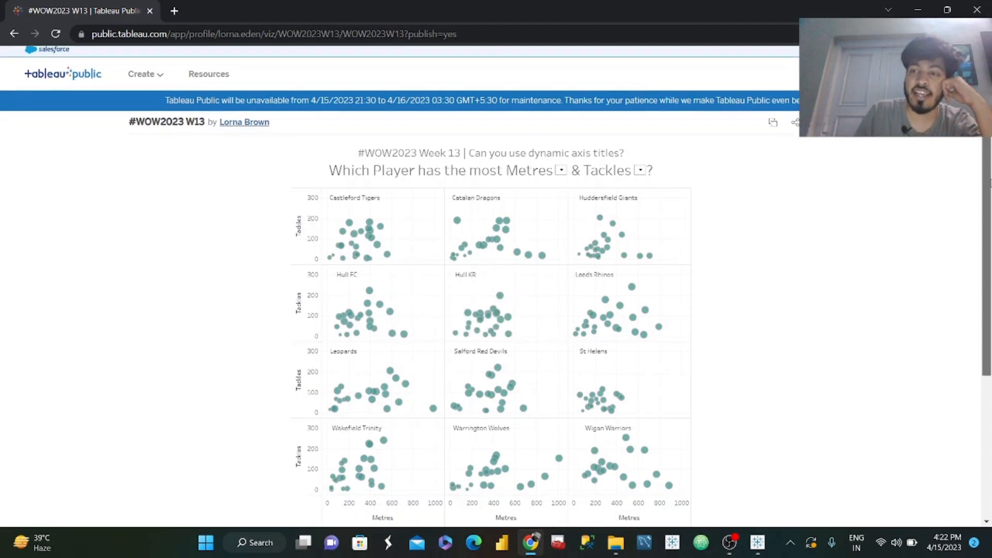
{"action": "scroll", "coordinate": [588, 374], "scroll_direction": "down", "scroll_amount": 1}
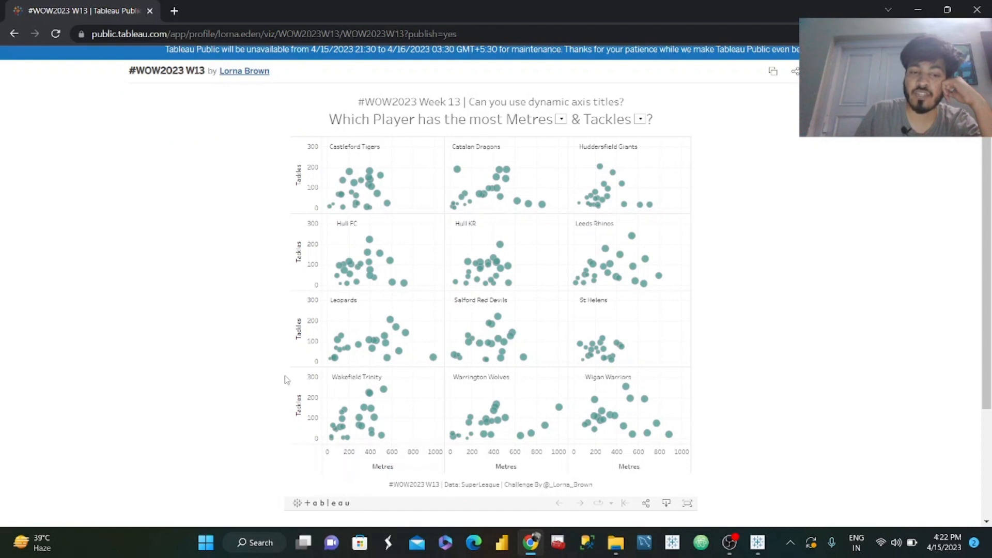
{"action": "left_click", "coordinate": [919, 12]}
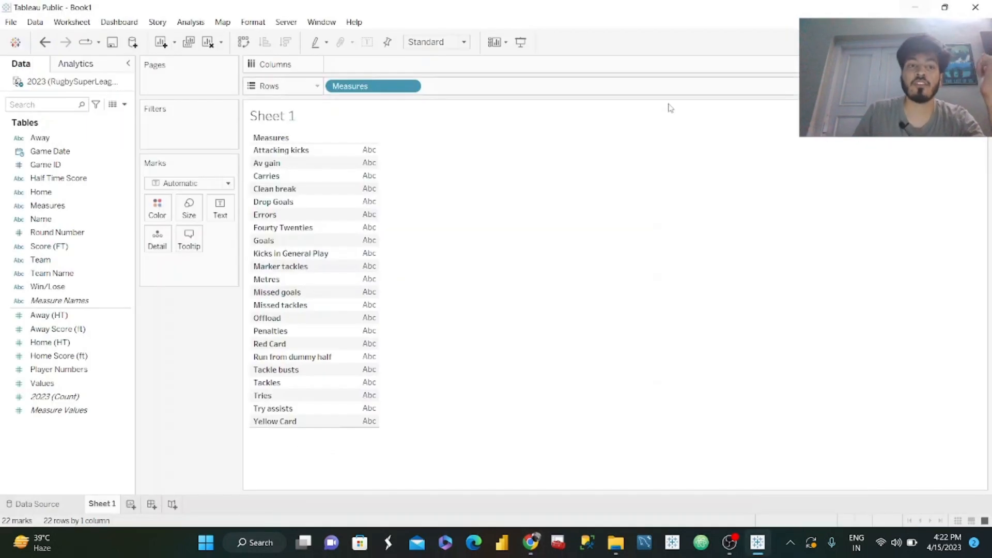
Start a new parameter named Measure 1 with the String data type.
{"action": "left_click", "coordinate": [126, 106]}
{"action": "key", "text": "Escape"}
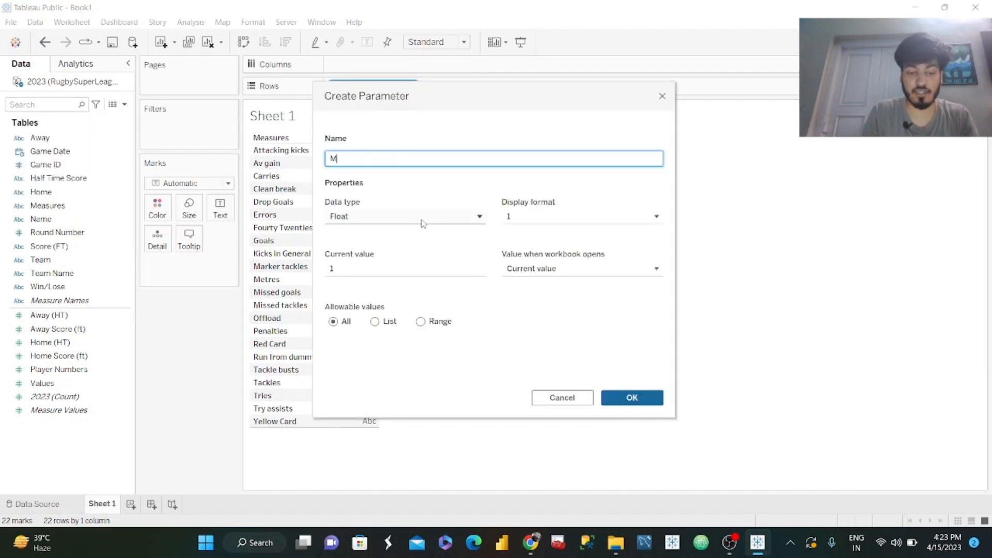
{"action": "type", "text": "easure 1"}
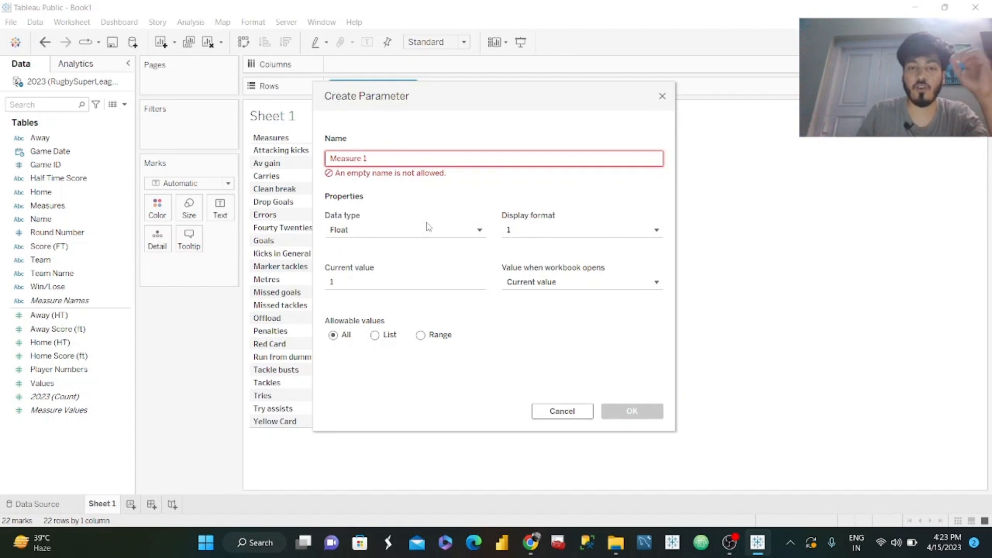
{"action": "key", "text": "Tab"}
{"action": "left_click", "coordinate": [430, 225]}
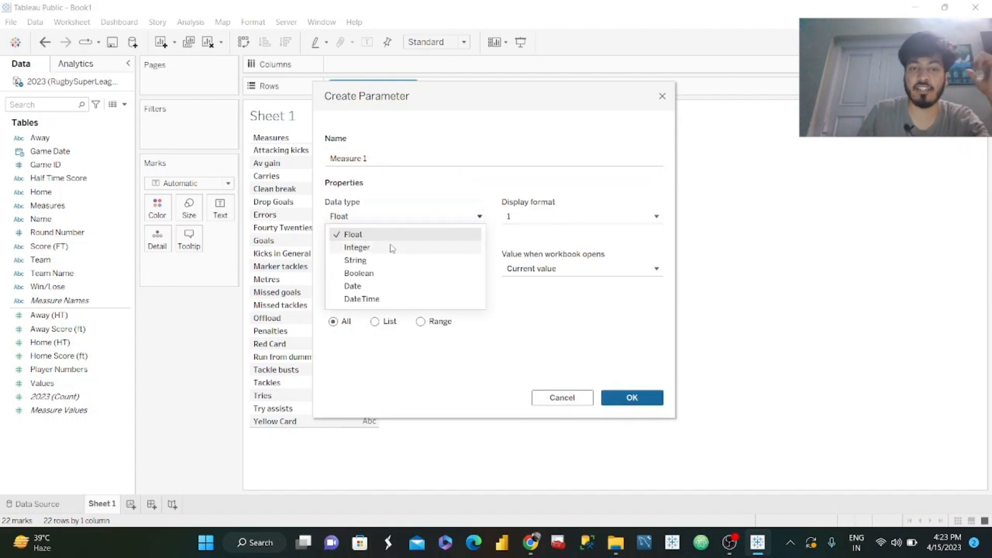
{"action": "left_click", "coordinate": [365, 261]}
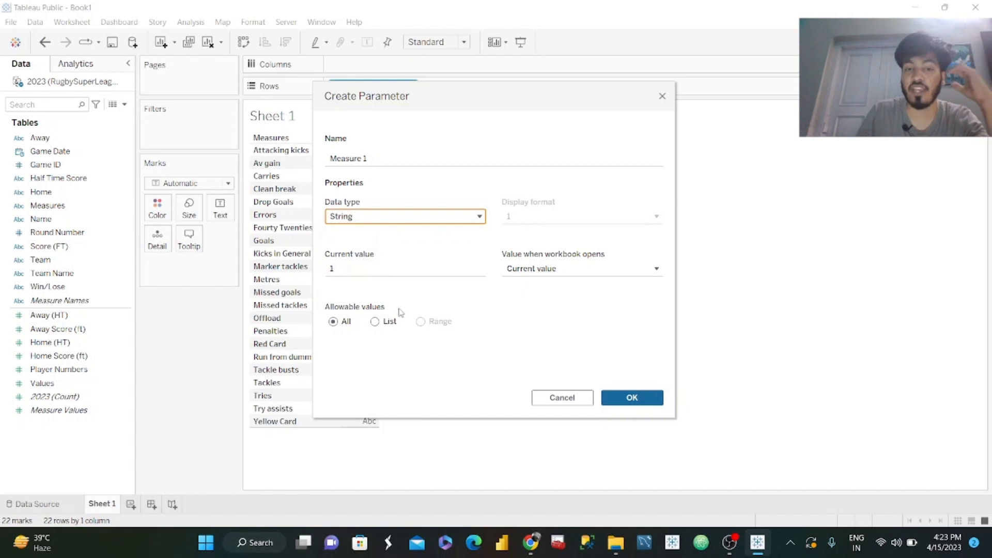
Restrict the parameter's allowable values to a list filled from the Measures field.
{"action": "left_click", "coordinate": [382, 325]}
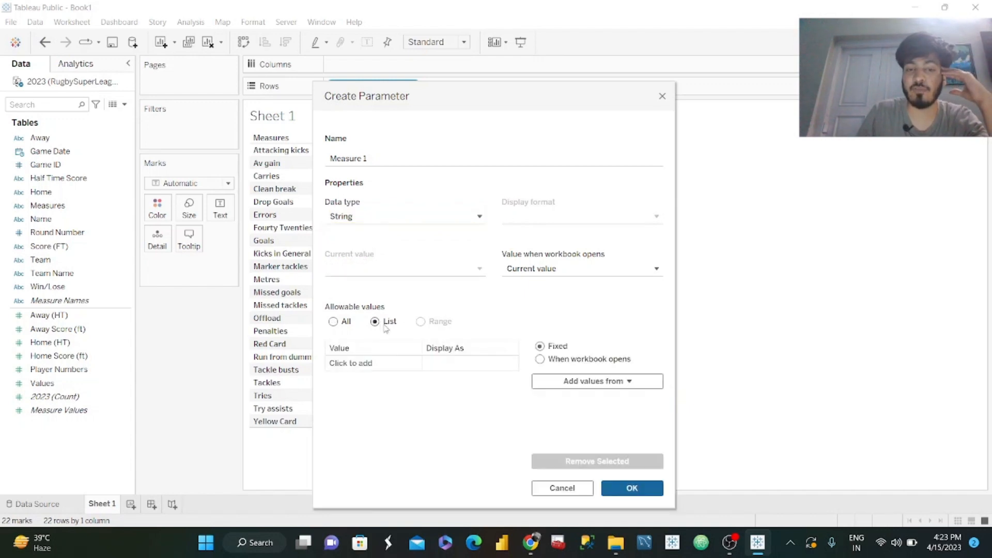
{"action": "left_click", "coordinate": [624, 381]}
{"action": "left_click", "coordinate": [564, 271]}
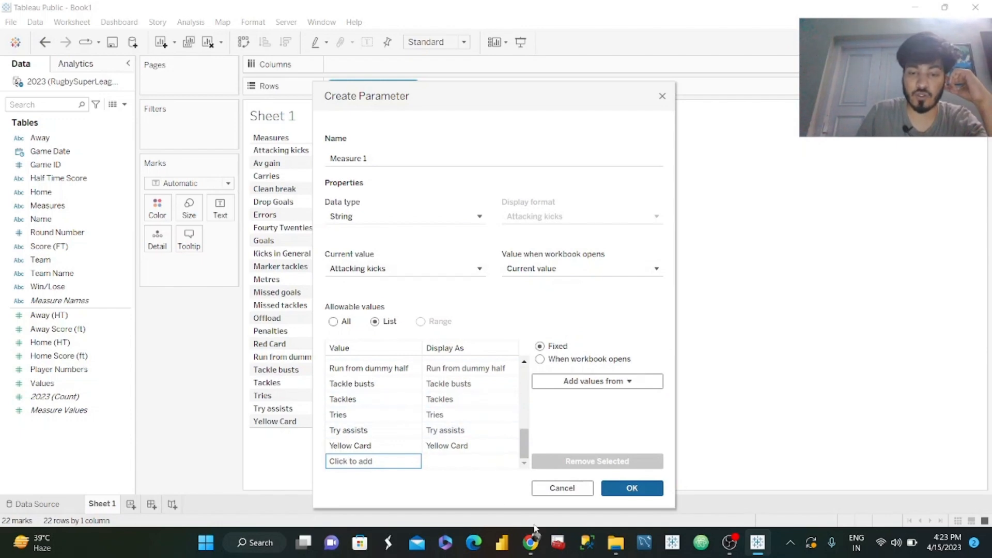
Check the reference dashboard's default metrics, set Measure 1's current value to Metres, and create the parameter.
{"action": "left_click", "coordinate": [531, 547]}
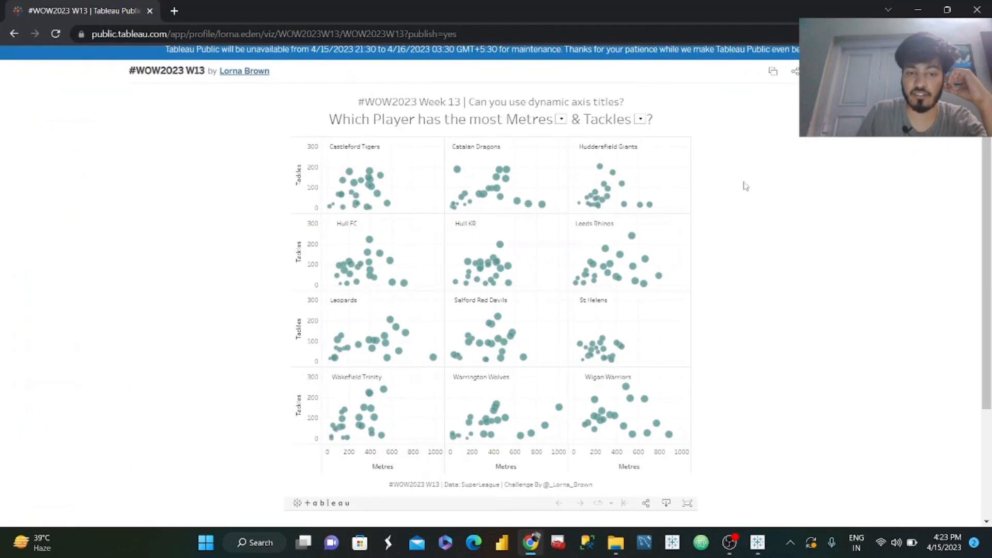
{"action": "left_click", "coordinate": [919, 10]}
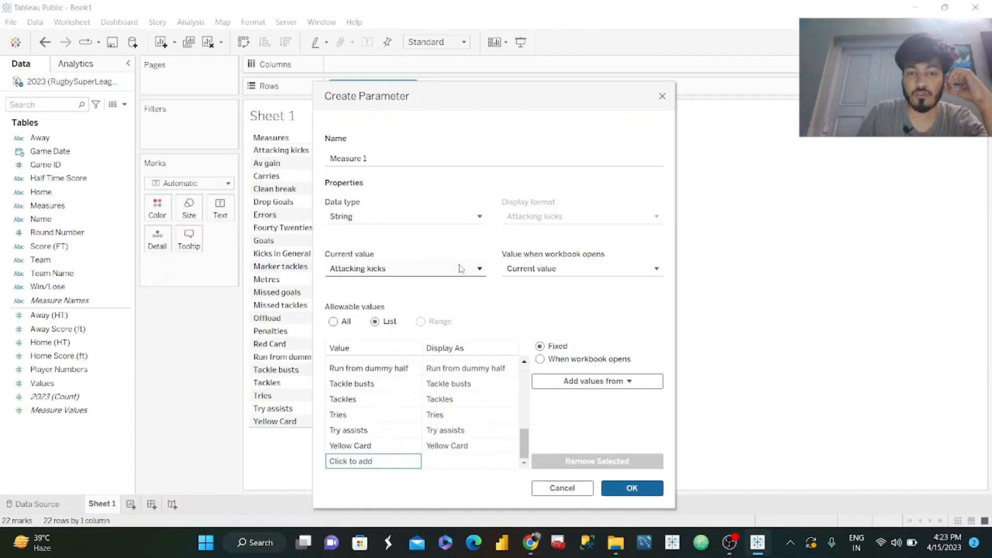
{"action": "left_click", "coordinate": [476, 268]}
{"action": "type", "text": "metre"}
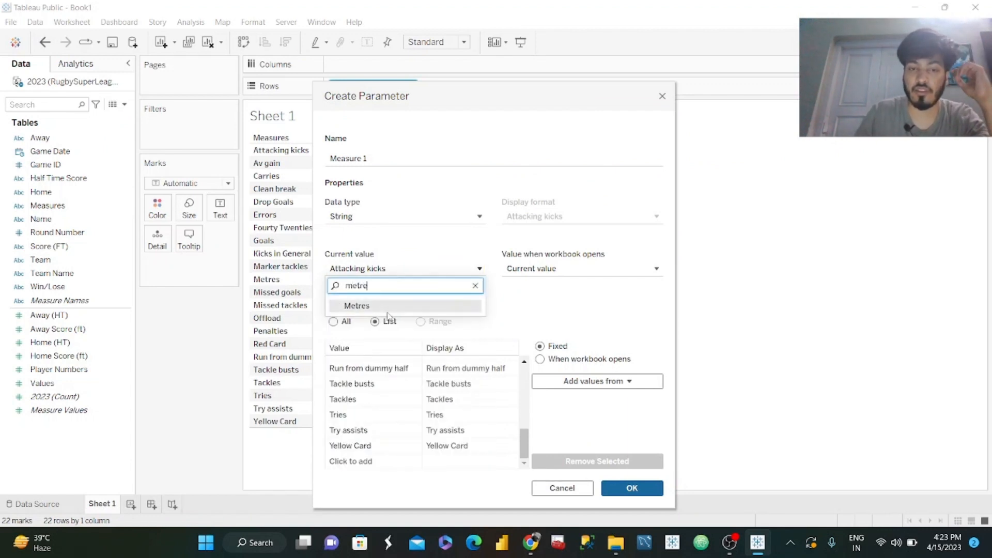
{"action": "key", "text": "Return"}
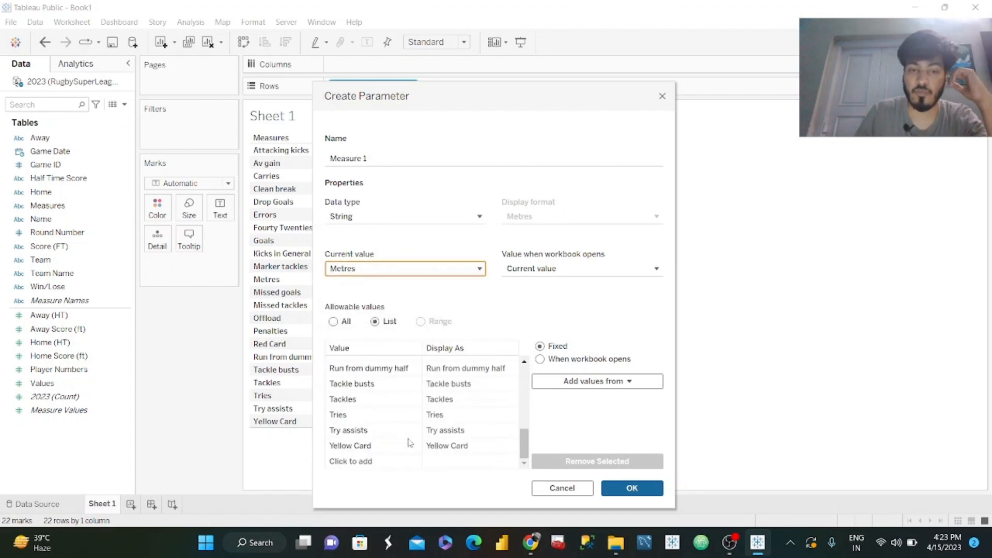
{"action": "left_click", "coordinate": [531, 543]}
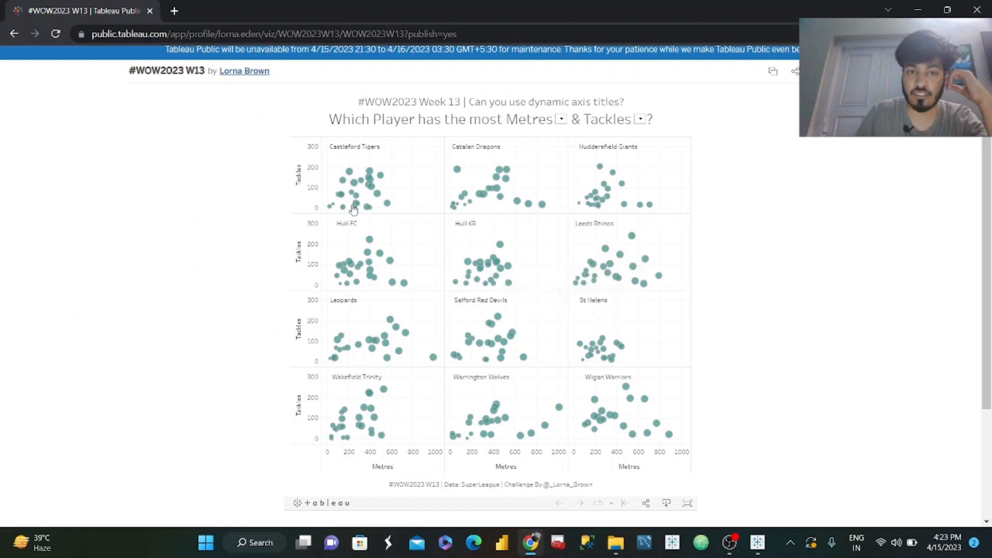
{"action": "left_click", "coordinate": [918, 9]}
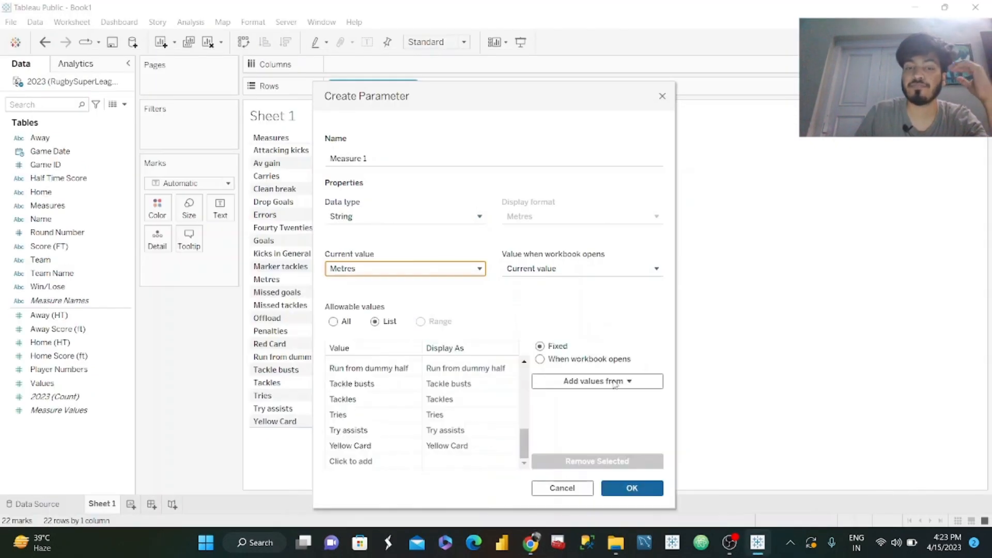
{"action": "left_click", "coordinate": [633, 488]}
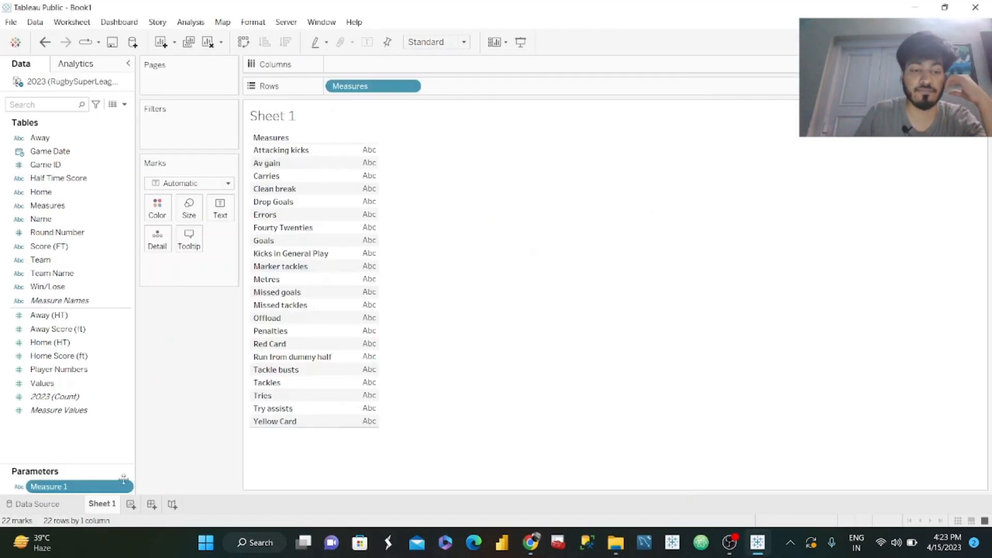
Duplicate the Measure 1 parameter and rename the copy as Measure 2.
{"action": "left_click", "coordinate": [127, 488]}
{"action": "left_click", "coordinate": [187, 331]}
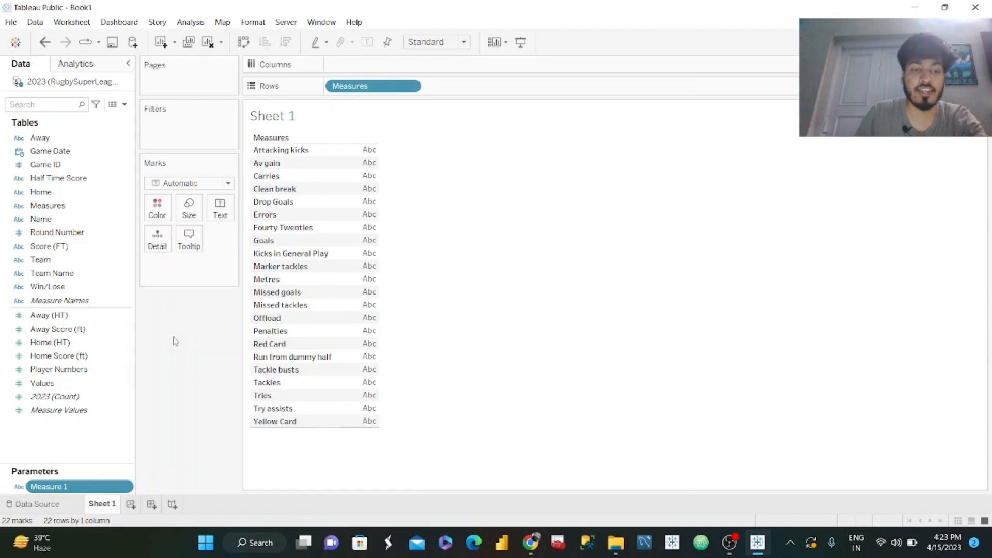
{"action": "left_click", "coordinate": [130, 487]}
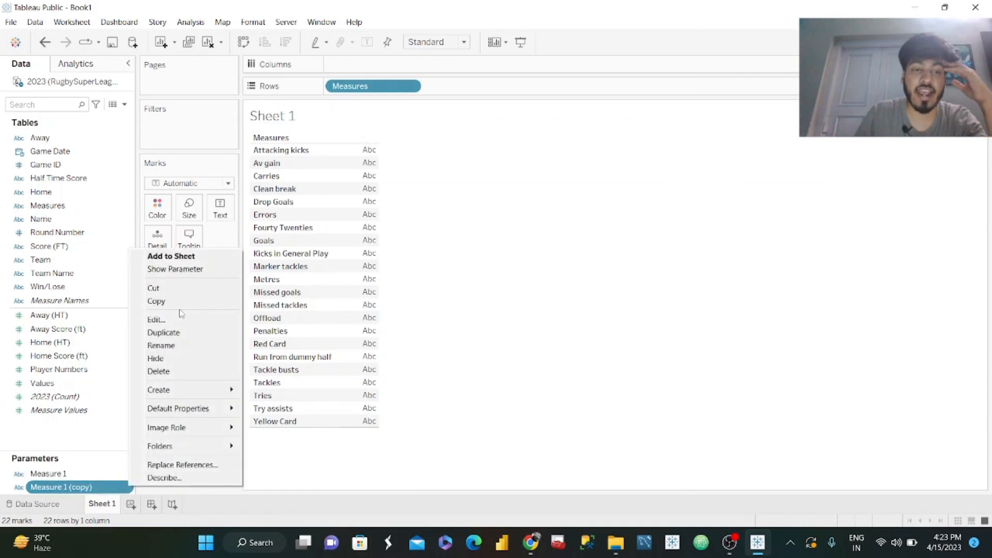
{"action": "left_click", "coordinate": [172, 316]}
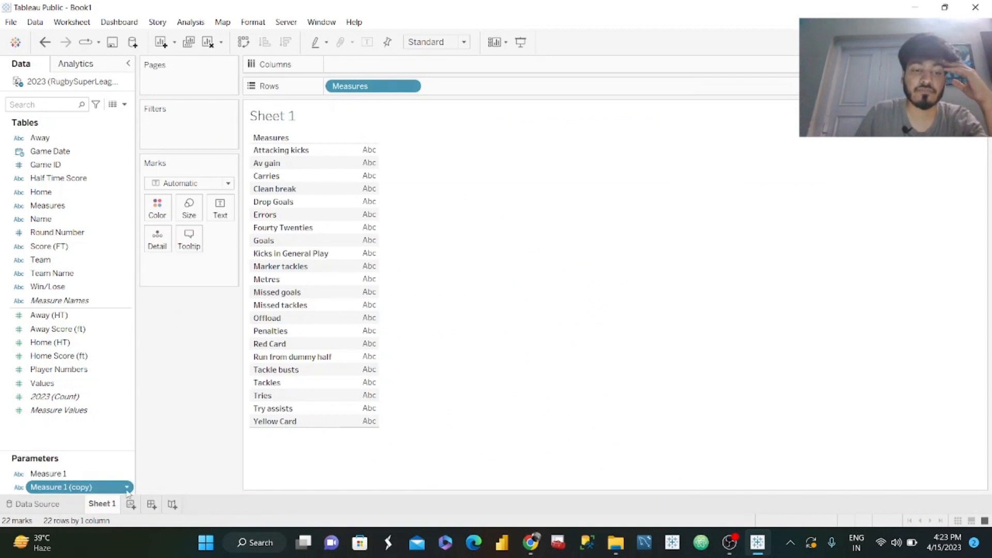
{"action": "left_click", "coordinate": [127, 491]}
{"action": "left_click", "coordinate": [157, 325]}
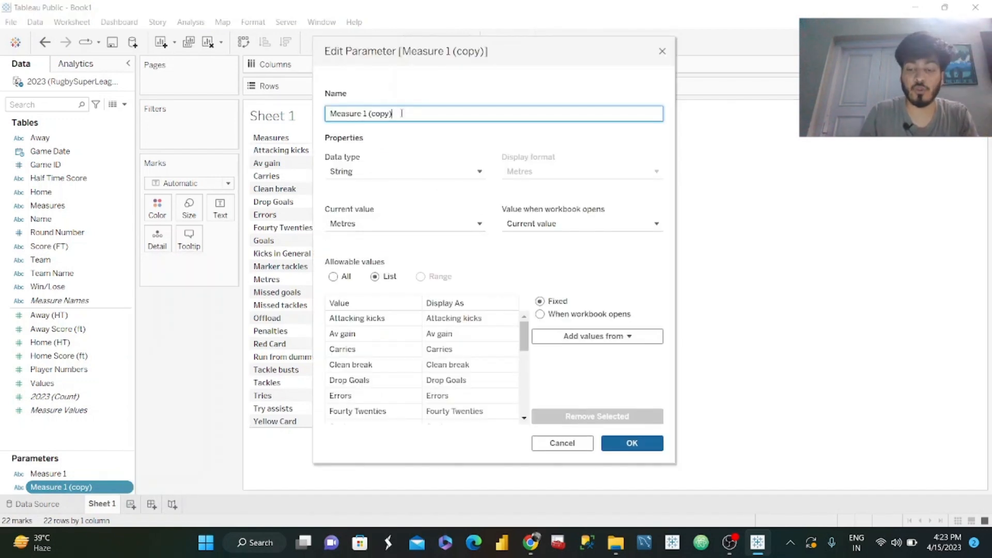
{"action": "type", "text": "3"}
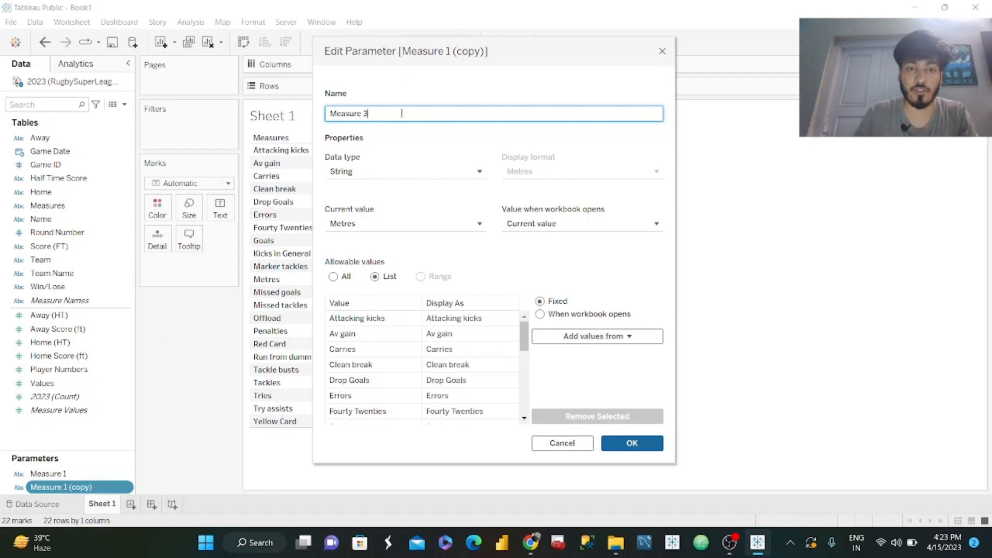
Set Measure 2's current value to Tackles, matching the reference dashboard, and save the parameter.
{"action": "left_click", "coordinate": [469, 225]}
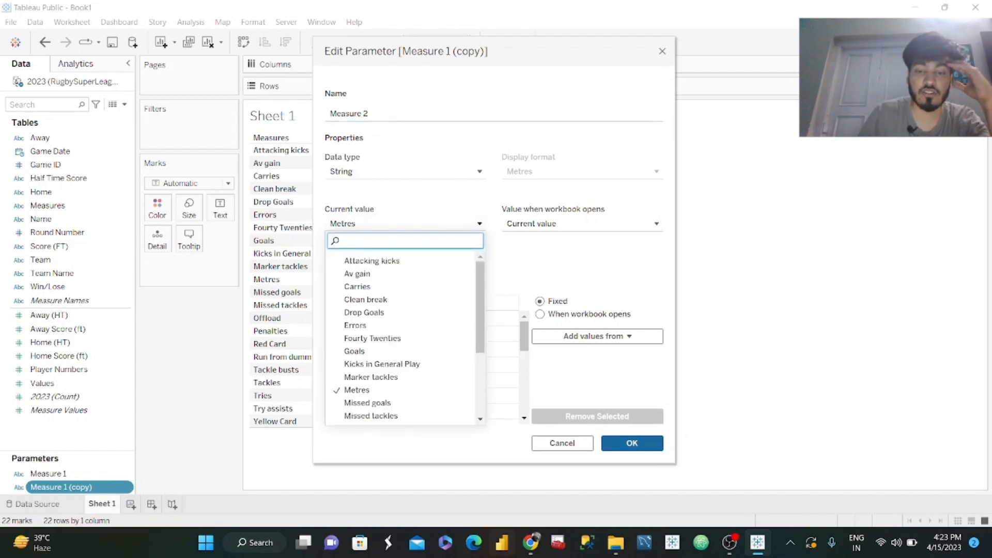
{"action": "left_click", "coordinate": [526, 545]}
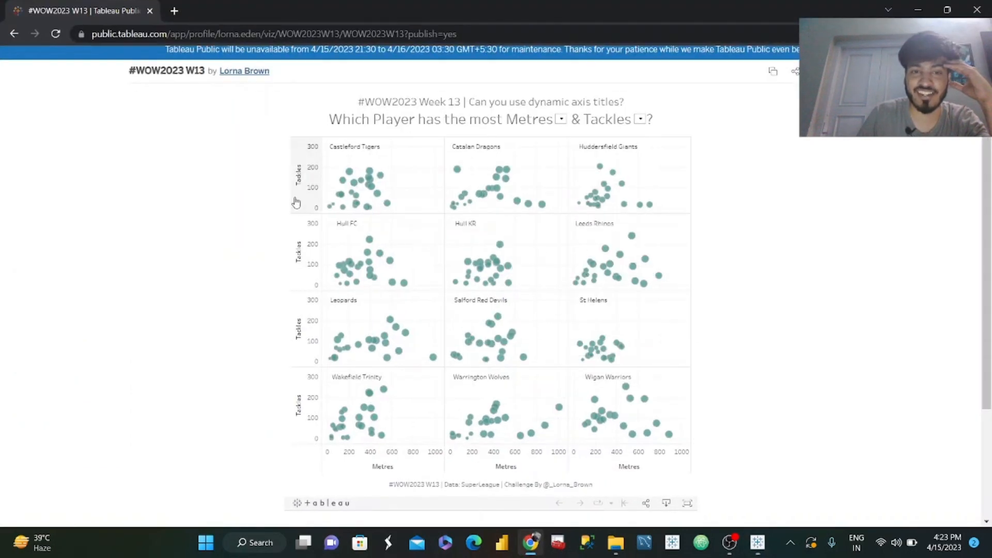
{"action": "left_click", "coordinate": [914, 10]}
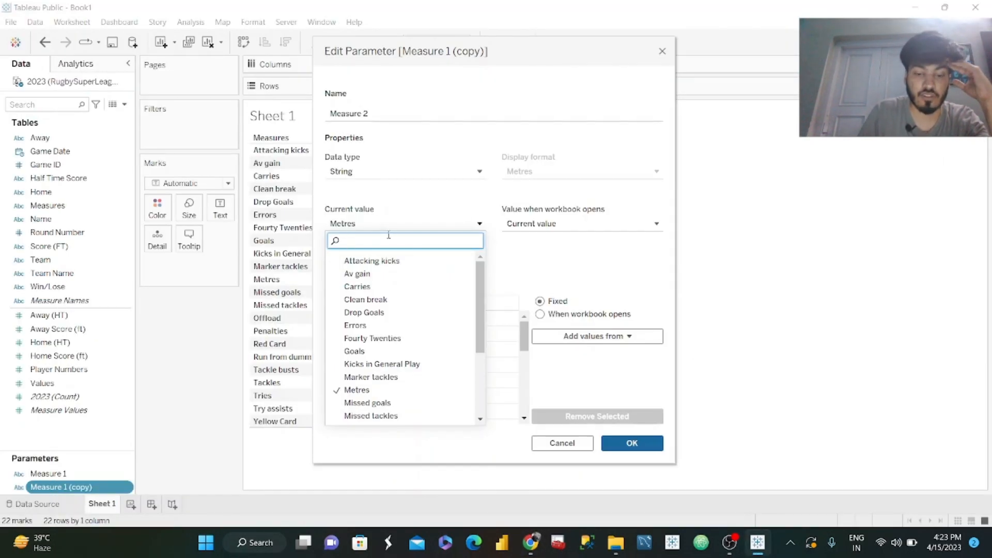
{"action": "type", "text": "tackle"}
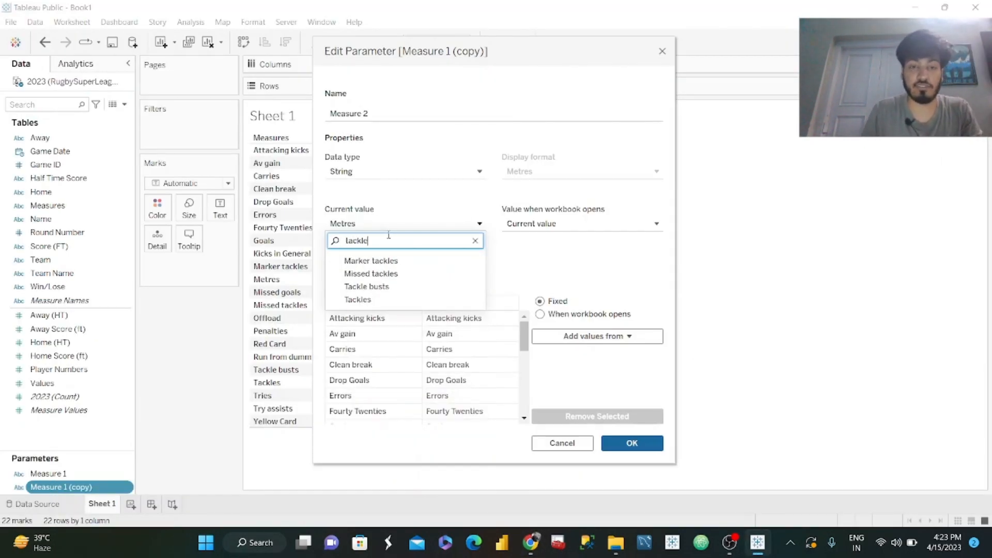
{"action": "left_click", "coordinate": [362, 301]}
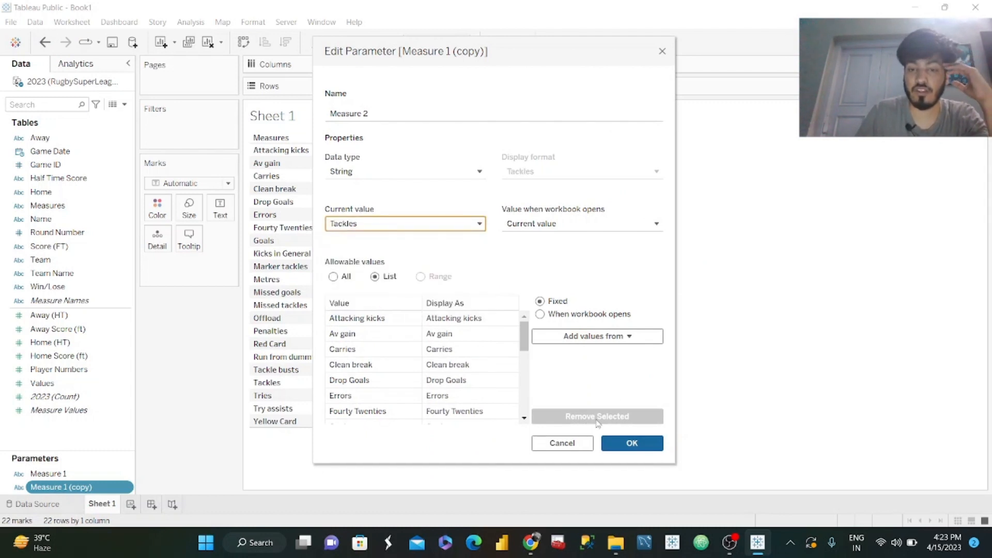
{"action": "left_click", "coordinate": [633, 446]}
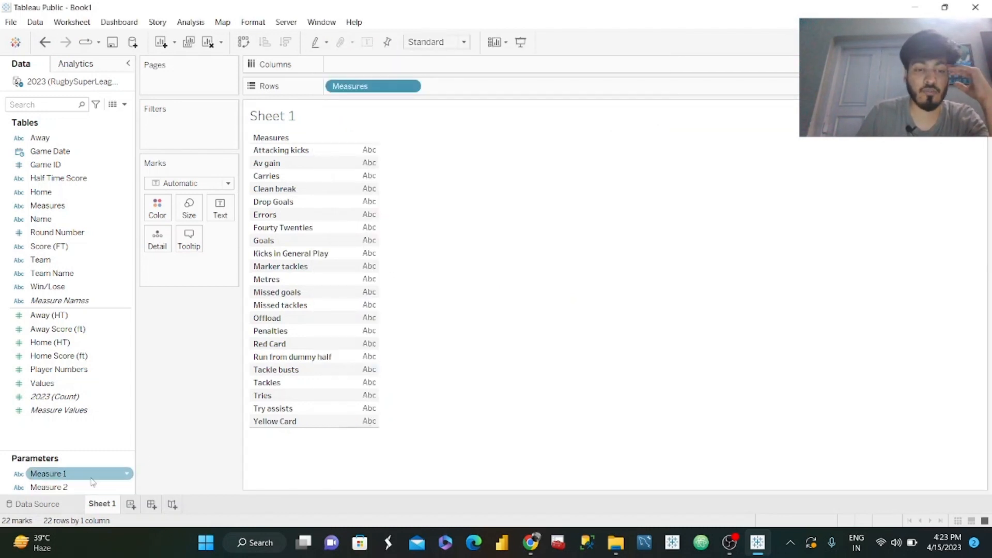
Show the parameter controls for Measure 1 and Measure 2 on the sheet.
{"action": "left_click", "coordinate": [126, 475]}
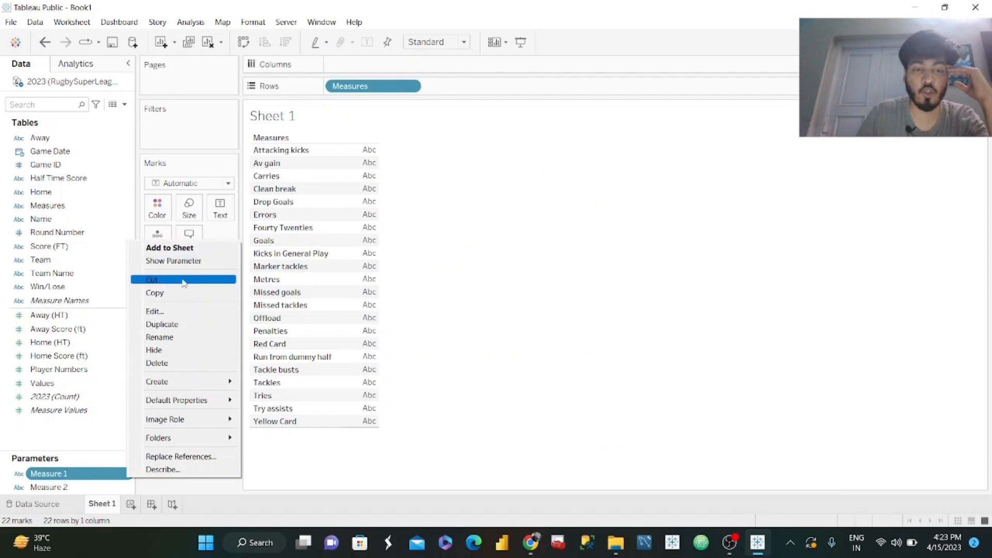
{"action": "left_click", "coordinate": [187, 262]}
{"action": "left_click", "coordinate": [126, 488]}
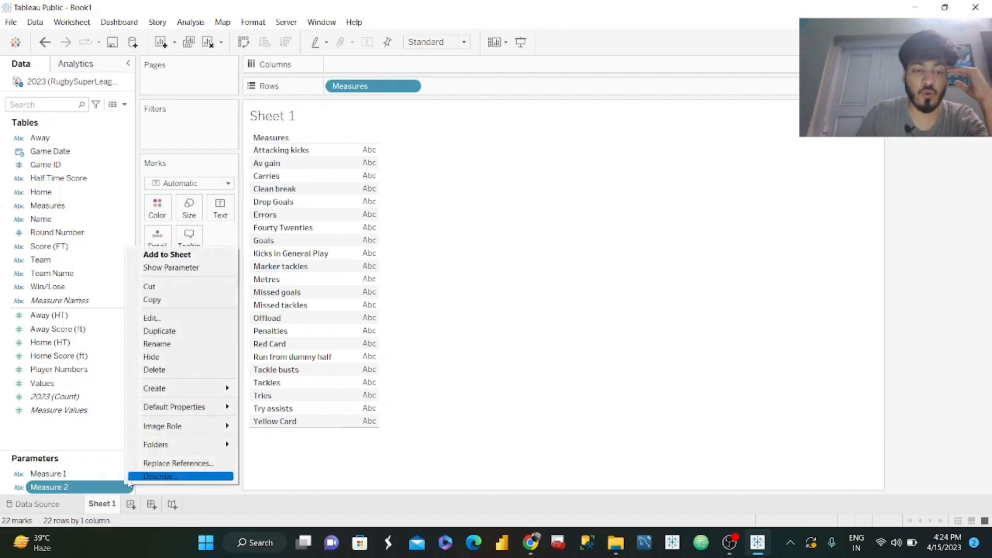
{"action": "left_click", "coordinate": [176, 267]}
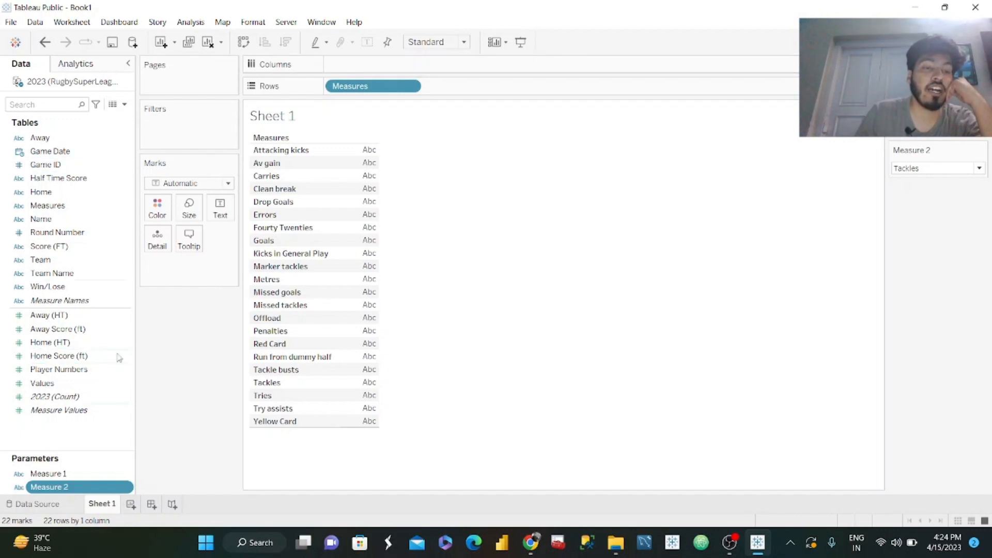
Create a calculated field named X-axis and begin its formula with IF [Measure 1]=[Measures] THEN.
{"action": "left_click", "coordinate": [125, 104]}
{"action": "left_click", "coordinate": [91, 118]}
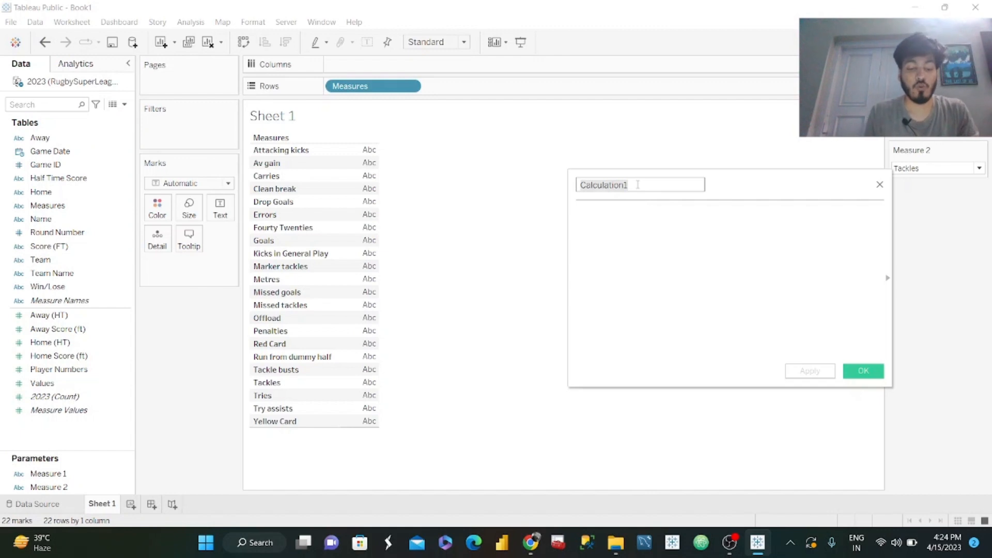
{"action": "type", "text": "X-axis"}
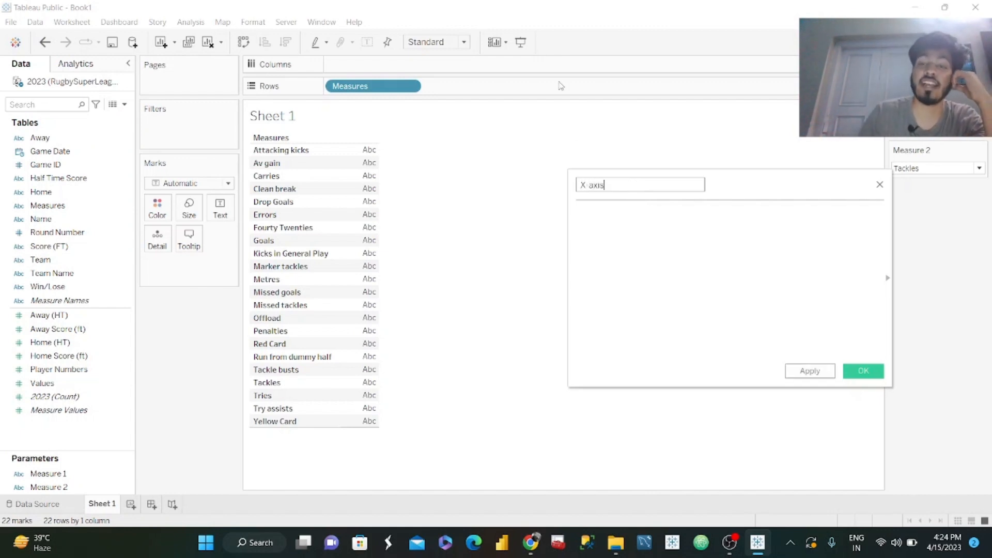
{"action": "left_click", "coordinate": [651, 241]}
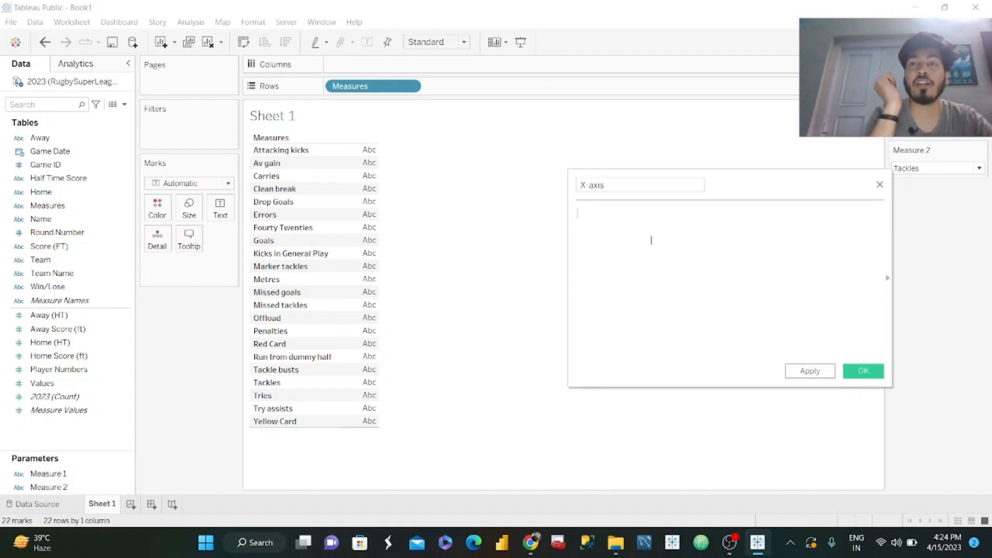
{"action": "type", "text": "IF"}
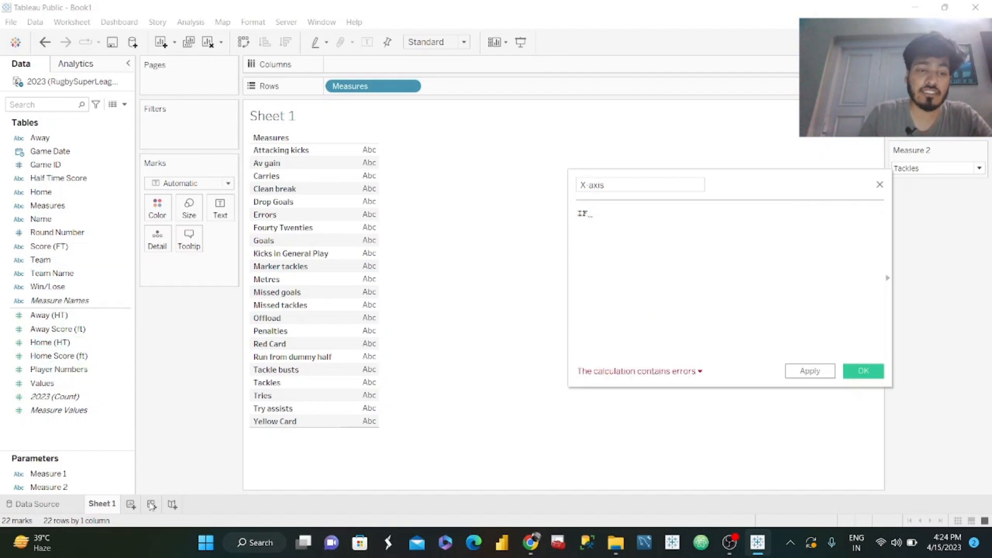
{"action": "left_click_drag", "start_coordinate": [85, 473], "coordinate": [700, 280]}
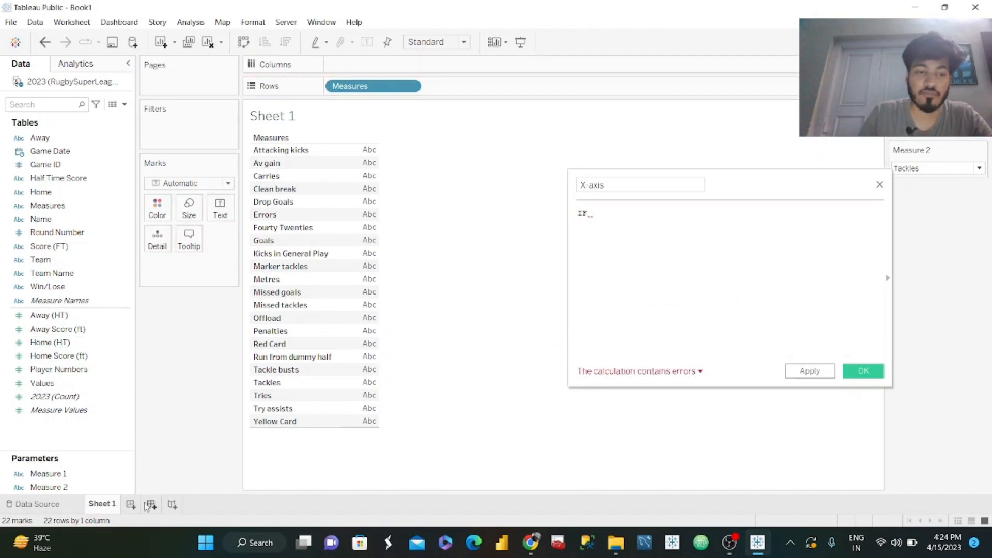
{"action": "left_click_drag", "start_coordinate": [49, 473], "coordinate": [650, 230]}
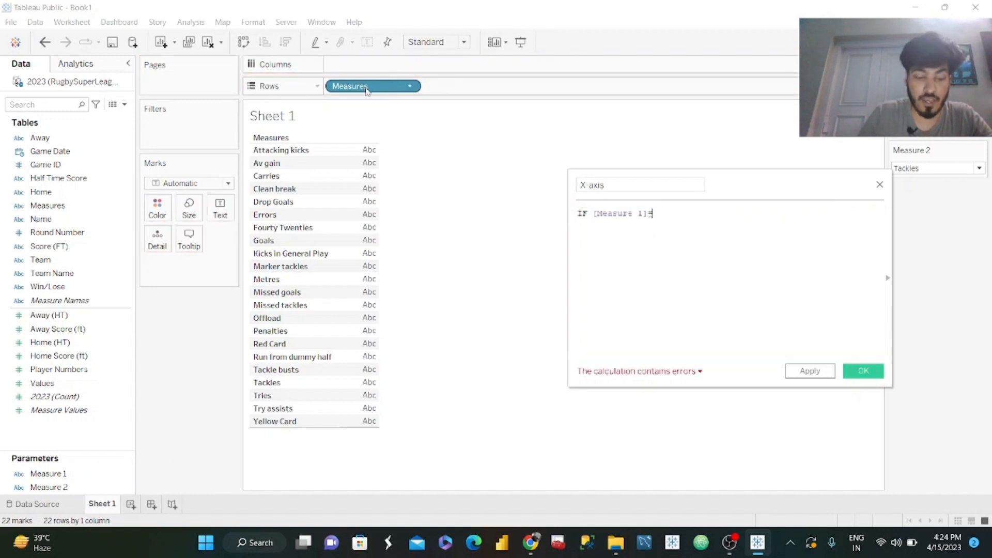
{"action": "left_click_drag", "start_coordinate": [368, 87], "coordinate": [742, 229]}
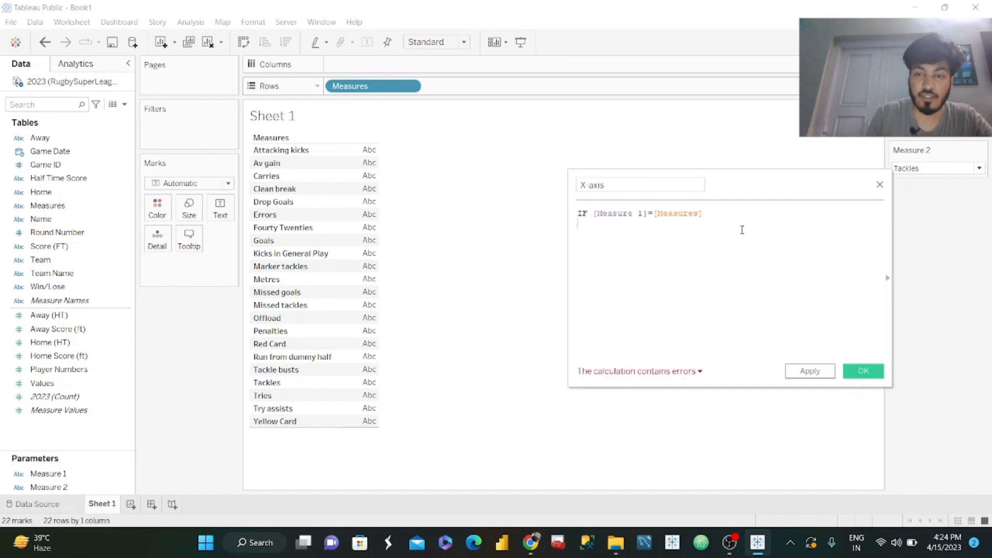
{"action": "type", "text": "THEN "}
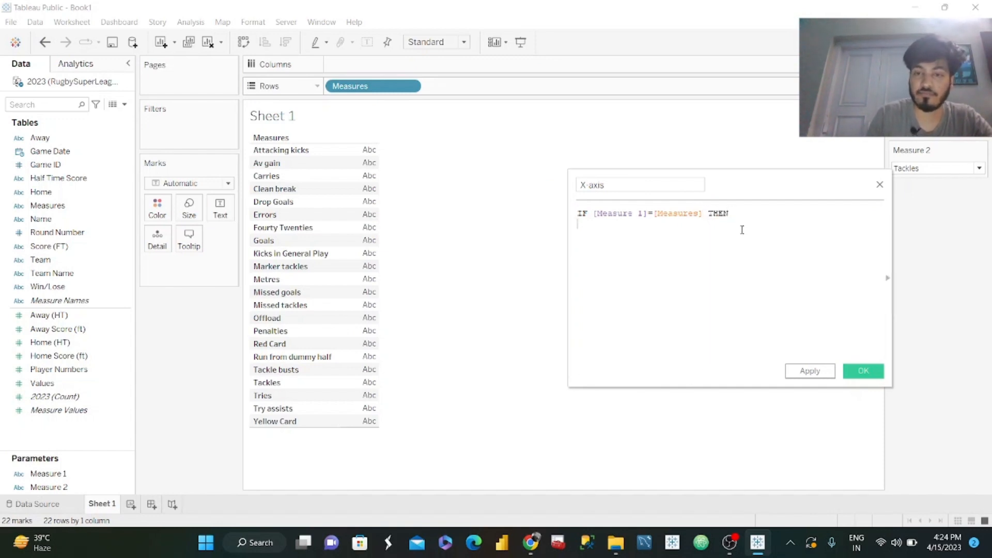
{"action": "type", "text": "IF "}
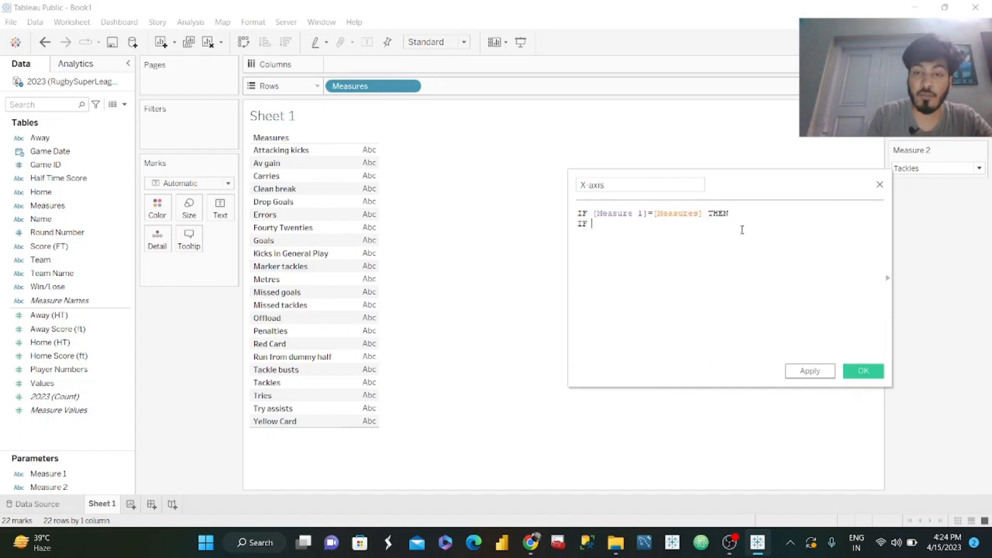
{"action": "type", "text": "VAL"}
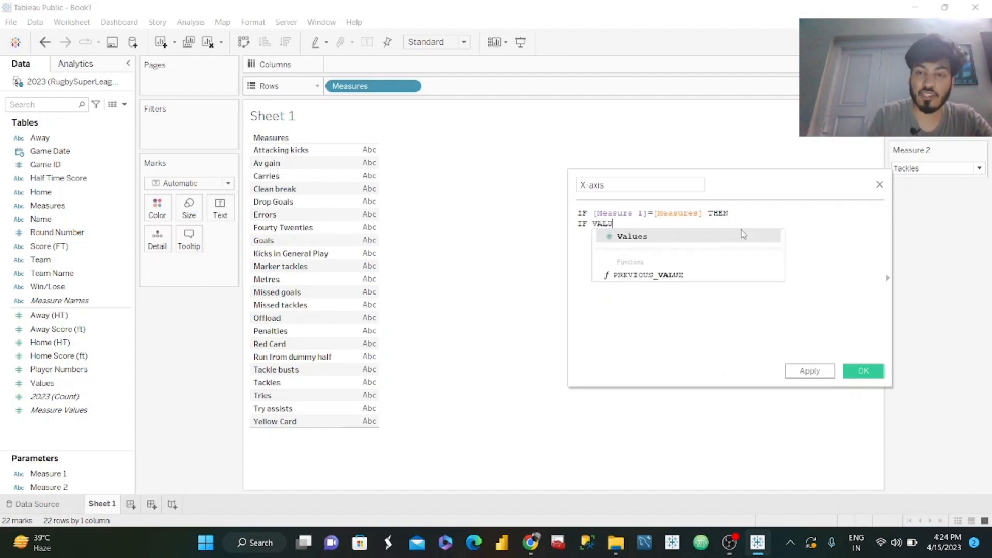
{"action": "type", "text": "U"}
Complete the X-axis formula with the nested IF [Values]<>0 THEN [Values] END and a closing END, and save the field.
{"action": "left_click", "coordinate": [742, 234]}
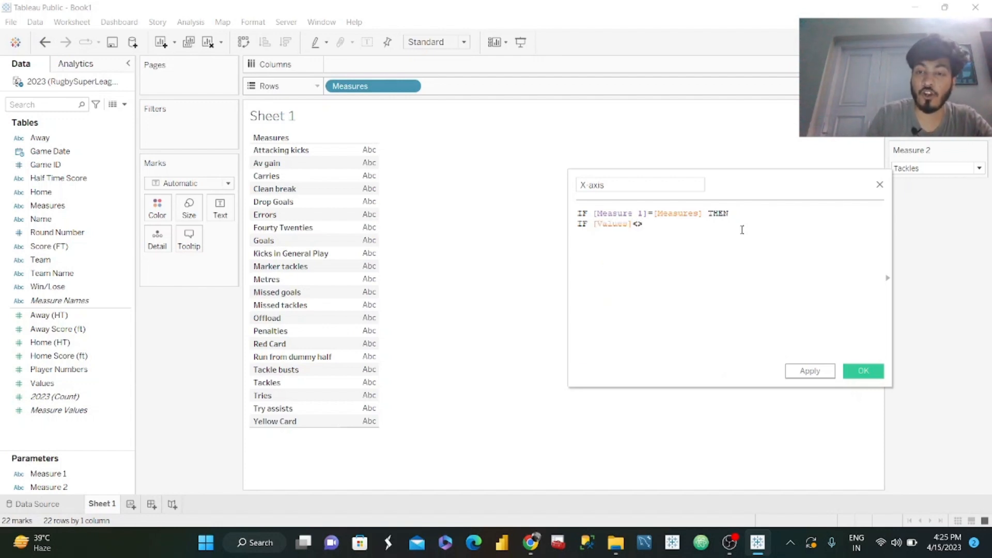
{"action": "type", "text": "<>0 THEN"}
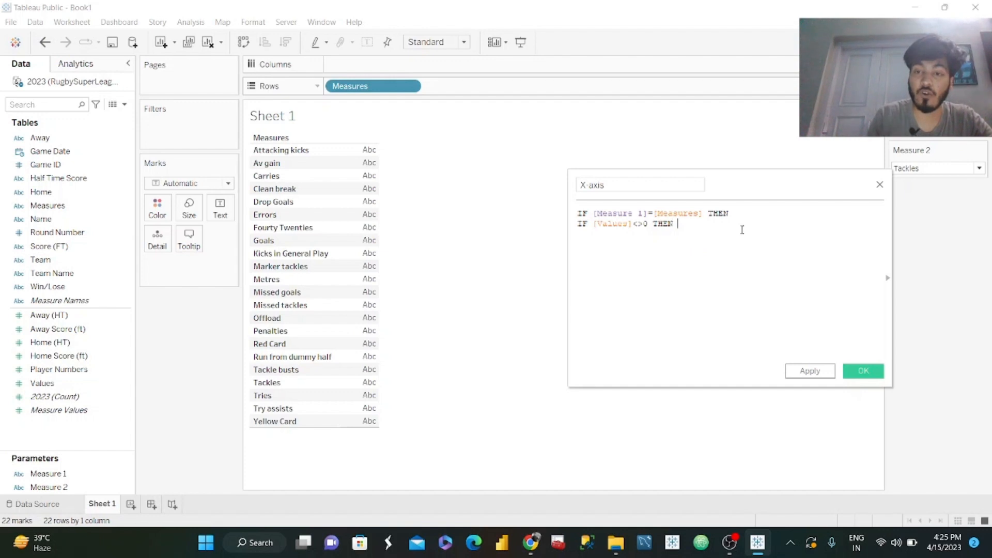
{"action": "type", "text": " VALUES"}
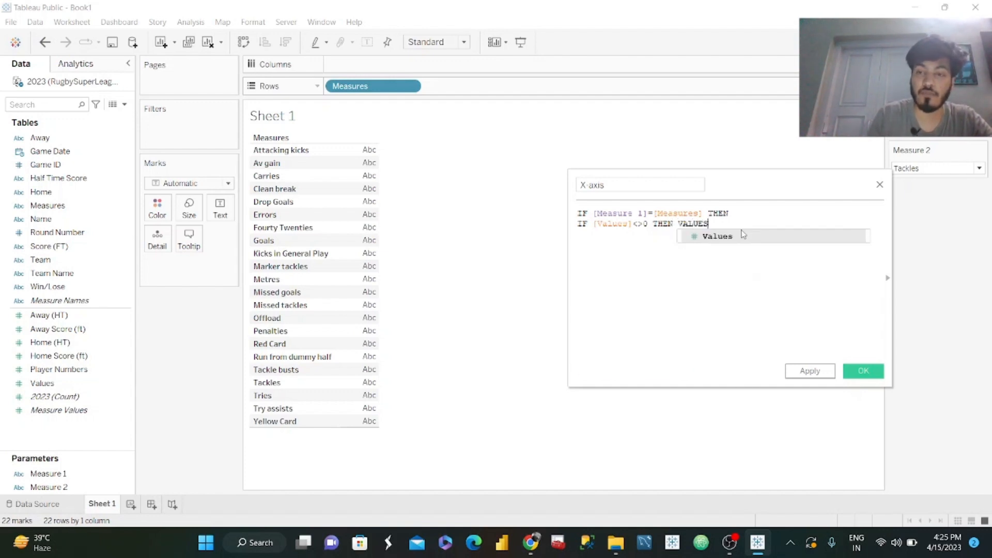
{"action": "key", "text": "Return"}
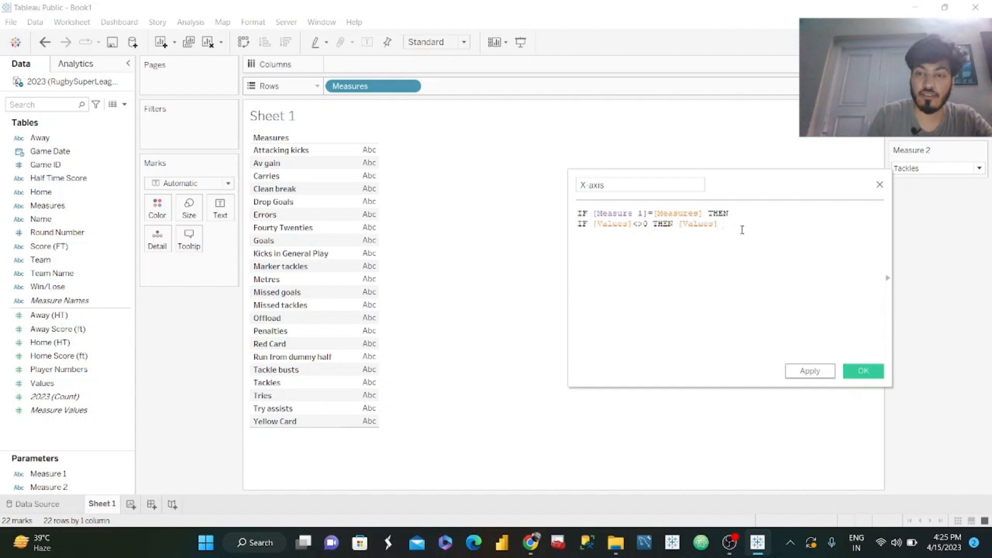
{"action": "type", "text": "END "}
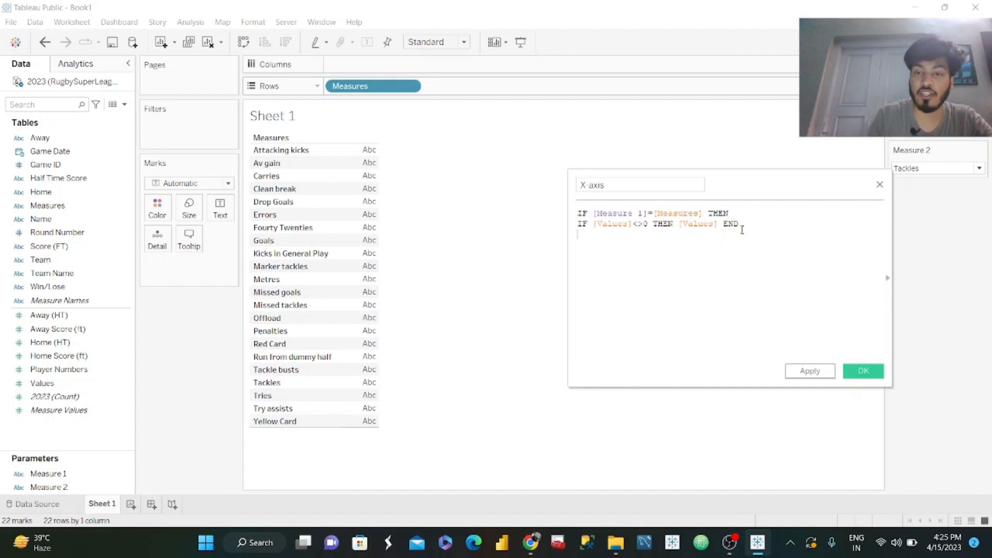
{"action": "type", "text": "ENMD"}
{"action": "key", "text": "BackSpace"}
{"action": "type", "text": "D"}
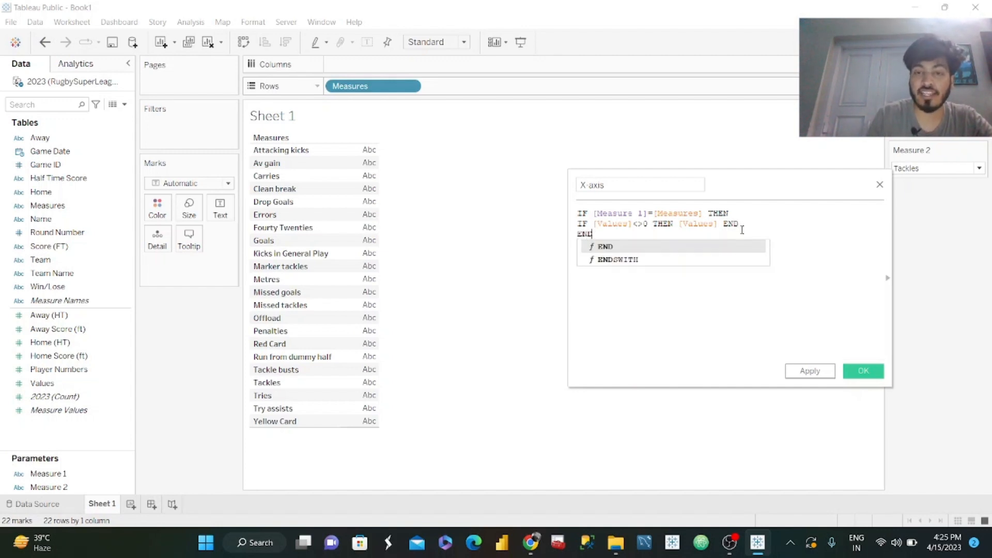
{"action": "left_click", "coordinate": [780, 345]}
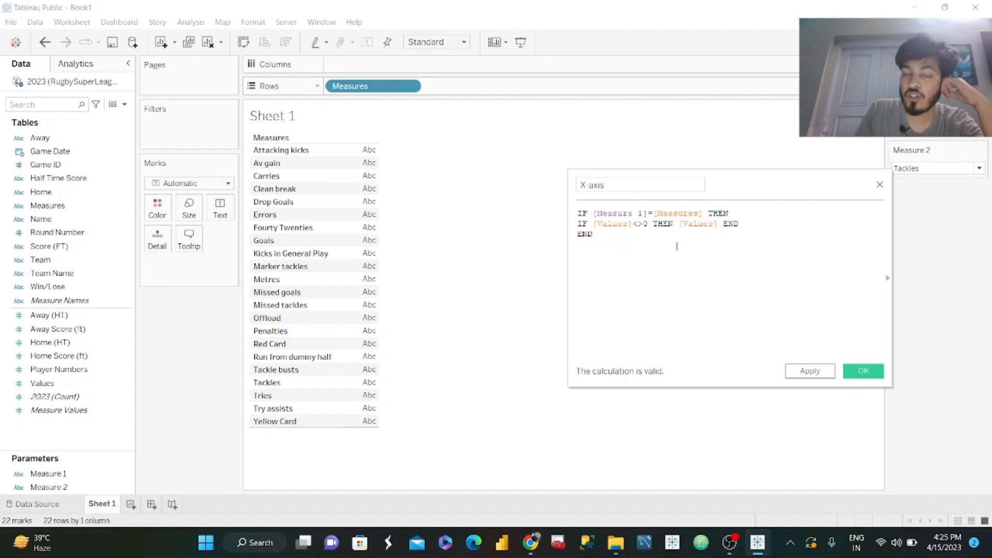
{"action": "left_click", "coordinate": [807, 372]}
{"action": "left_click", "coordinate": [863, 373]}
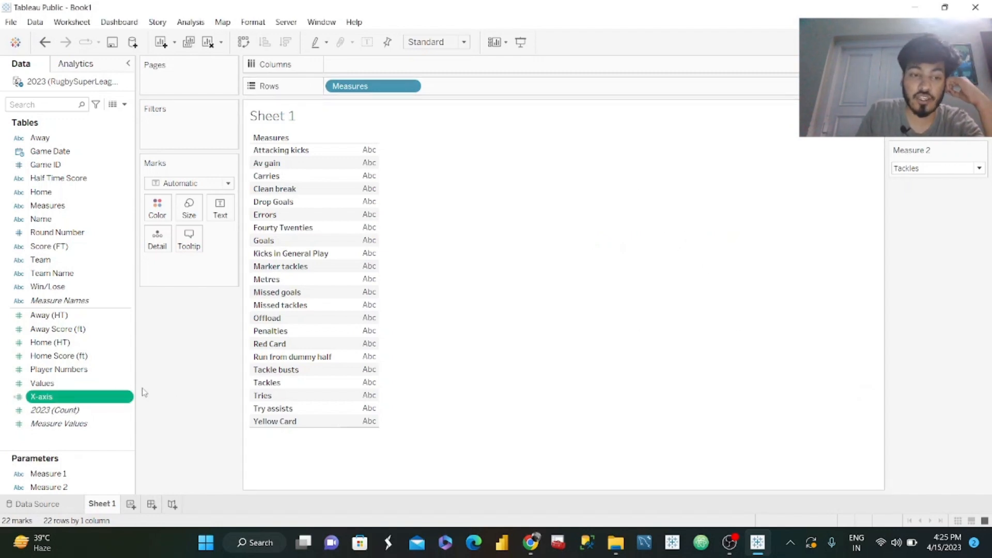
Duplicate the X-axis calculated field and rename the copy as Y-Axis.
{"action": "left_click", "coordinate": [127, 398]}
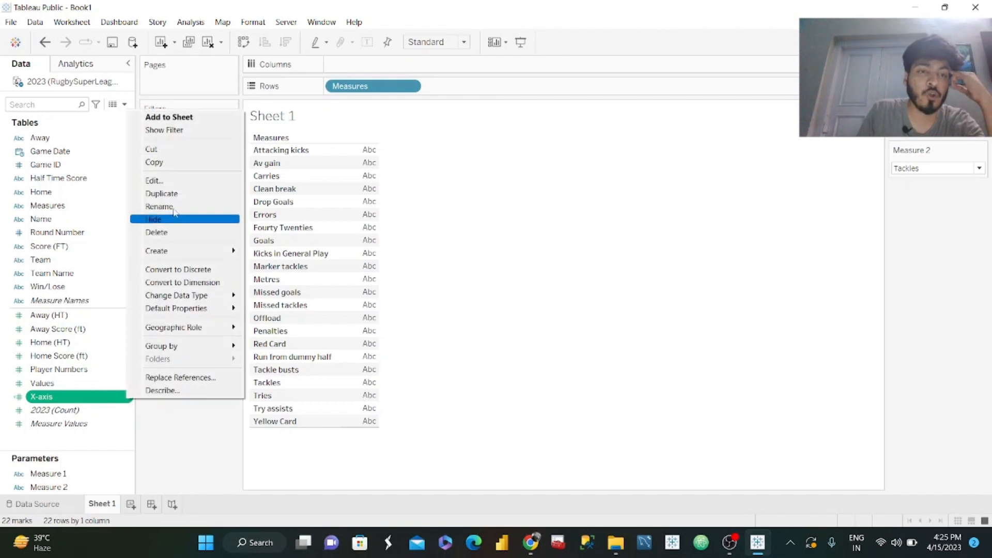
{"action": "left_click", "coordinate": [155, 191]}
{"action": "left_click", "coordinate": [128, 410]}
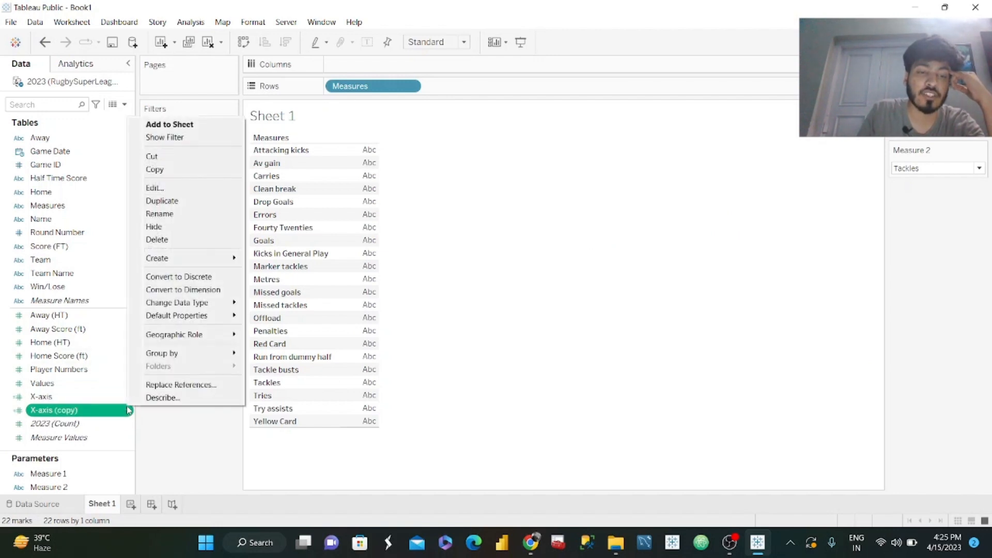
{"action": "left_click", "coordinate": [171, 187]}
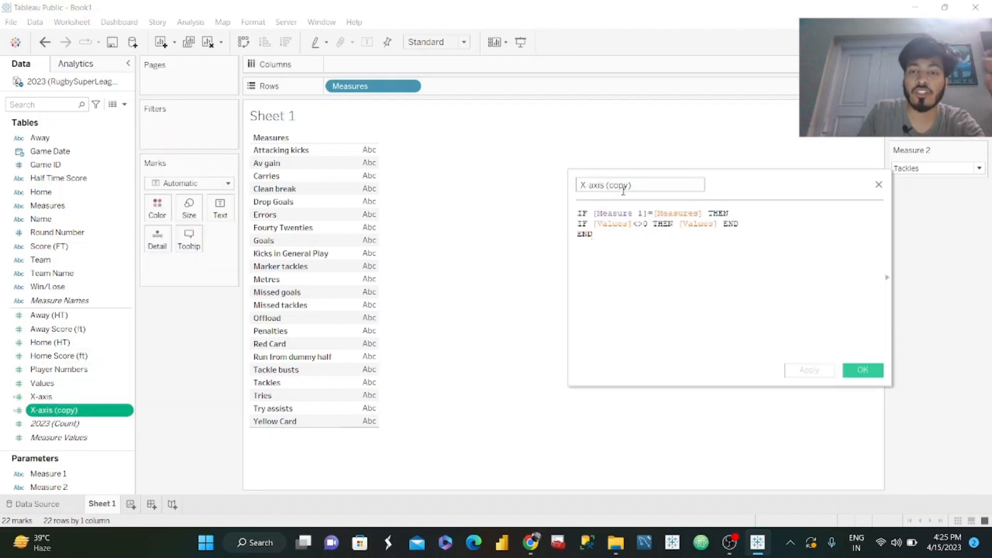
{"action": "type", "text": "Y-Axis"}
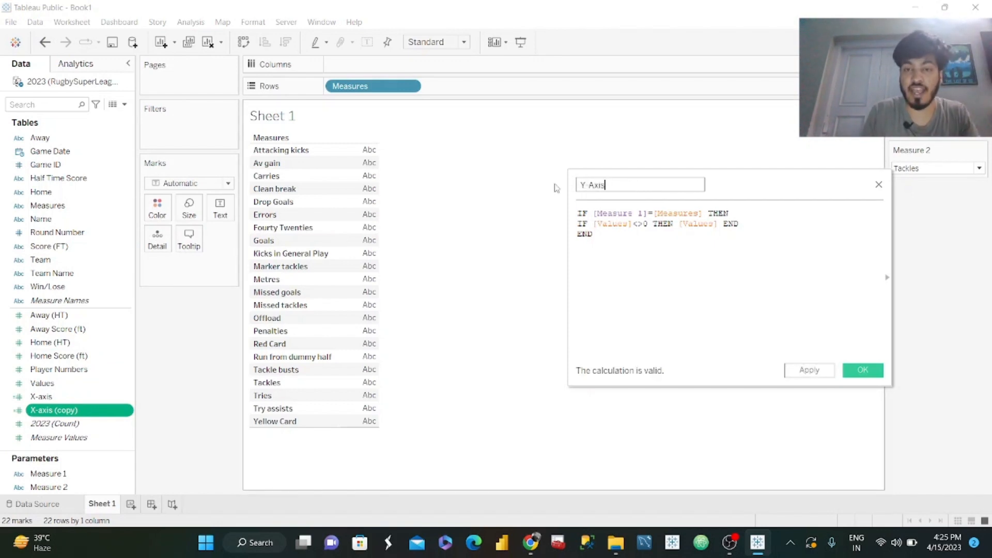
Replace Measure 1 with Measure 2 in the Y-Axis formula and save the calculation.
{"action": "left_click", "coordinate": [646, 213]}
{"action": "key", "text": "BackSpace"}
{"action": "key", "text": "BackSpace"}
{"action": "key", "text": "Down"}
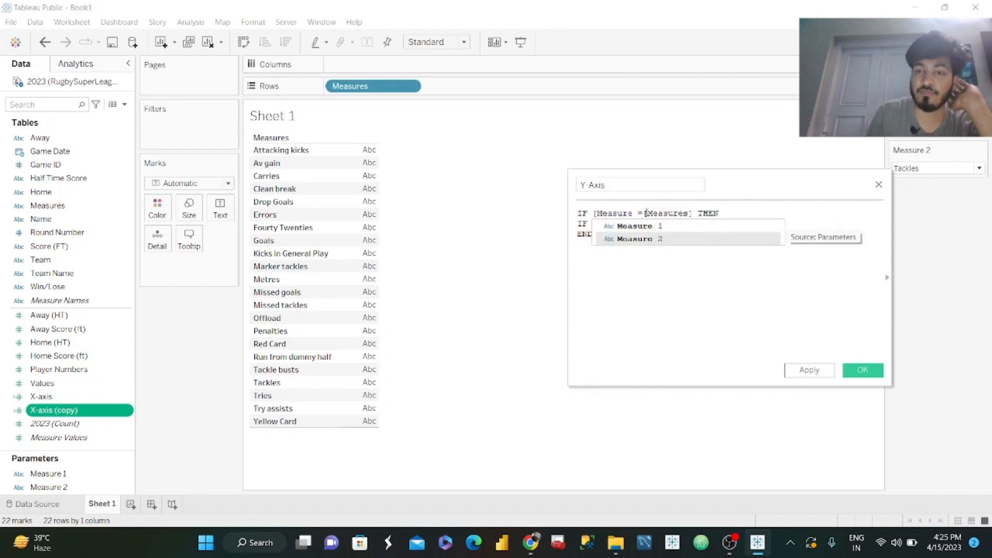
{"action": "key", "text": "Return"}
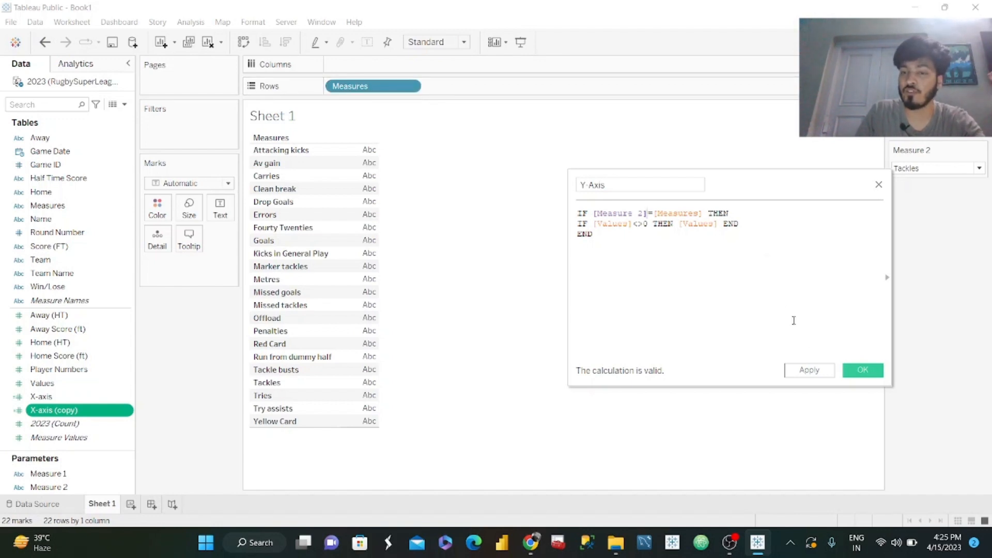
{"action": "left_click", "coordinate": [815, 373]}
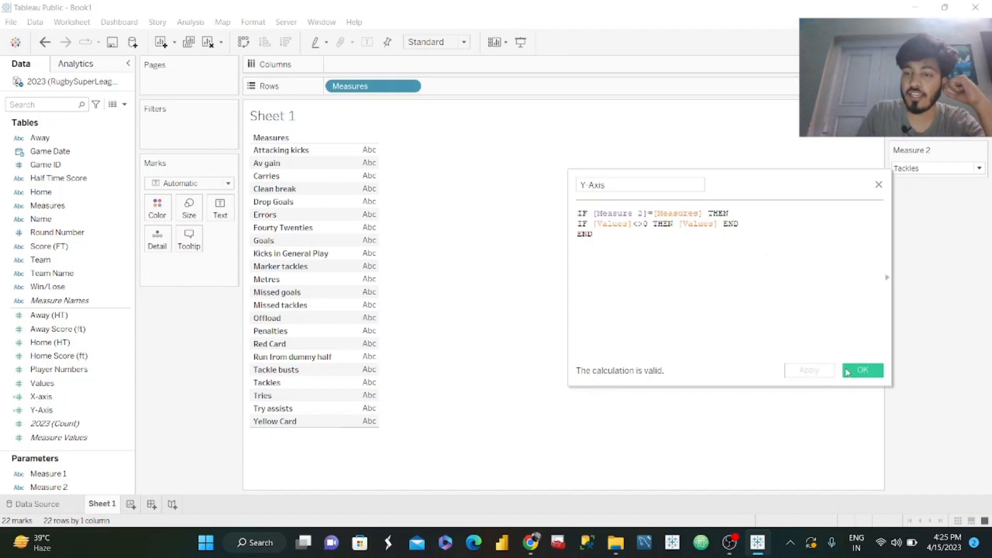
{"action": "left_click", "coordinate": [862, 371]}
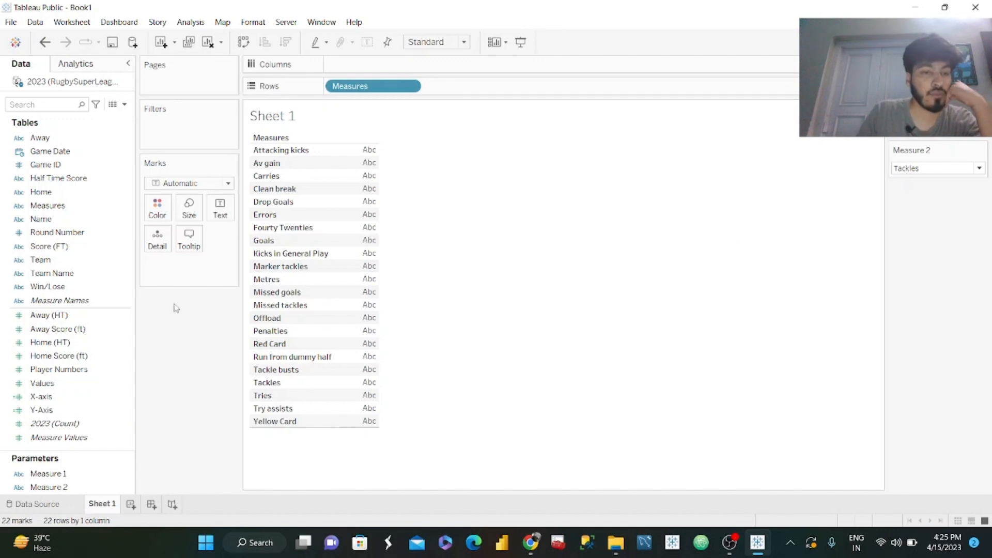
Remove Measures from the view, and place X-axis on Columns and Team Name followed by Y-Axis on Rows.
{"action": "left_click_drag", "start_coordinate": [365, 88], "coordinate": [210, 358]}
{"action": "left_click_drag", "start_coordinate": [78, 397], "coordinate": [376, 66]}
{"action": "left_click_drag", "start_coordinate": [42, 397], "coordinate": [371, 65]}
{"action": "left_click", "coordinate": [61, 412]}
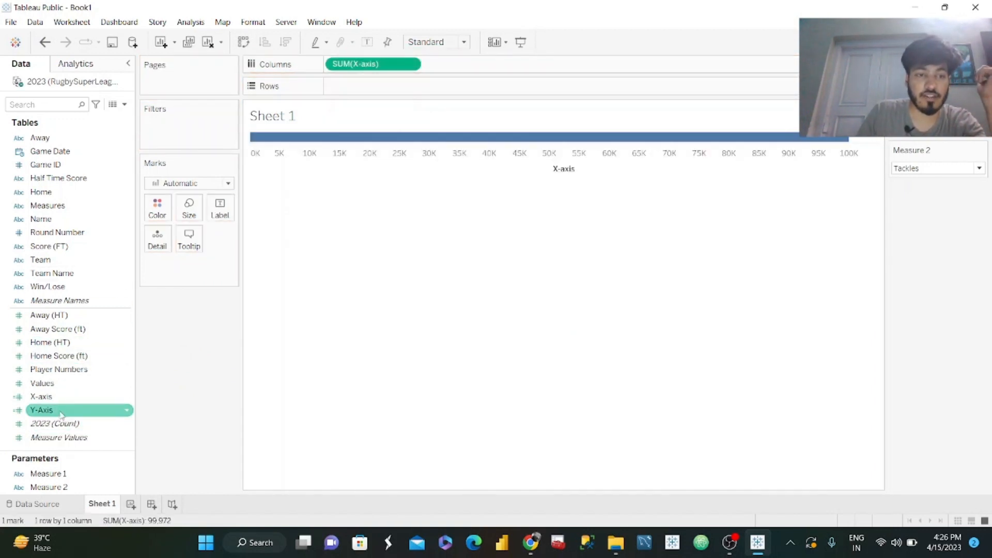
{"action": "left_click_drag", "start_coordinate": [61, 414], "coordinate": [360, 90]}
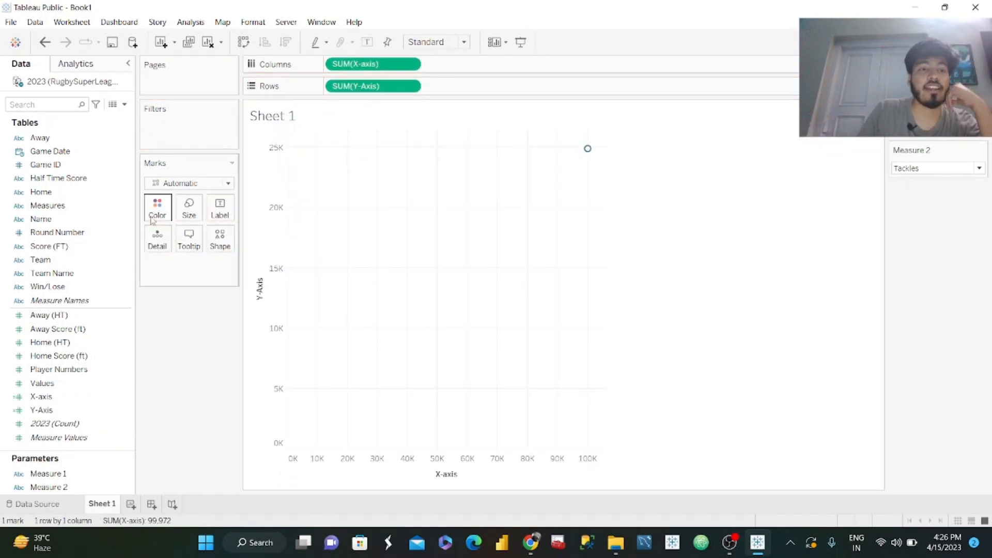
{"action": "left_click_drag", "start_coordinate": [52, 273], "coordinate": [329, 97]}
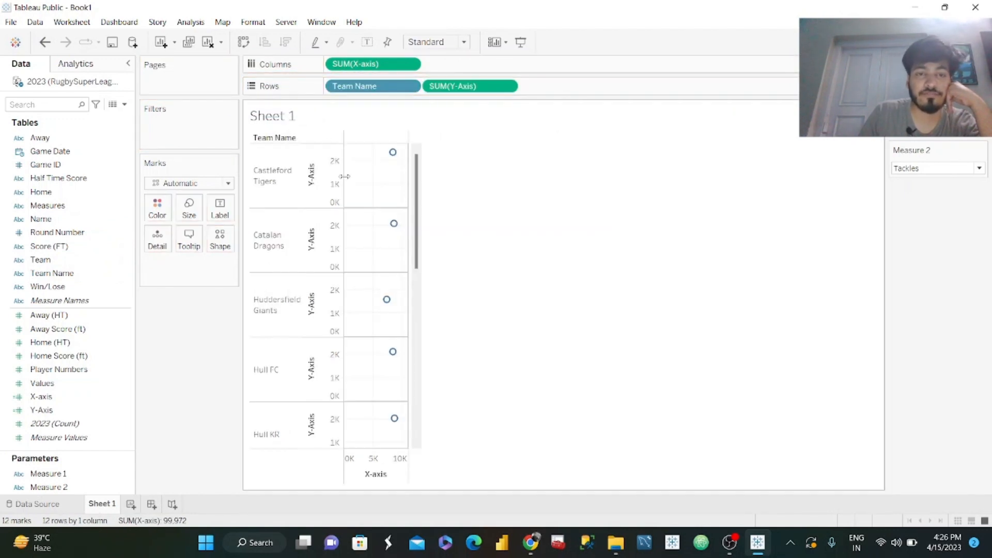
Examine the 2023 table's preview in the data source, from the pivoted Measures and Values columns back to Game ID and Name.
{"action": "mouse_move", "coordinate": [394, 153]}
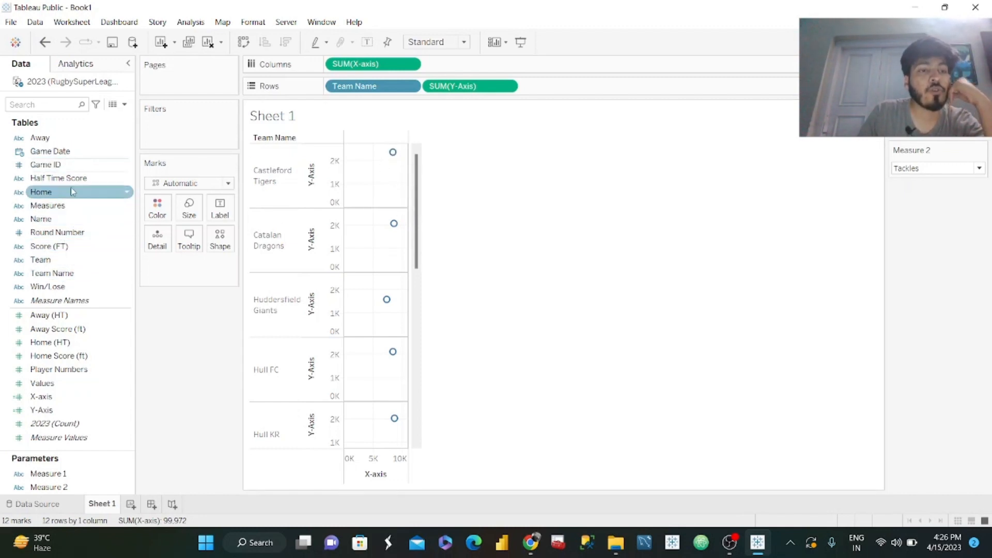
{"action": "left_click", "coordinate": [52, 506]}
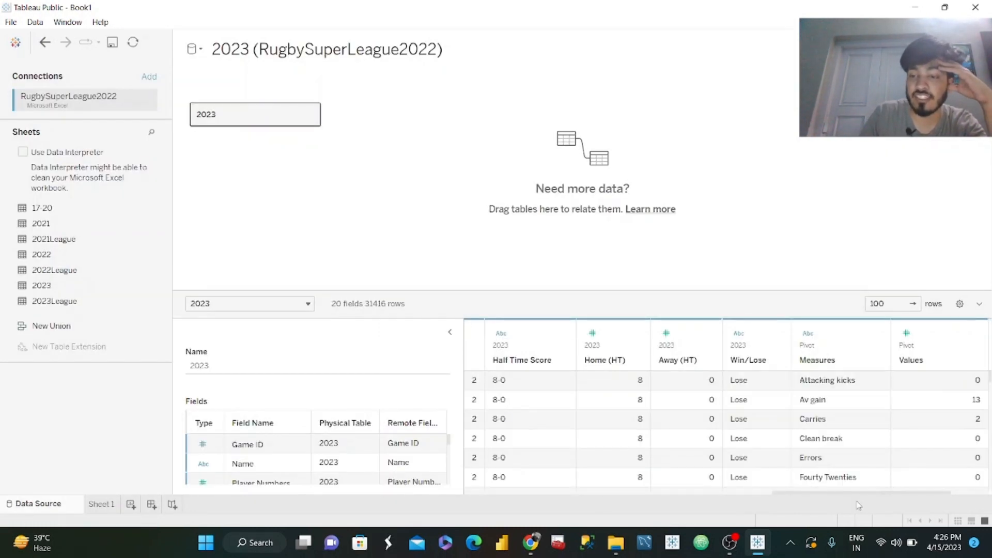
{"action": "left_click_drag", "start_coordinate": [861, 498], "coordinate": [519, 494]}
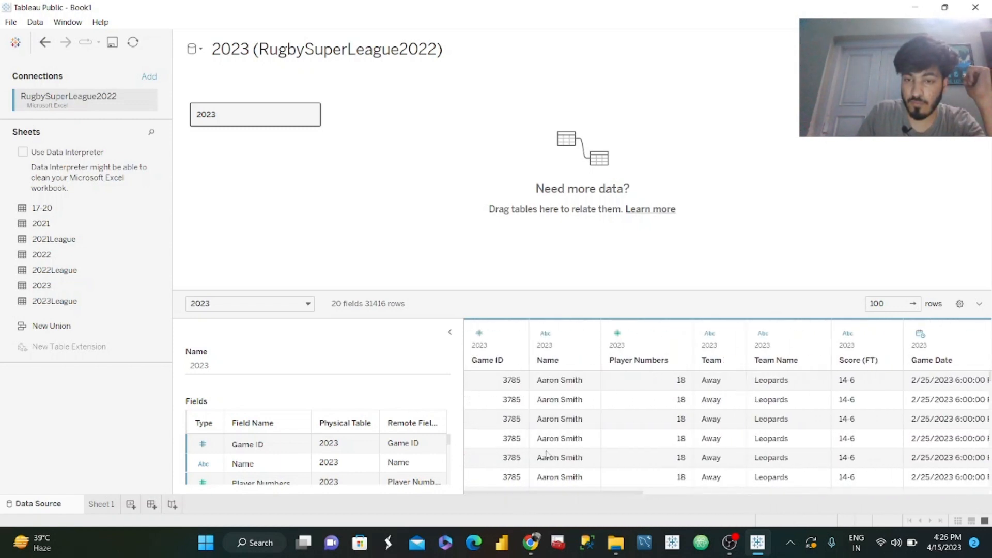
Return to Sheet 1 and add Name to the marks as Detail to plot one point per player.
{"action": "left_click", "coordinate": [104, 500]}
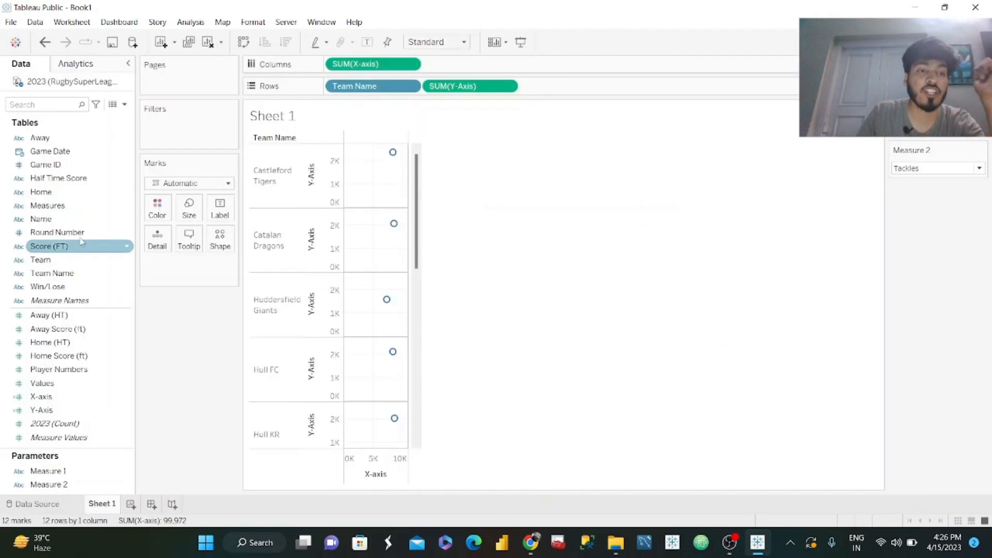
{"action": "left_click", "coordinate": [53, 220]}
{"action": "left_click_drag", "start_coordinate": [53, 219], "coordinate": [157, 237]}
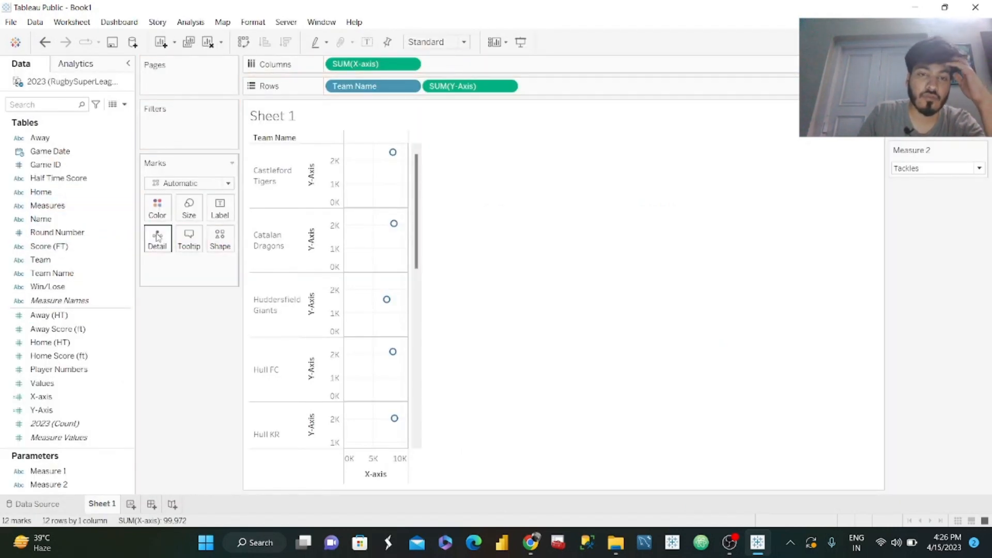
{"action": "left_click_drag", "start_coordinate": [41, 219], "coordinate": [158, 243]}
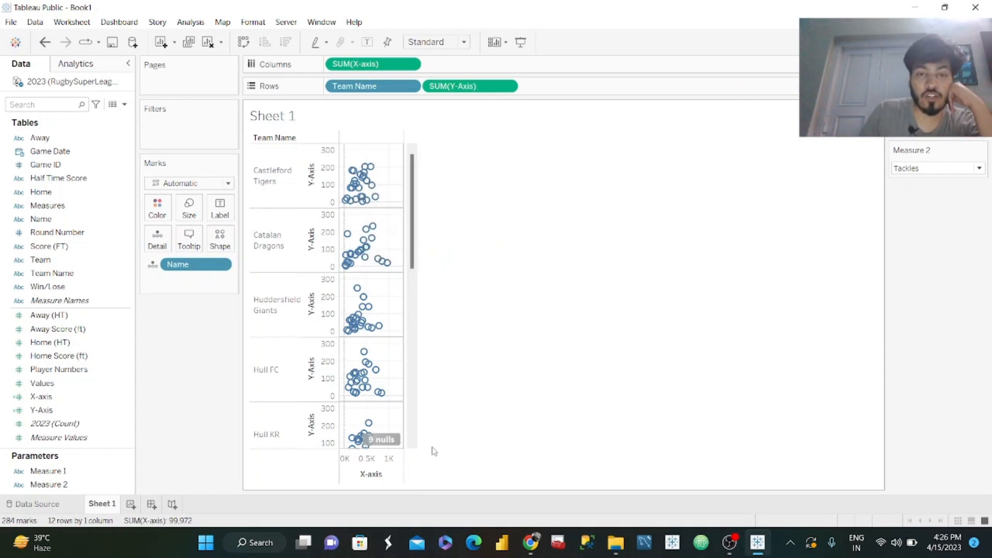
Change the mark type to Circle and slightly reduce the size of the marks.
{"action": "left_click", "coordinate": [216, 184]}
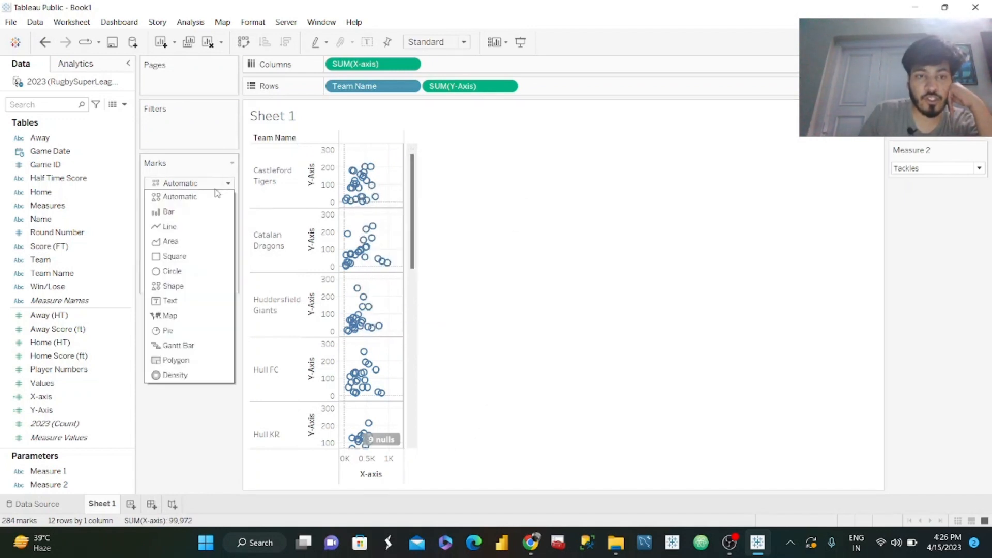
{"action": "left_click", "coordinate": [173, 271]}
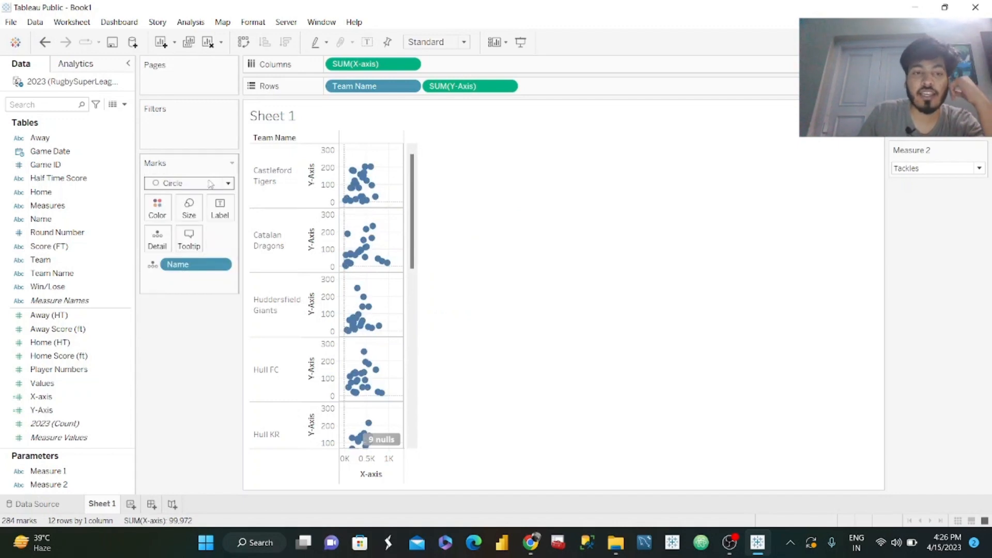
{"action": "left_click", "coordinate": [200, 207]}
{"action": "left_click_drag", "start_coordinate": [206, 247], "coordinate": [204, 248]}
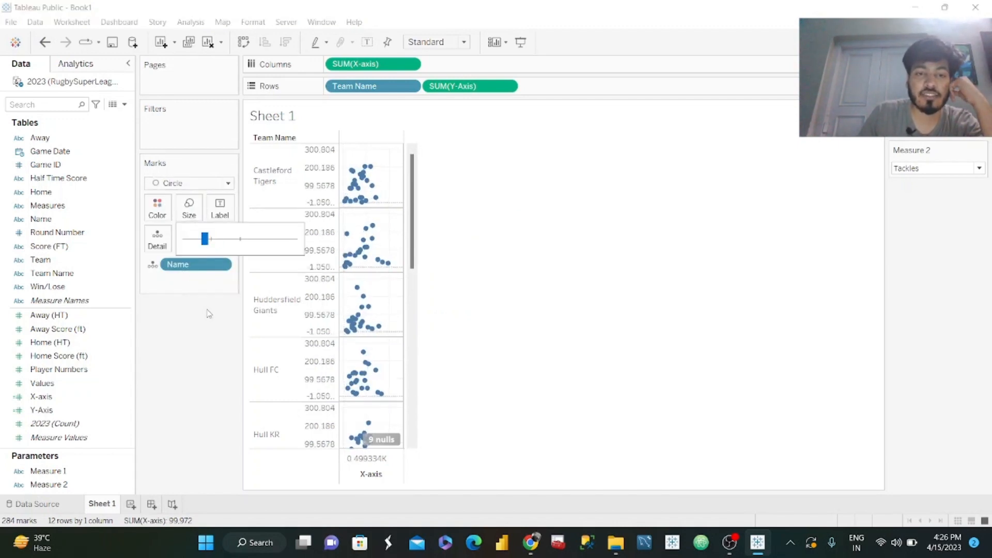
Check the circle color in the published #WOW2023 W13 viz in the browser, and recolor the worksheet's circles teal.
{"action": "left_click", "coordinate": [531, 542]}
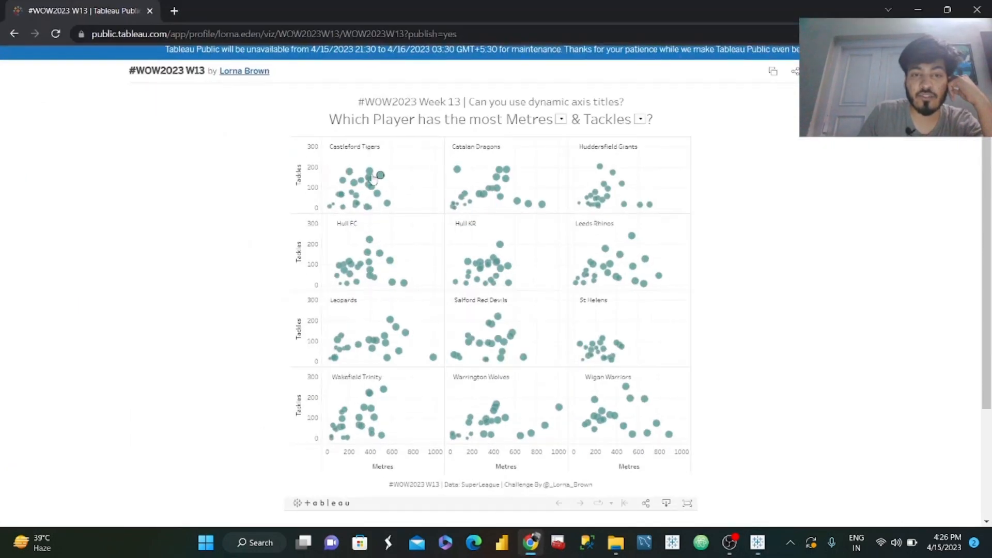
{"action": "left_click", "coordinate": [918, 9]}
{"action": "left_click", "coordinate": [151, 216]}
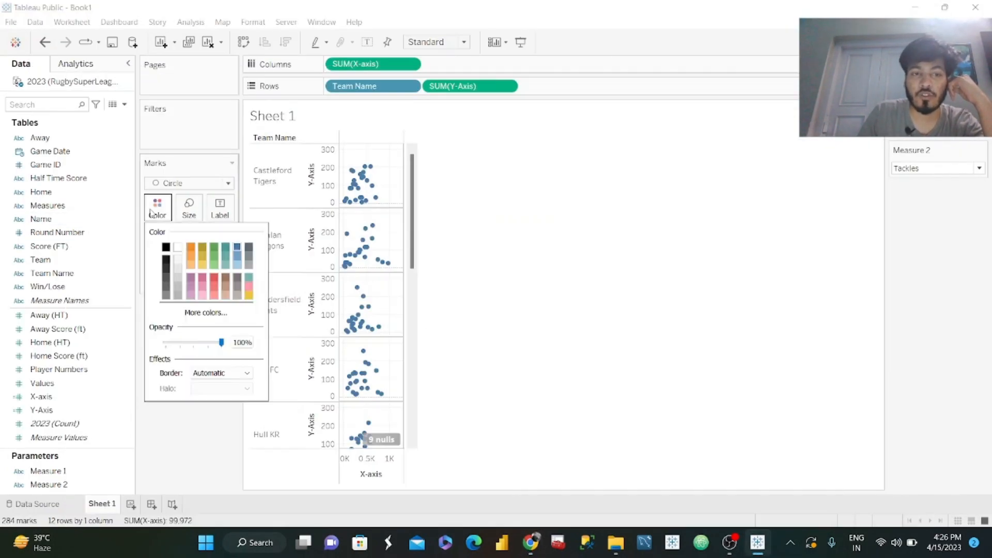
{"action": "left_click", "coordinate": [207, 312]}
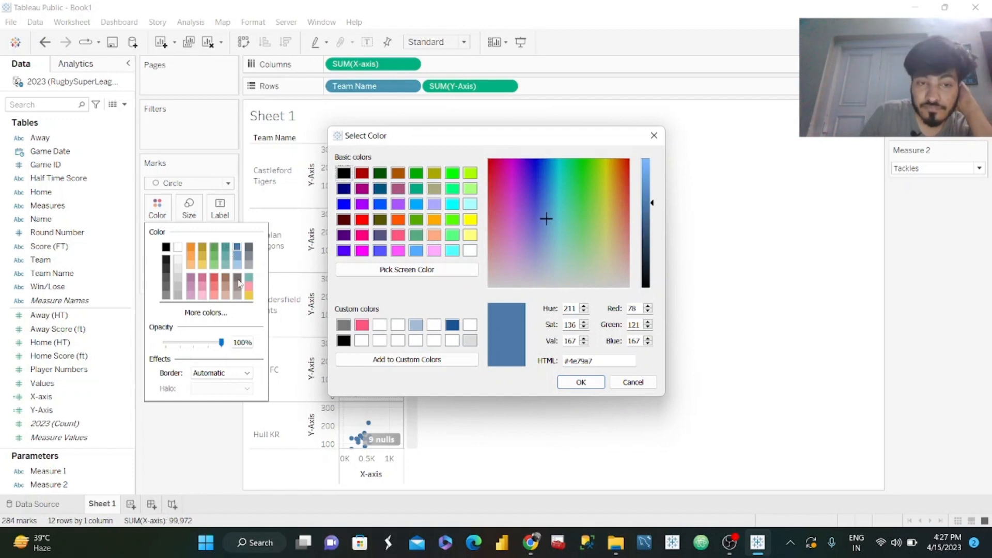
{"action": "left_click", "coordinate": [632, 383]}
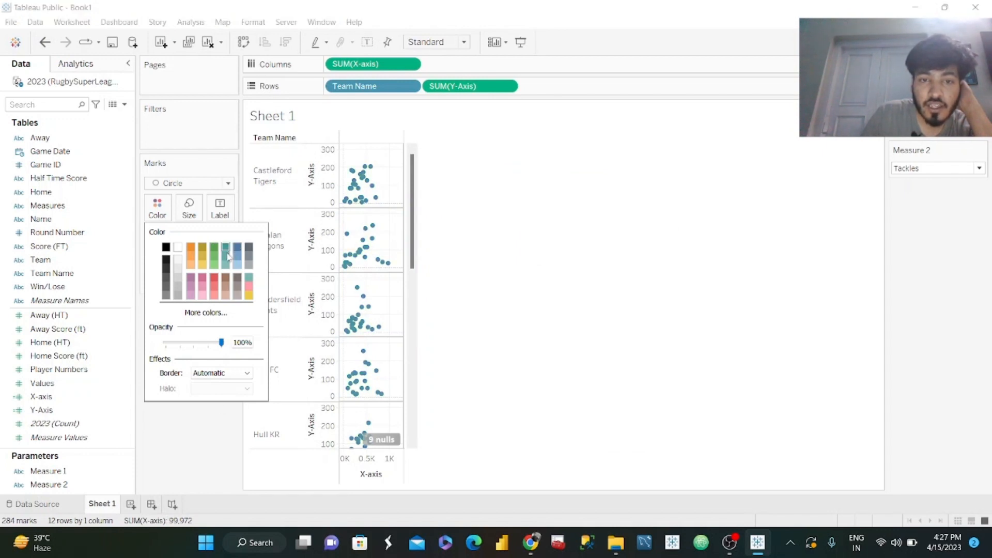
{"action": "left_click", "coordinate": [223, 414]}
Enlarge the teal circles slightly.
{"action": "left_click", "coordinate": [189, 207]}
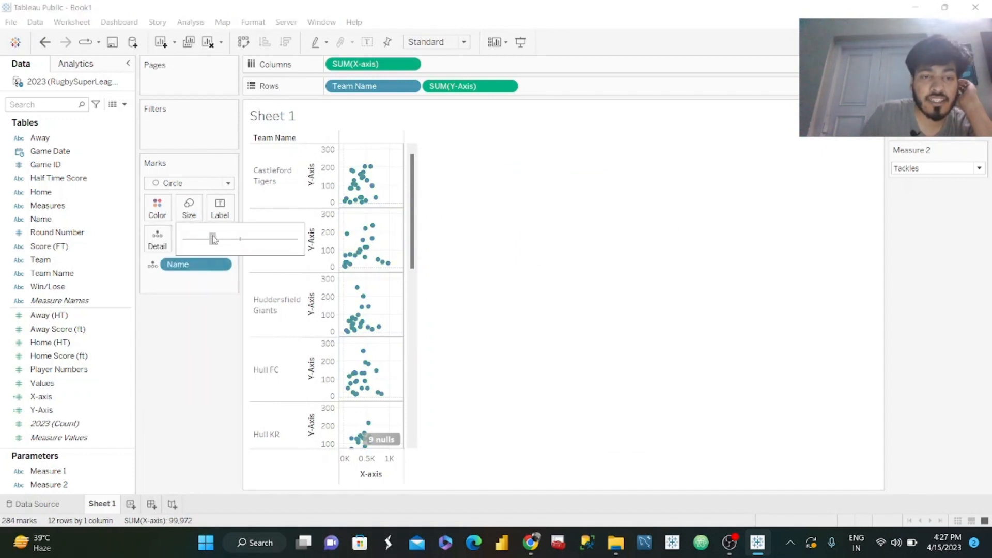
{"action": "left_click_drag", "start_coordinate": [213, 238], "coordinate": [214, 239]}
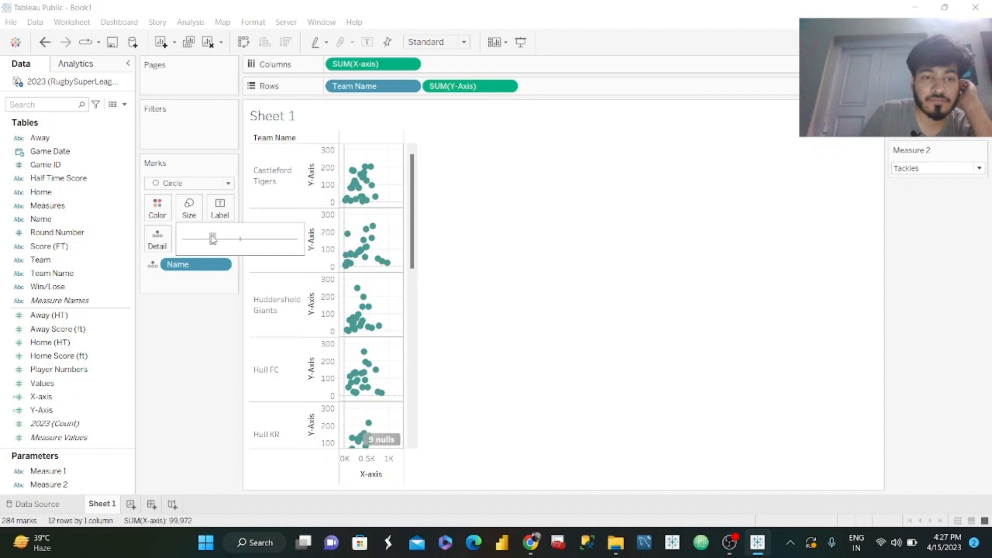
{"action": "left_click", "coordinate": [204, 348]}
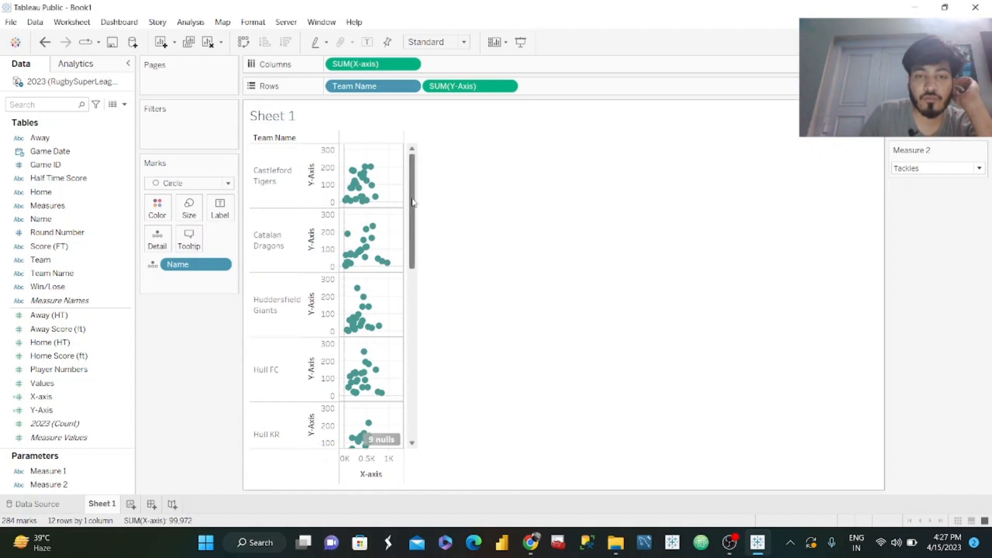
Hide the null values indicator on the scatter plot.
{"action": "left_click_drag", "start_coordinate": [411, 209], "coordinate": [407, 400]}
{"action": "scroll", "coordinate": [407, 400], "scroll_direction": "up", "scroll_amount": 5}
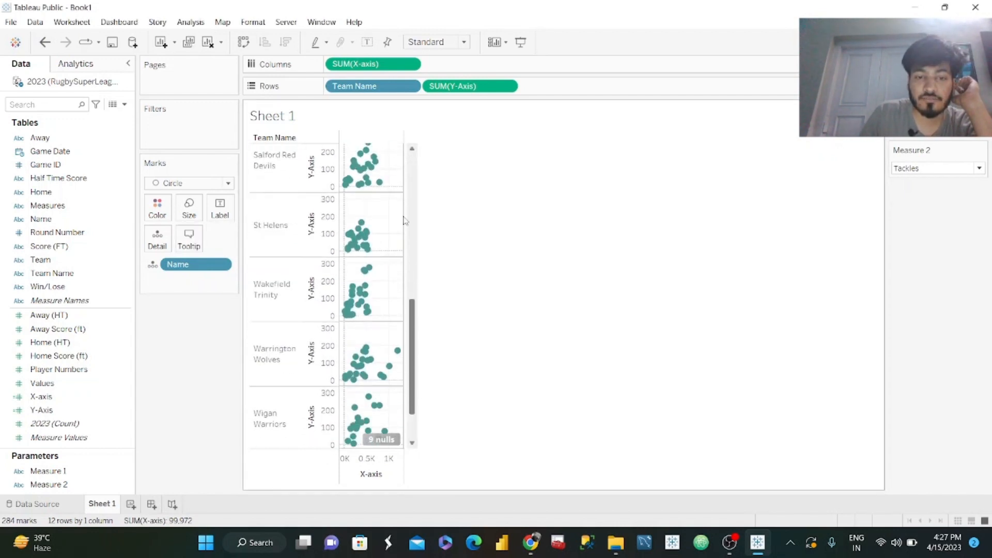
{"action": "right_click", "coordinate": [379, 440]}
{"action": "left_click", "coordinate": [433, 444]}
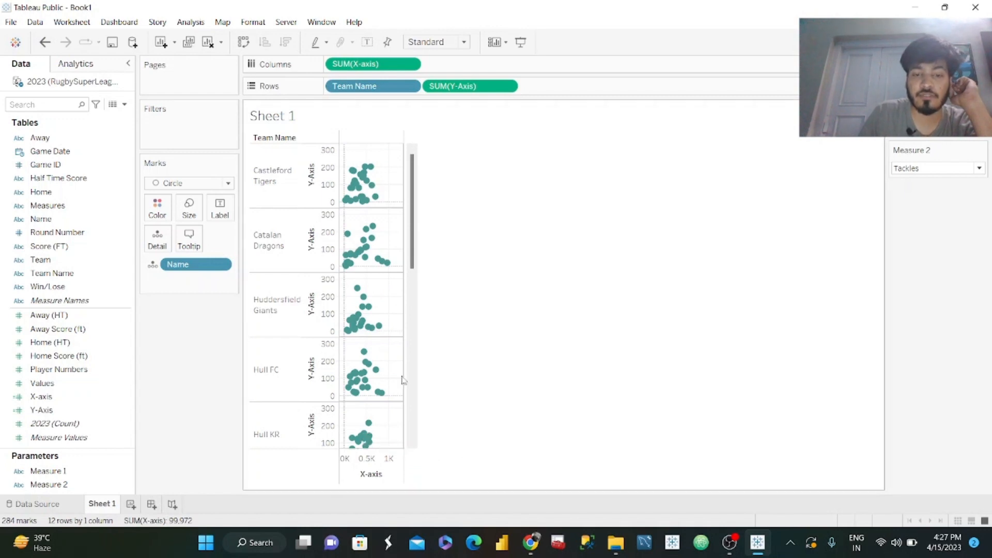
Examine a player's tooltip in the published #WOW2023 W13 viz in the browser, and return to the worksheet.
{"action": "left_click", "coordinate": [532, 543]}
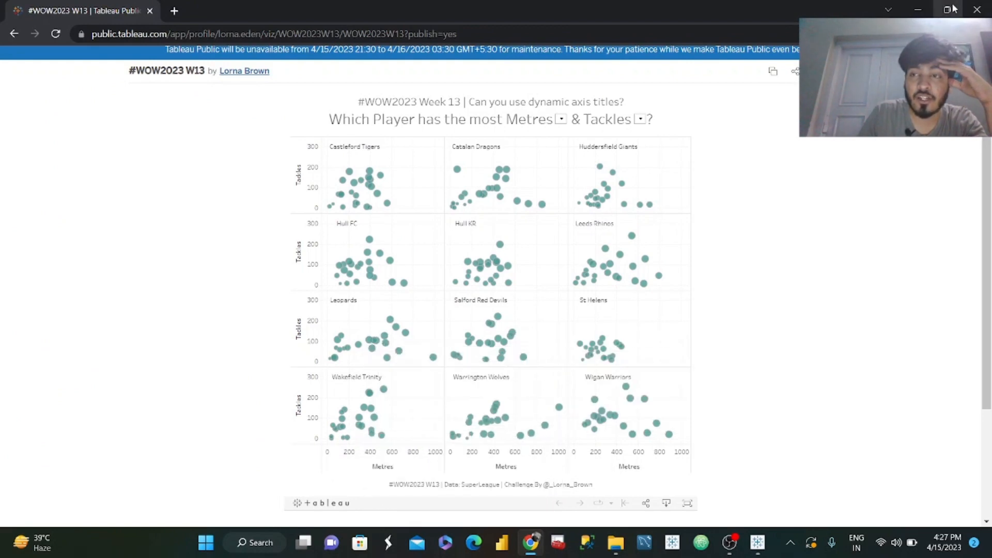
{"action": "left_click", "coordinate": [918, 9]}
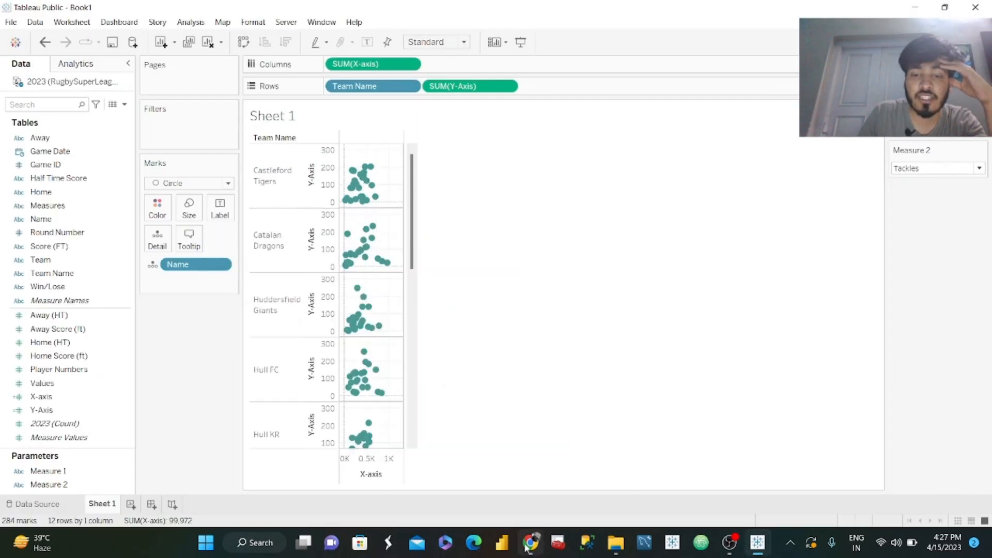
{"action": "key", "text": "alt+Tab"}
{"action": "mouse_move", "coordinate": [344, 194]}
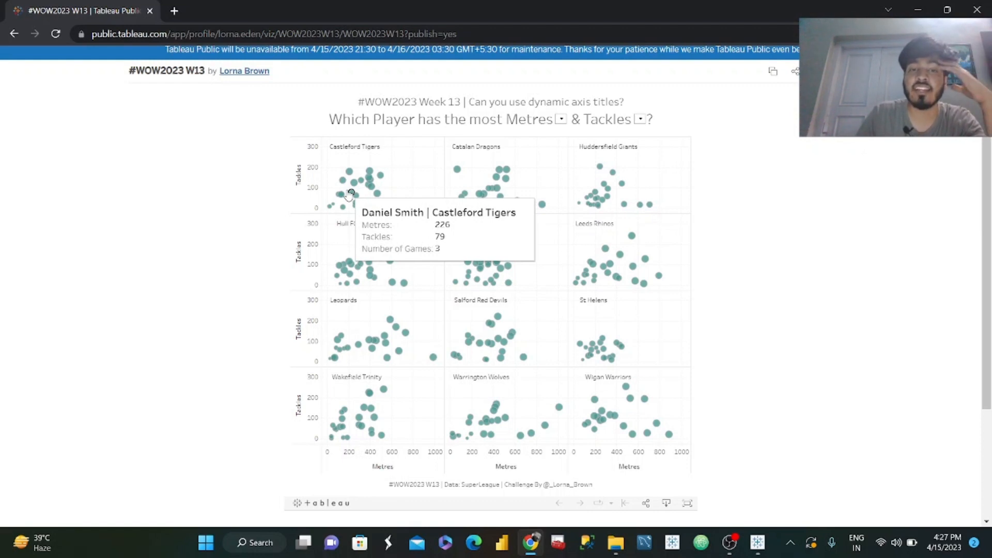
{"action": "left_click", "coordinate": [917, 10]}
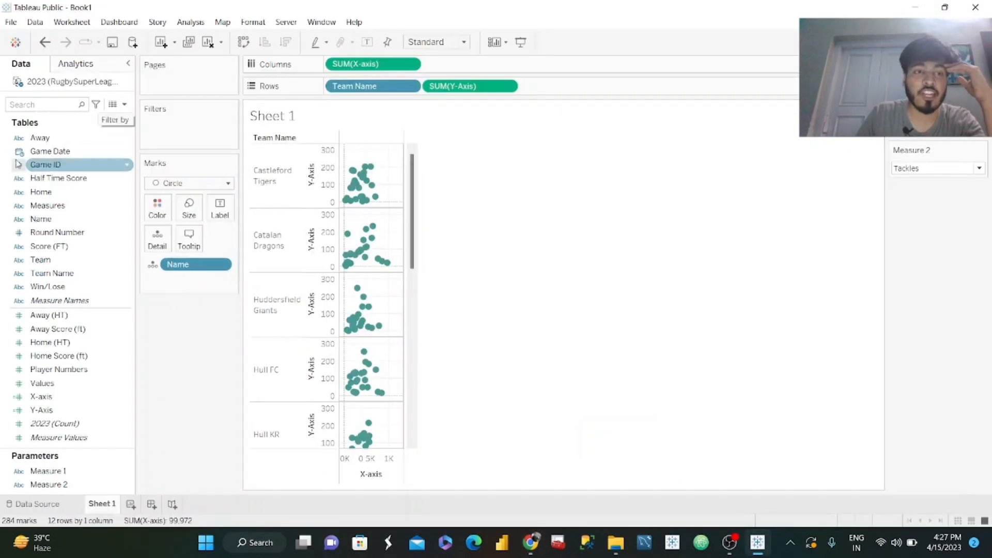
Create a calculated field named # Games with the formula COUNTD([Game ID]) and save it.
{"action": "left_click", "coordinate": [124, 104]}
{"action": "left_click", "coordinate": [61, 117]}
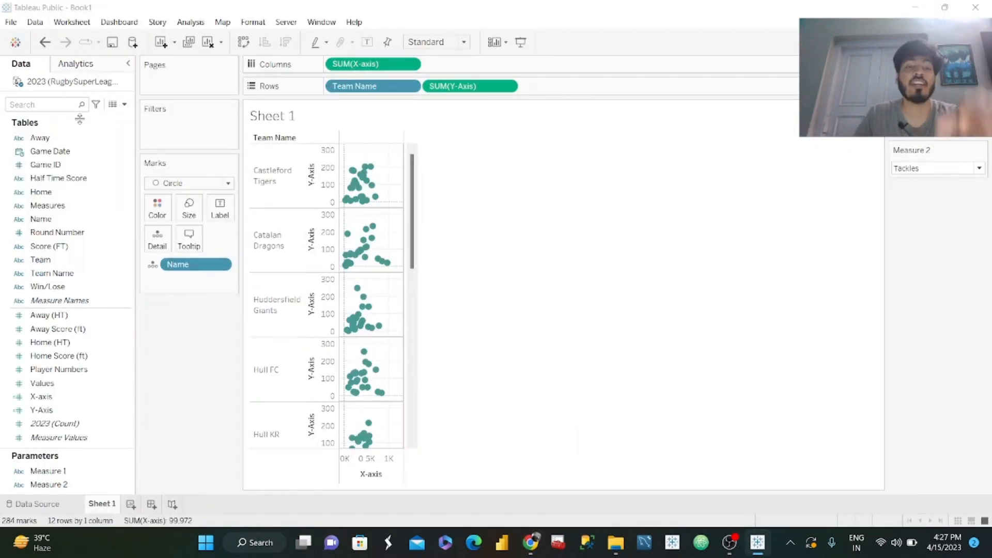
{"action": "type", "text": "No"}
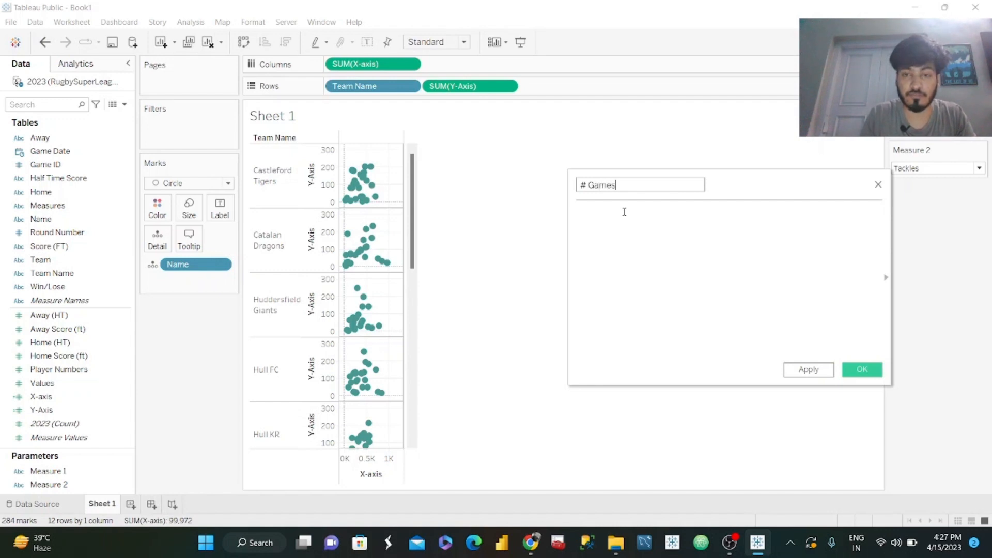
{"action": "left_click", "coordinate": [628, 216]}
{"action": "type", "text": "COUNT("}
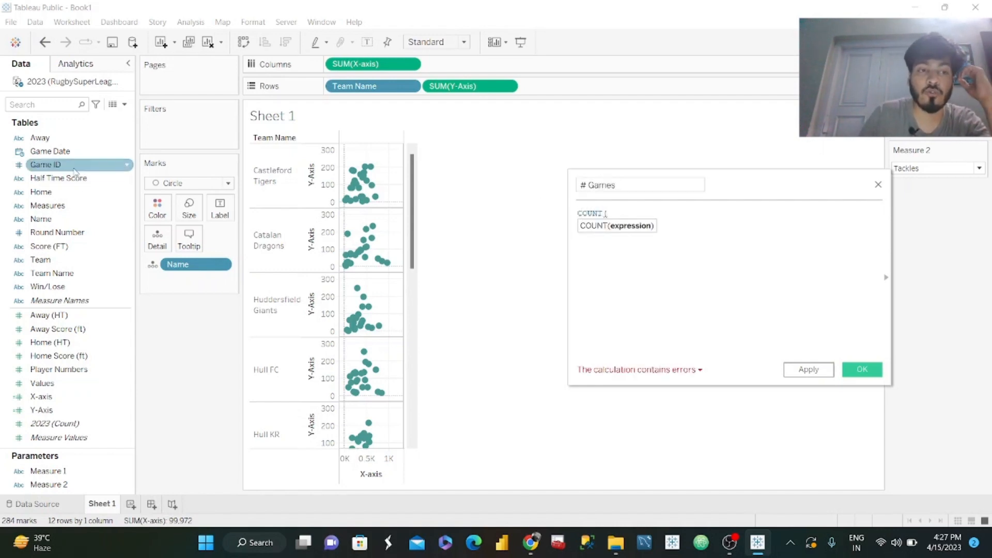
{"action": "left_click_drag", "start_coordinate": [77, 169], "coordinate": [674, 235]}
{"action": "left_click_drag", "start_coordinate": [46, 165], "coordinate": [671, 211]}
{"action": "type", "text": ")"}
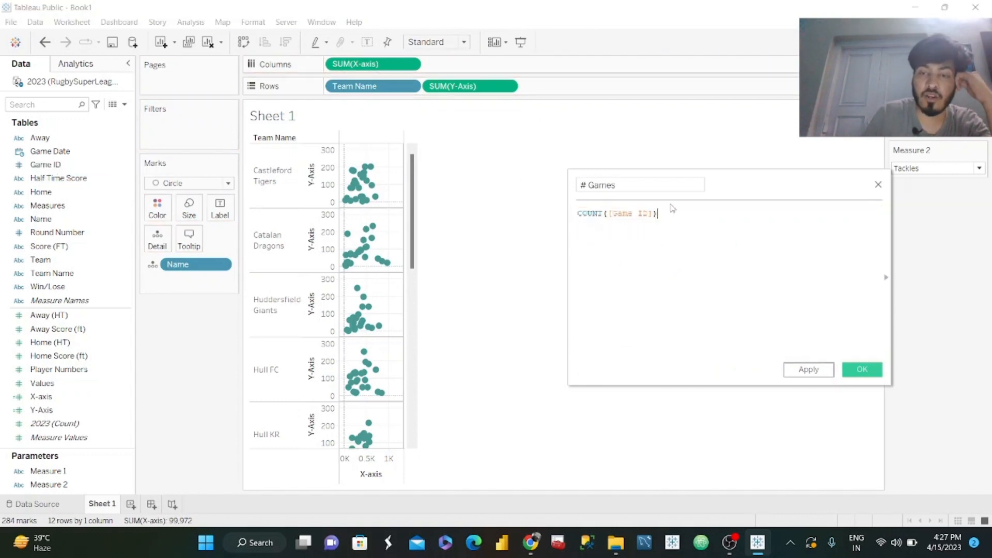
{"action": "type", "text": "D"}
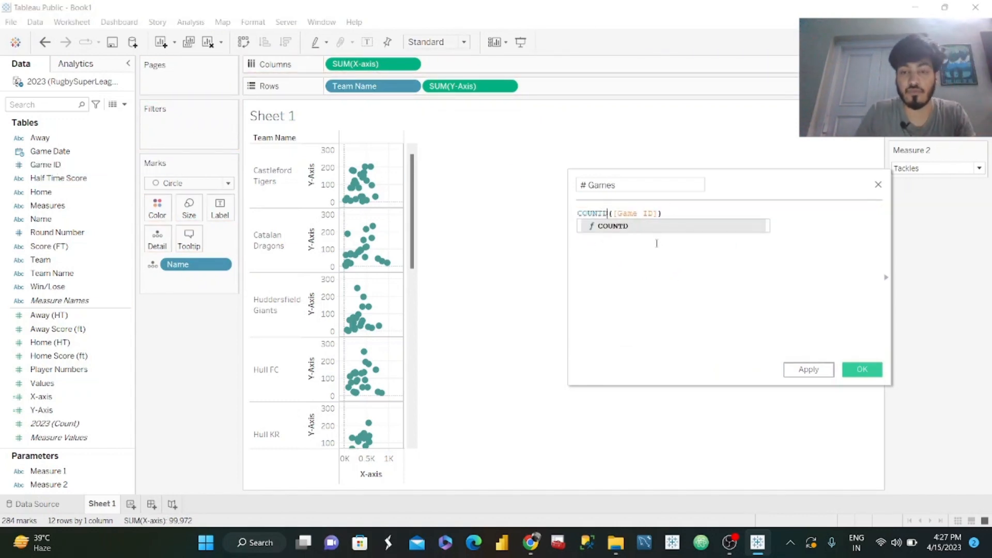
{"action": "left_click", "coordinate": [820, 372]}
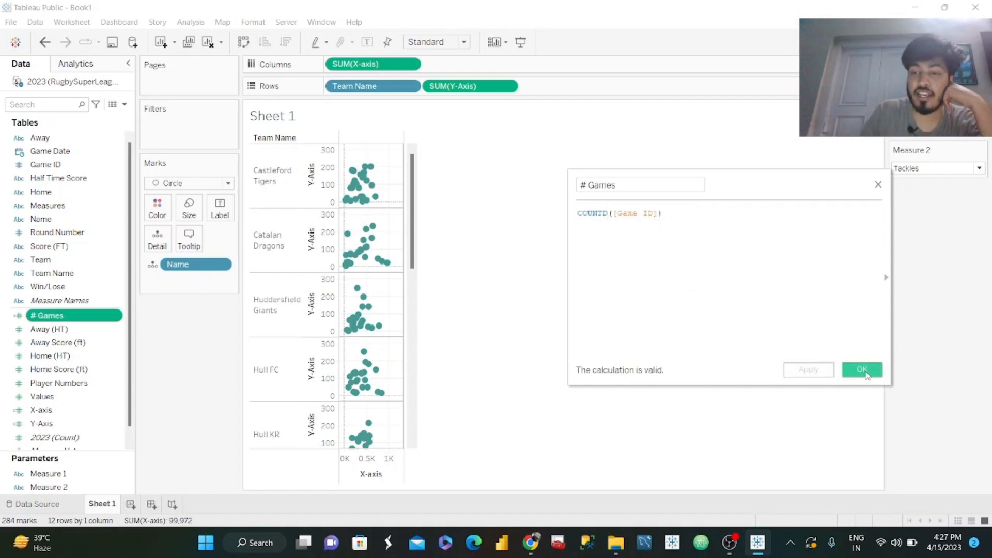
{"action": "left_click", "coordinate": [859, 371]}
Size the circles by # Games and reduce the overall mark size.
{"action": "left_click_drag", "start_coordinate": [50, 316], "coordinate": [185, 207]}
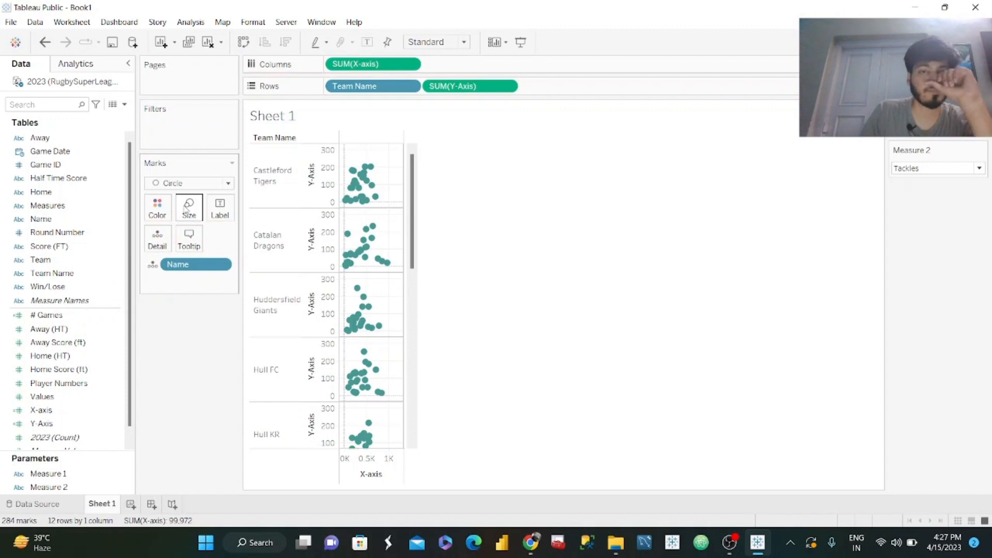
{"action": "left_click_drag", "start_coordinate": [50, 314], "coordinate": [191, 215]}
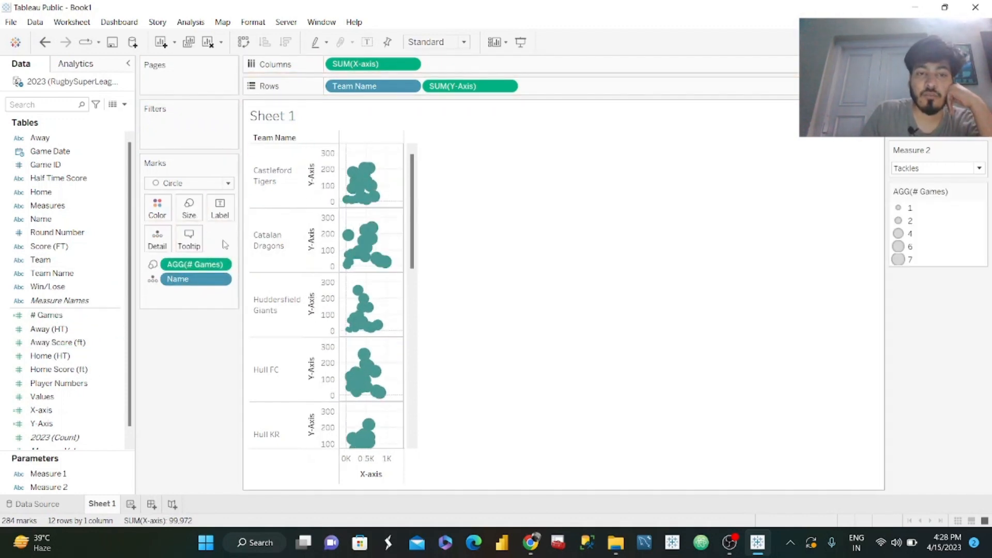
{"action": "left_click", "coordinate": [189, 209]}
{"action": "left_click_drag", "start_coordinate": [208, 242], "coordinate": [211, 243]}
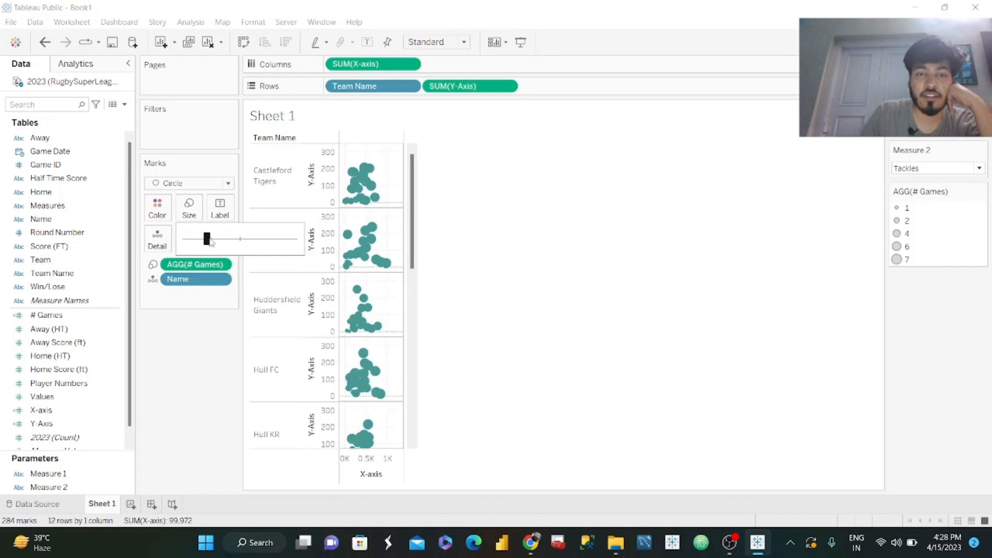
Set the circles' color opacity to 64%.
{"action": "left_click", "coordinate": [157, 207]}
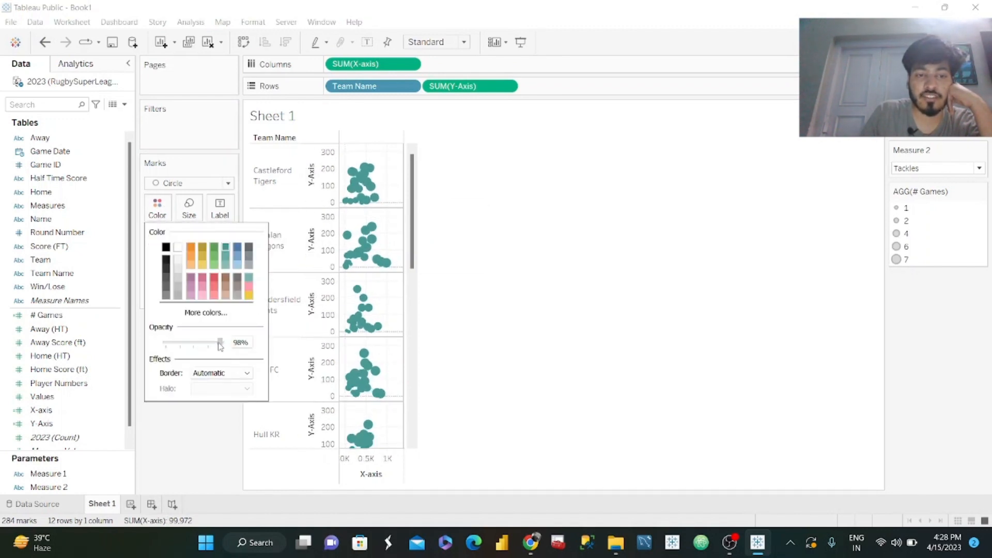
{"action": "left_click_drag", "start_coordinate": [206, 345], "coordinate": [207, 346]}
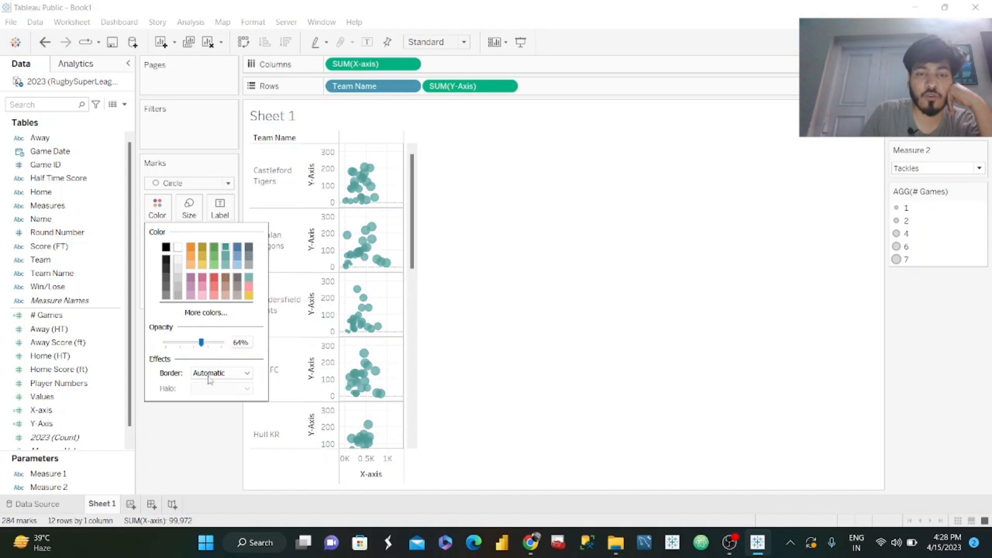
{"action": "left_click", "coordinate": [206, 450]}
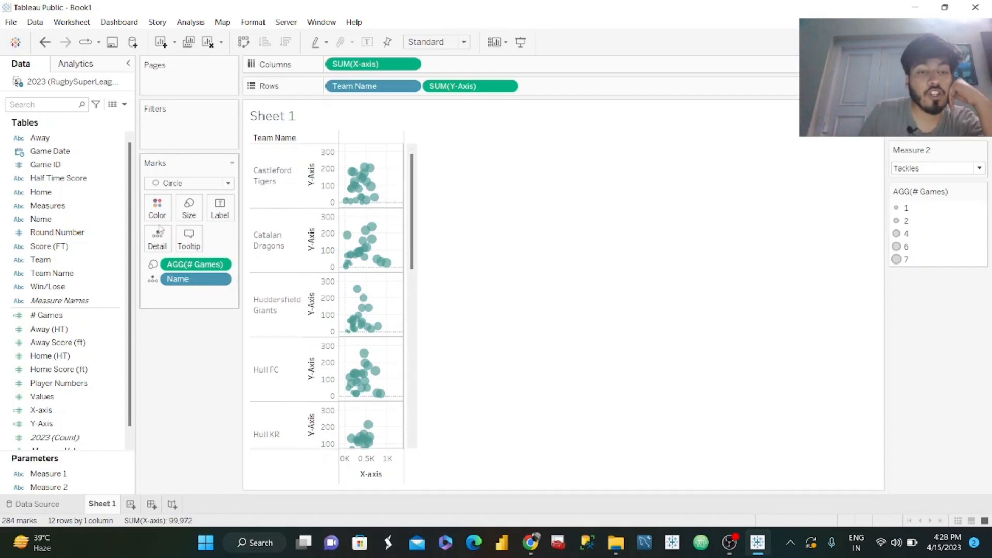
Build the tooltip in Georgia with a size-16 Name|Team Name heading, Measure 1 and Measure 2 parameters labelling the bold axis values, and # Games.
{"action": "left_click", "coordinate": [187, 238]}
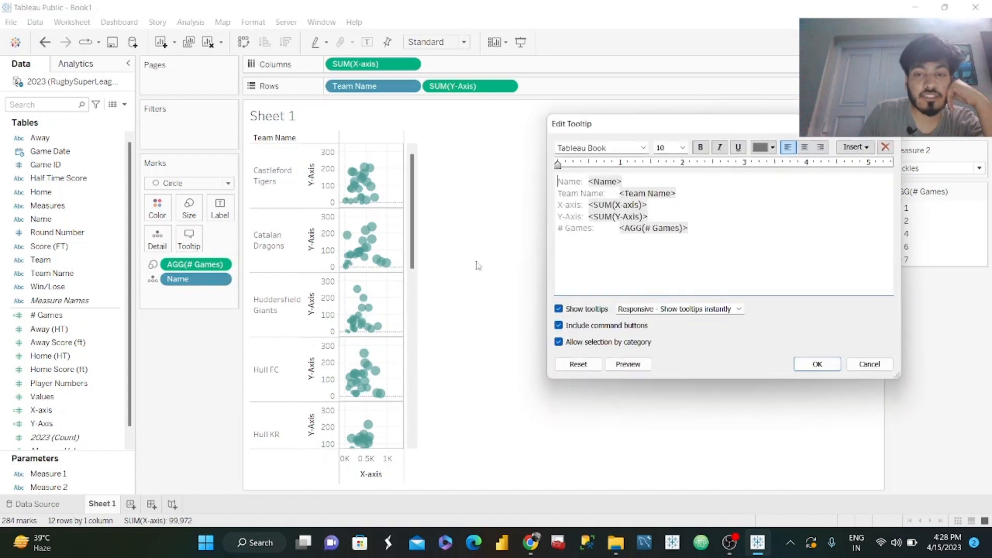
{"action": "left_click", "coordinate": [531, 543]}
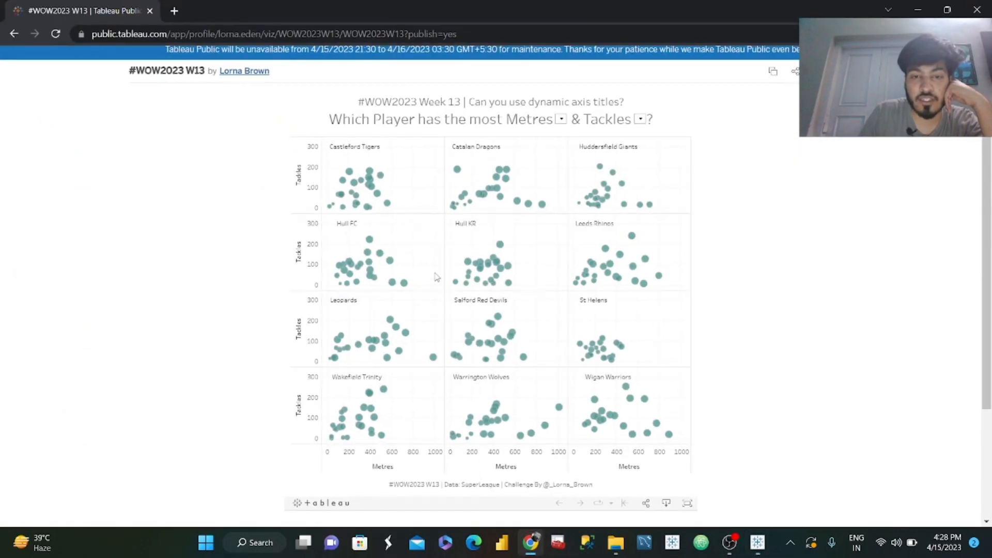
{"action": "mouse_move", "coordinate": [376, 194]}
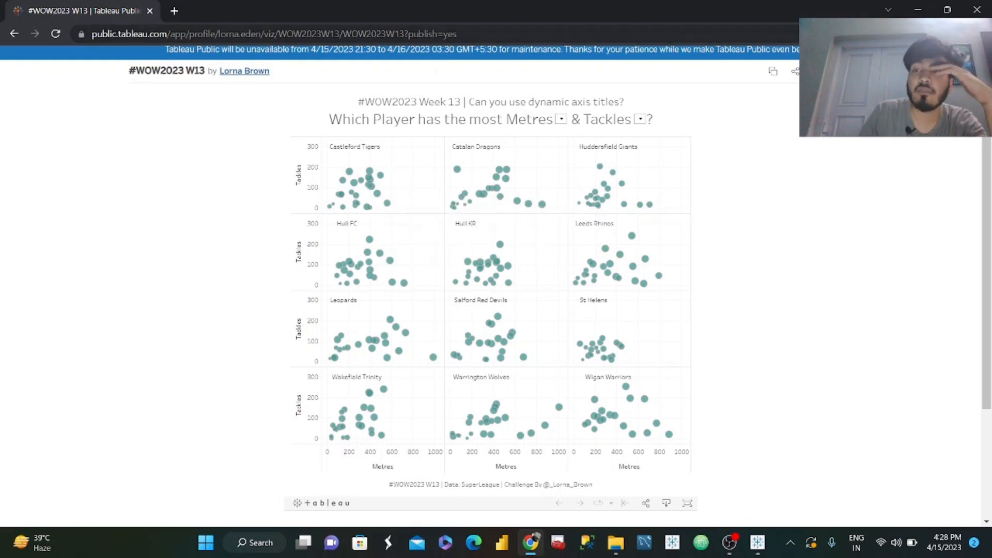
{"action": "key", "text": "alt+Tab"}
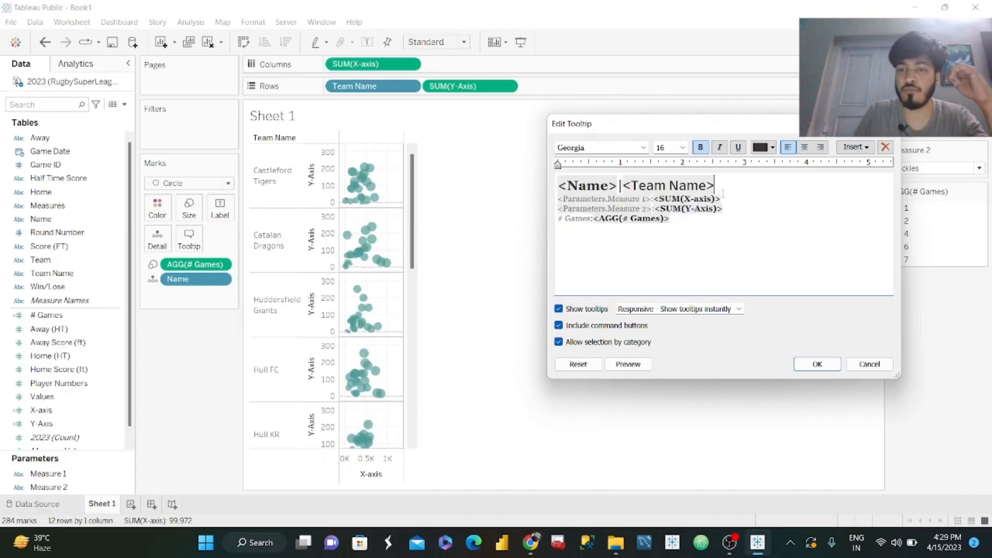
{"action": "left_click", "coordinate": [627, 365]}
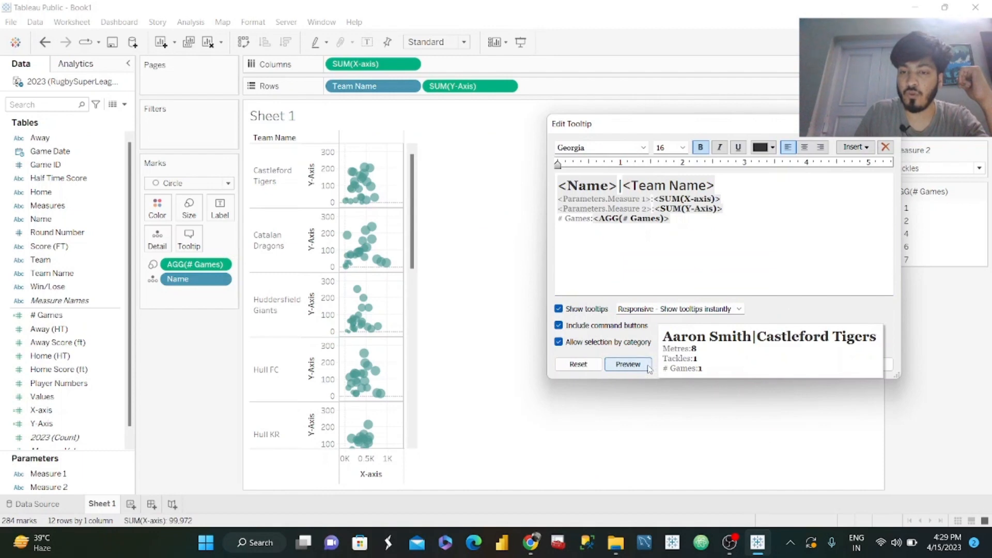
{"action": "left_click", "coordinate": [751, 274]}
{"action": "left_click", "coordinate": [818, 364]}
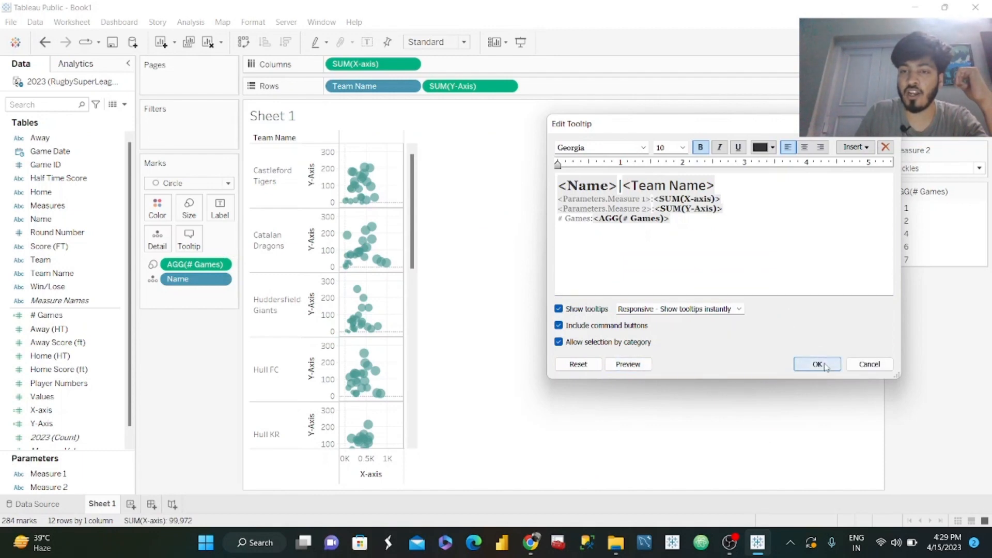
Recolor the tooltip's Name|Team Name heading teal to match the circles and save the tooltip.
{"action": "left_click", "coordinate": [190, 239]}
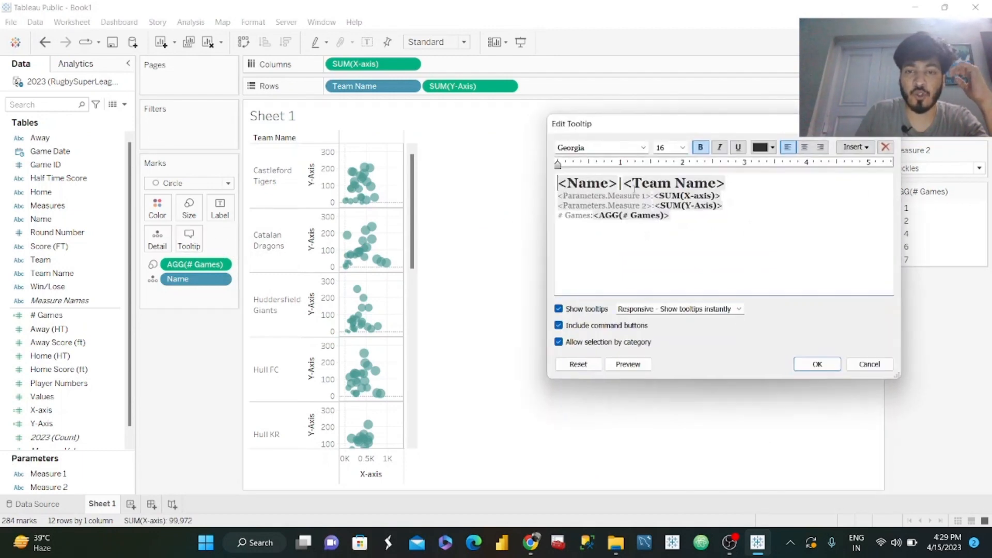
{"action": "left_click_drag", "start_coordinate": [736, 179], "coordinate": [519, 178]}
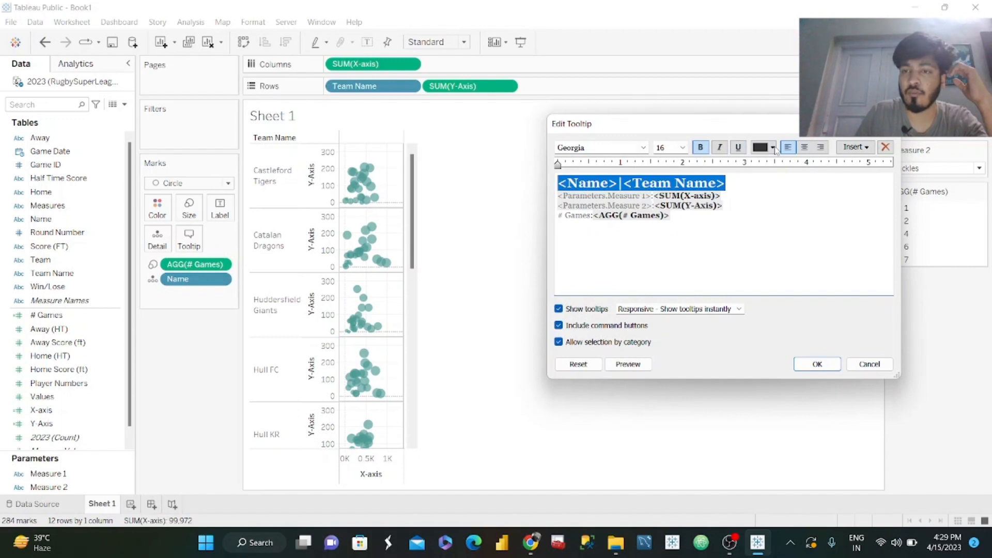
{"action": "left_click", "coordinate": [774, 149]}
{"action": "left_click", "coordinate": [822, 163]}
{"action": "left_click", "coordinate": [797, 280]}
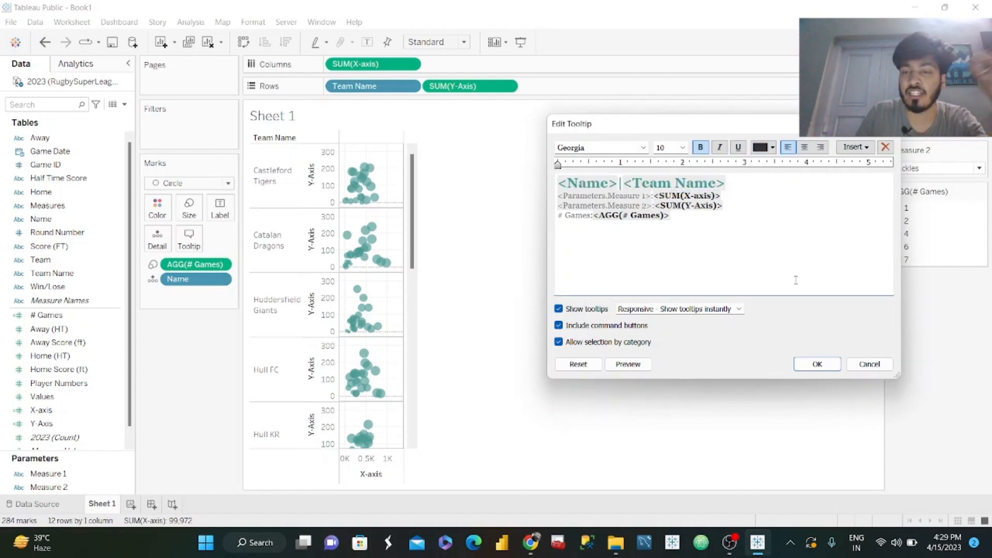
{"action": "left_click", "coordinate": [815, 367]}
{"action": "mouse_move", "coordinate": [375, 178]}
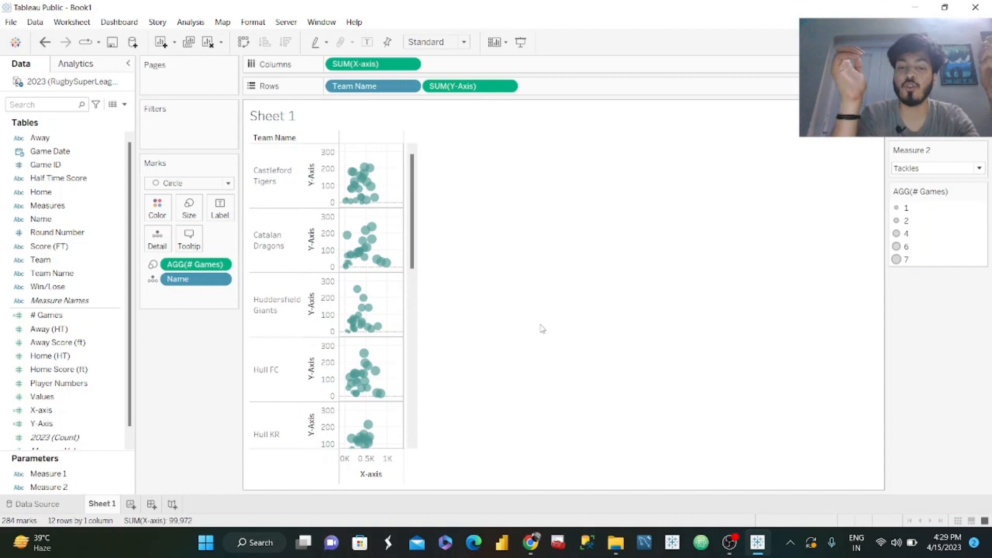
Make the X-axis title dynamic by using the value of the Measure 1 parameter.
{"action": "right_click", "coordinate": [376, 464]}
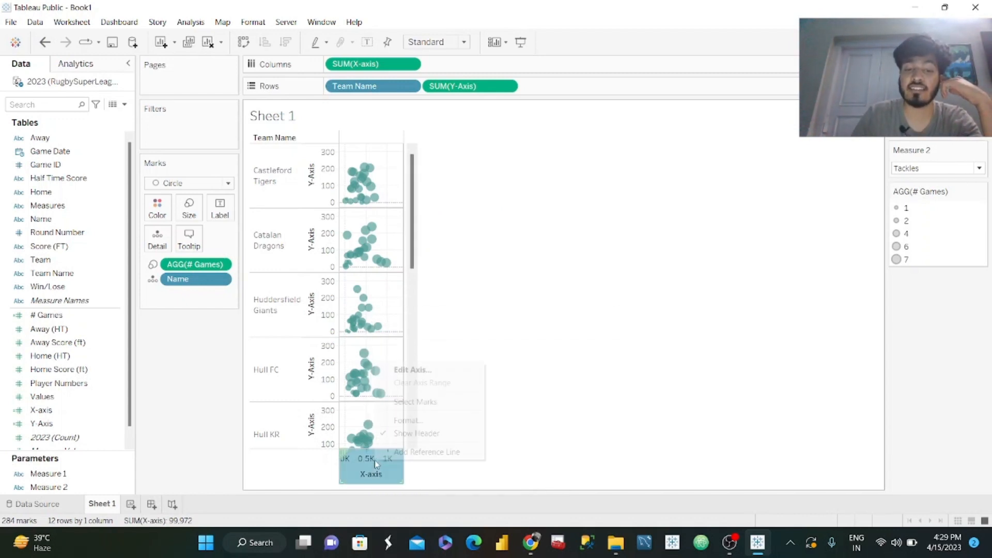
{"action": "left_click", "coordinate": [432, 370]}
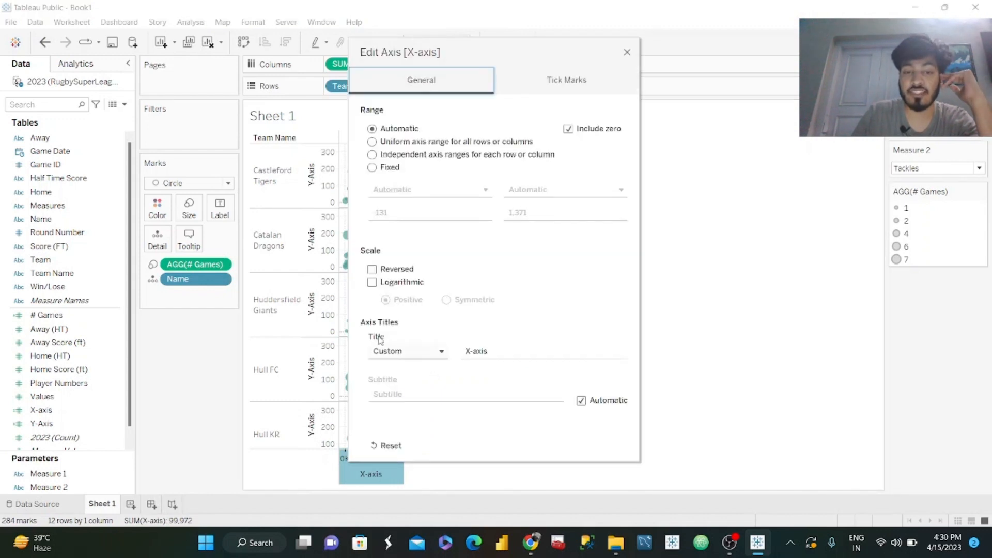
{"action": "left_click", "coordinate": [422, 357]}
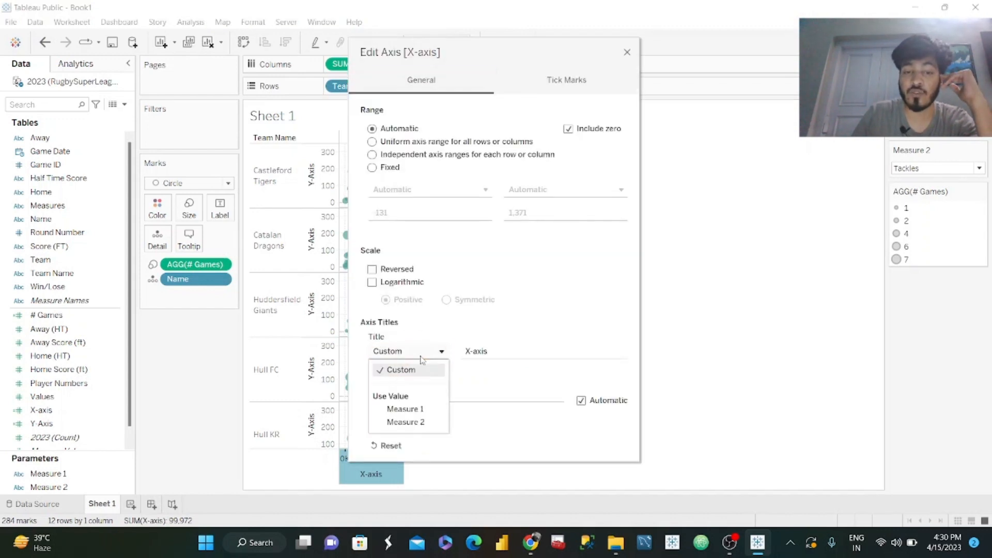
{"action": "left_click", "coordinate": [416, 412]}
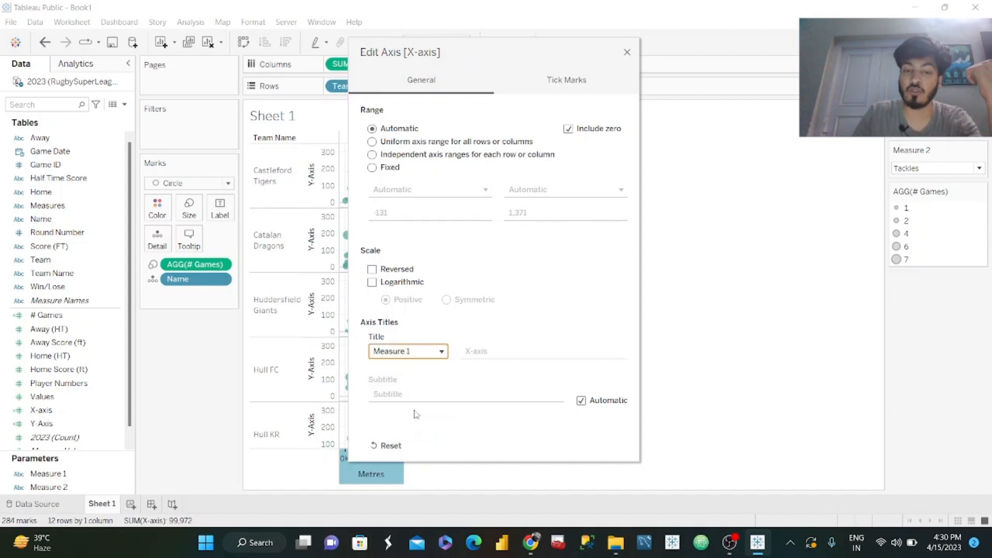
{"action": "left_click", "coordinate": [627, 54]}
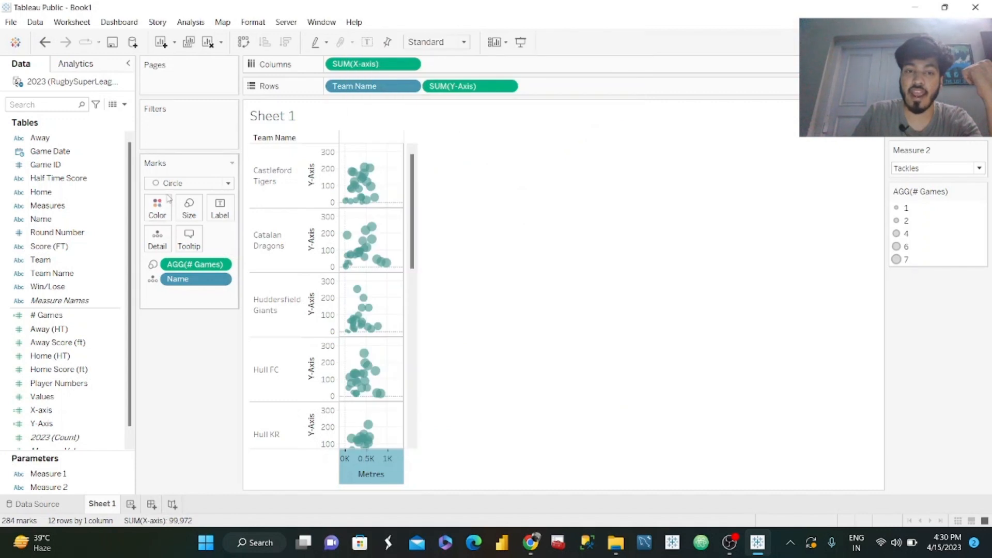
Make the Y-axis title dynamic by using the value of the Measure 2 parameter.
{"action": "right_click", "coordinate": [318, 184]}
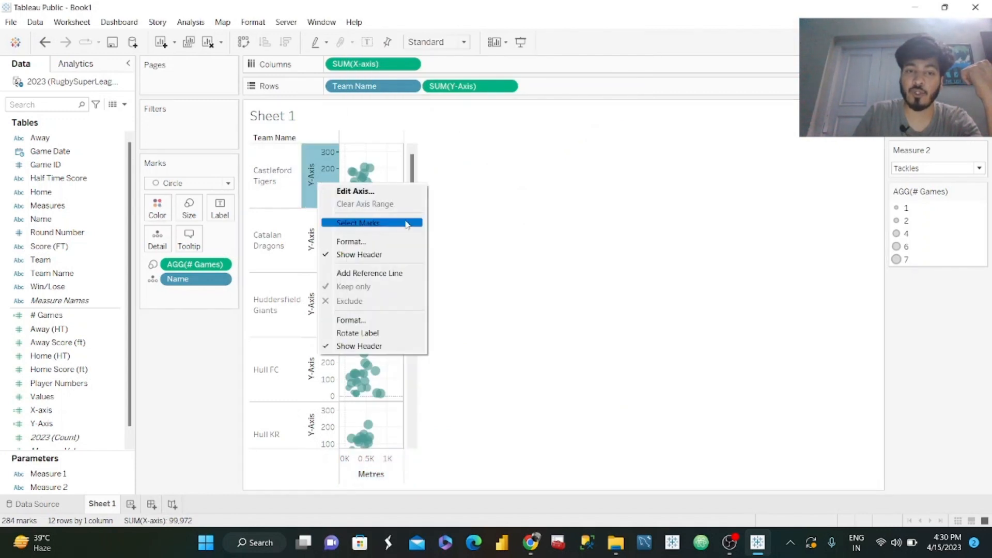
{"action": "left_click", "coordinate": [370, 193]}
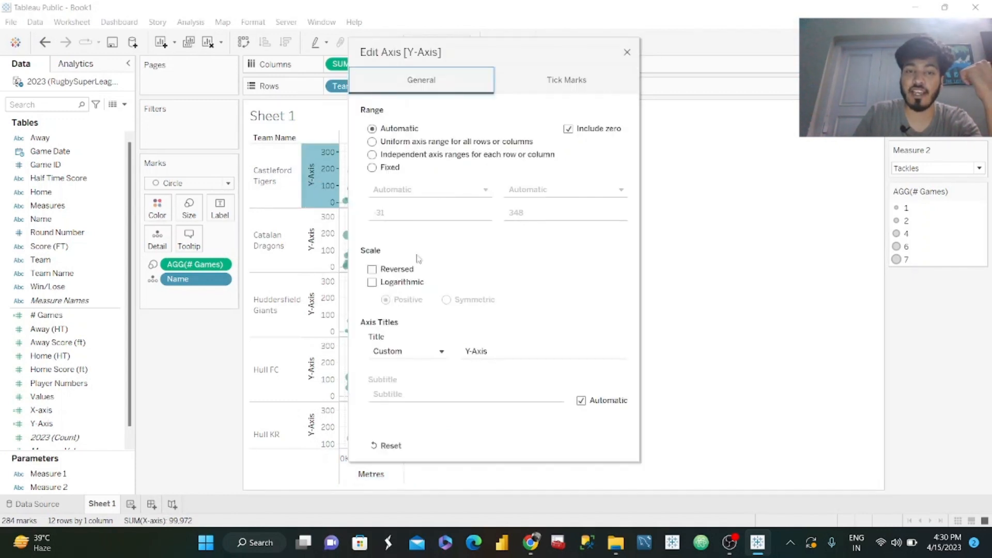
{"action": "left_click", "coordinate": [420, 357]}
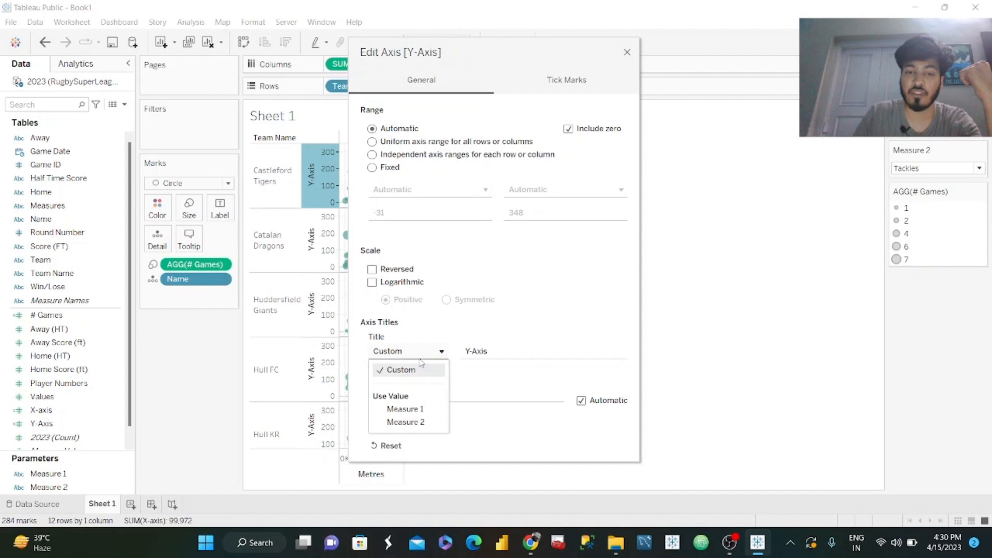
{"action": "left_click", "coordinate": [413, 419]}
{"action": "left_click", "coordinate": [627, 53]}
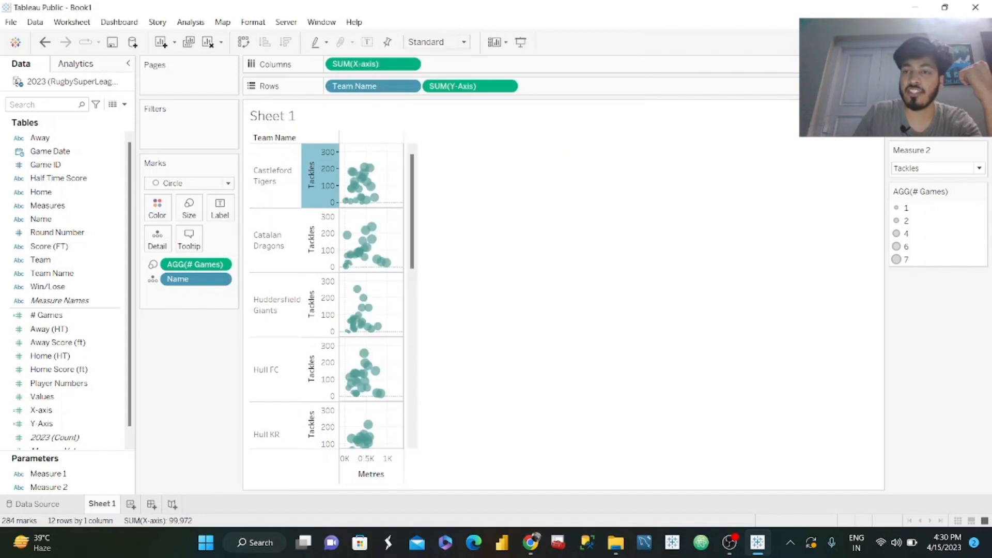
Test the dynamic axis title by switching Measure 1 to Attacking kicks and back to Metres.
{"action": "left_click", "coordinate": [935, 168]}
{"action": "left_click", "coordinate": [928, 141]}
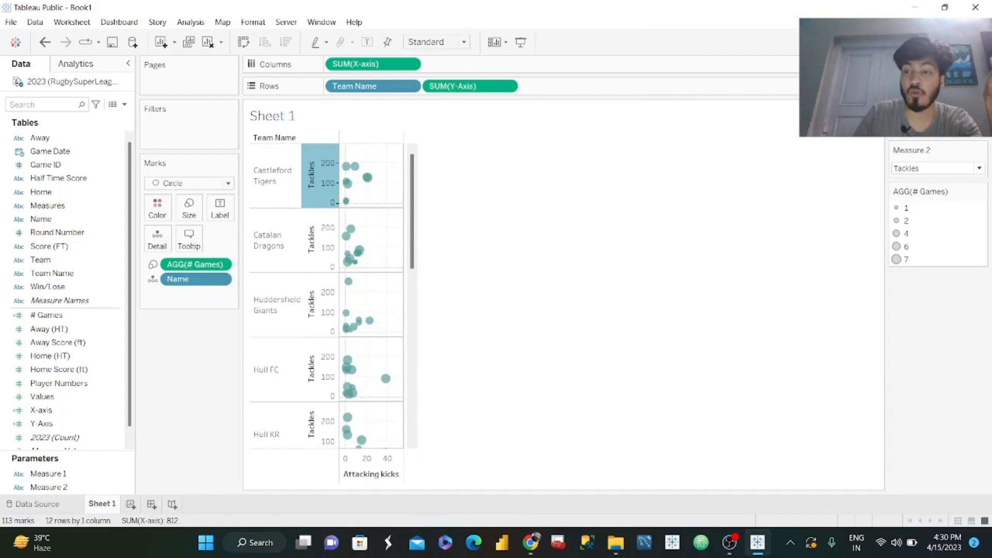
{"action": "left_click", "coordinate": [936, 168]}
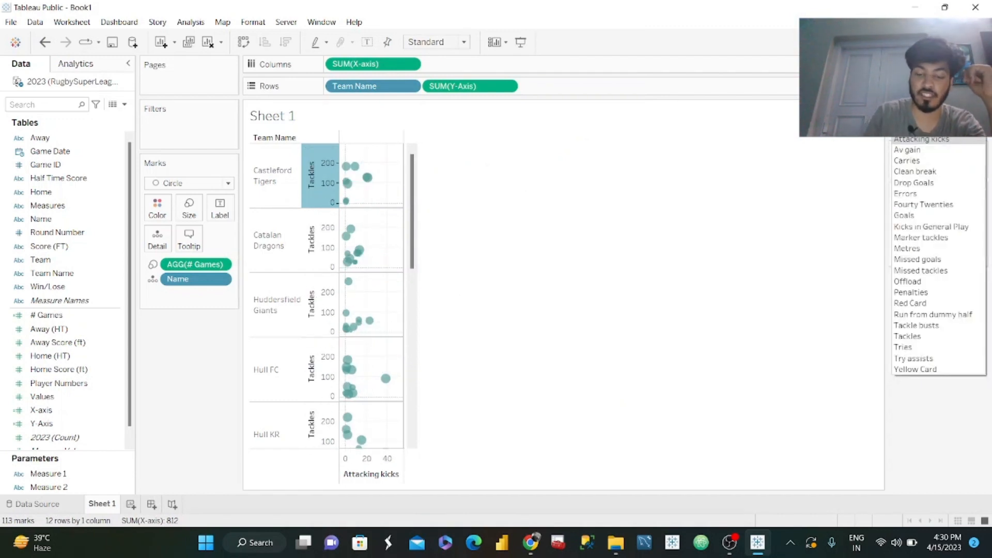
{"action": "left_click", "coordinate": [912, 248]}
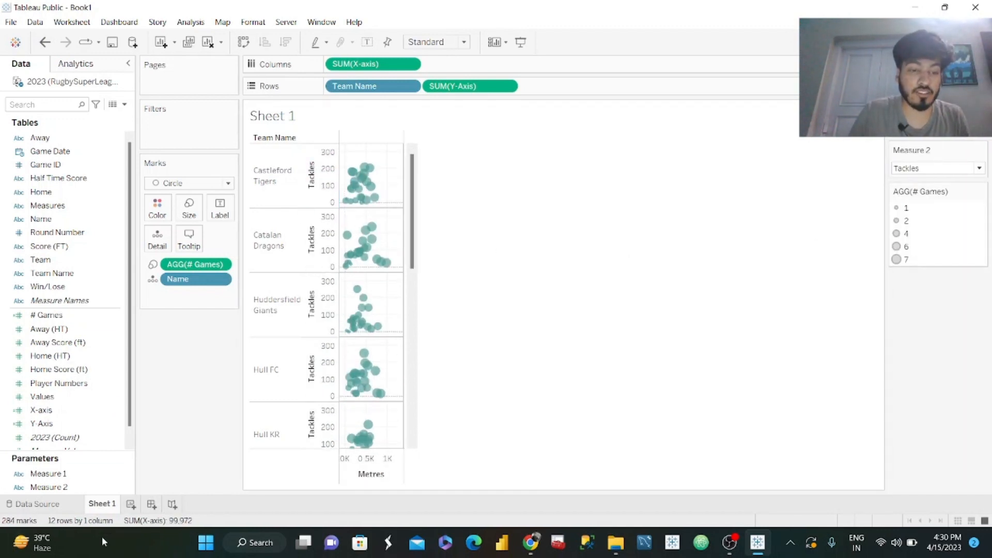
Rename the worksheet Sheet 1 as Scatter.
{"action": "double_click", "coordinate": [103, 504]}
{"action": "type", "text": "Sc"}
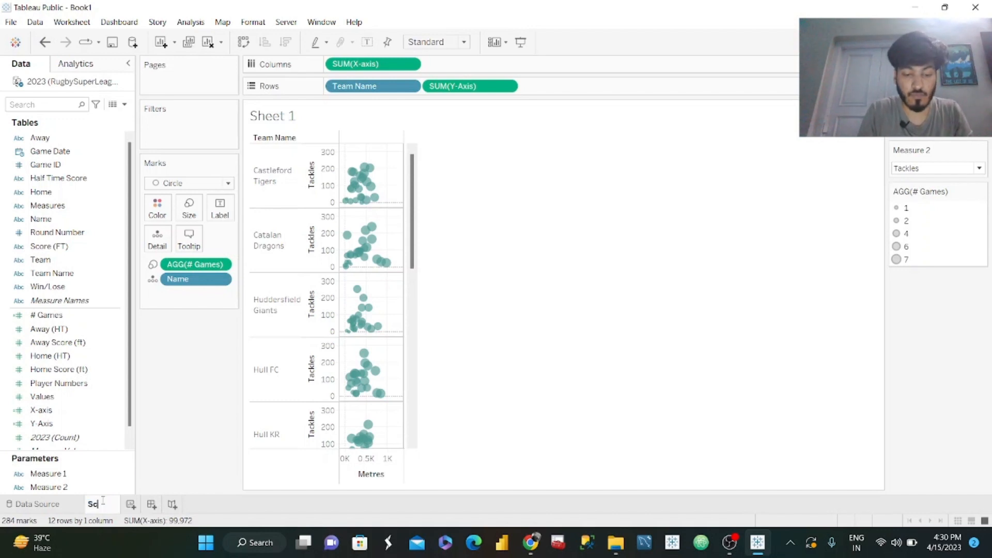
{"action": "type", "text": "atter"}
{"action": "key", "text": "Return"}
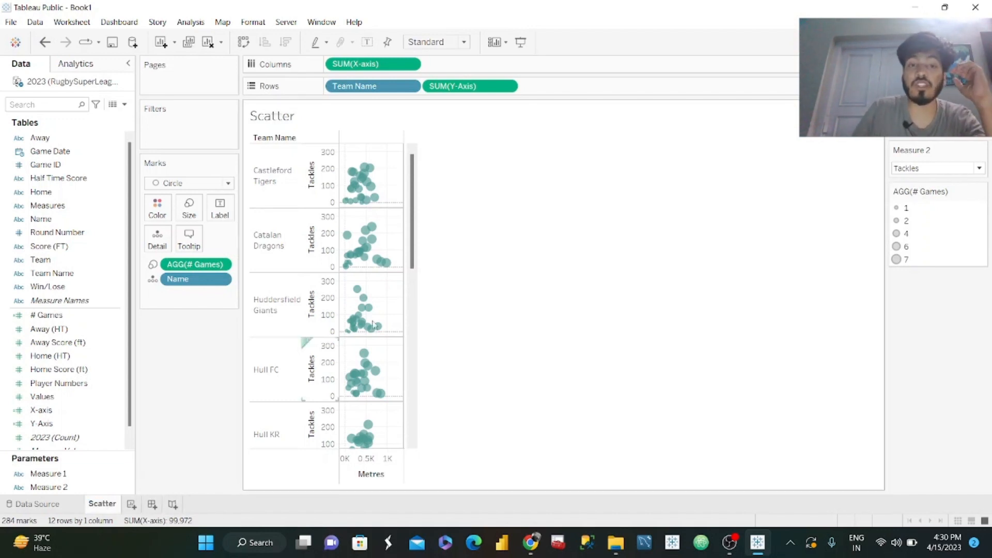
Review the team grid layout in the published #WOW2023 W13 viz in the browser, and add a new Tableau worksheet named Building Logic.
{"action": "left_click", "coordinate": [531, 543]}
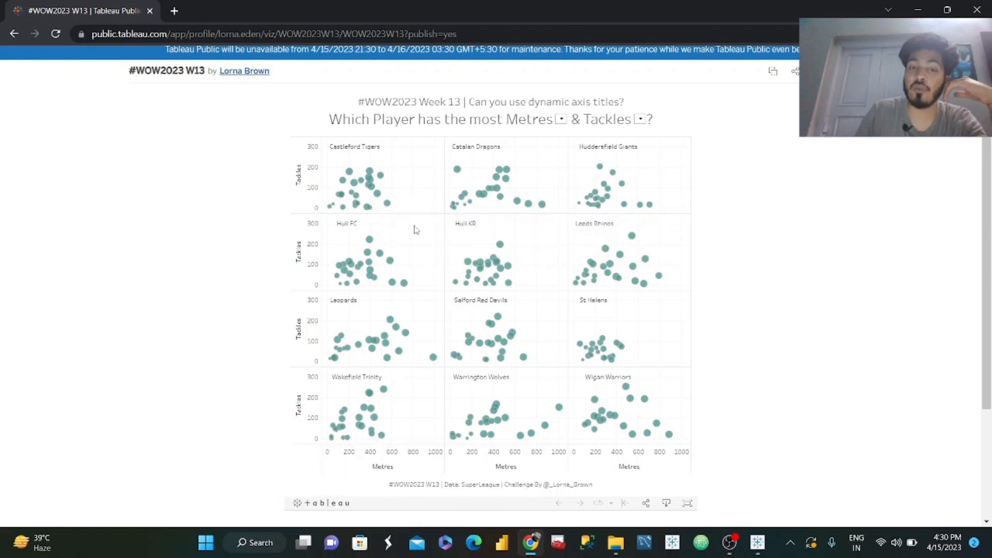
{"action": "left_click", "coordinate": [916, 9]}
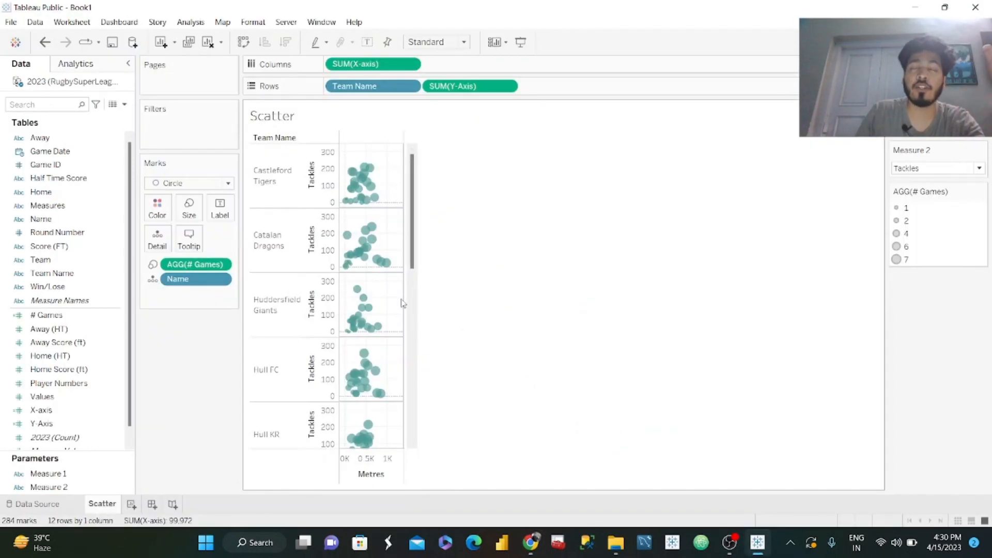
{"action": "left_click", "coordinate": [537, 543]}
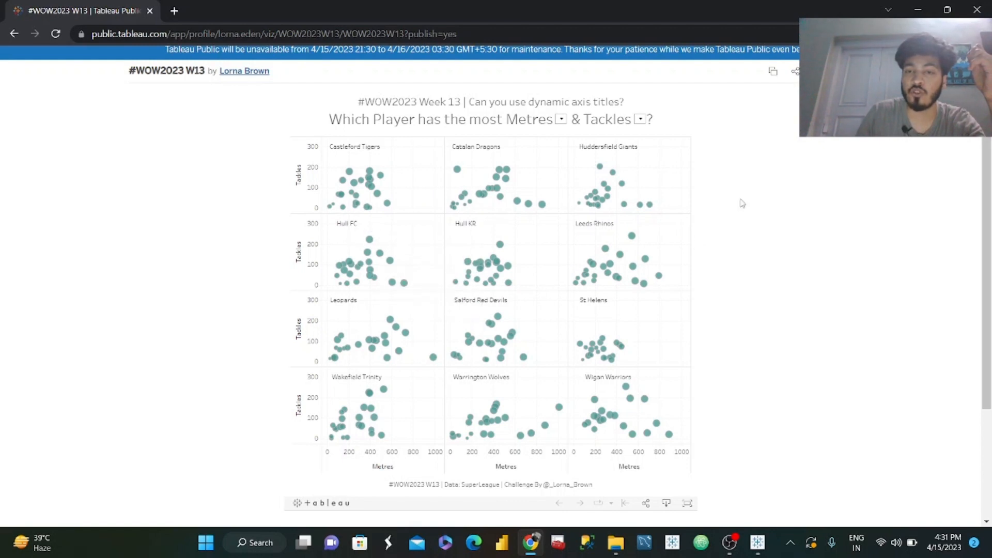
{"action": "left_click", "coordinate": [921, 7]}
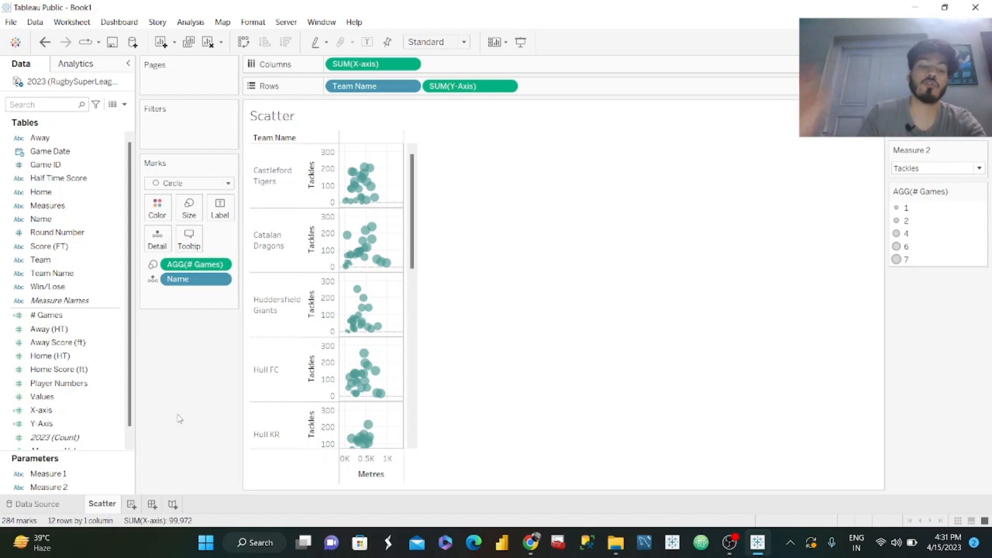
{"action": "left_click", "coordinate": [132, 505]}
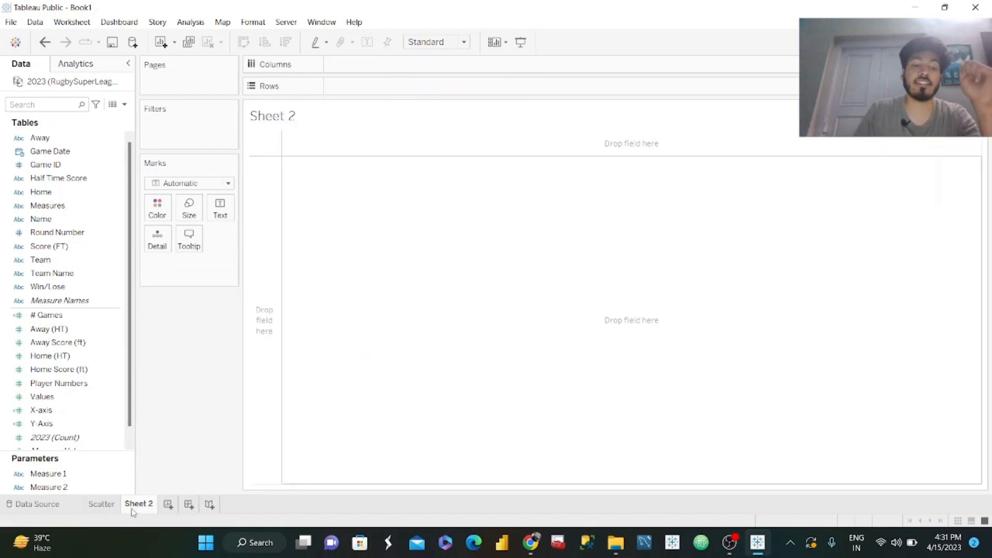
{"action": "double_click", "coordinate": [138, 511]}
{"action": "type", "text": "Bu"}
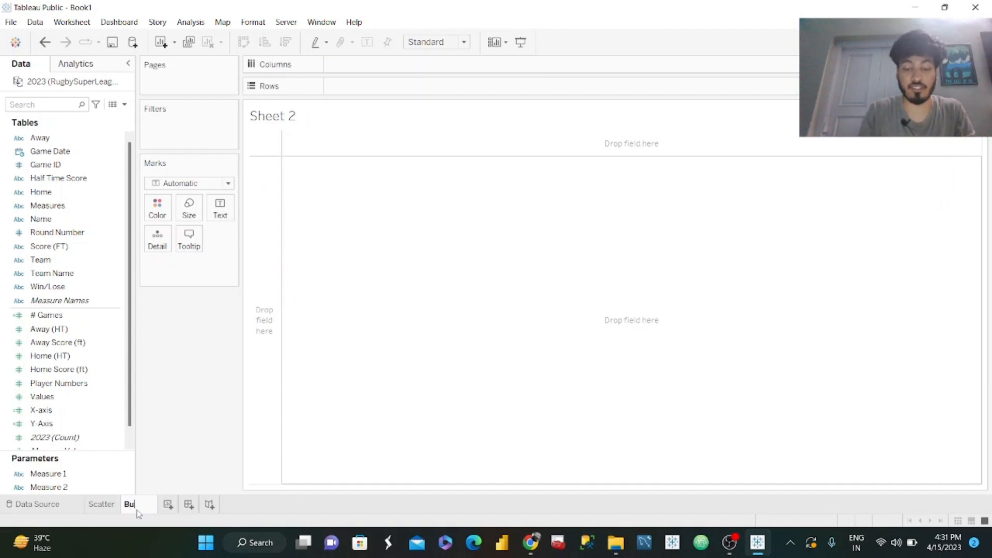
{"action": "type", "text": "ilding Logic"}
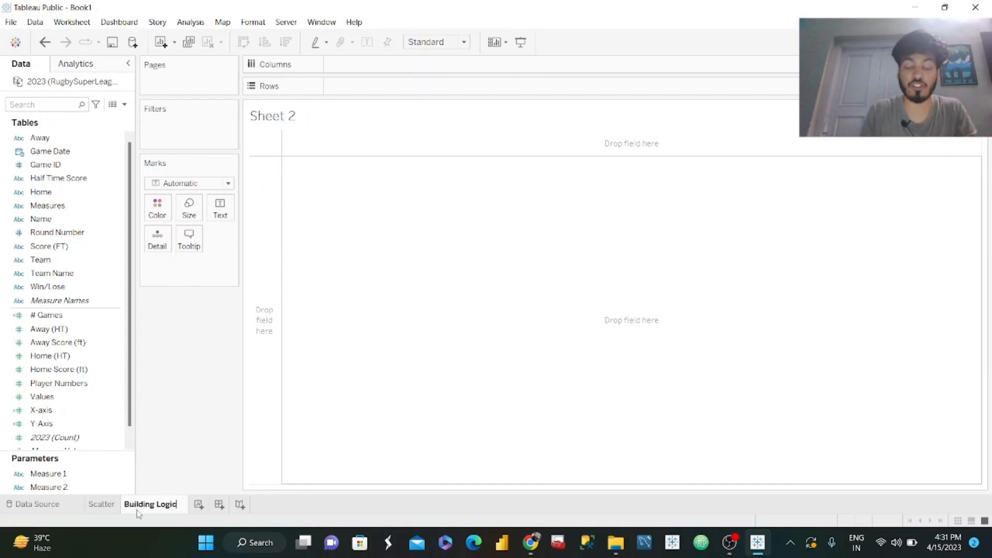
{"action": "key", "text": "Return"}
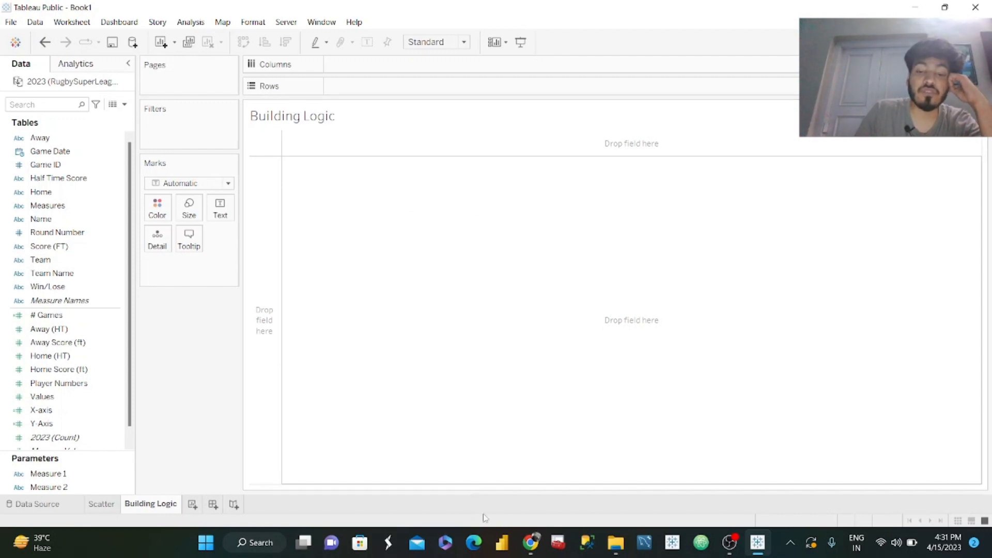
Check the team order in the published viz in the browser, and place Team Name on Columns of the Building Logic sheet.
{"action": "left_click", "coordinate": [531, 543]}
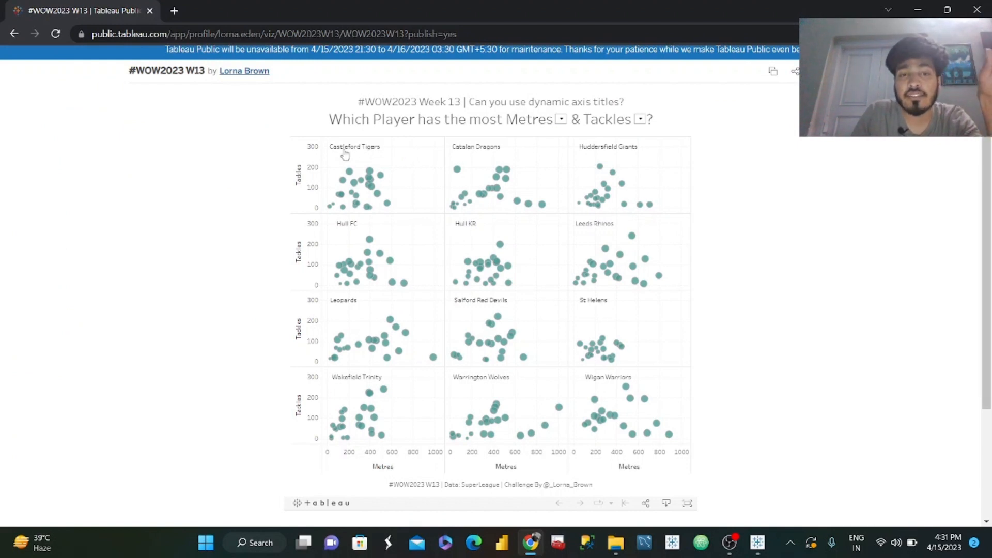
{"action": "left_click", "coordinate": [917, 9]}
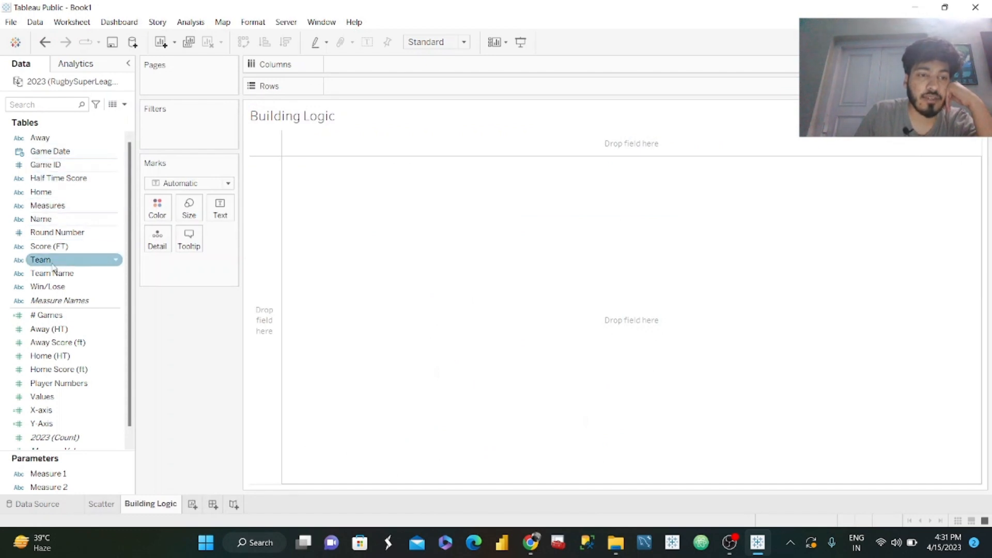
{"action": "left_click_drag", "start_coordinate": [57, 273], "coordinate": [357, 65]}
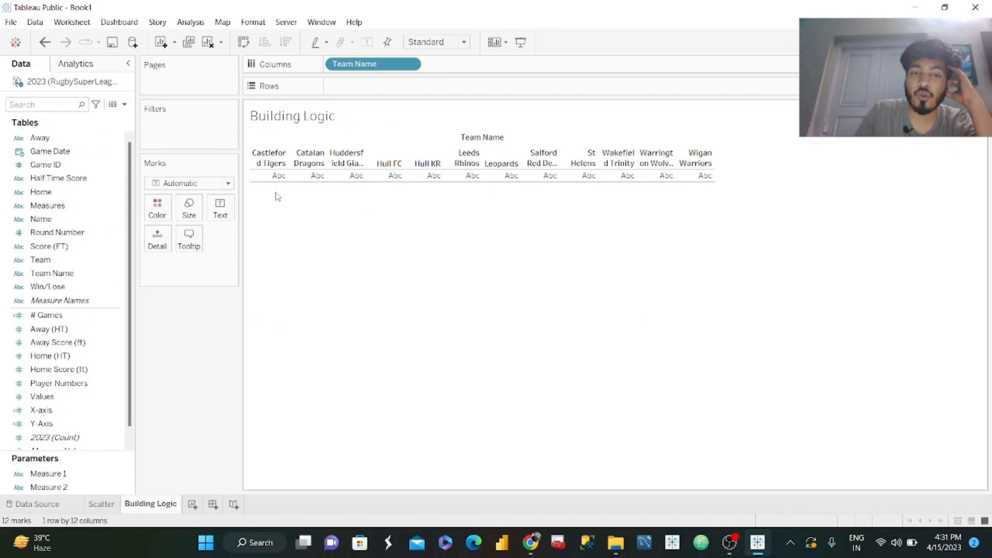
Create a calculated field named Index with the formula INDEX() and display it as text for each team.
{"action": "mouse_move", "coordinate": [671, 179]}
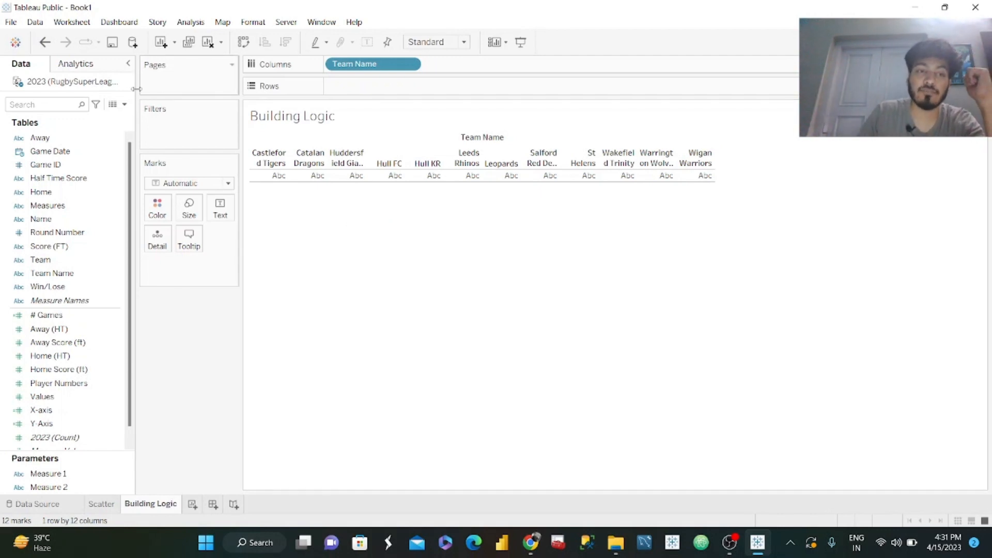
{"action": "left_click", "coordinate": [124, 103]}
{"action": "left_click", "coordinate": [111, 122]}
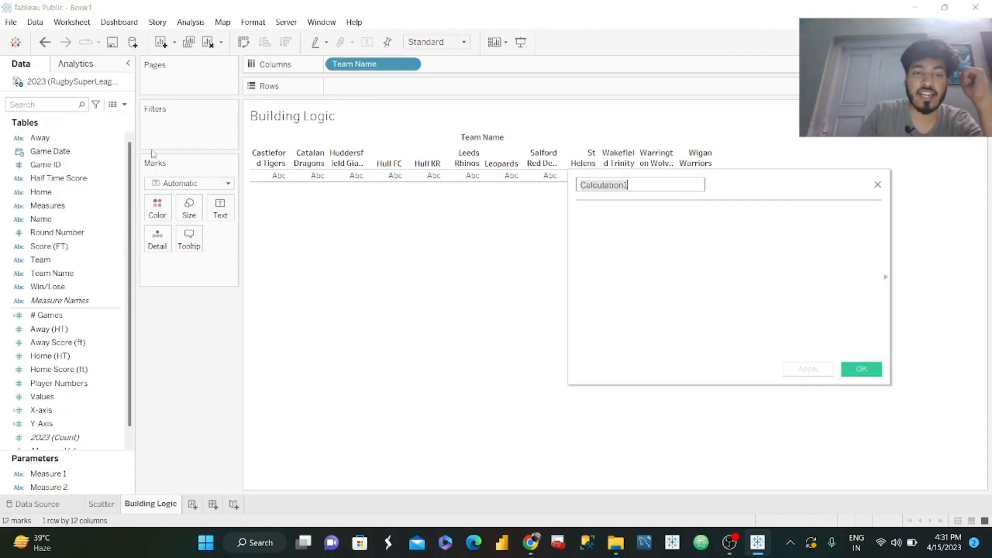
{"action": "type", "text": "index"}
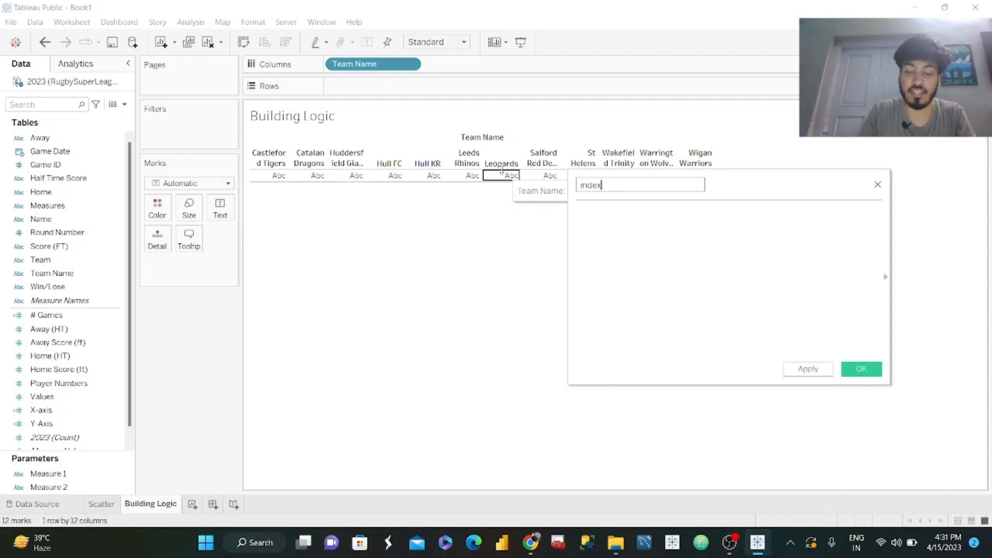
{"action": "type", "text": "()"}
{"action": "key", "text": "ctrl+a"}
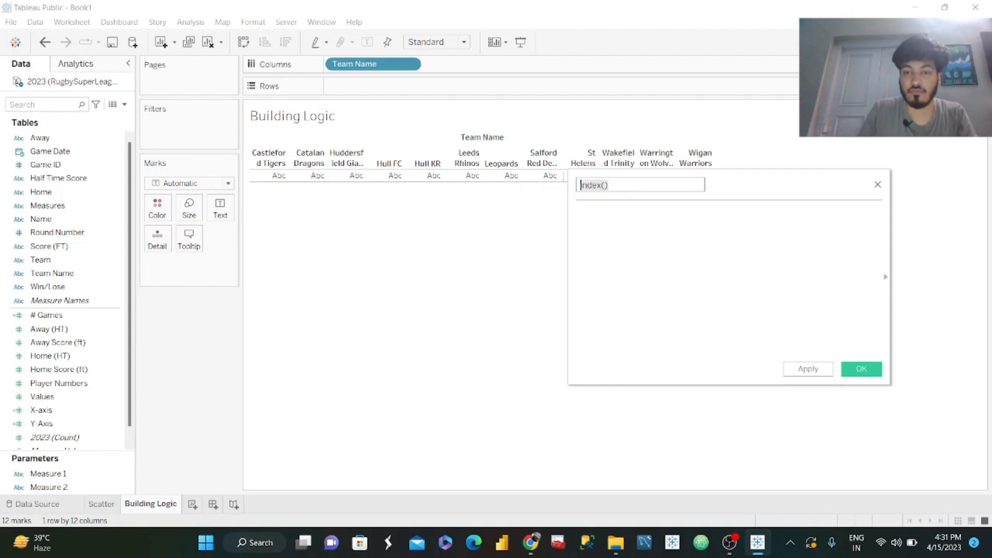
{"action": "type", "text": "In"}
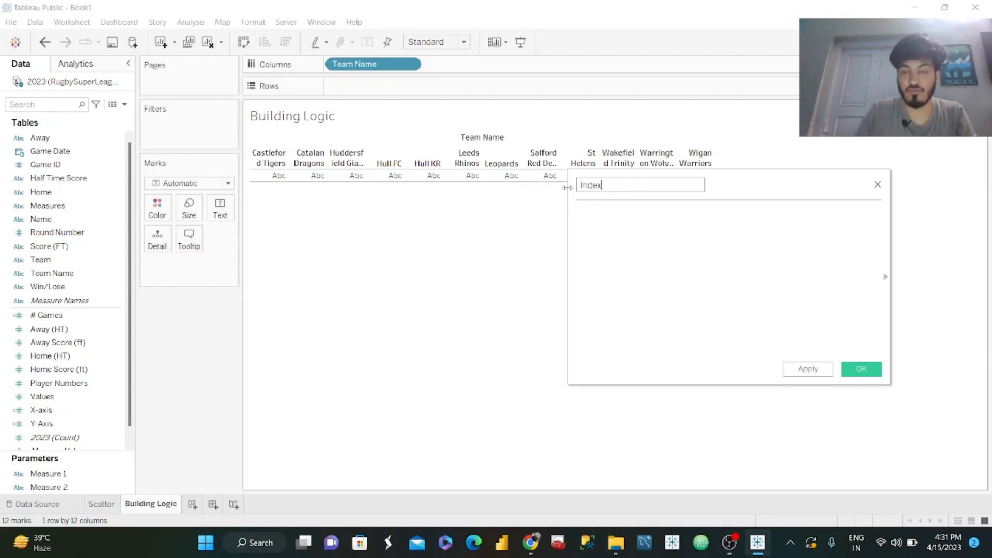
{"action": "left_click", "coordinate": [628, 230]}
{"action": "type", "text": "index"}
{"action": "key", "text": "Return"}
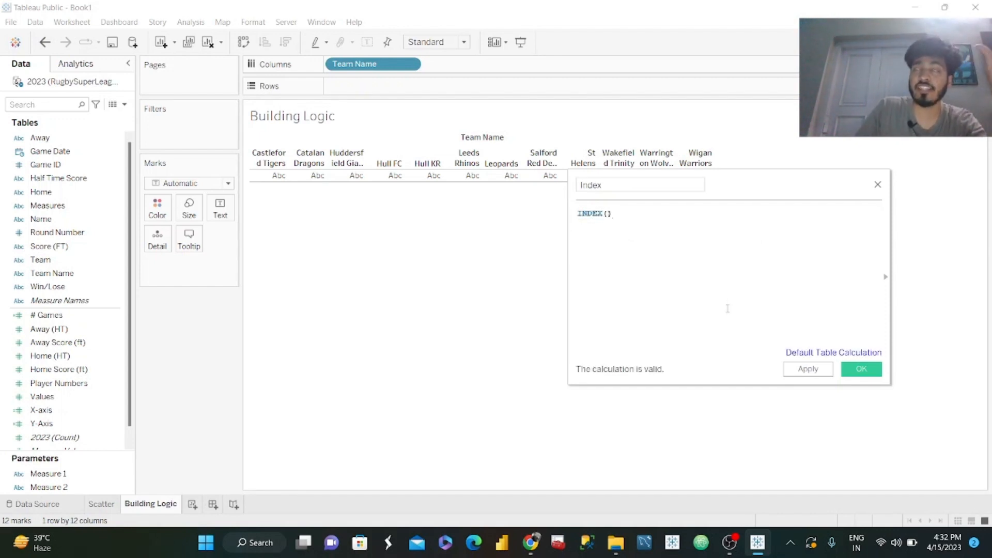
{"action": "left_click", "coordinate": [808, 369]}
{"action": "left_click", "coordinate": [861, 370]}
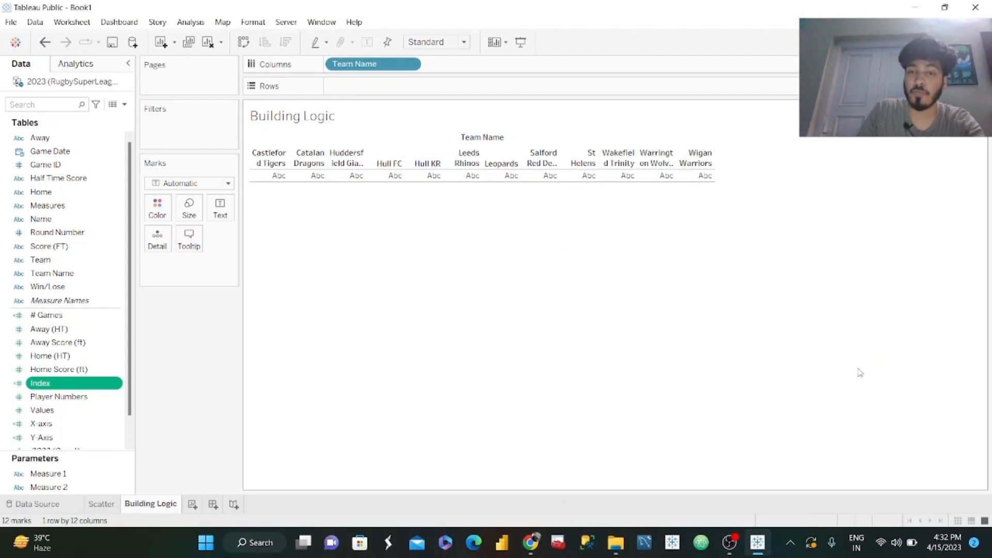
{"action": "left_click_drag", "start_coordinate": [53, 386], "coordinate": [220, 212]}
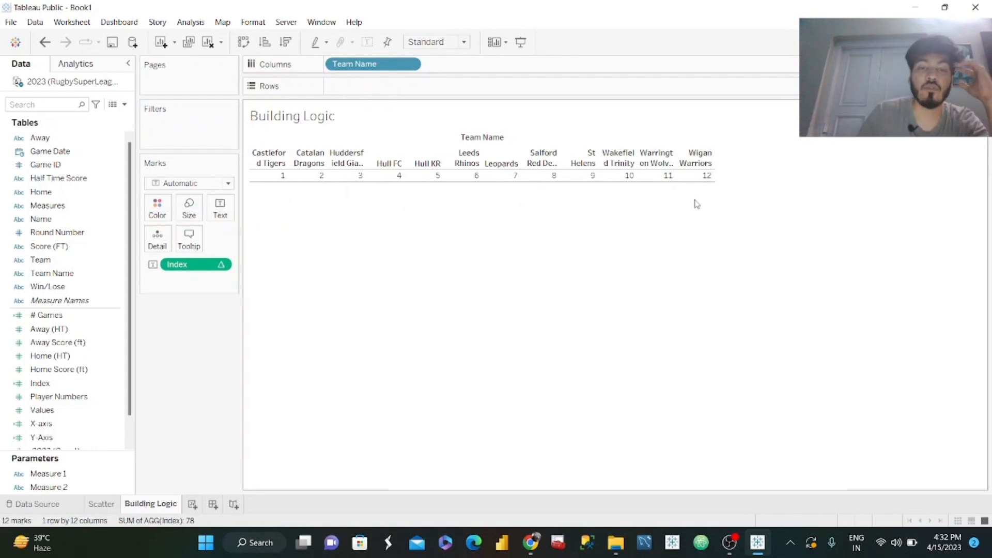
Create an integer parameter named # Columns with a current value of 3, and show its control on the sheet.
{"action": "left_click", "coordinate": [124, 105]}
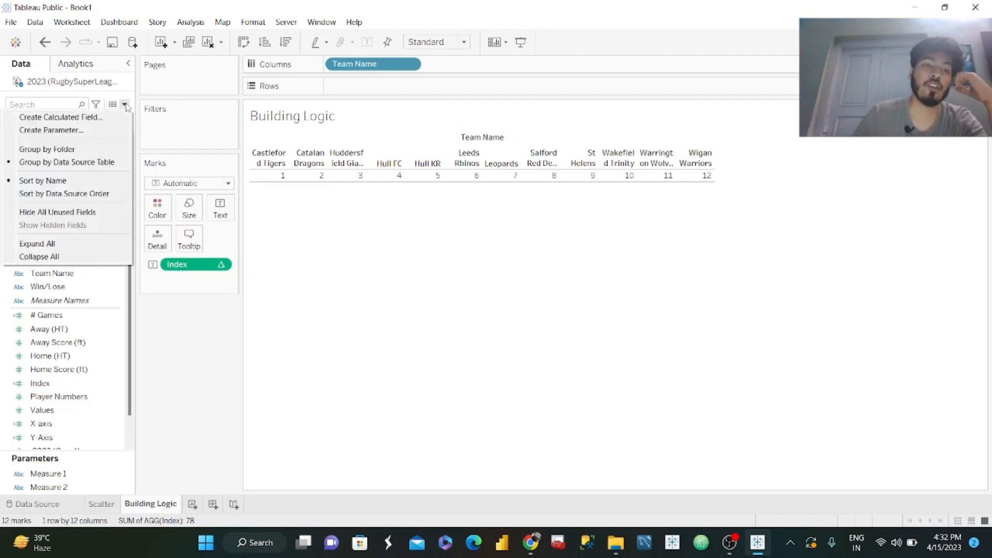
{"action": "left_click", "coordinate": [60, 124]}
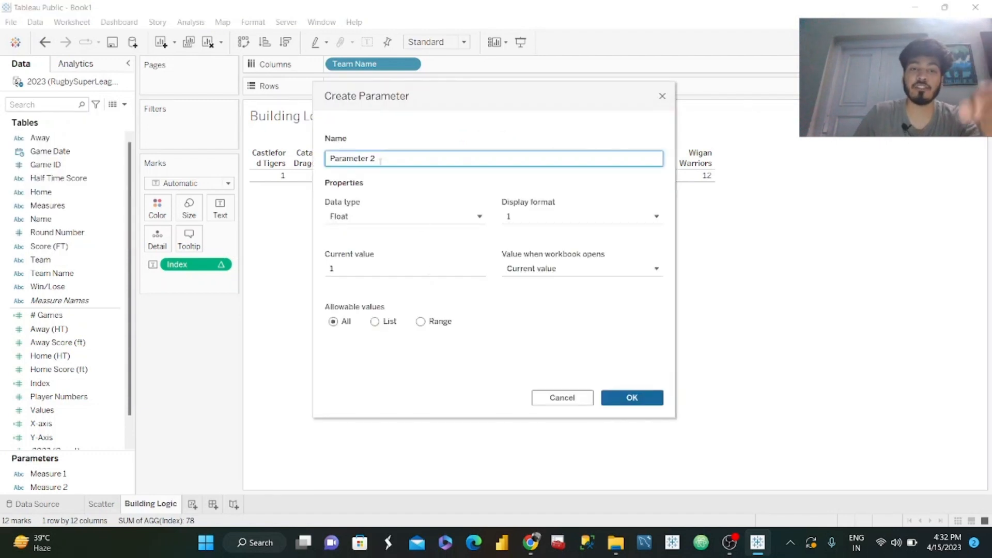
{"action": "left_click_drag", "start_coordinate": [380, 161], "coordinate": [293, 143]}
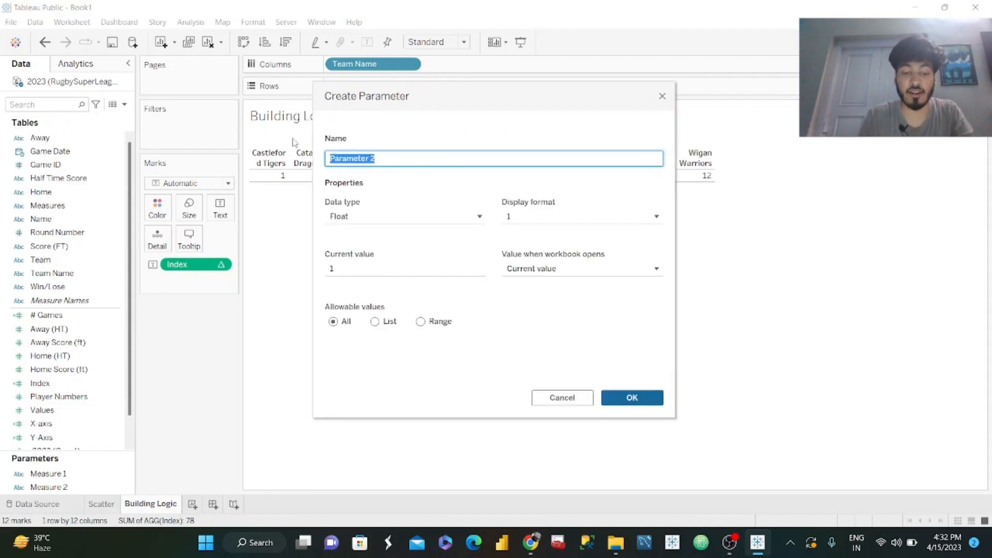
{"action": "type", "text": "#cOLUMNS"}
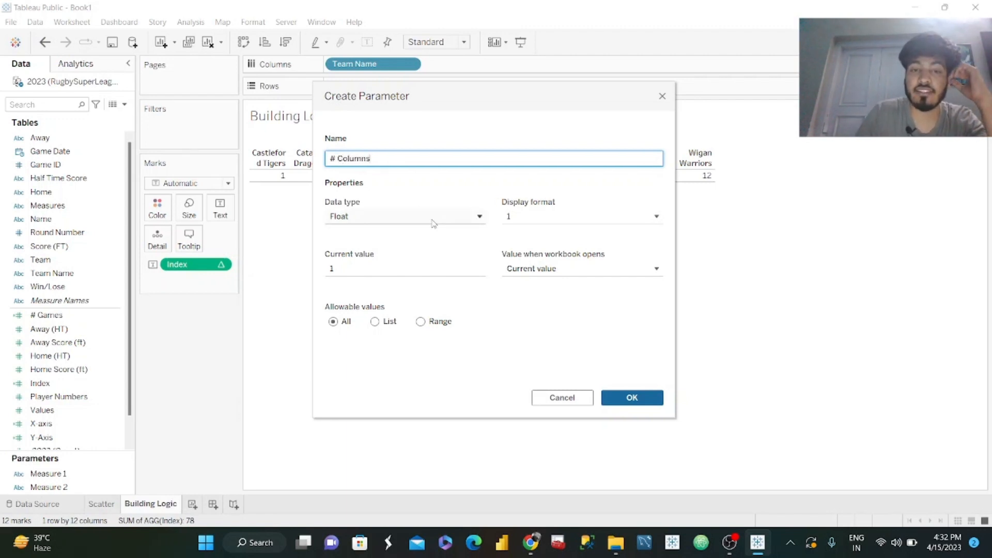
{"action": "left_click", "coordinate": [370, 216]}
{"action": "left_click", "coordinate": [364, 253]}
{"action": "left_click", "coordinate": [353, 269]}
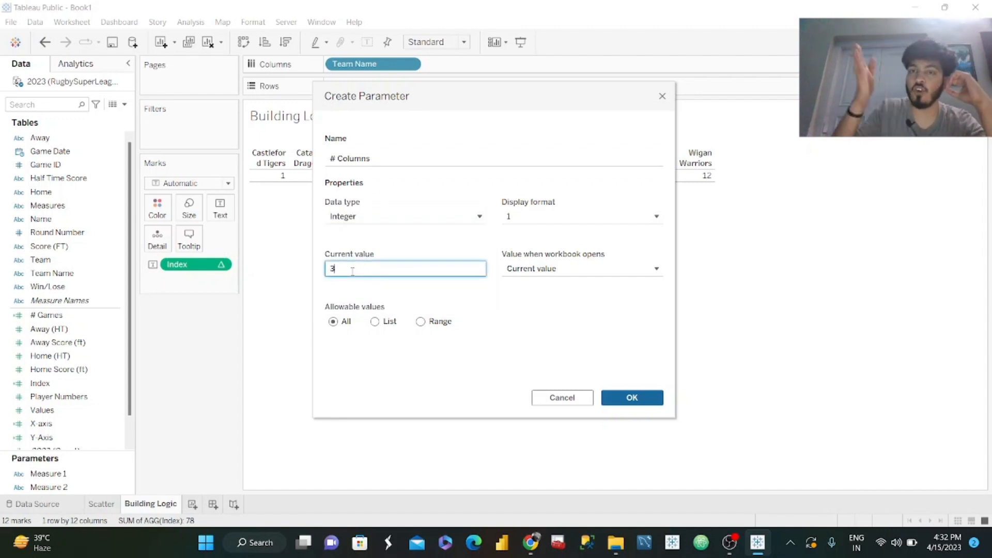
{"action": "left_click", "coordinate": [632, 397]}
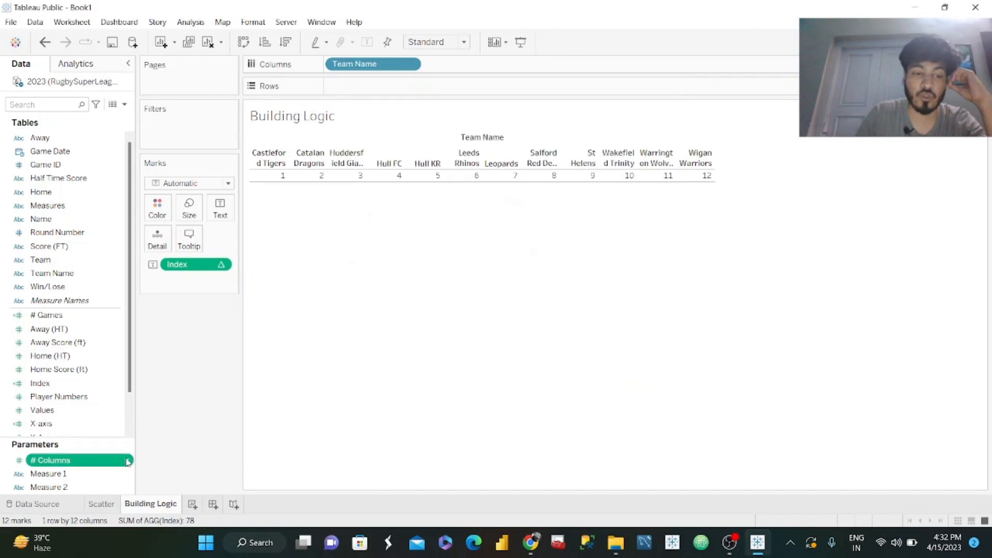
{"action": "left_click", "coordinate": [127, 461]}
{"action": "left_click", "coordinate": [171, 259]}
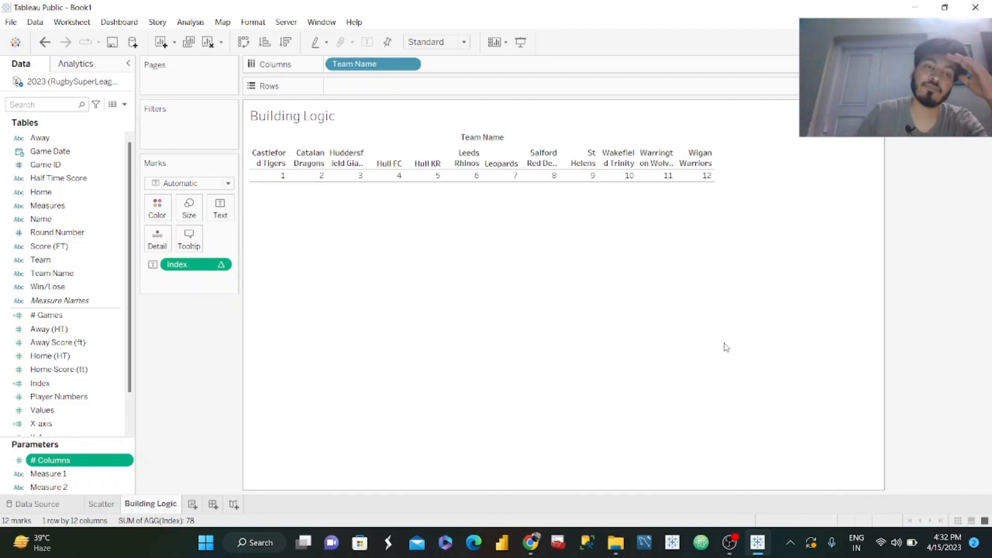
Create a calculated field named Columns with the formula INDEX() % [# Columns] and apply it.
{"action": "left_click", "coordinate": [124, 104]}
{"action": "left_click", "coordinate": [96, 120]}
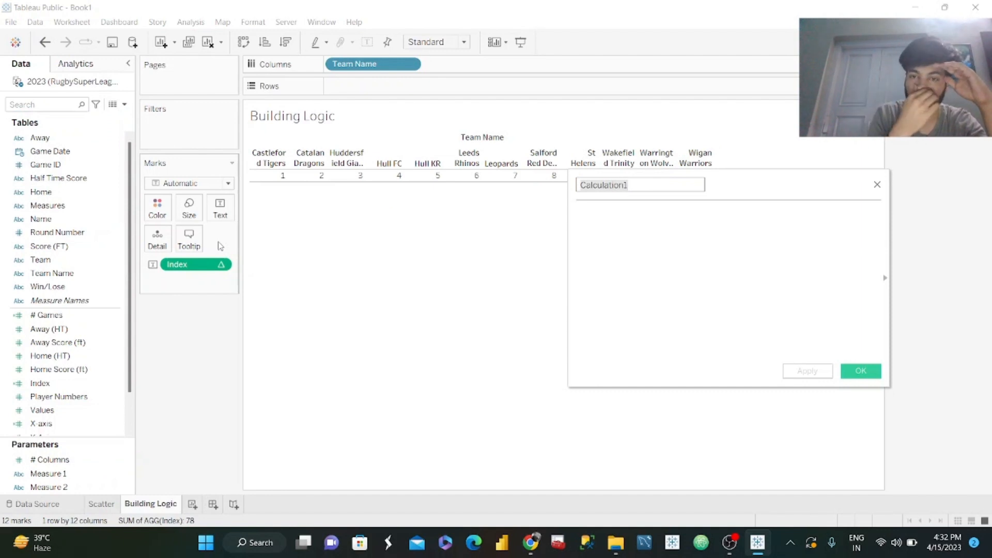
{"action": "type", "text": "Columns"}
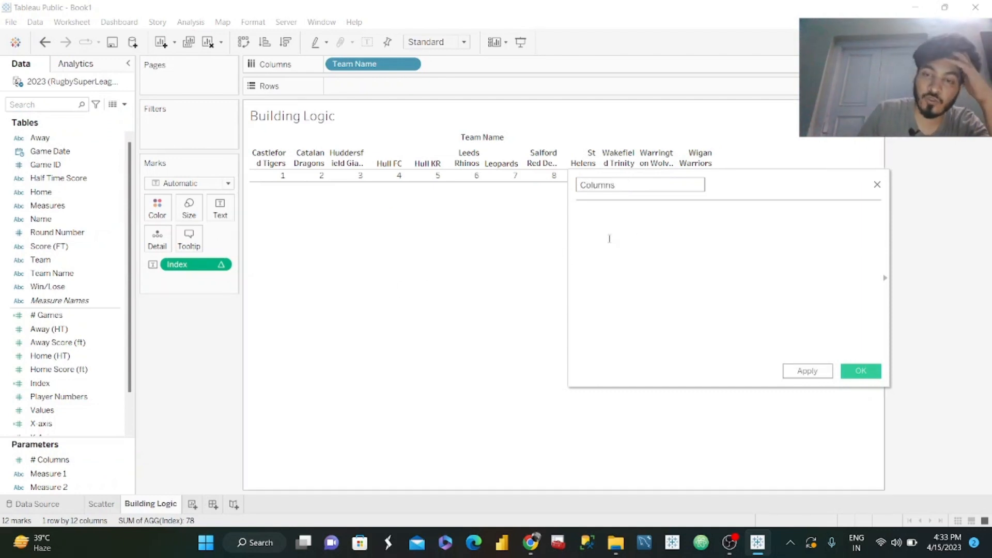
{"action": "left_click", "coordinate": [609, 239]}
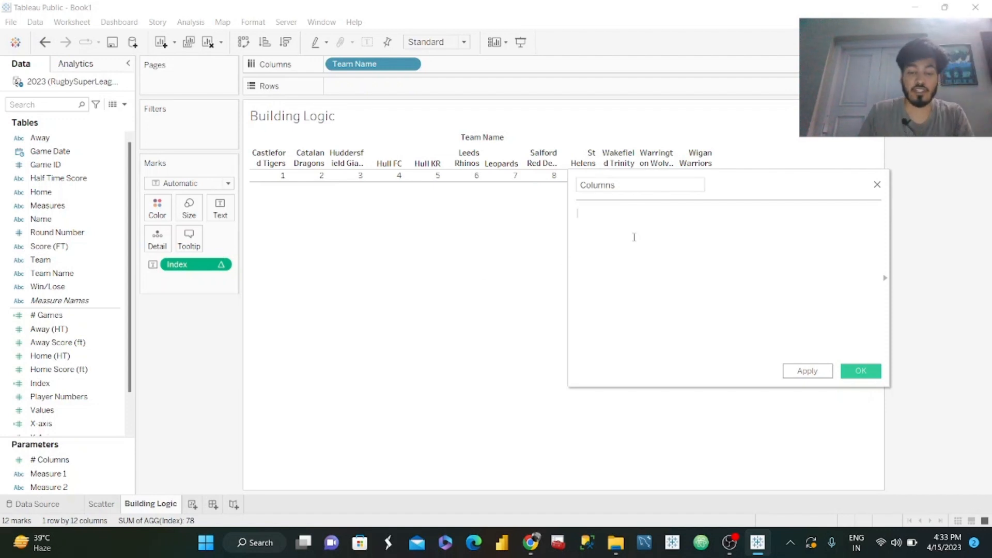
{"action": "type", "text": "INDEX("}
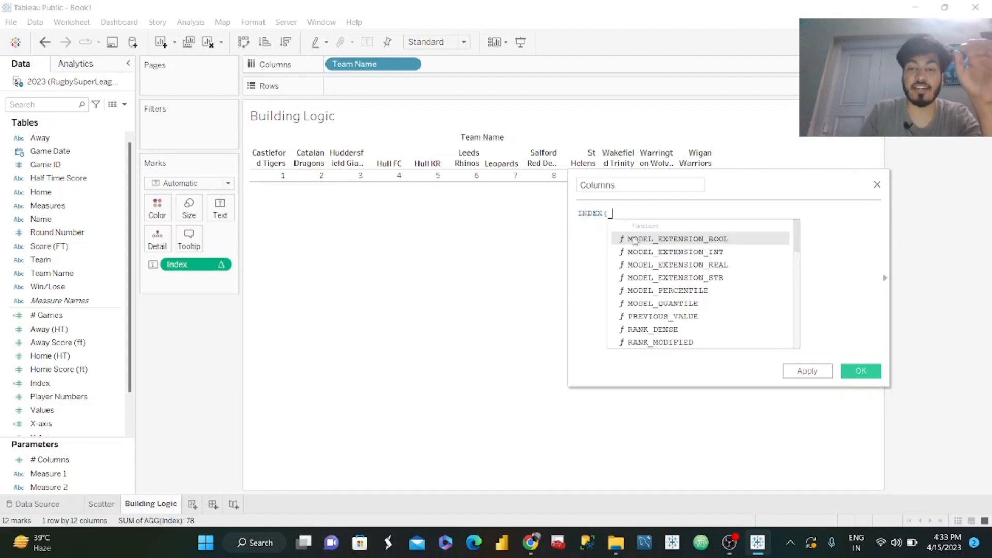
{"action": "key", "text": "BackSpace"}
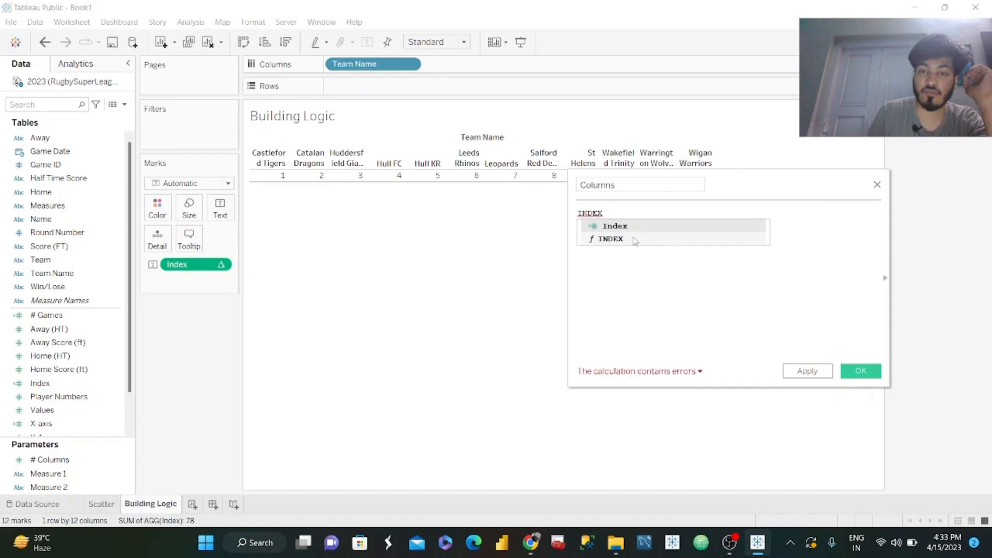
{"action": "type", "text": ")"}
{"action": "key", "text": "BackSpace"}
{"action": "key", "text": "Return"}
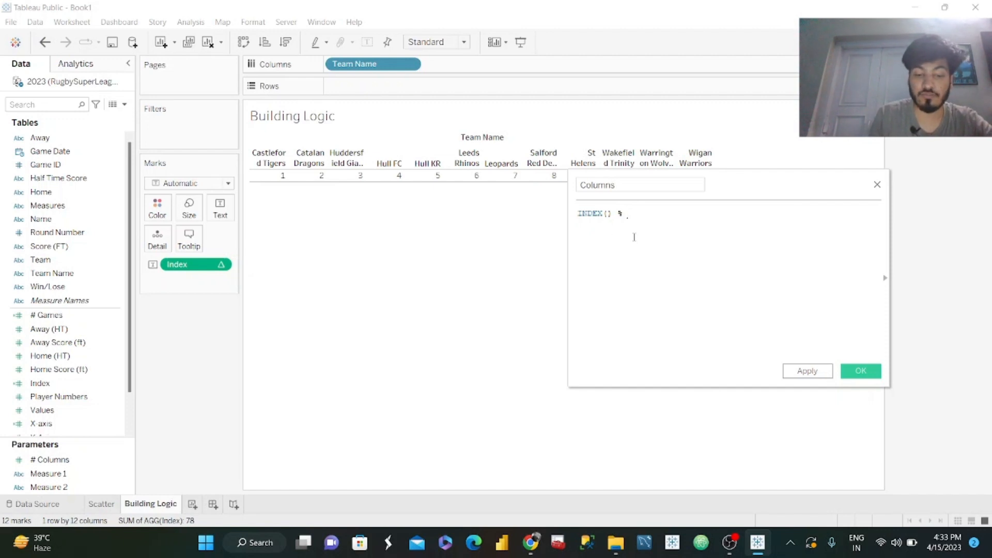
{"action": "type", "text": "[colum"}
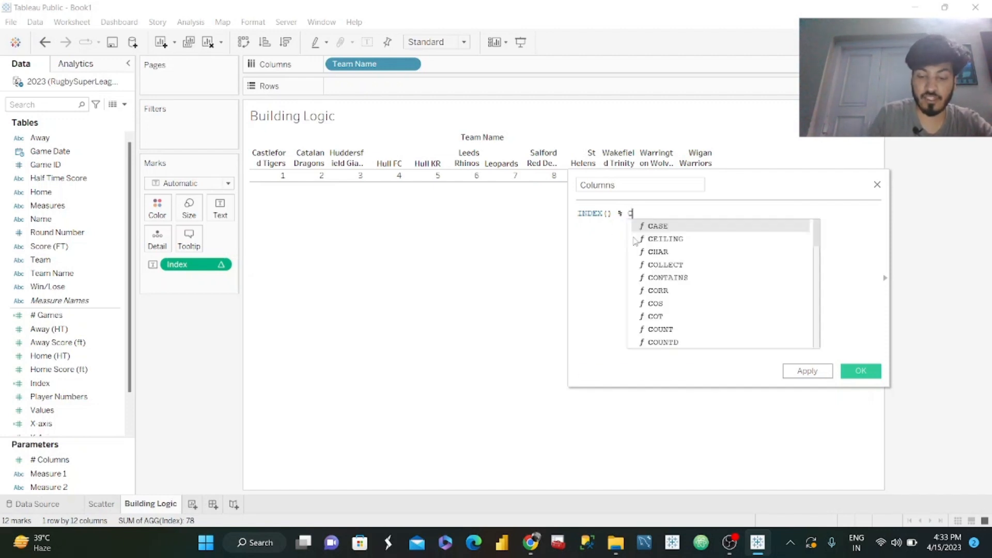
{"action": "key", "text": "Return"}
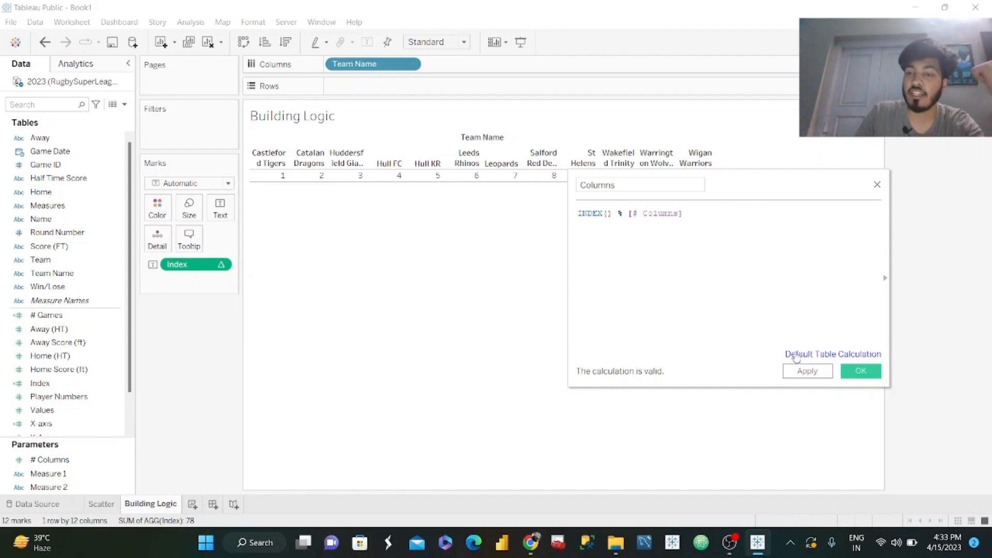
{"action": "left_click", "coordinate": [816, 373]}
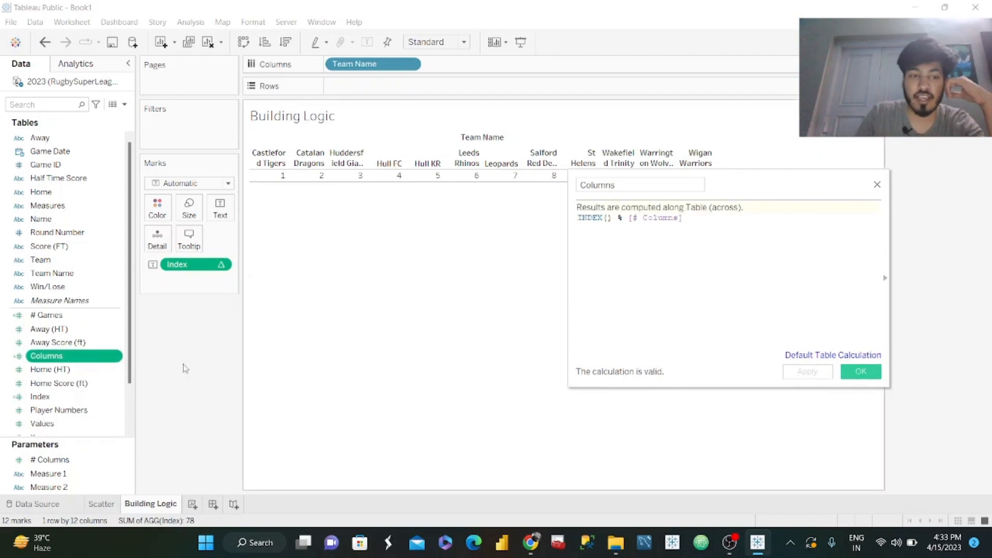
Close the calculation editor and add Columns to the text marks alongside Index.
{"action": "left_click_drag", "start_coordinate": [159, 288], "coordinate": [224, 217]}
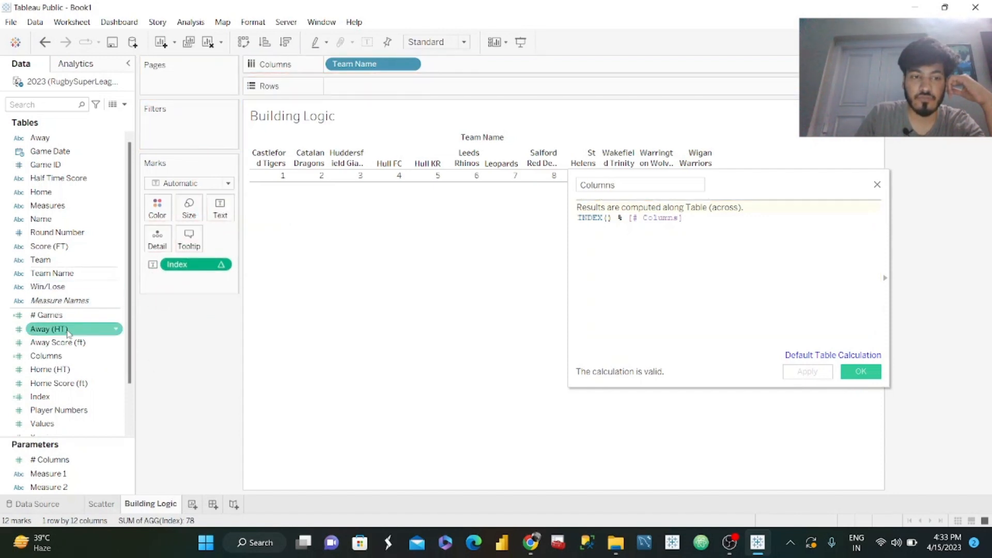
{"action": "left_click_drag", "start_coordinate": [46, 356], "coordinate": [217, 210]}
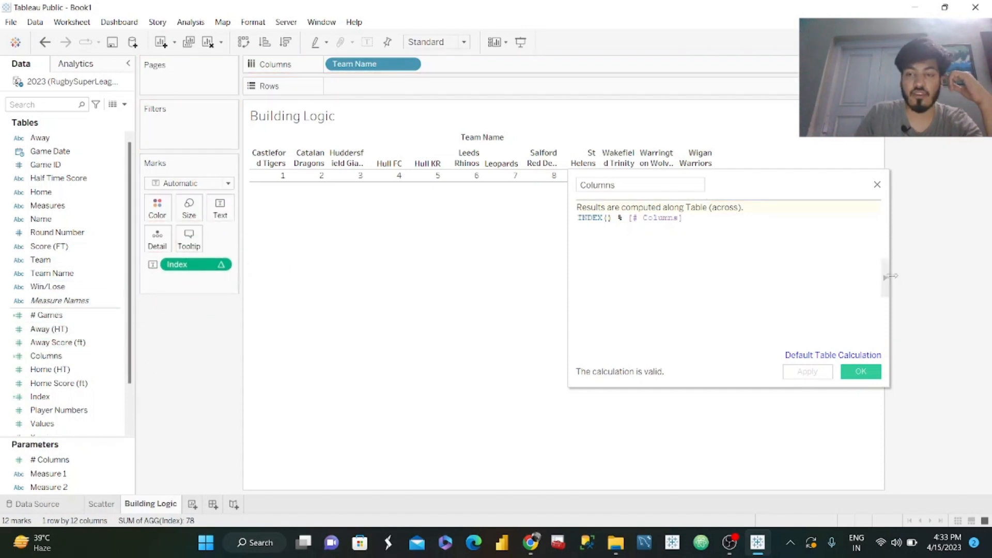
{"action": "left_click", "coordinate": [859, 371]}
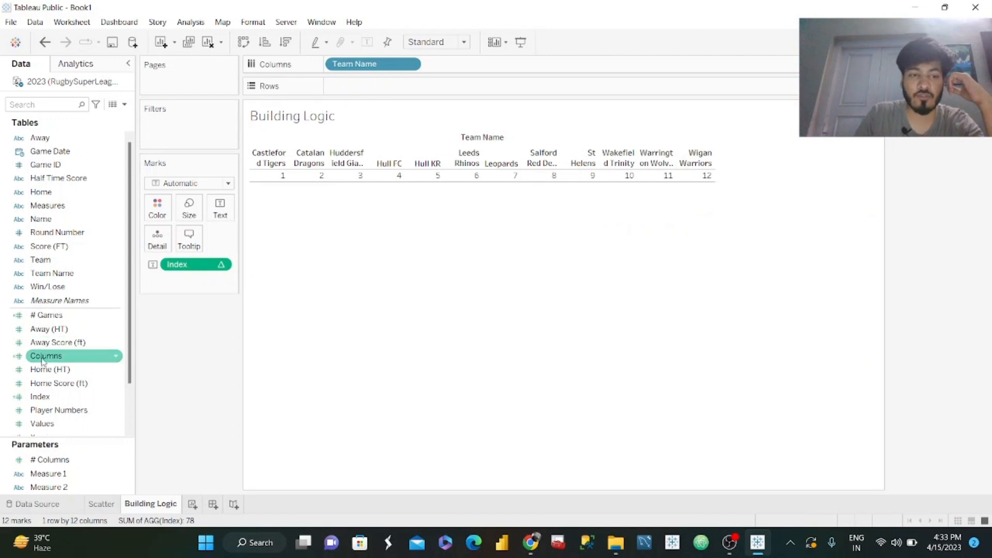
{"action": "left_click_drag", "start_coordinate": [46, 356], "coordinate": [220, 213]}
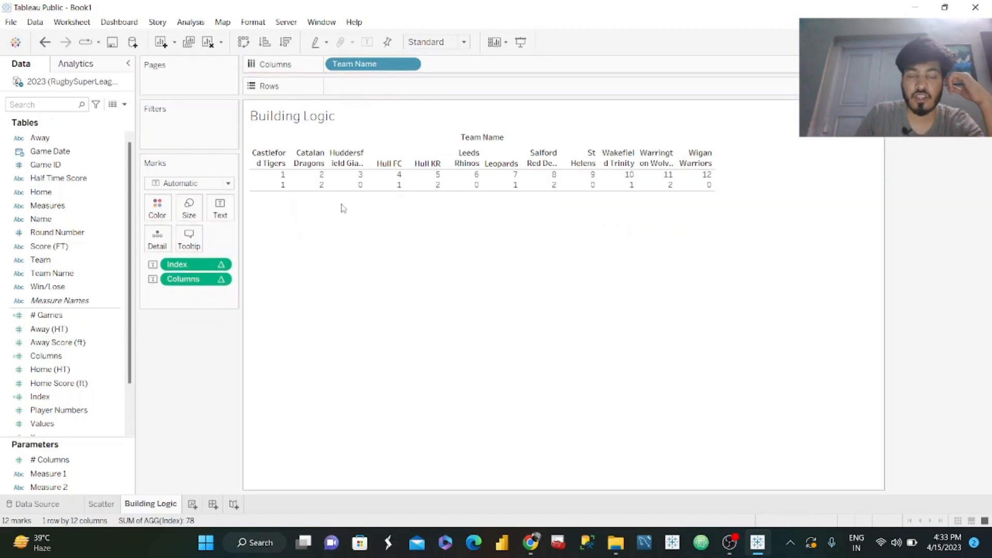
{"action": "mouse_move", "coordinate": [361, 189]}
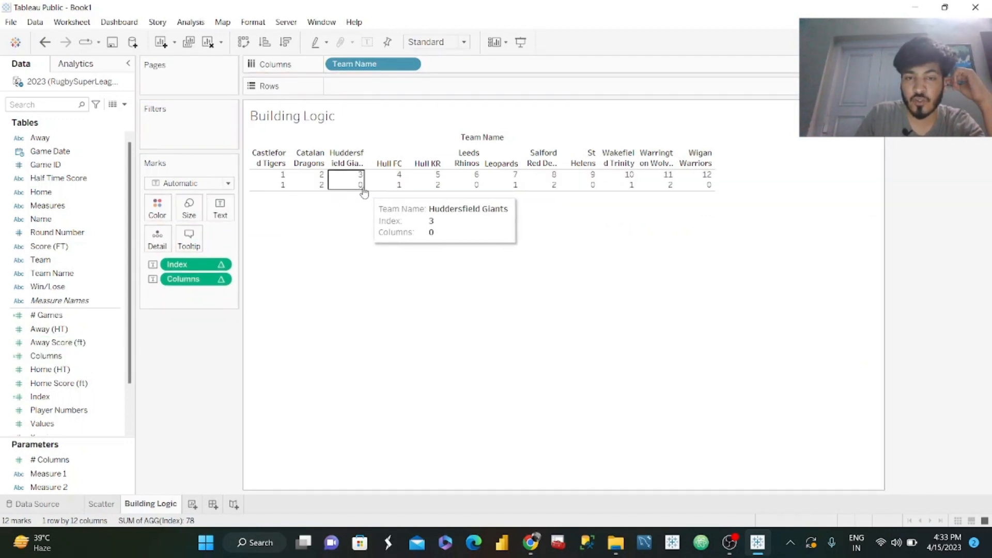
Open the Columns calculated field for editing and begin an IF statement above its existing formula.
{"action": "left_click", "coordinate": [107, 360]}
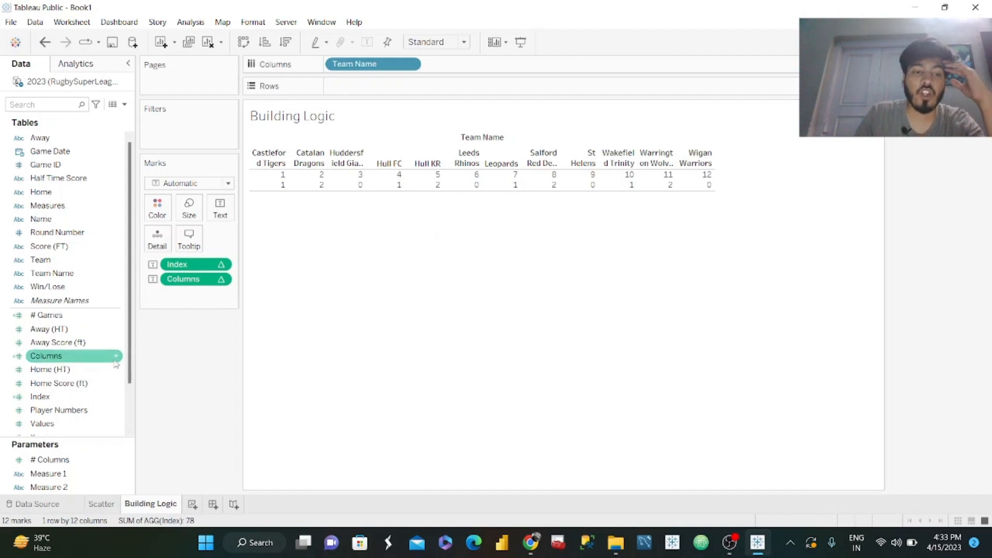
{"action": "left_click", "coordinate": [116, 358]}
{"action": "left_click", "coordinate": [180, 158]}
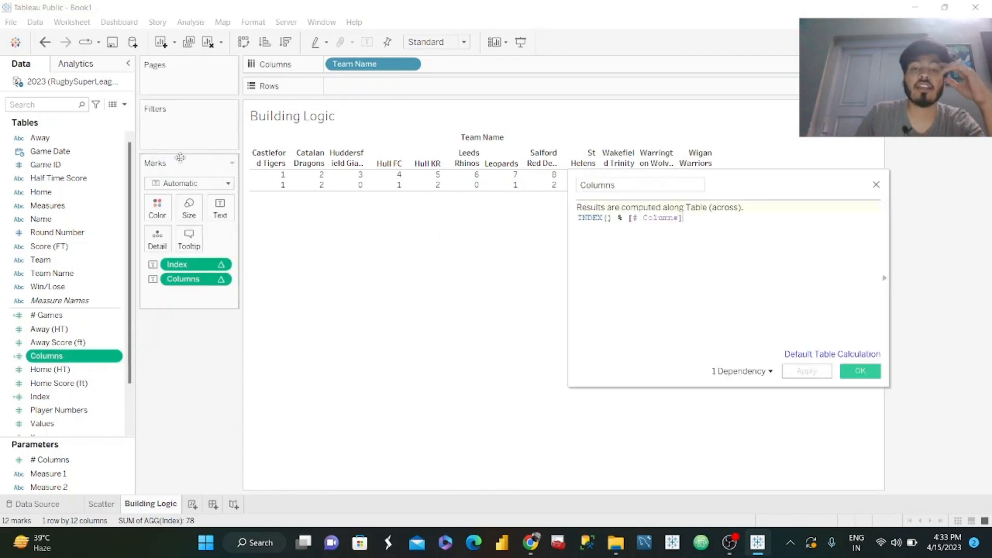
{"action": "left_click_drag", "start_coordinate": [777, 189], "coordinate": [811, 231]}
{"action": "mouse_move", "coordinate": [277, 190]}
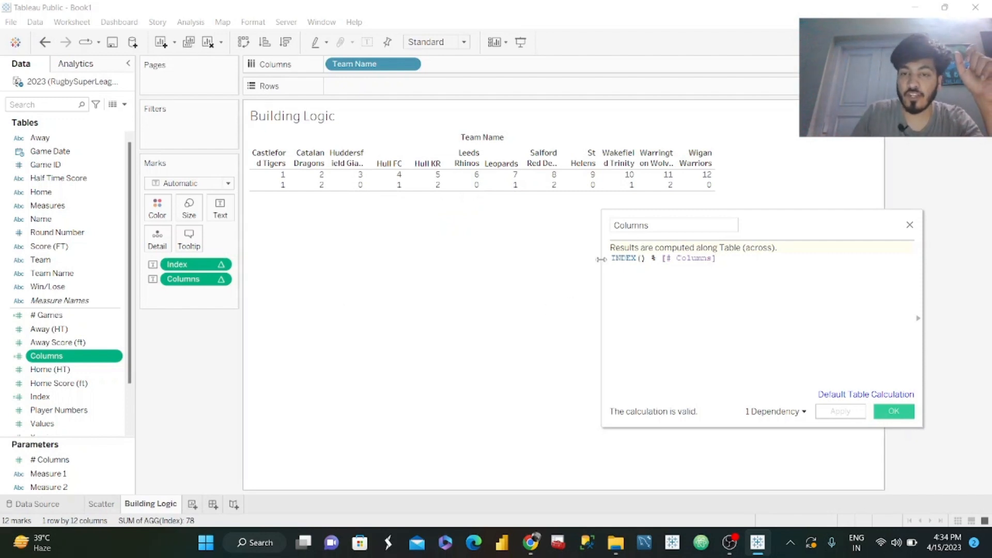
{"action": "key", "text": "Return"}
{"action": "key", "text": "Return"}
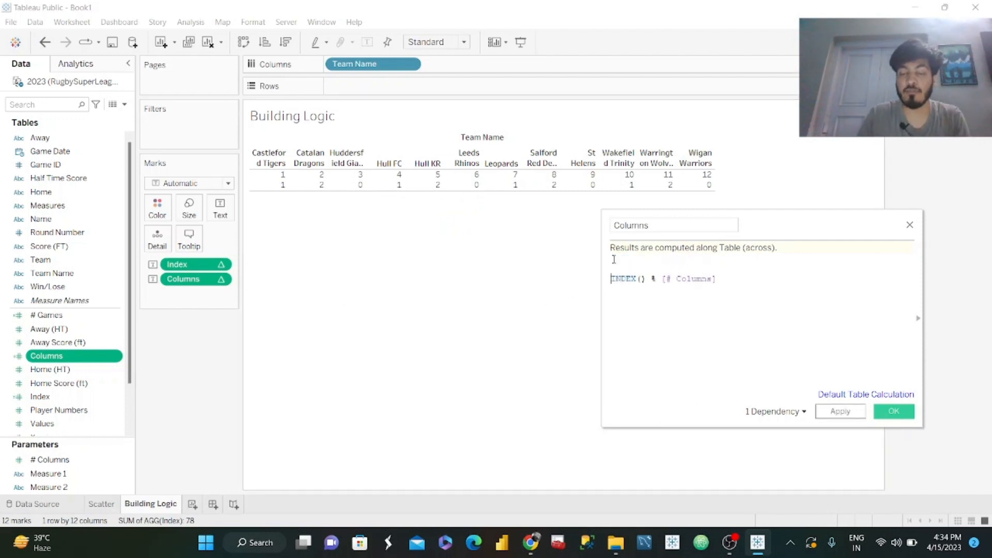
{"action": "type", "text": "IF"}
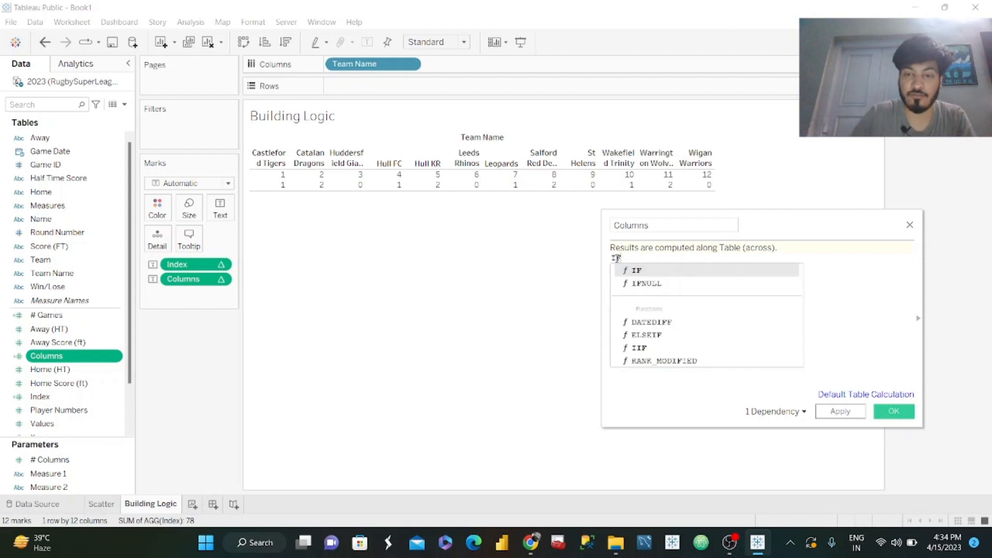
{"action": "key", "text": "Escape"}
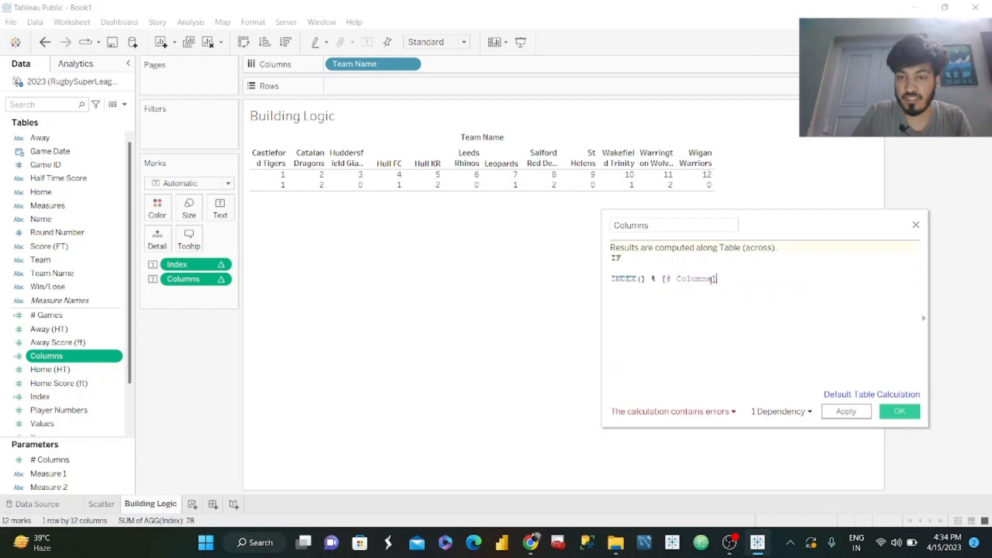
Complete the IF condition as INDEX() % [# Columns]=0 by reusing the existing expression.
{"action": "left_click_drag", "start_coordinate": [714, 279], "coordinate": [613, 267]}
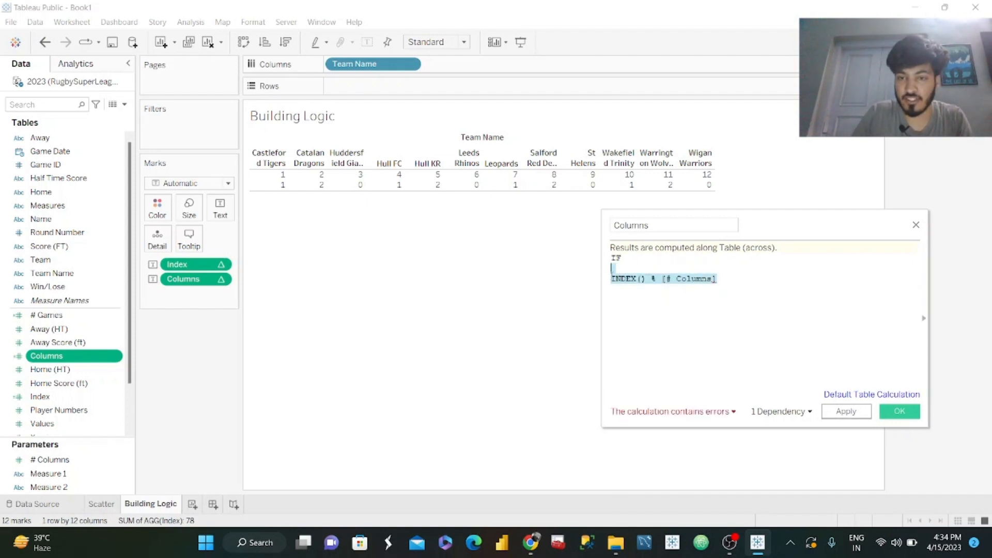
{"action": "key", "text": "ctrl+c"}
{"action": "left_click", "coordinate": [637, 260]}
{"action": "key", "text": "ctrl+v"}
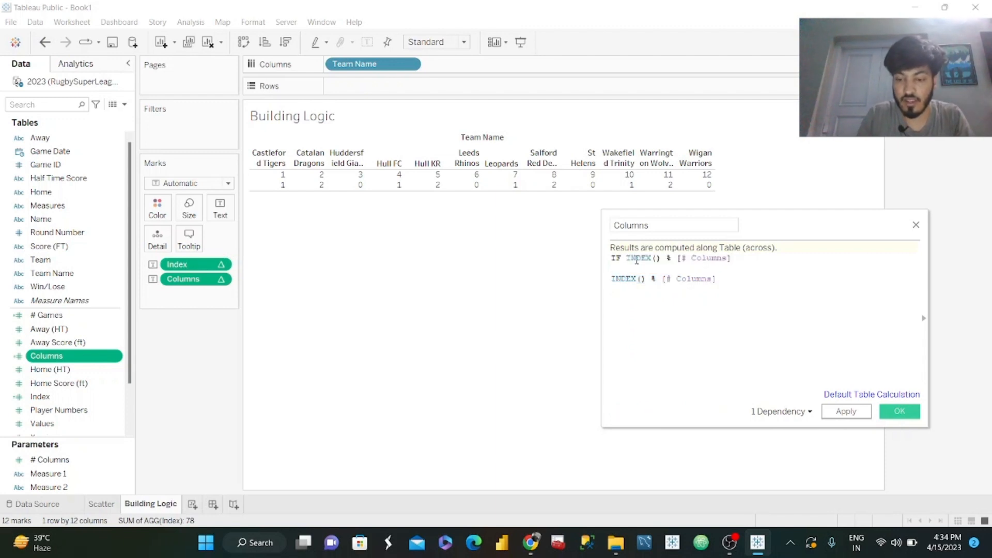
{"action": "key", "text": "Return"}
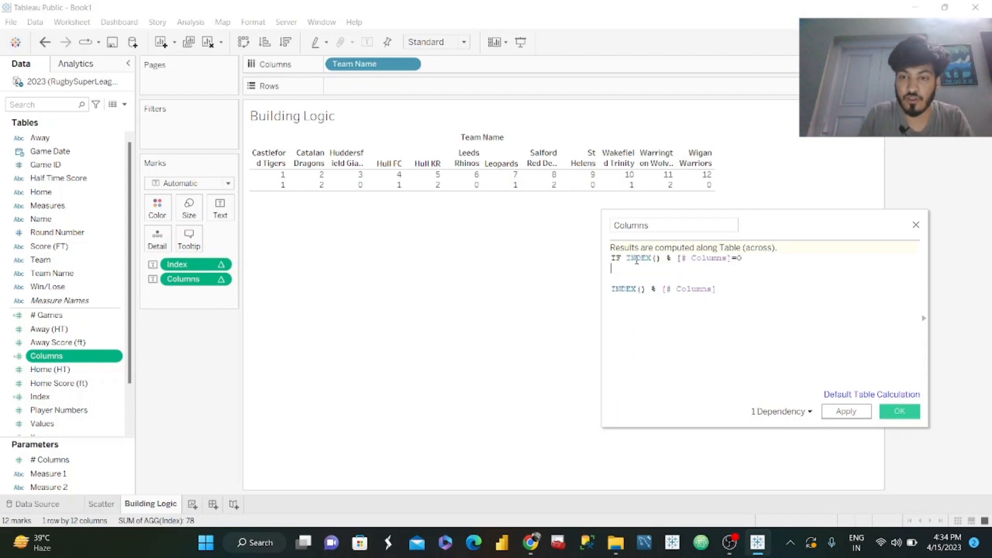
Add a THEN branch to the Columns formula that returns the [# Columns] parameter.
{"action": "type", "text": "T"}
{"action": "key", "text": "BackSpace"}
{"action": "type", "text": "THEN "}
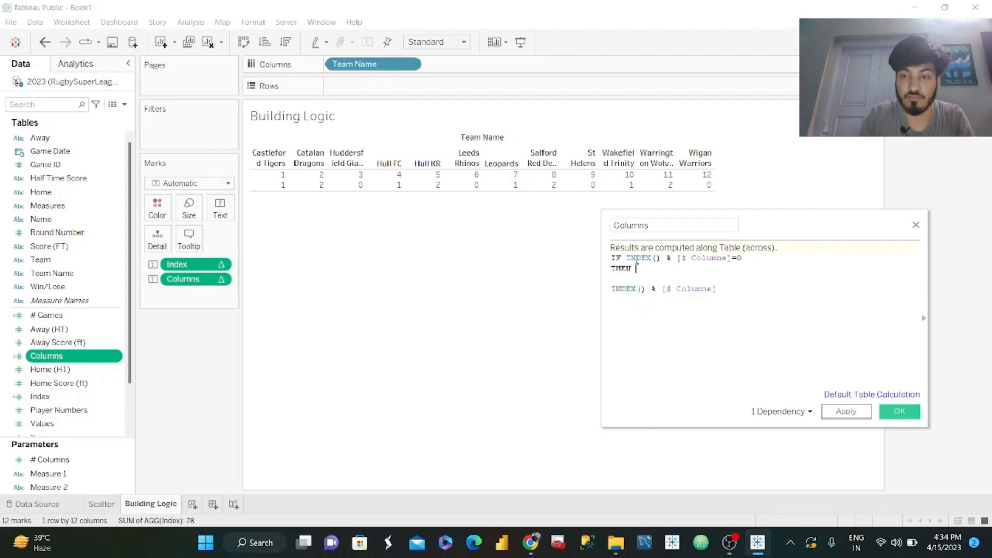
{"action": "type", "text": "Col"}
{"action": "key", "text": "Down"}
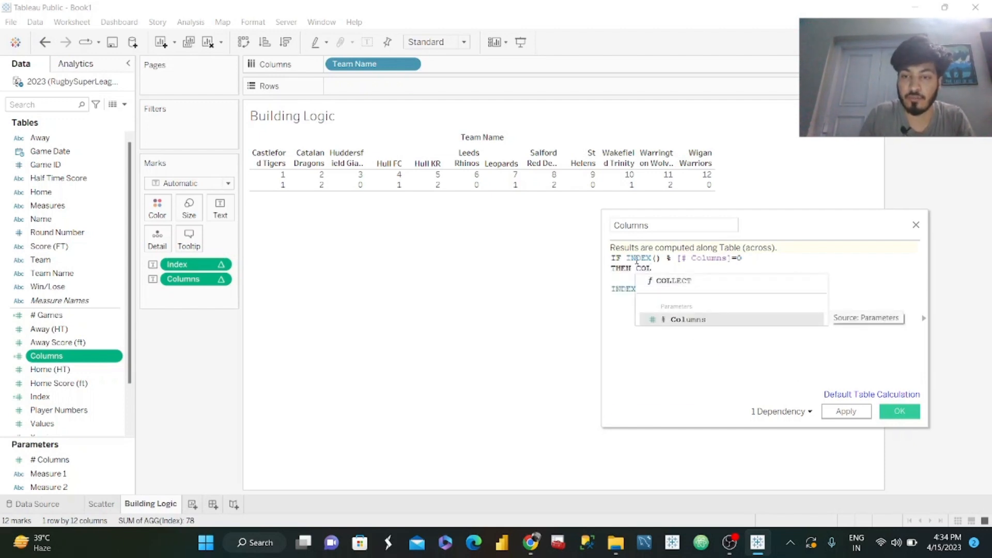
{"action": "key", "text": "Return"}
{"action": "key", "text": "Return"}
Finish the Columns formula with ELSE INDEX() % [# Columns] END, apply it and close the calculation editor.
{"action": "type", "text": "ELSE"}
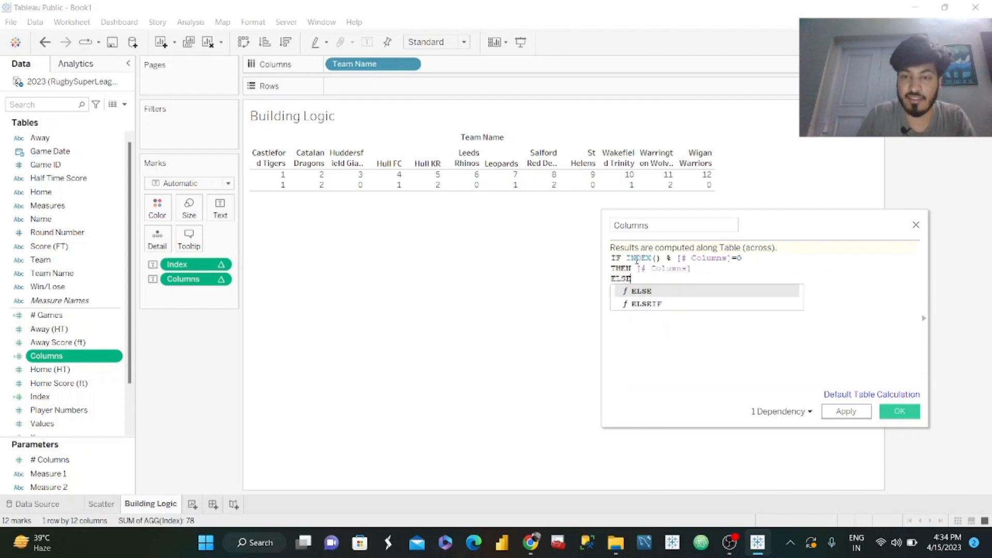
{"action": "left_click", "coordinate": [698, 375]}
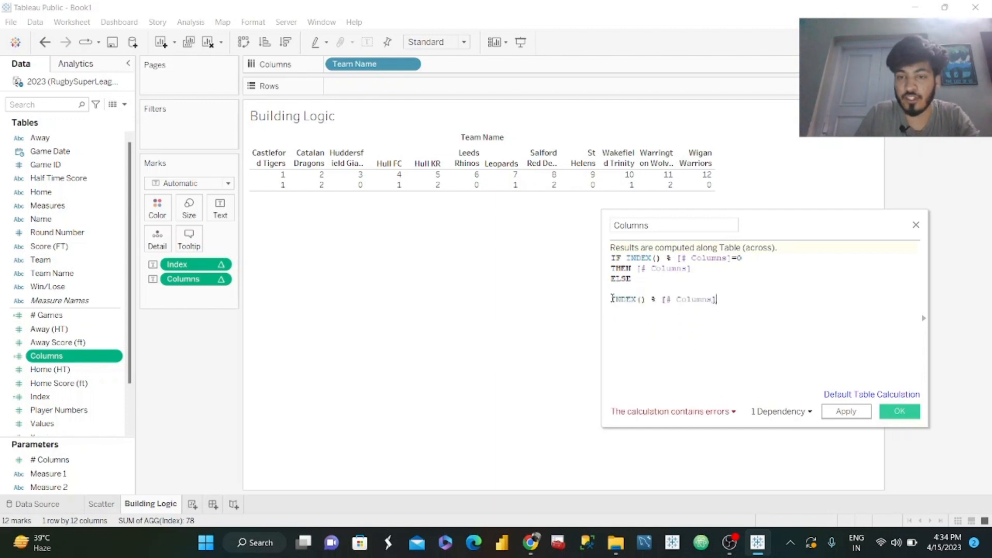
{"action": "key", "text": "BackSpace"}
{"action": "key", "text": "Return"}
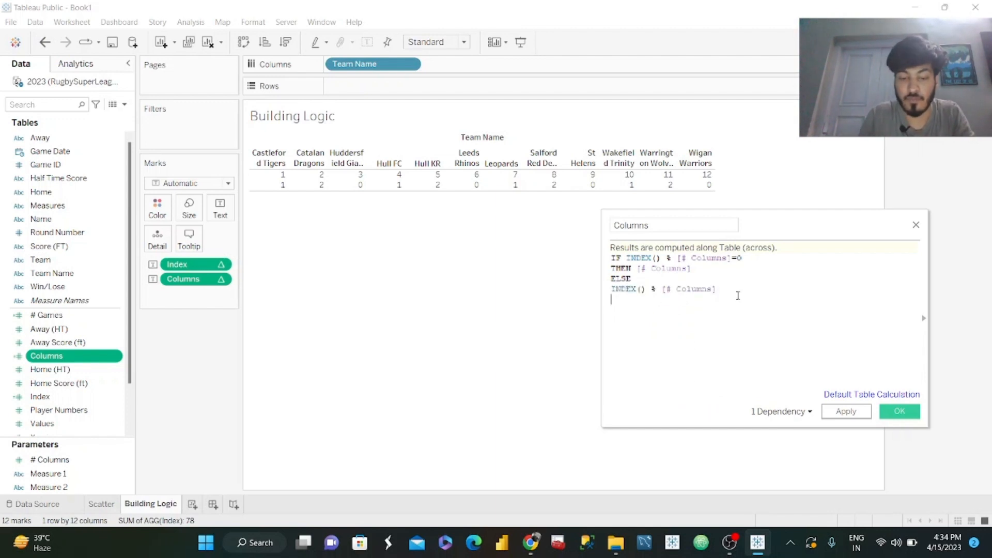
{"action": "type", "text": "END"}
{"action": "left_click", "coordinate": [727, 362]}
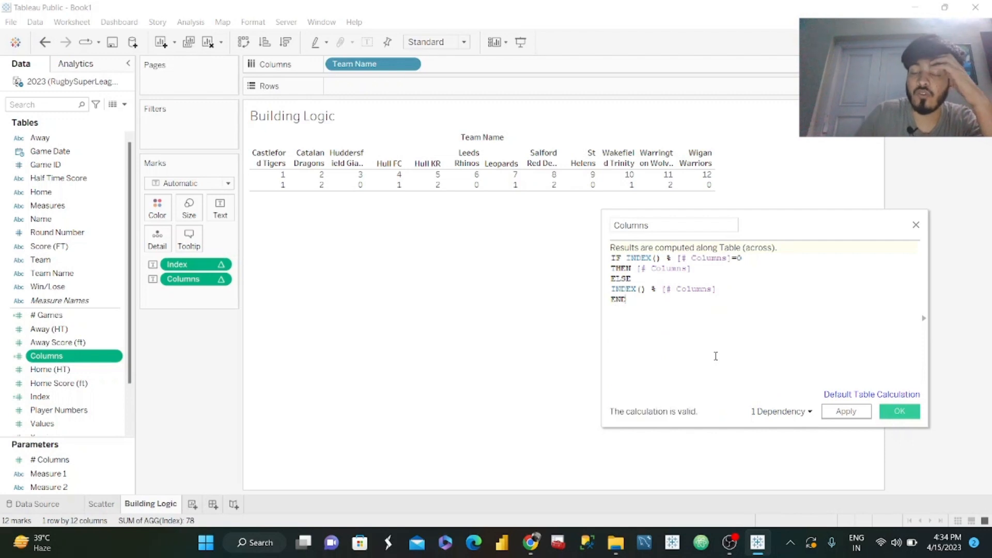
{"action": "mouse_move", "coordinate": [366, 190]}
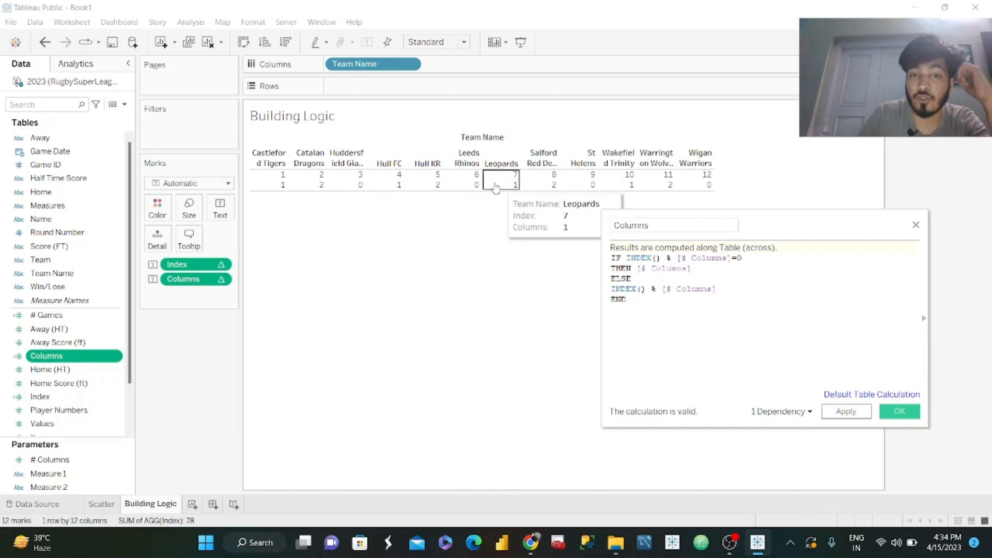
{"action": "mouse_move", "coordinate": [478, 184]}
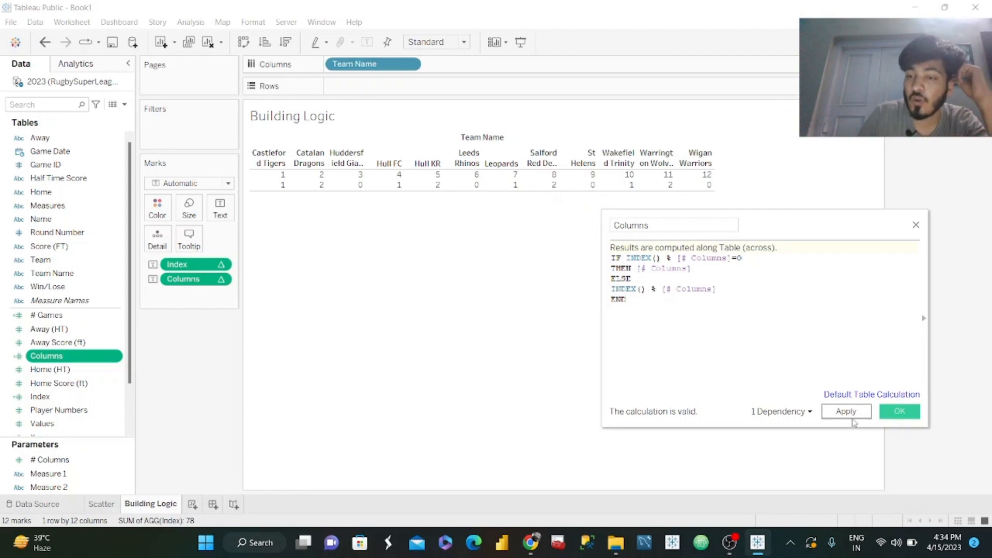
{"action": "left_click", "coordinate": [852, 417]}
{"action": "left_click", "coordinate": [896, 416]}
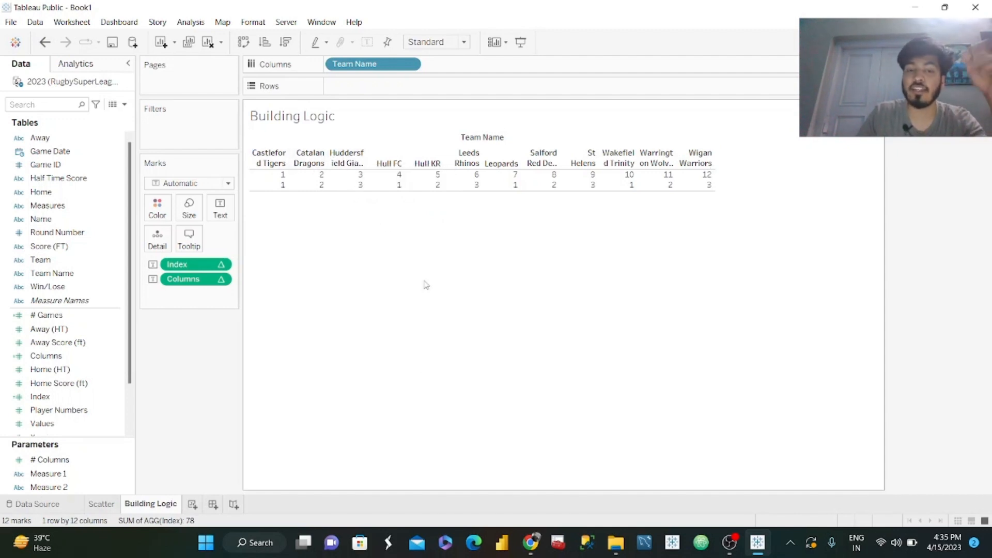
Switch to Chrome to examine the team grid layout in the #WOW2023 W13 reference dashboard, and return to the Tableau workbook.
{"action": "left_click", "coordinate": [531, 543]}
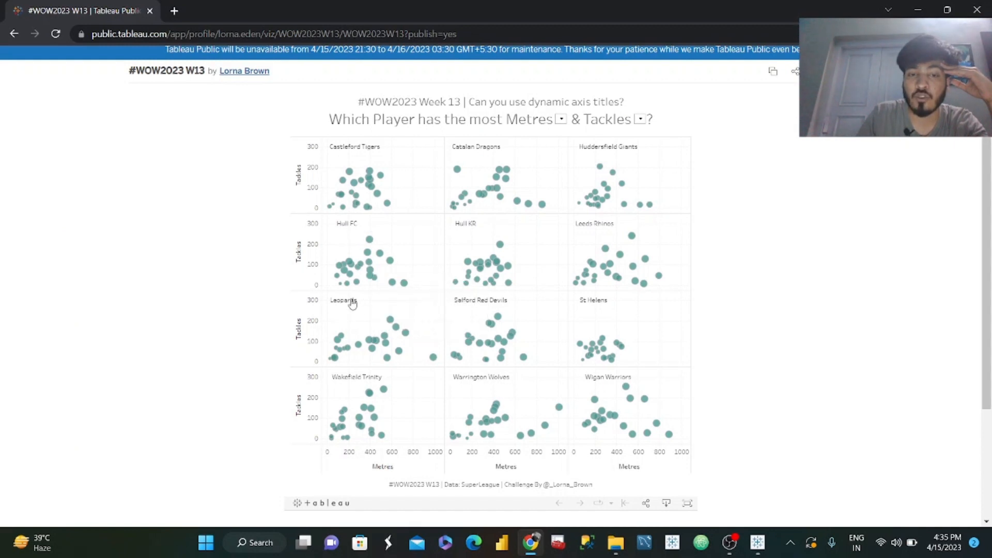
{"action": "left_click", "coordinate": [918, 9]}
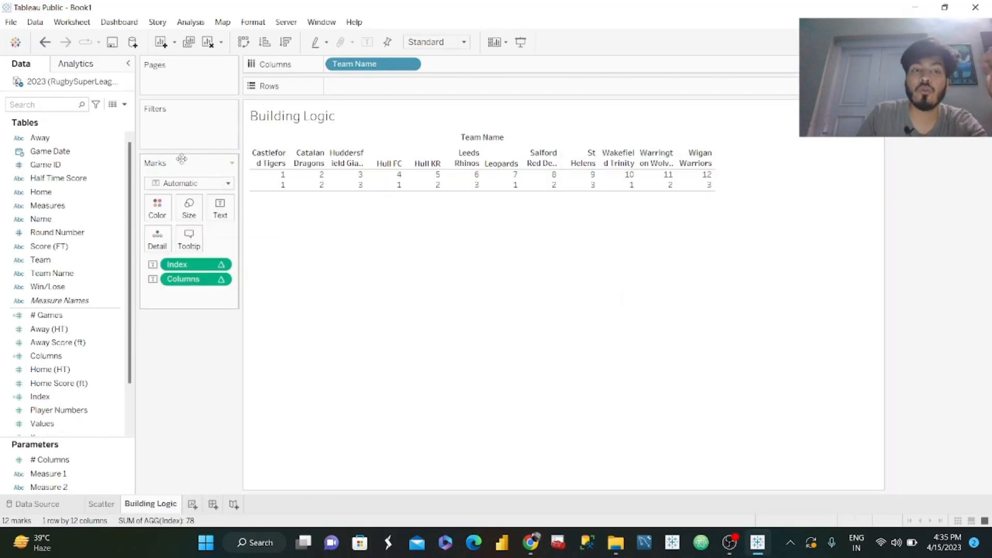
Start a new calculated field and name it Rows.
{"action": "left_click", "coordinate": [124, 104]}
{"action": "left_click", "coordinate": [94, 118]}
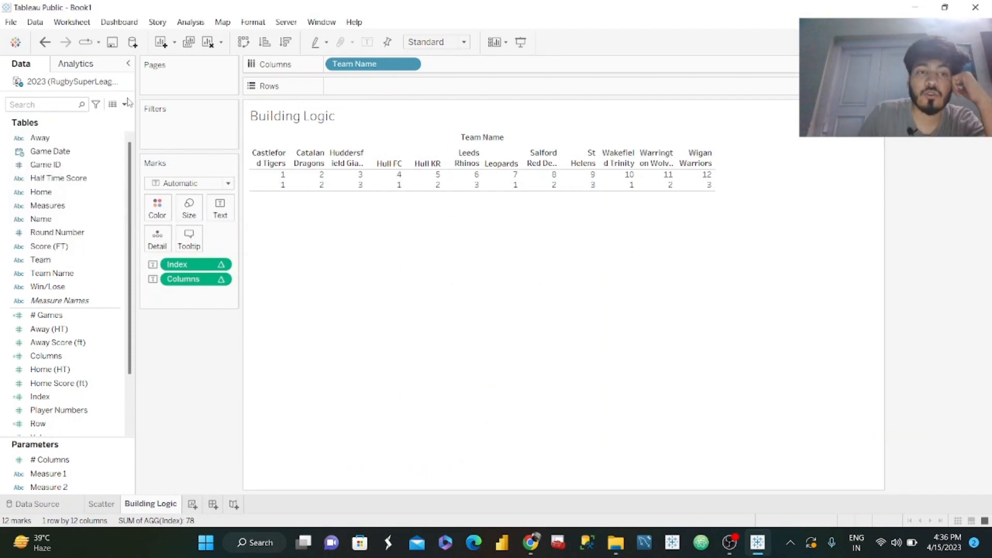
{"action": "left_click", "coordinate": [124, 104]}
{"action": "left_click", "coordinate": [73, 115]}
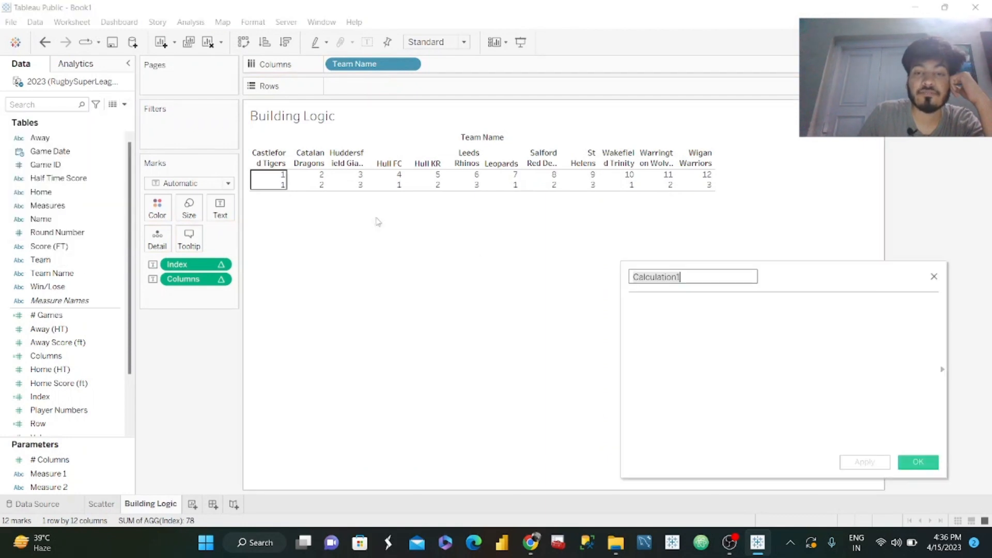
{"action": "type", "text": "Ro"}
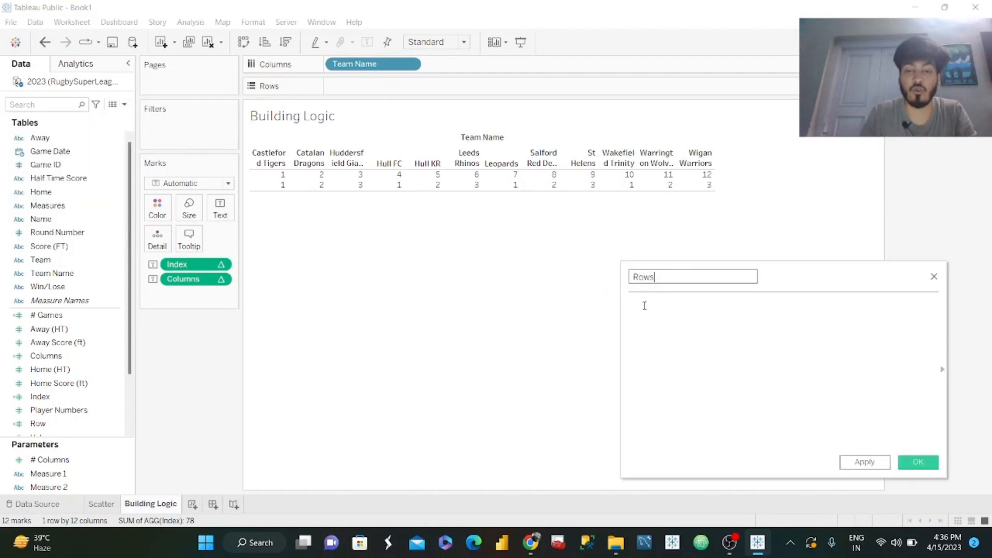
{"action": "type", "text": "ws"}
Define the Rows formula as [Index]/[# Columns] and apply it.
{"action": "left_click_drag", "start_coordinate": [37, 396], "coordinate": [646, 339]}
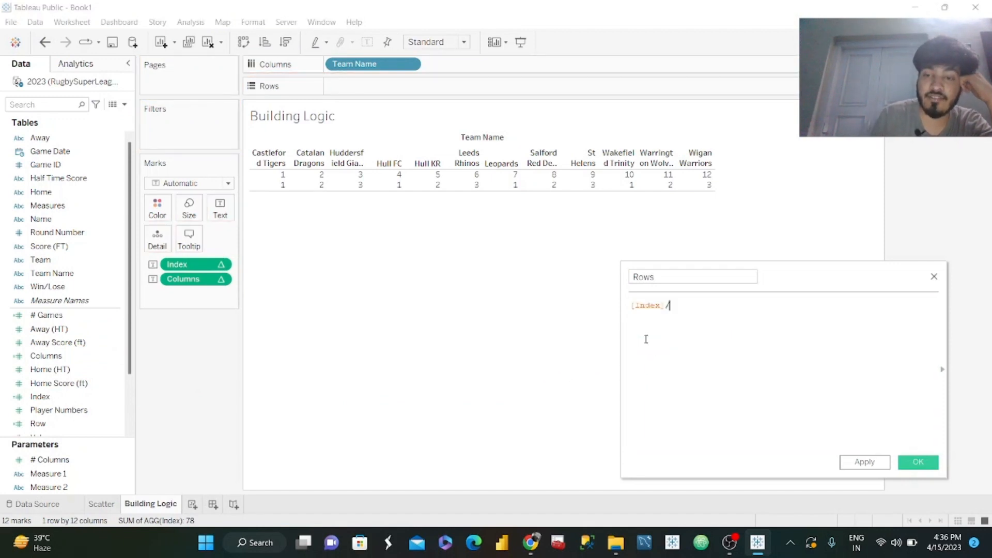
{"action": "type", "text": "/colu"}
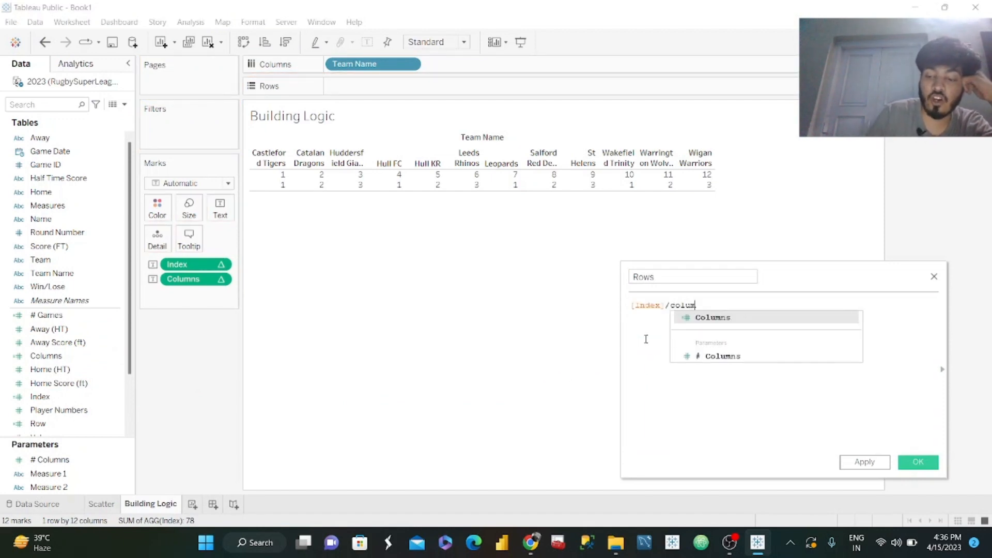
{"action": "type", "text": "m"}
{"action": "key", "text": "Return"}
{"action": "key", "text": "BackSpace"}
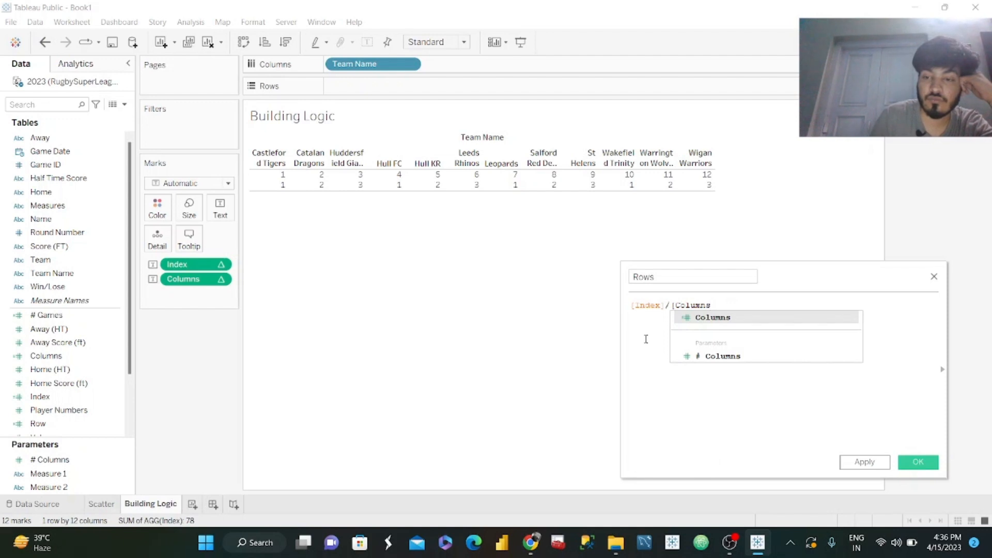
{"action": "key", "text": "Down"}
{"action": "key", "text": "Return"}
{"action": "left_click", "coordinate": [865, 461]}
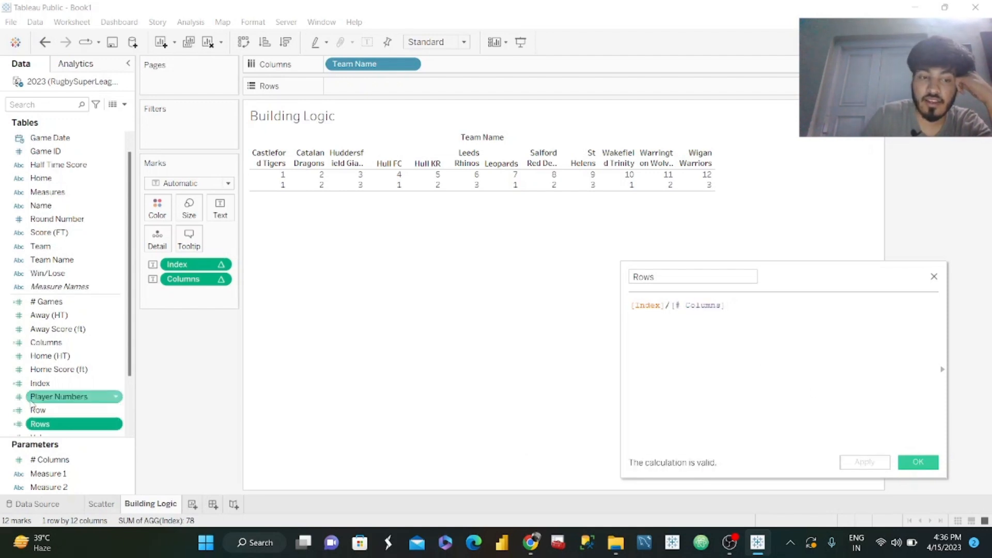
Add Rows to the table as a measure value and place Columns between Index and Rows.
{"action": "double_click", "coordinate": [50, 424]}
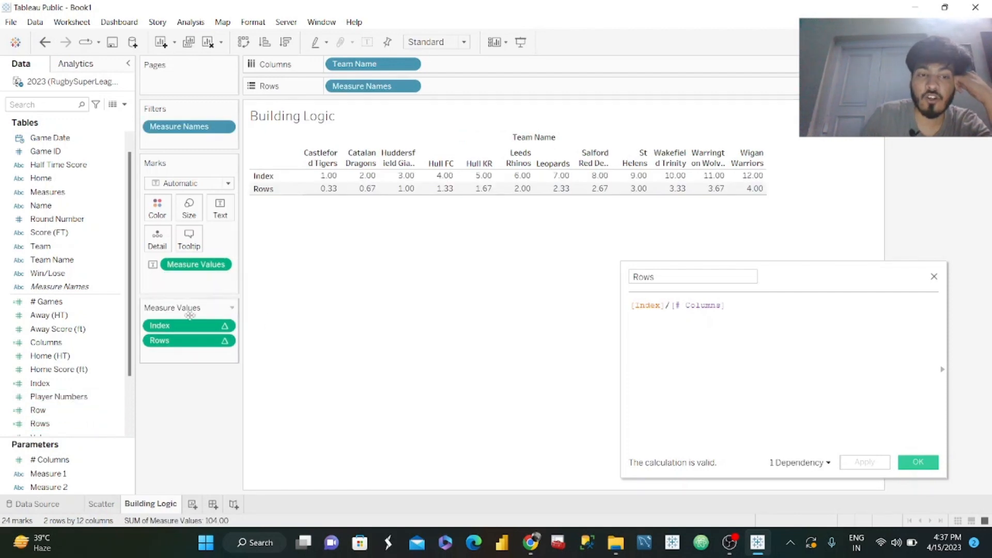
{"action": "left_click_drag", "start_coordinate": [42, 342], "coordinate": [173, 353]}
{"action": "key", "text": "ctrl+z"}
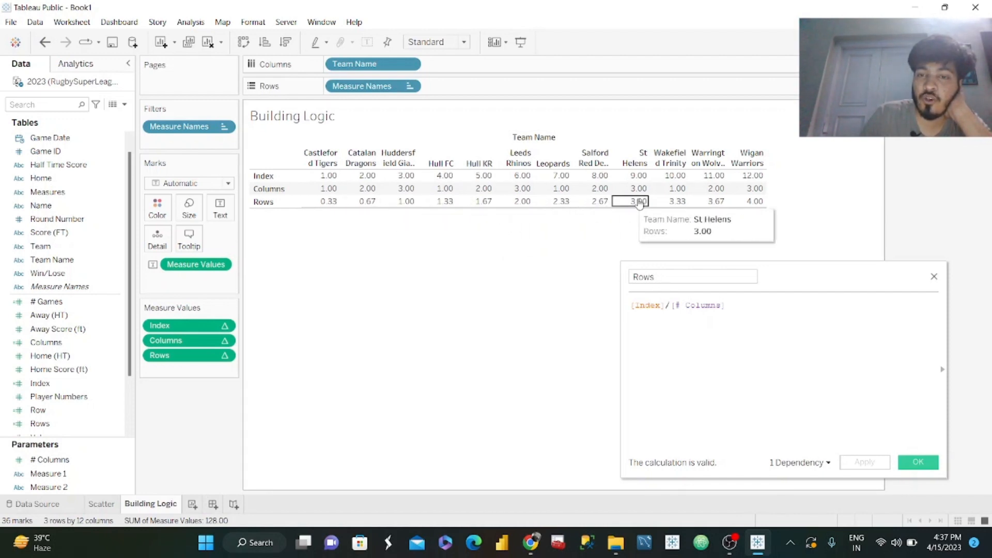
Change the Rows formula to [Index]-1/[# Columns] and apply it.
{"action": "left_click", "coordinate": [668, 306]}
{"action": "type", "text": "-1"}
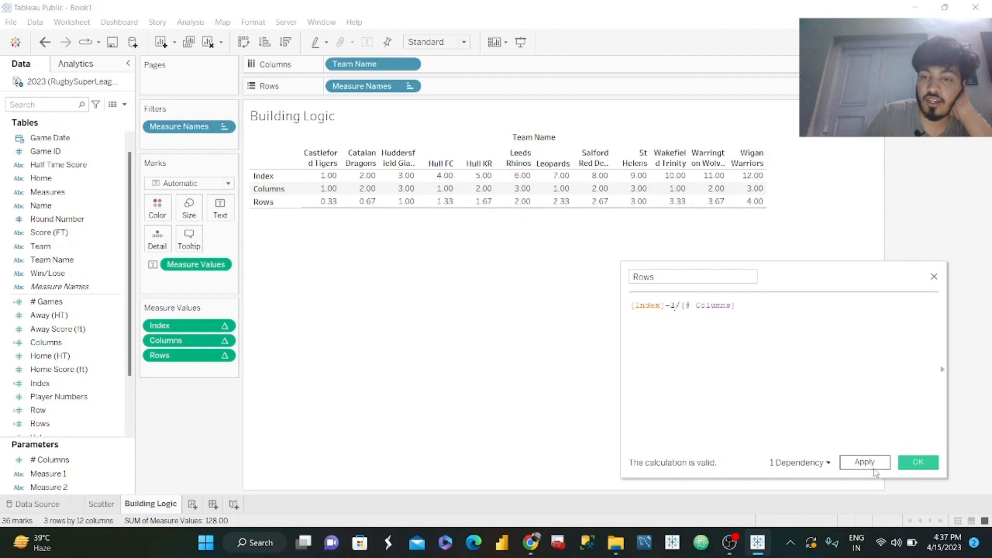
{"action": "left_click", "coordinate": [877, 472]}
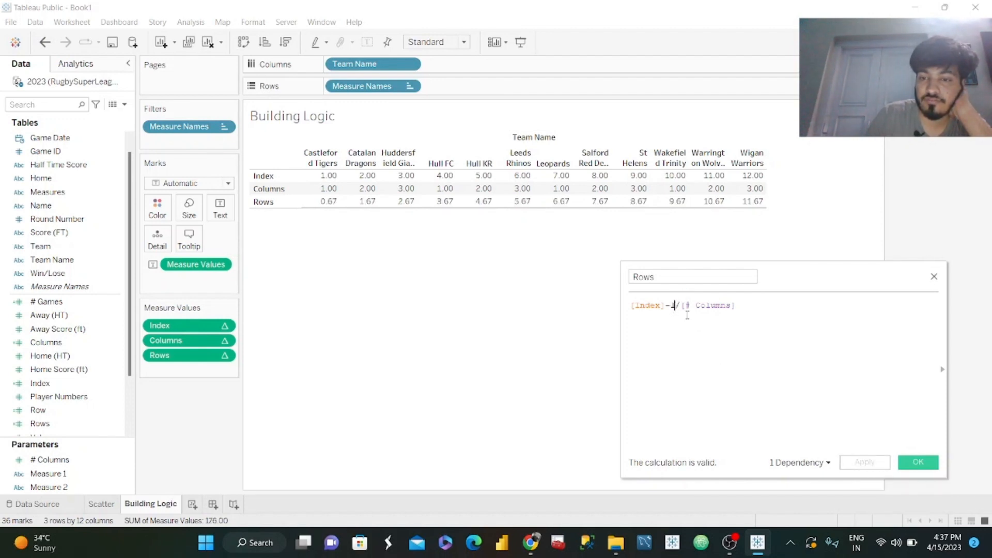
Parenthesize the subtraction so the Rows formula reads ([Index]-1)/[# Columns], and apply it.
{"action": "type", "text": ")"}
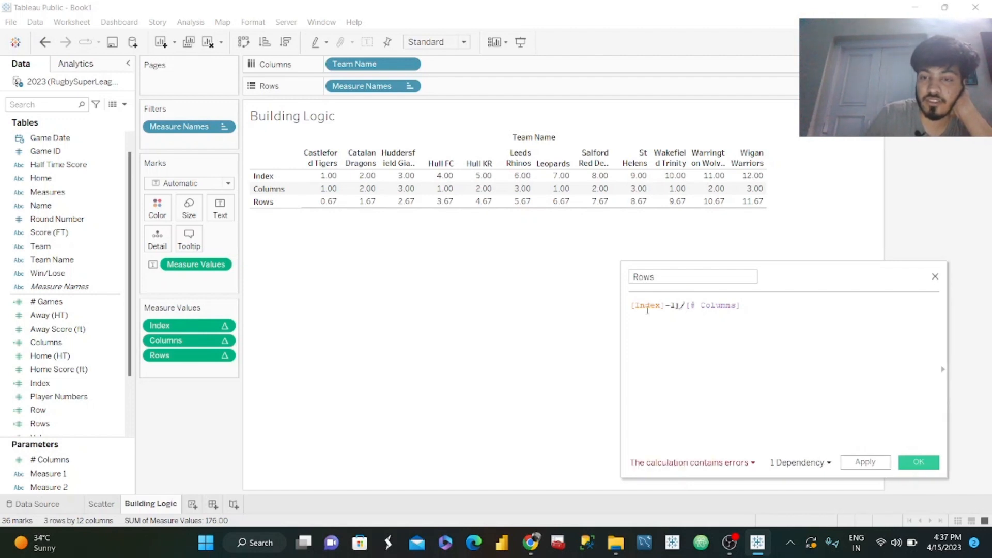
{"action": "type", "text": "("}
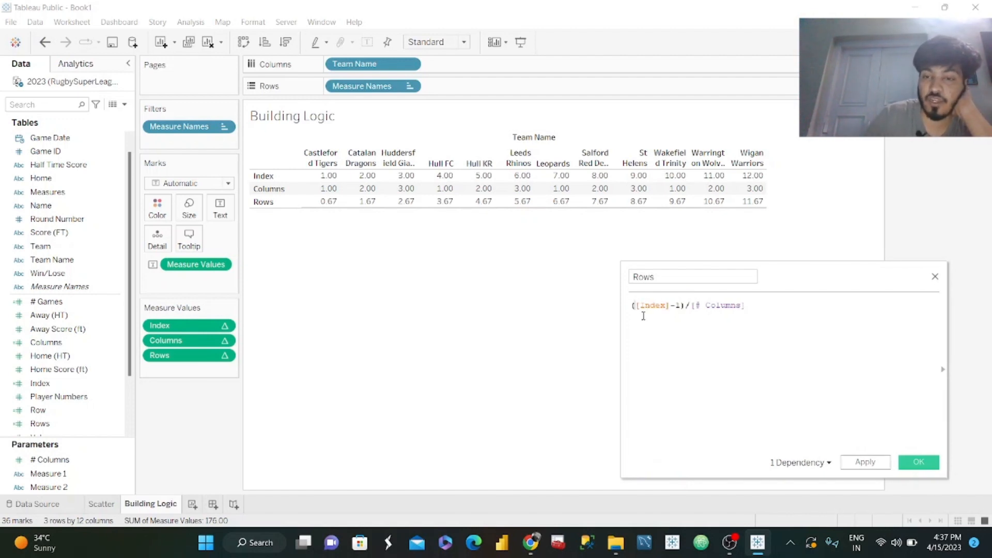
{"action": "left_click", "coordinate": [873, 466]}
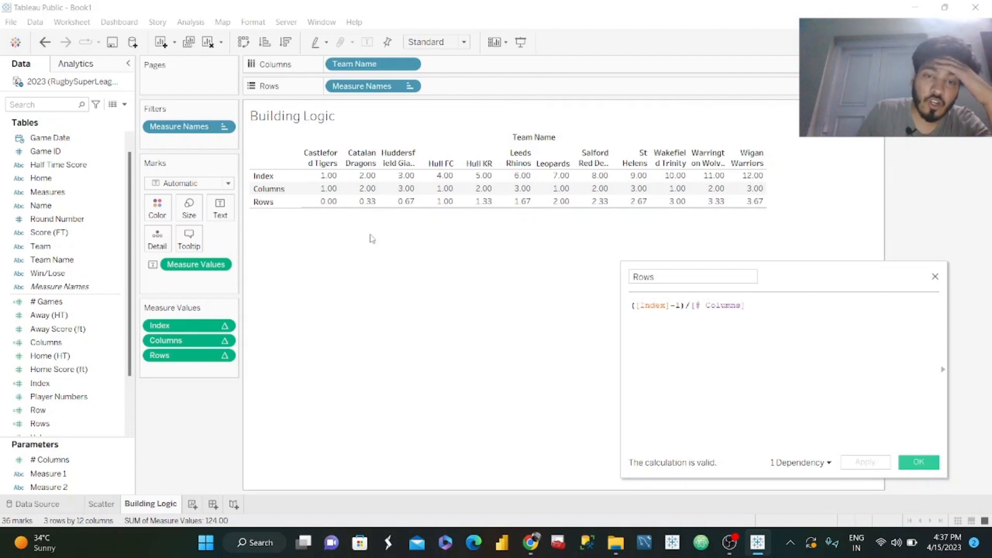
{"action": "mouse_move", "coordinate": [486, 208]}
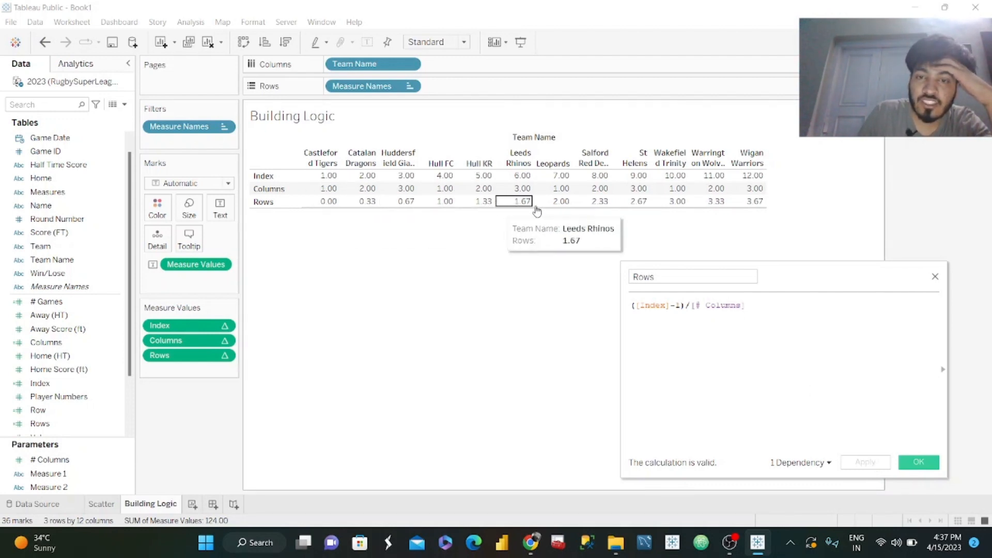
Wrap the Rows formula in INT so it reads INT(([Index]-1)/[# Columns]), apply it and save the calculation.
{"action": "mouse_move", "coordinate": [342, 206]}
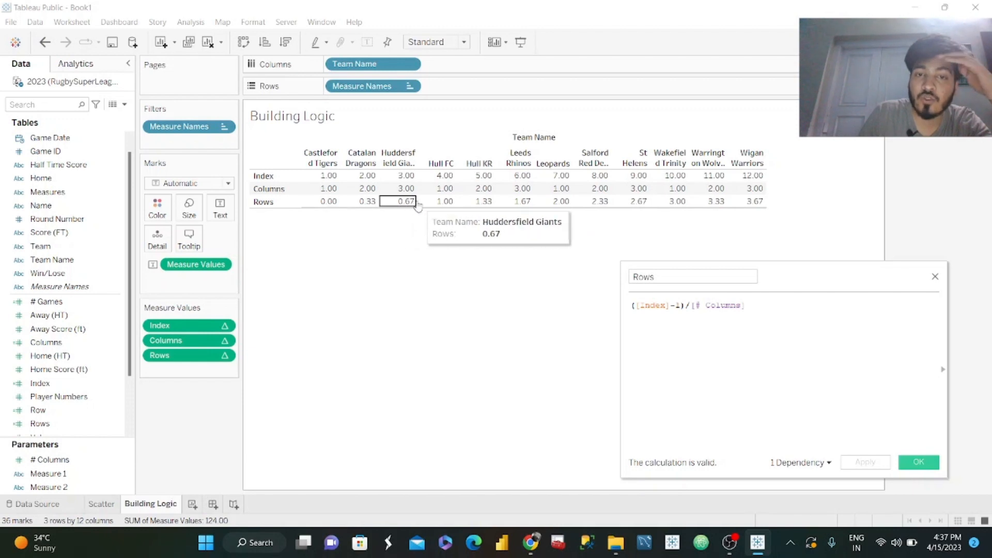
{"action": "mouse_move", "coordinate": [562, 205]}
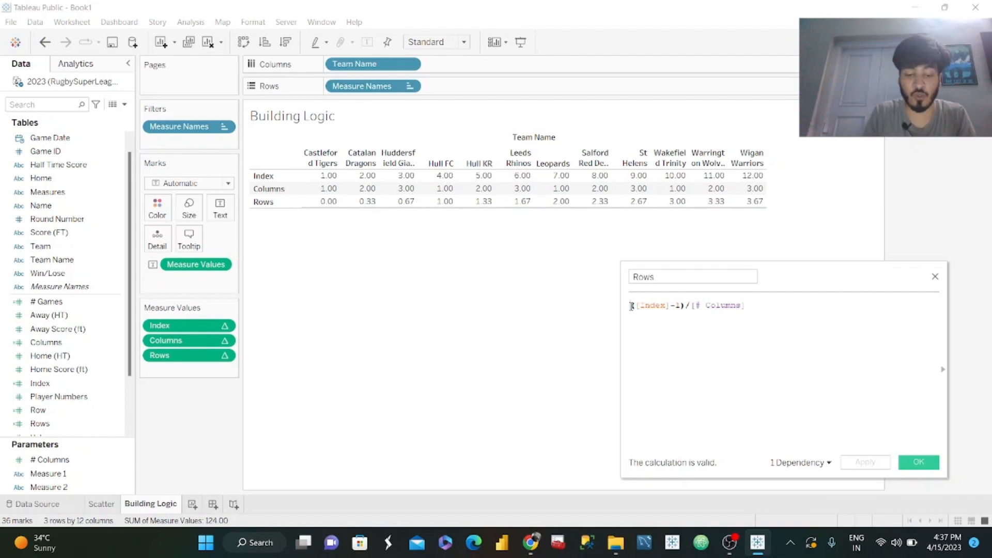
{"action": "type", "text": "INT("}
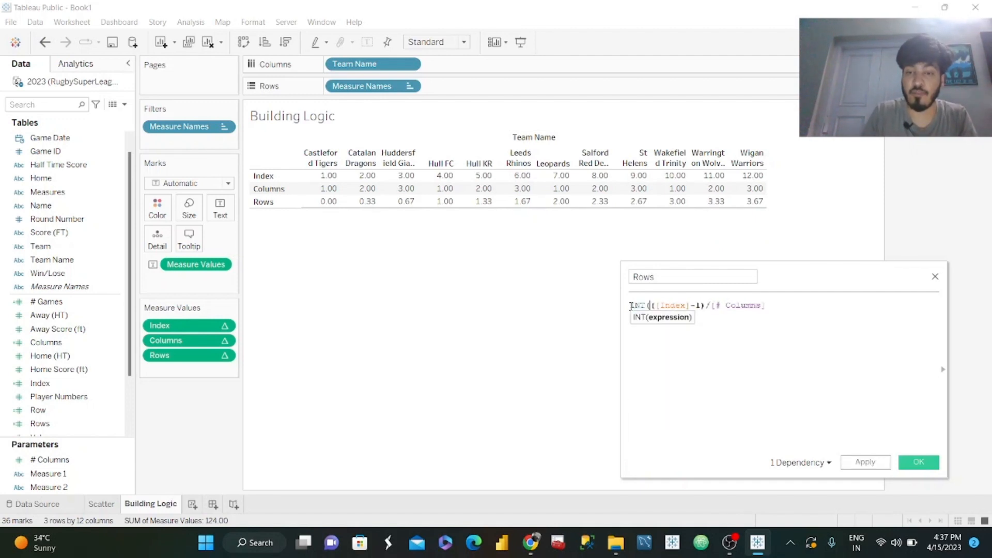
{"action": "key", "text": "Return"}
{"action": "left_click", "coordinate": [764, 334]}
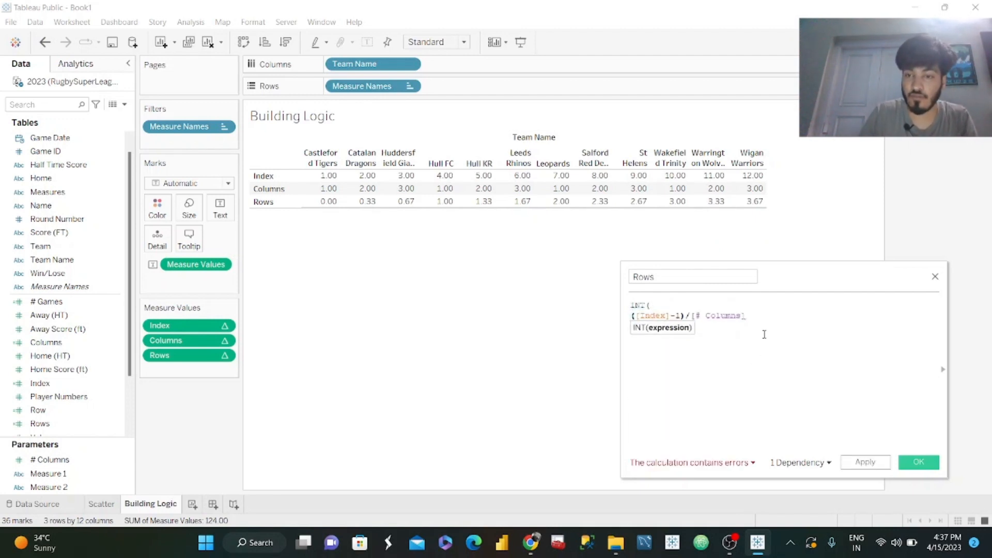
{"action": "key", "text": "Return"}
{"action": "type", "text": ")"}
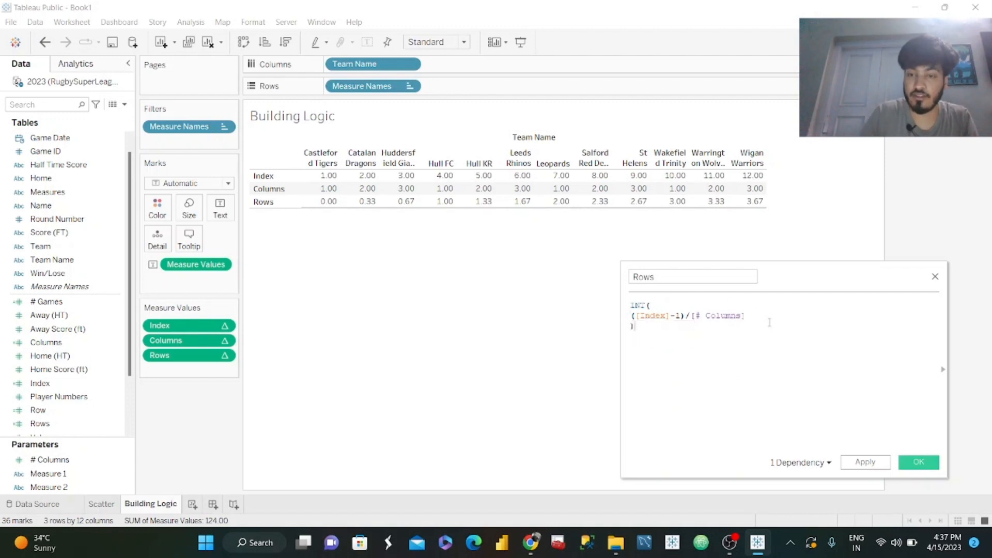
{"action": "left_click", "coordinate": [864, 463]}
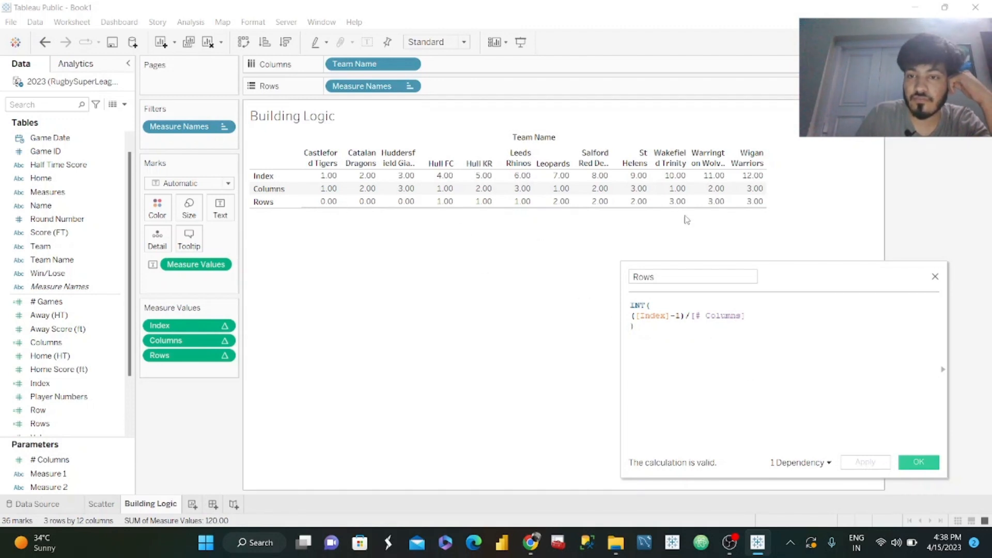
{"action": "left_click", "coordinate": [919, 462]}
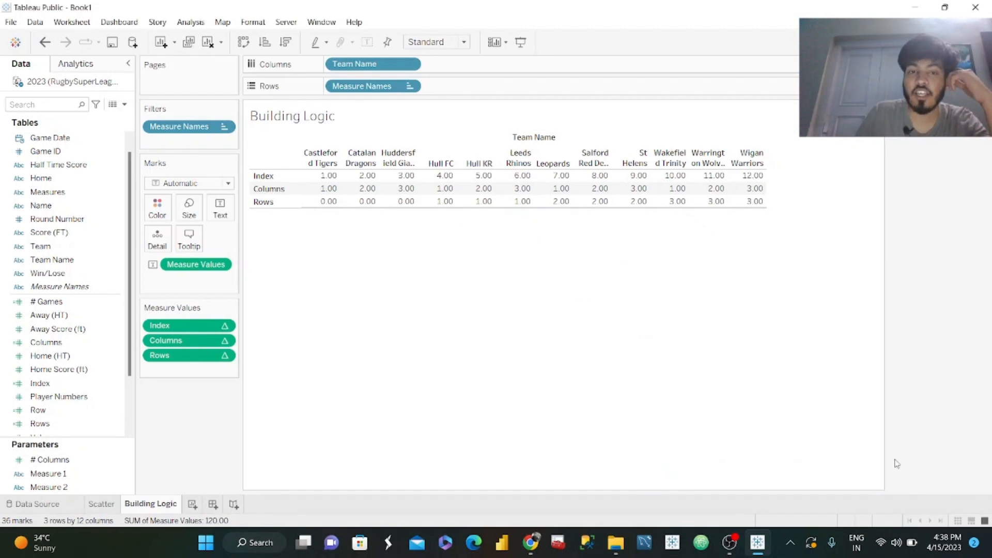
{"action": "mouse_move", "coordinate": [411, 206]}
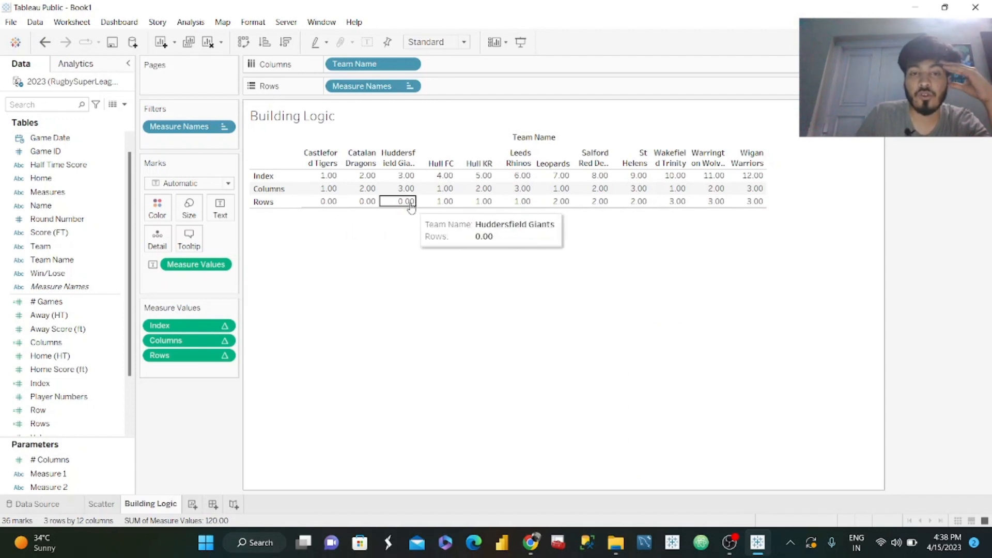
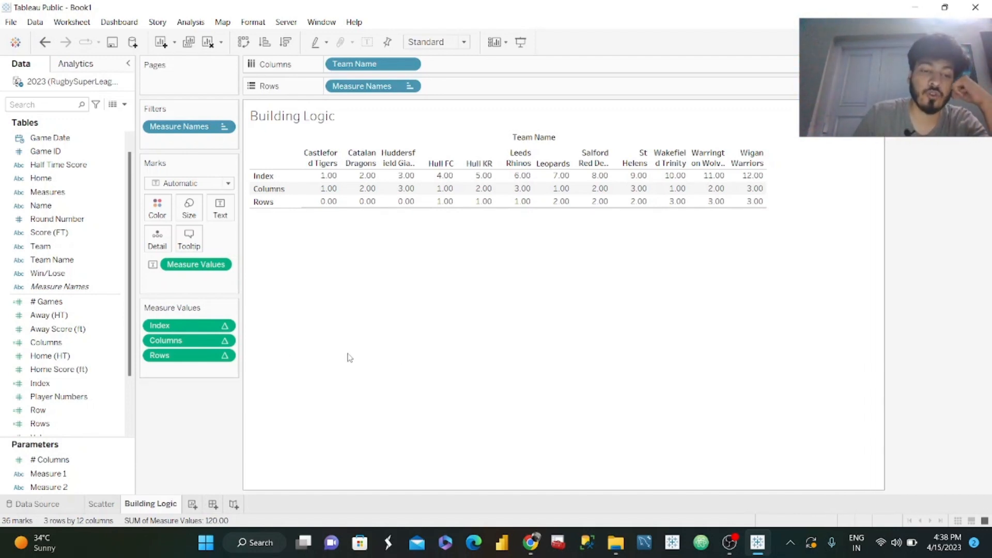
Add a Trellis Chart worksheet and plot X-axis on Columns against Y-Axis on Rows.
{"action": "left_click", "coordinate": [192, 504]}
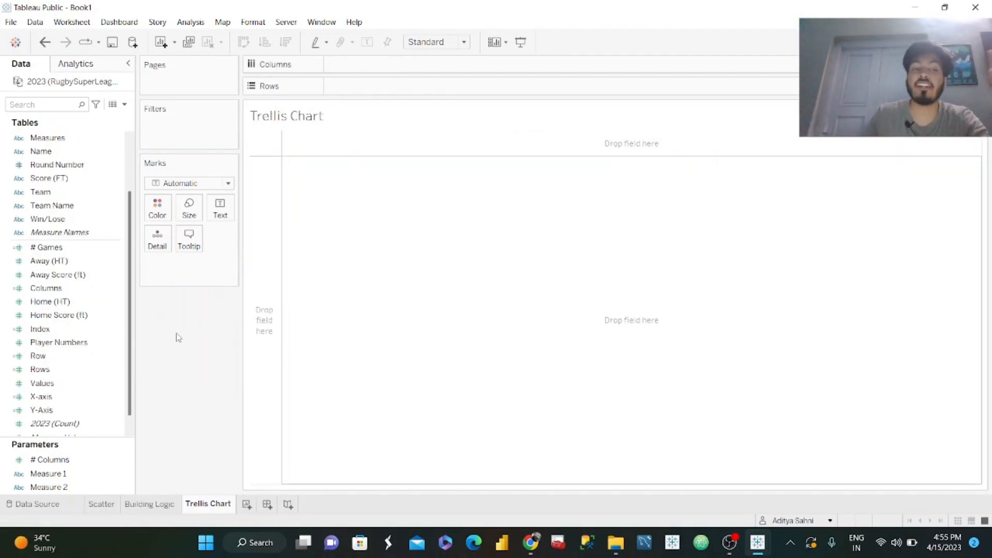
{"action": "left_click_drag", "start_coordinate": [100, 397], "coordinate": [371, 67]}
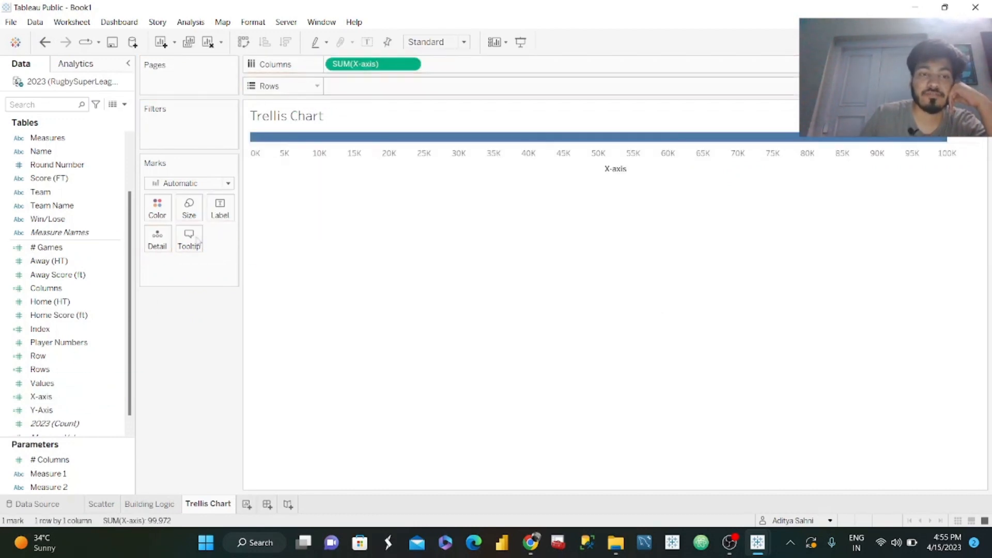
{"action": "left_click", "coordinate": [50, 411]}
{"action": "left_click_drag", "start_coordinate": [51, 412], "coordinate": [351, 88]}
Add Team to the detail of the scatter plot marks.
{"action": "left_click", "coordinate": [49, 194]}
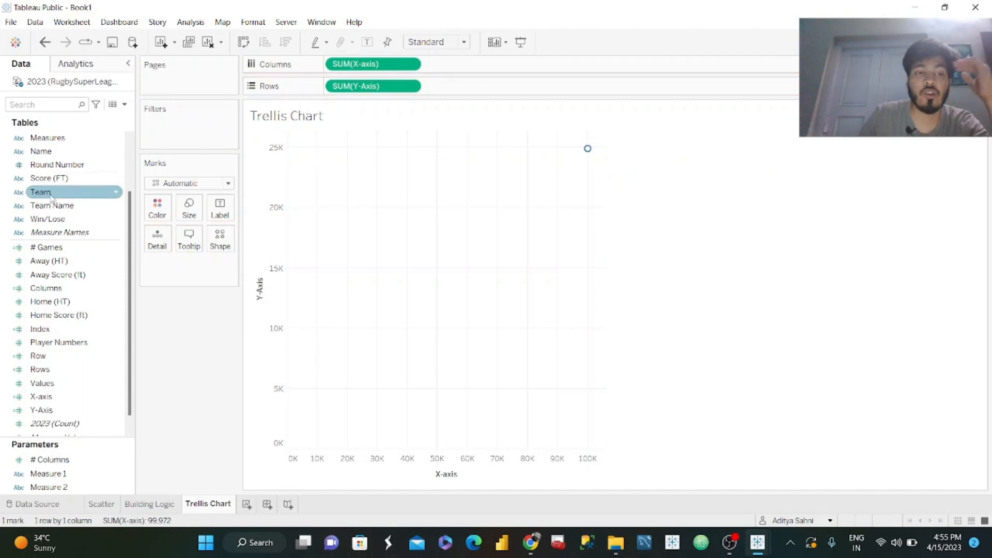
{"action": "left_click_drag", "start_coordinate": [51, 194], "coordinate": [162, 245]}
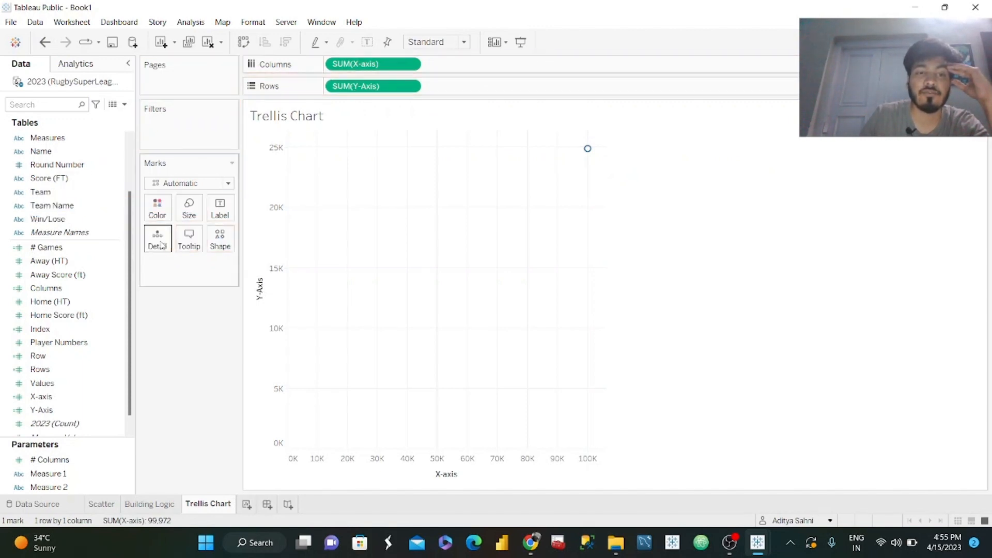
{"action": "left_click_drag", "start_coordinate": [40, 191], "coordinate": [156, 239]}
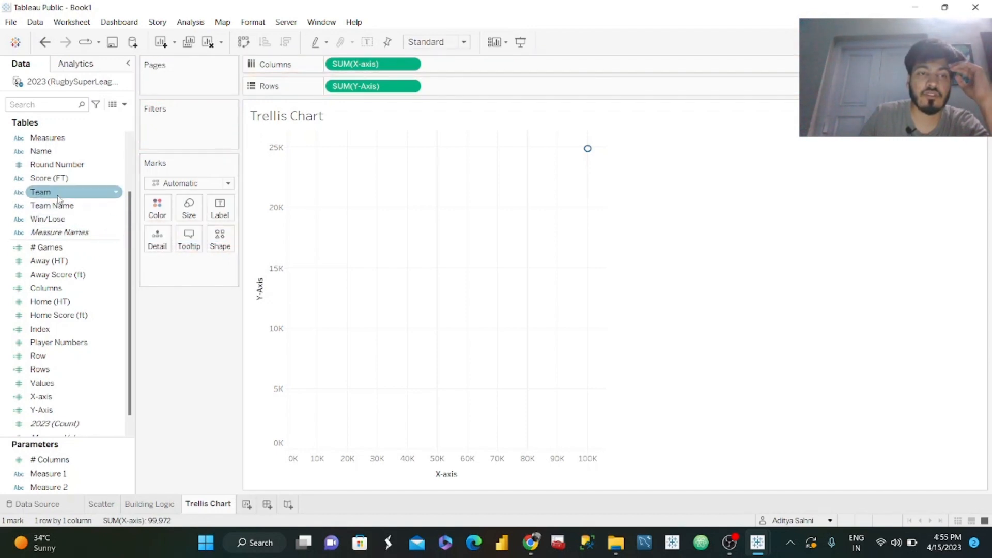
{"action": "left_click_drag", "start_coordinate": [40, 192], "coordinate": [162, 246]}
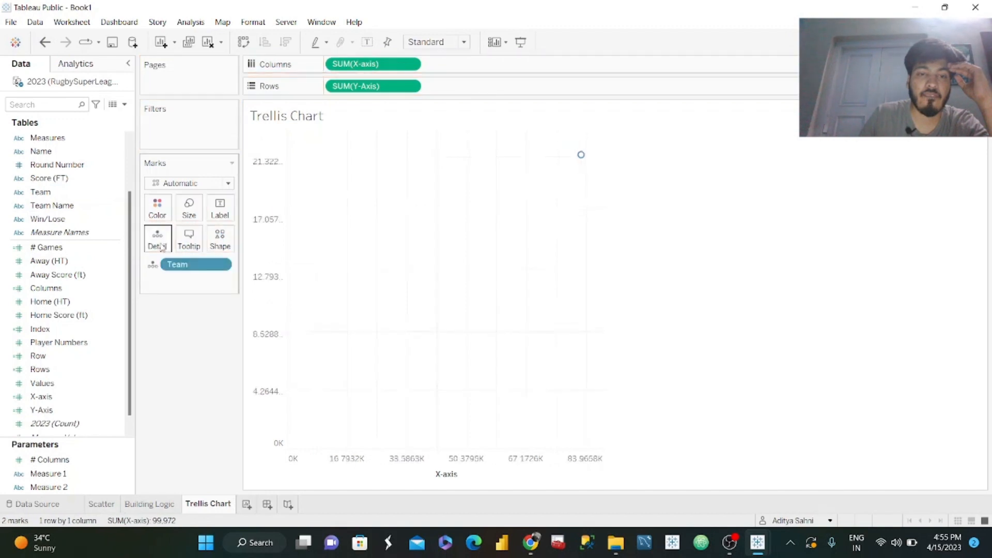
Add Name to the marks' detail and use Team Name there in place of Team.
{"action": "left_click_drag", "start_coordinate": [67, 151], "coordinate": [153, 252]}
{"action": "left_click", "coordinate": [77, 209]}
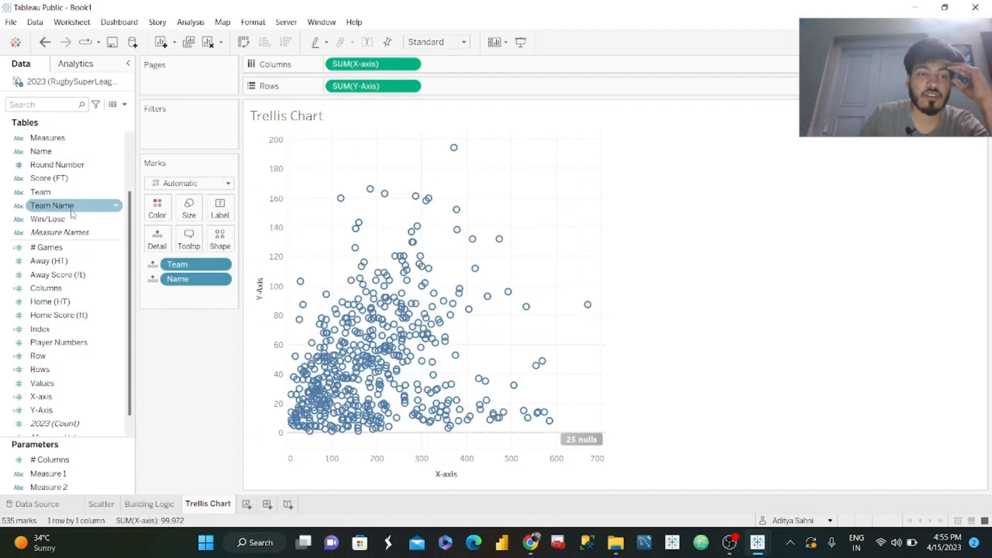
{"action": "left_click_drag", "start_coordinate": [72, 214], "coordinate": [191, 403]}
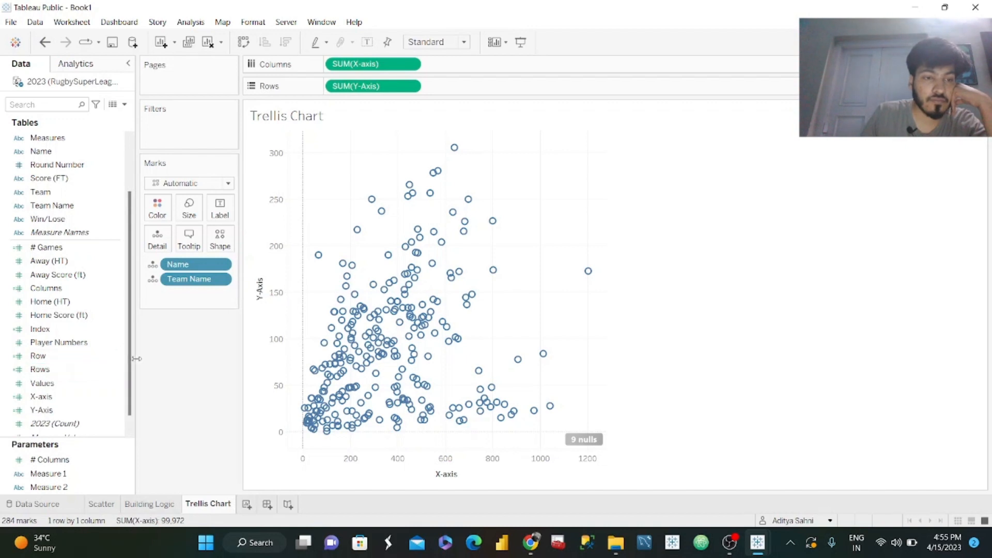
Delete the redundant Row calculated field from the data source, keeping Rows.
{"action": "left_click", "coordinate": [118, 369]}
{"action": "left_click", "coordinate": [165, 163]}
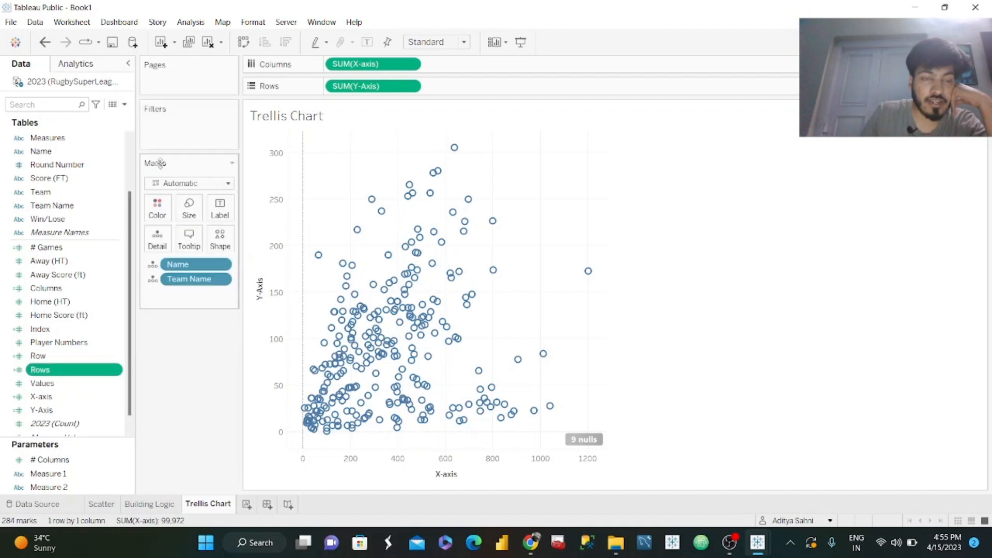
{"action": "left_click", "coordinate": [932, 276]}
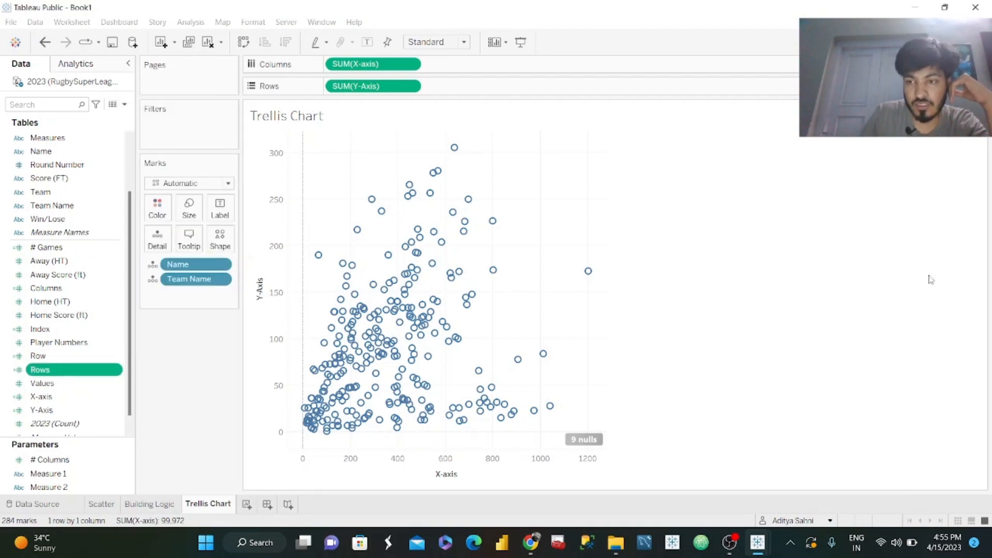
{"action": "right_click", "coordinate": [117, 356]}
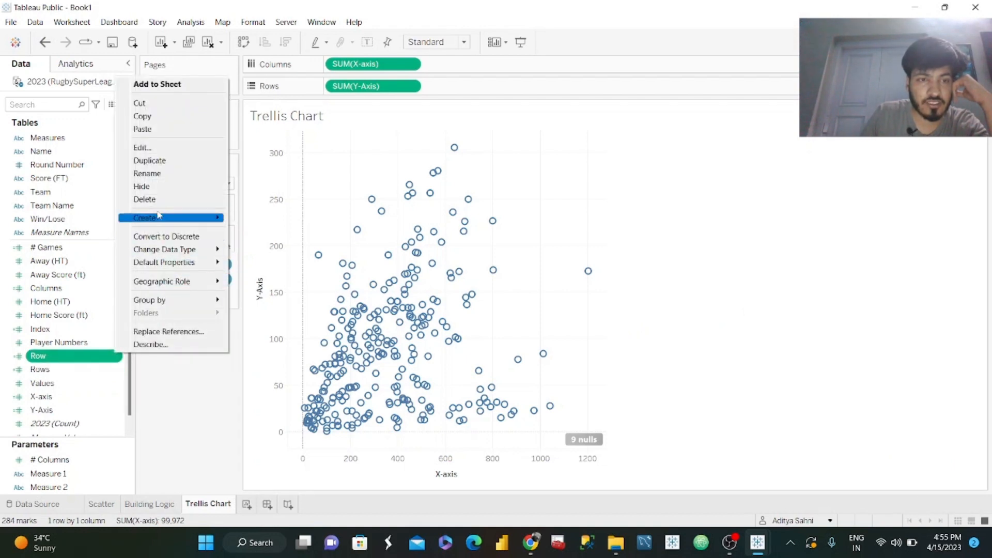
{"action": "left_click", "coordinate": [146, 200]}
Place Rows ahead of SUM(Y-Axis) and Columns ahead of SUM(X-axis), and make both calculations discrete.
{"action": "left_click_drag", "start_coordinate": [57, 357], "coordinate": [333, 87]}
{"action": "left_click_drag", "start_coordinate": [64, 290], "coordinate": [328, 64]}
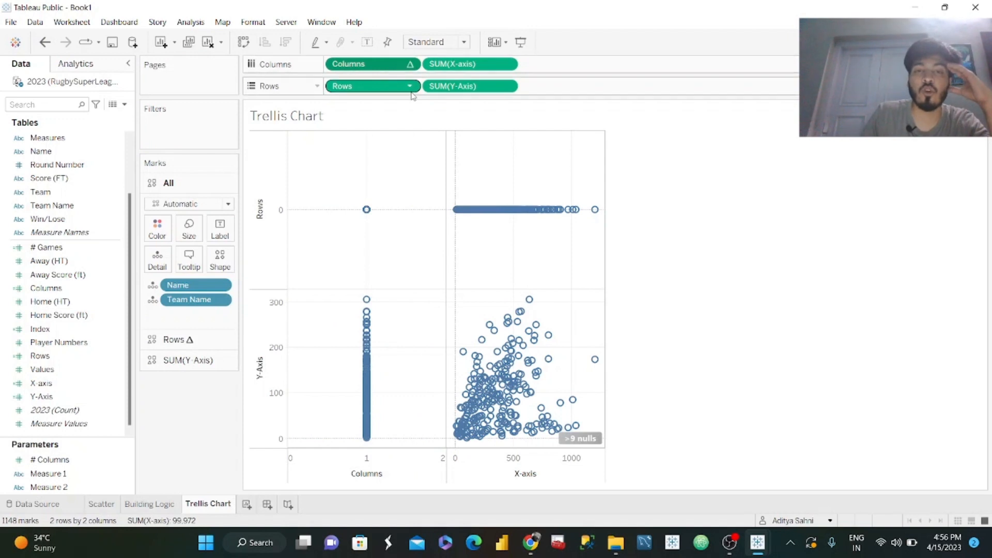
{"action": "left_click", "coordinate": [411, 65]}
{"action": "left_click", "coordinate": [358, 161]}
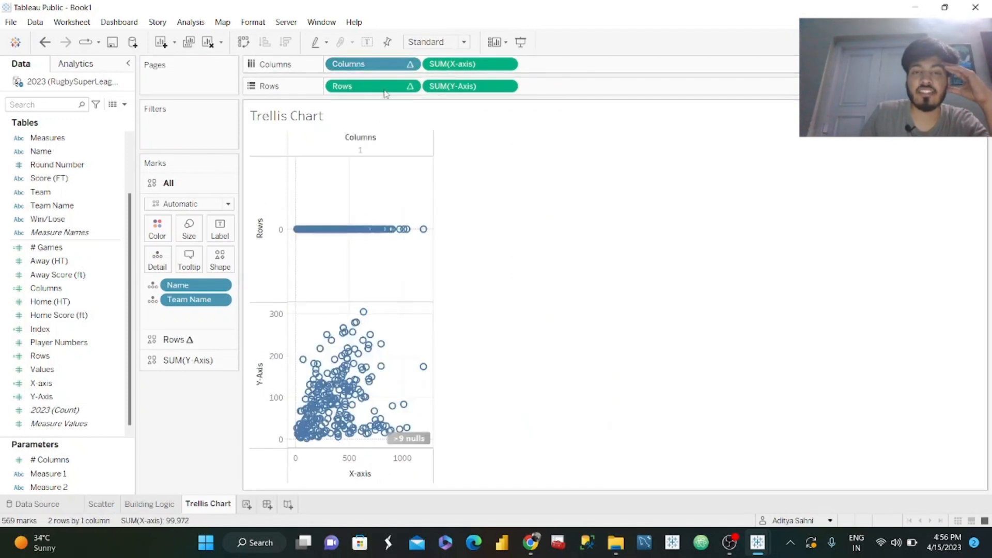
{"action": "left_click", "coordinate": [410, 85]}
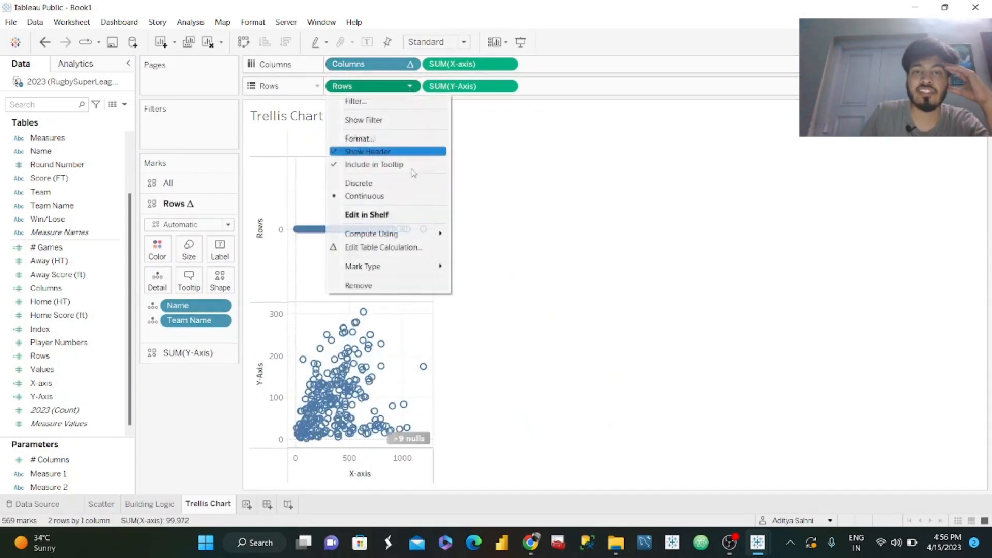
{"action": "left_click", "coordinate": [362, 183]}
Compute the Columns table calculation over the specific dimensions Team Name, then Name, at the level of Team Name.
{"action": "left_click", "coordinate": [410, 64]}
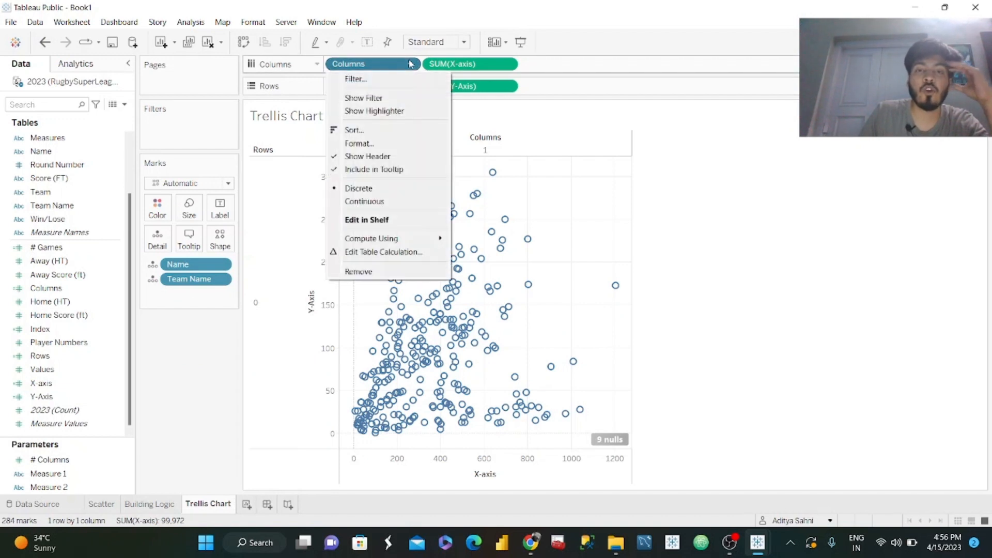
{"action": "left_click", "coordinate": [391, 251]}
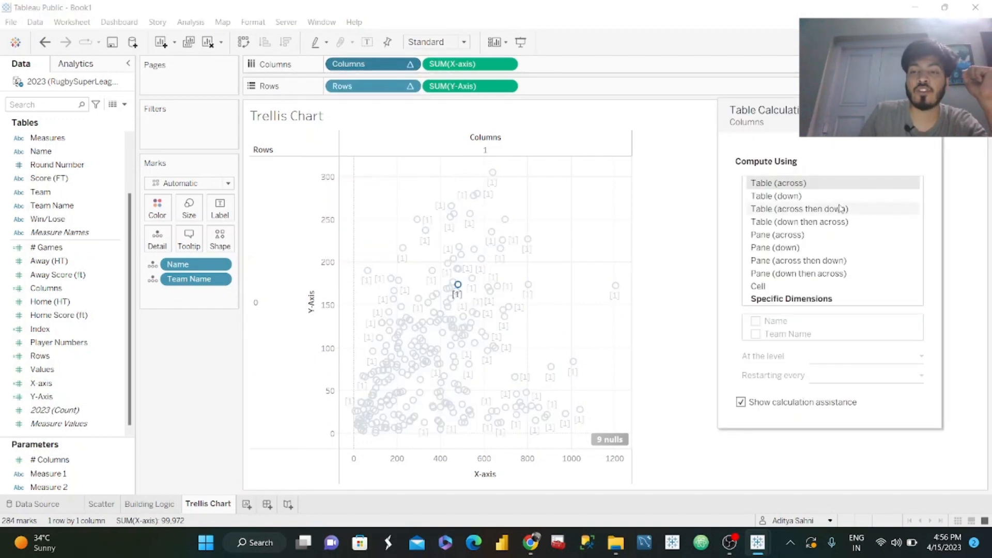
{"action": "left_click", "coordinate": [794, 298]}
{"action": "left_click_drag", "start_coordinate": [781, 335], "coordinate": [777, 317]}
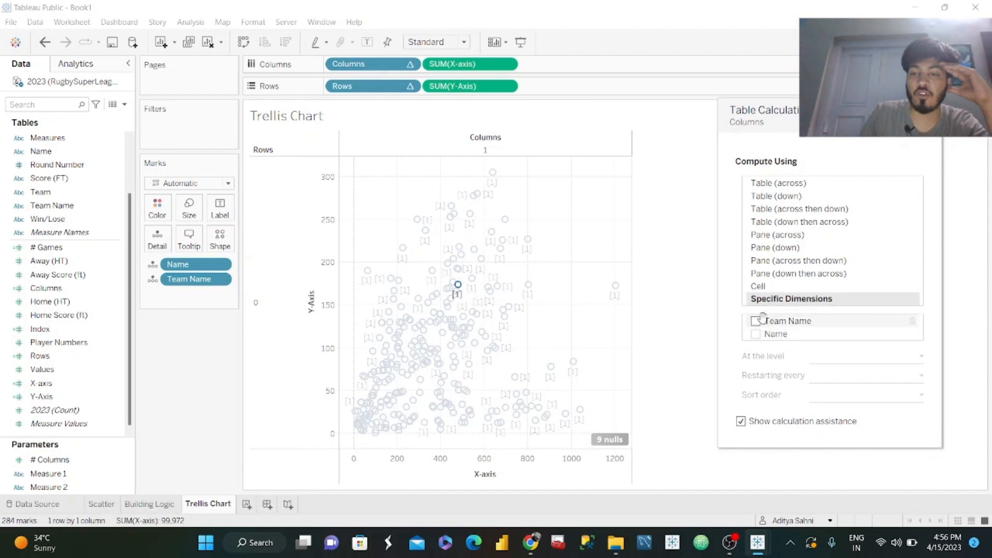
{"action": "left_click", "coordinate": [756, 321]}
{"action": "left_click", "coordinate": [756, 334]}
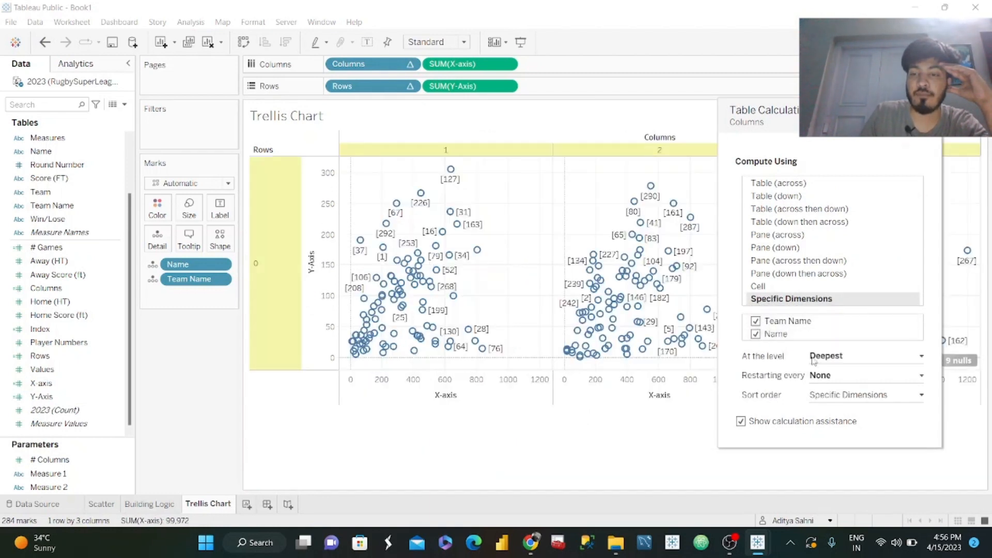
{"action": "left_click", "coordinate": [853, 365]}
{"action": "left_click", "coordinate": [853, 380]}
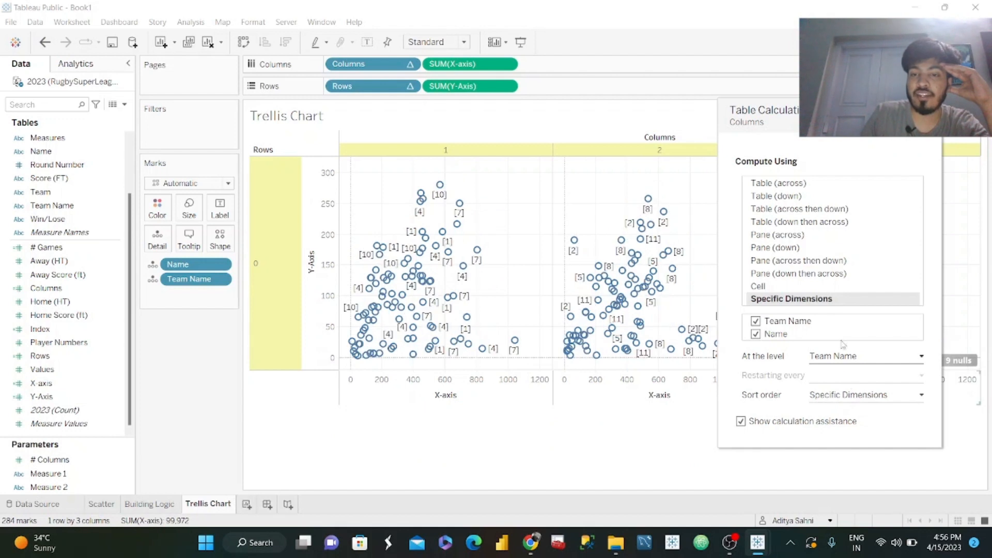
{"action": "left_click", "coordinate": [930, 111]}
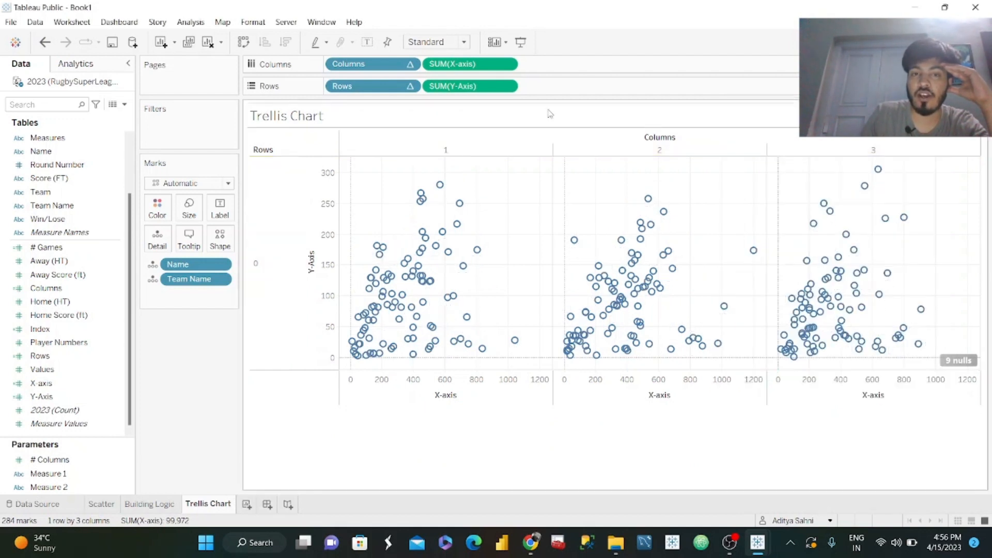
Compute the Rows table calculation over the specific dimensions Team Name, then Name, at the level of Team Name.
{"action": "left_click", "coordinate": [411, 86]}
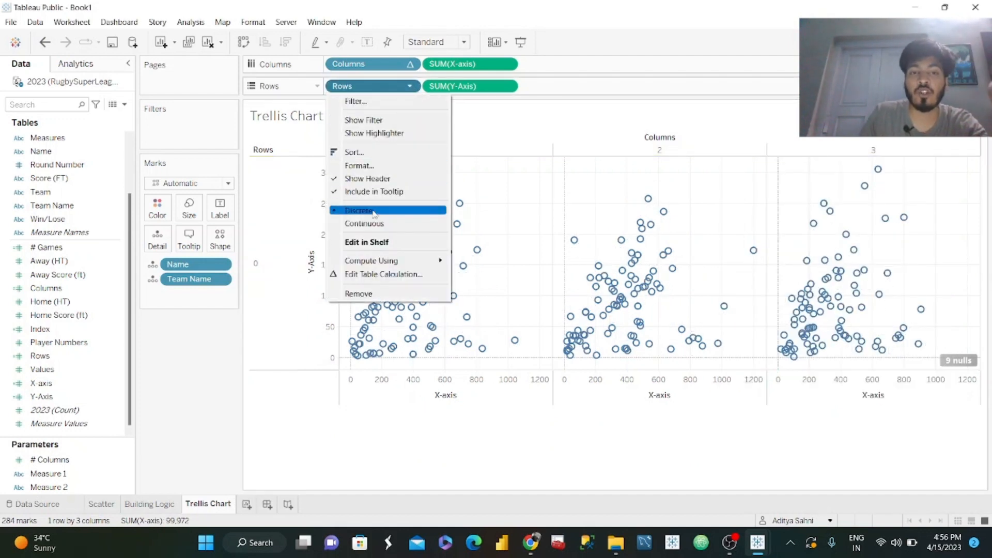
{"action": "left_click", "coordinate": [390, 275]}
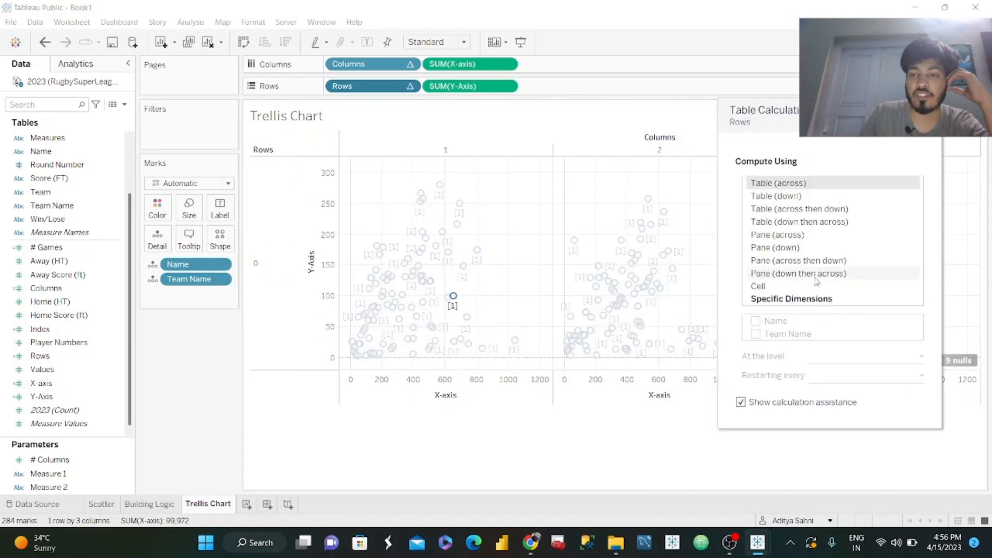
{"action": "left_click", "coordinate": [791, 299]}
{"action": "left_click_drag", "start_coordinate": [788, 334], "coordinate": [781, 317]}
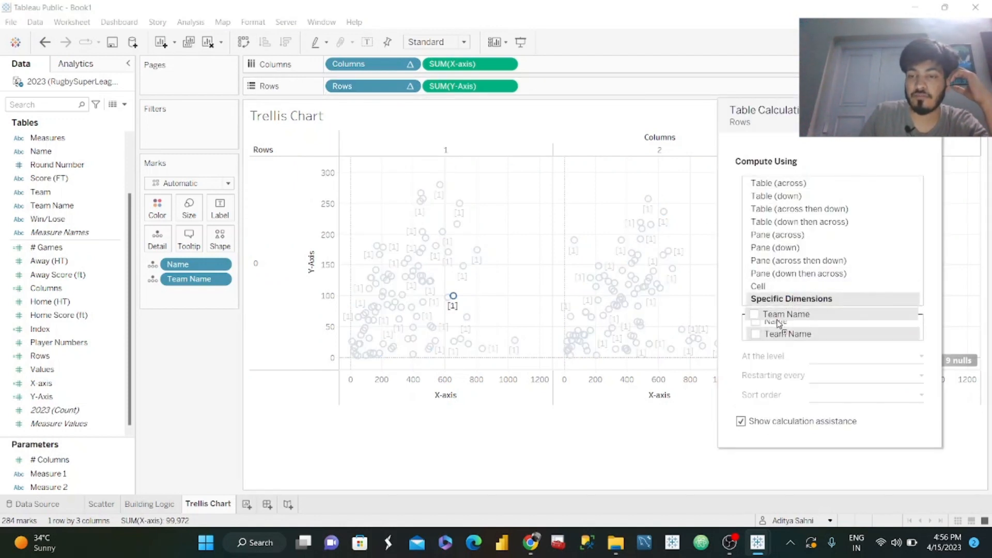
{"action": "left_click", "coordinate": [756, 321]}
{"action": "left_click", "coordinate": [756, 334]}
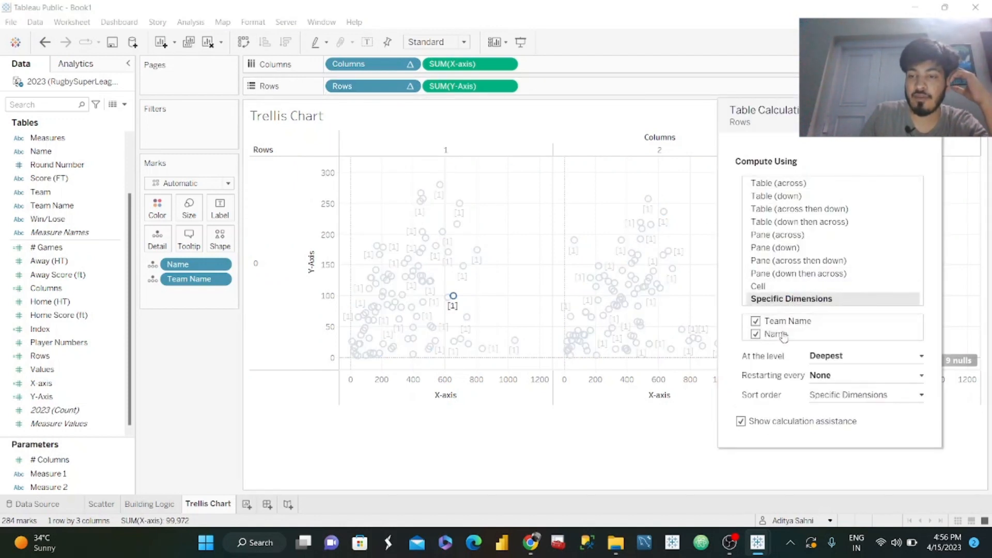
{"action": "left_click", "coordinate": [869, 358]}
{"action": "left_click", "coordinate": [851, 379]}
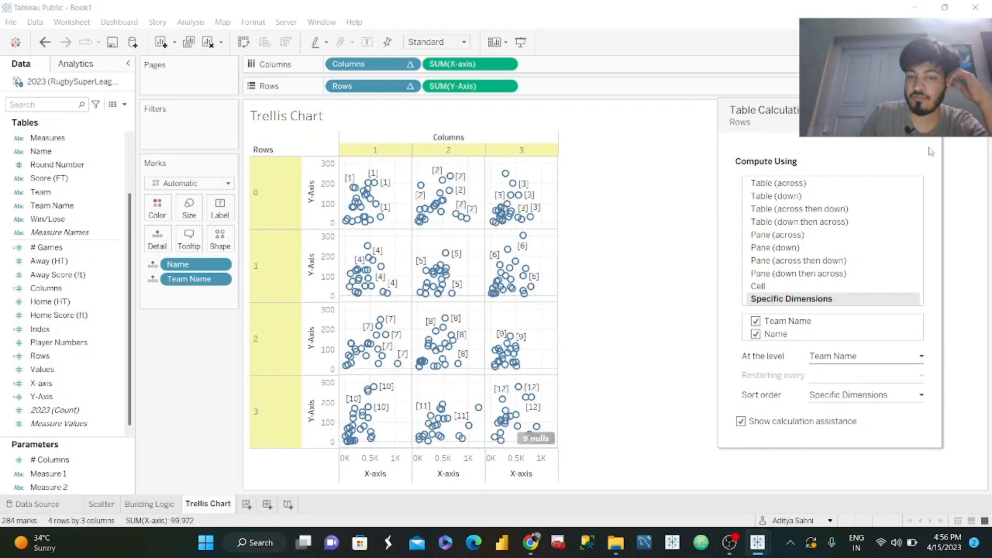
{"action": "left_click", "coordinate": [603, 358]}
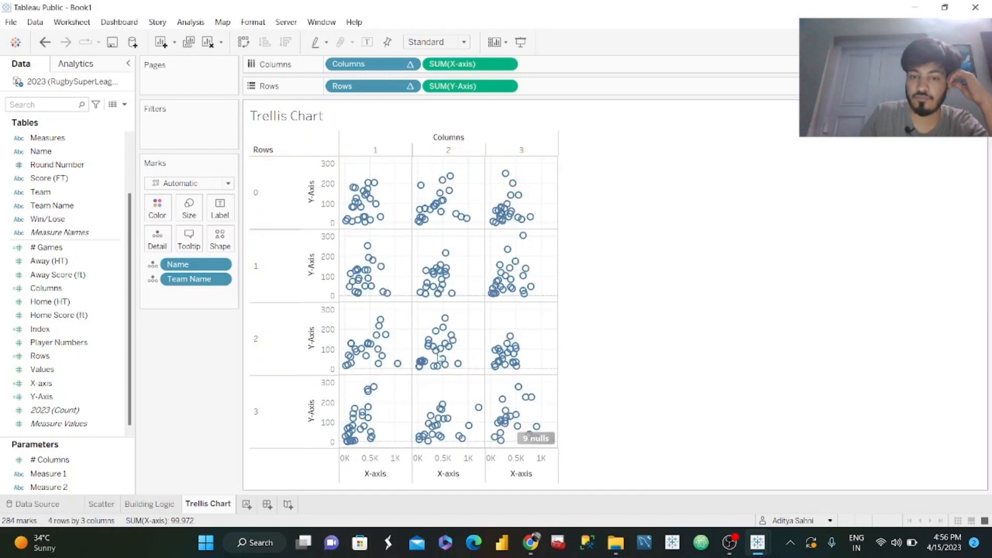
Hide the null-values indicator on the chart and change the mark type to Circle.
{"action": "left_click", "coordinate": [536, 439]}
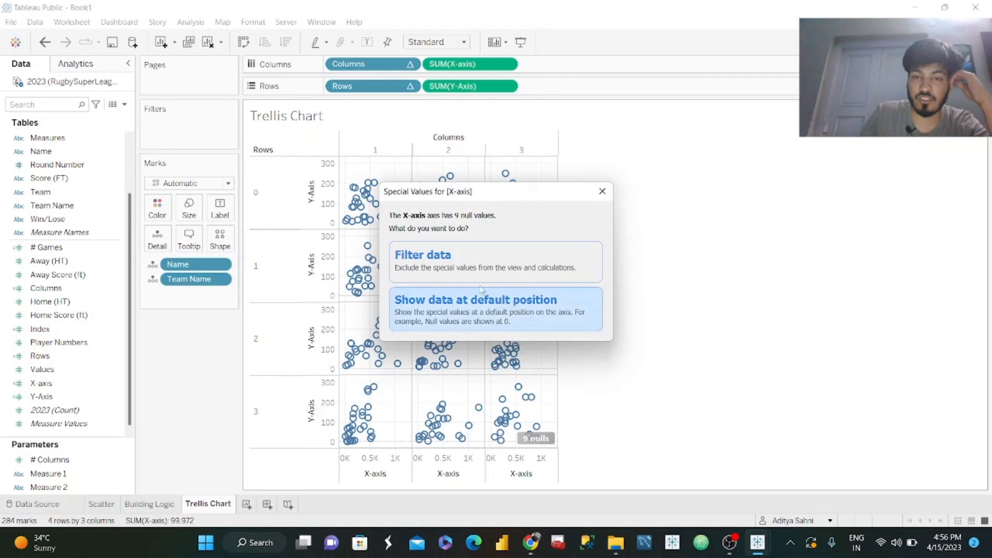
{"action": "left_click", "coordinate": [602, 192]}
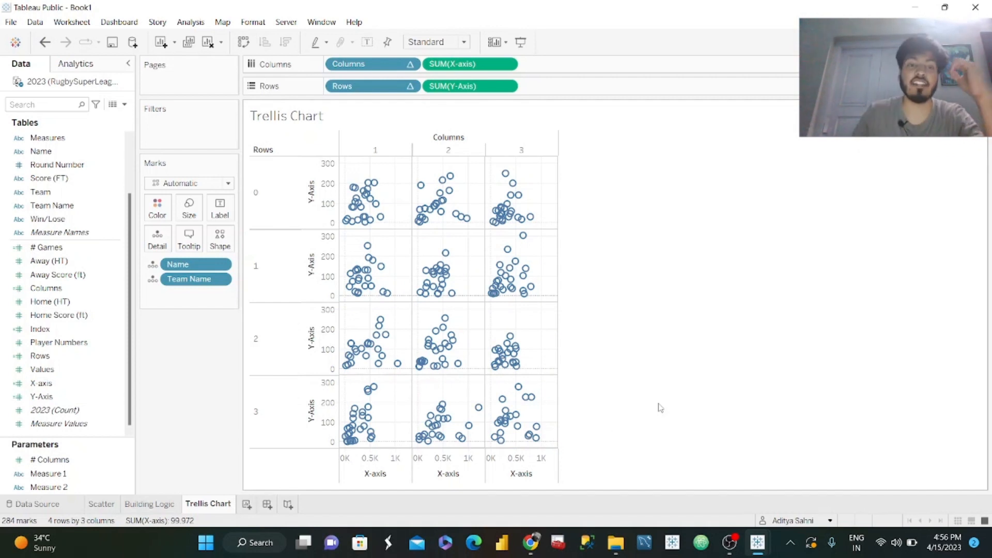
{"action": "left_click", "coordinate": [220, 183]}
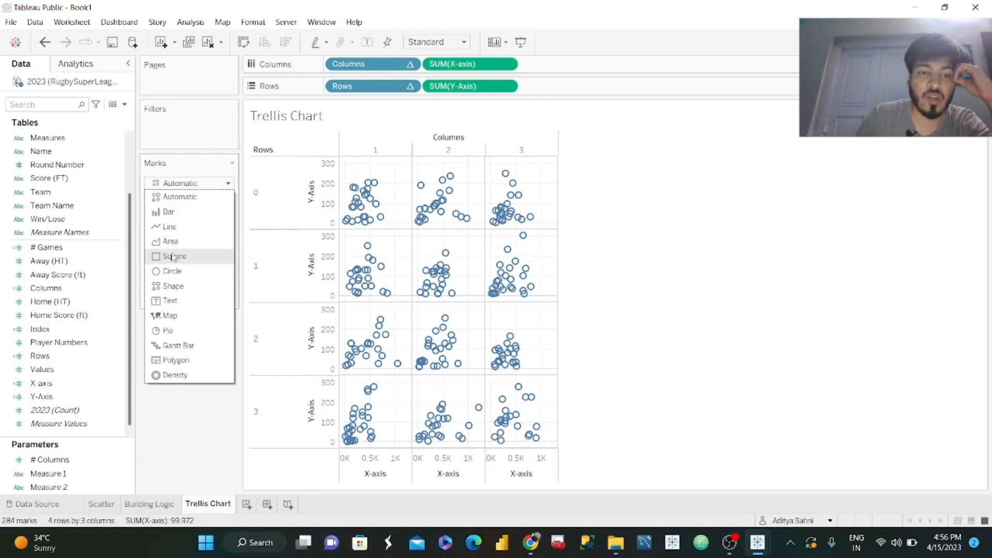
{"action": "left_click", "coordinate": [174, 271]}
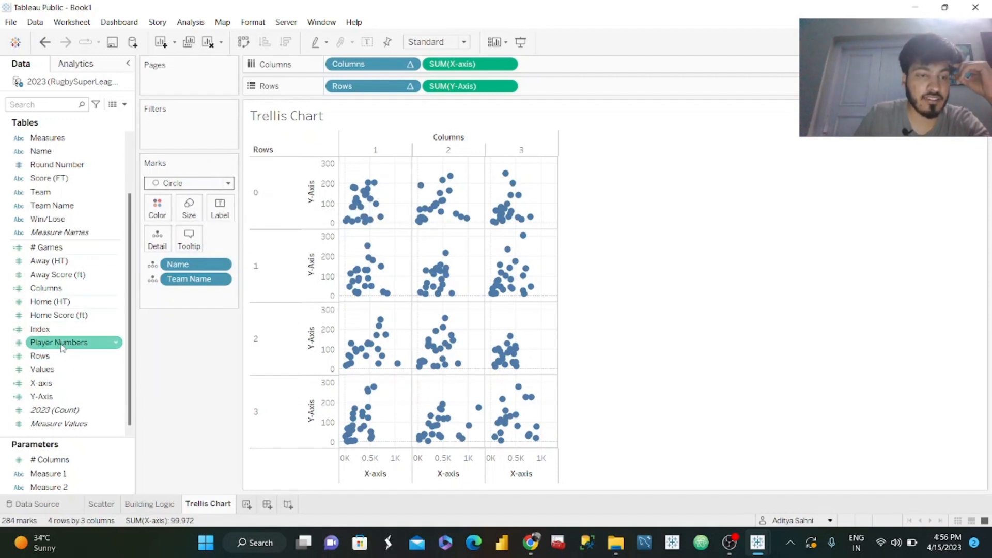
Size the circles by # Games and slightly reduce the overall mark size.
{"action": "left_click_drag", "start_coordinate": [47, 248], "coordinate": [189, 209]}
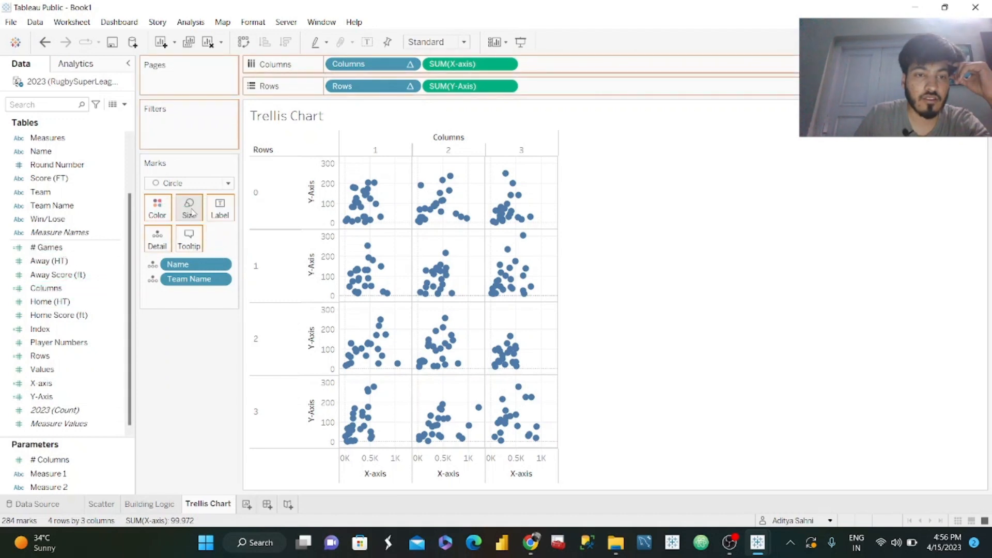
{"action": "left_click", "coordinate": [187, 212]}
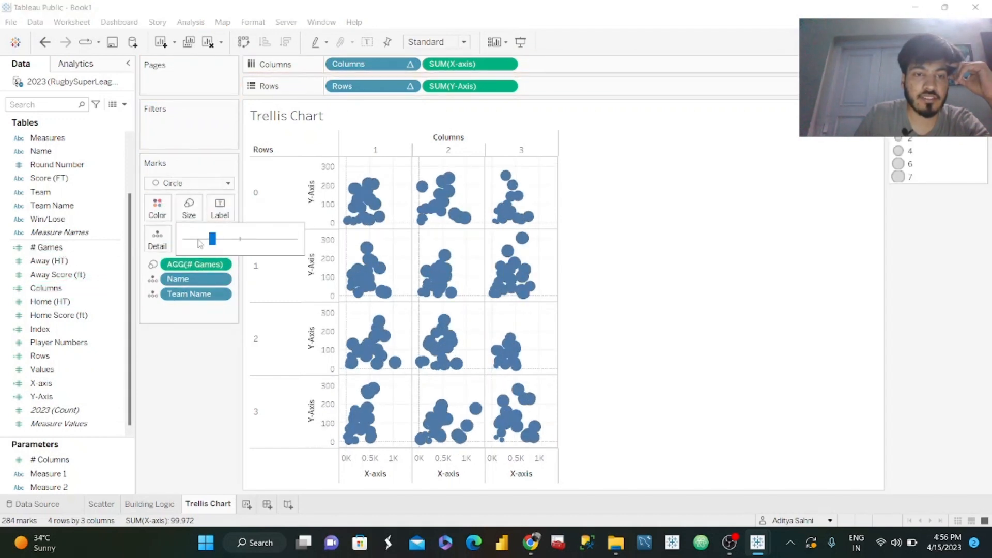
{"action": "left_click_drag", "start_coordinate": [209, 240], "coordinate": [207, 239]}
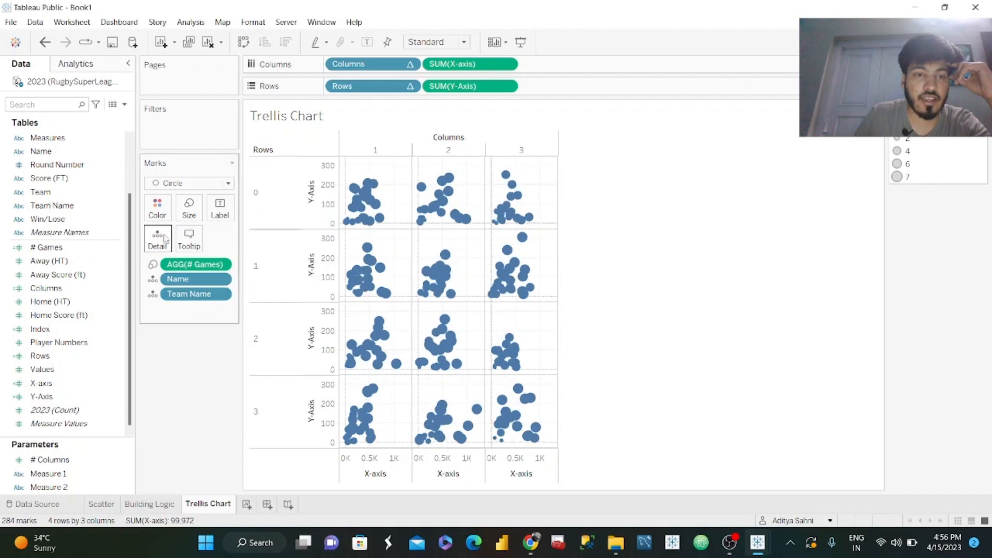
Color the circles teal and lower their opacity to 69%.
{"action": "left_click", "coordinate": [164, 216]}
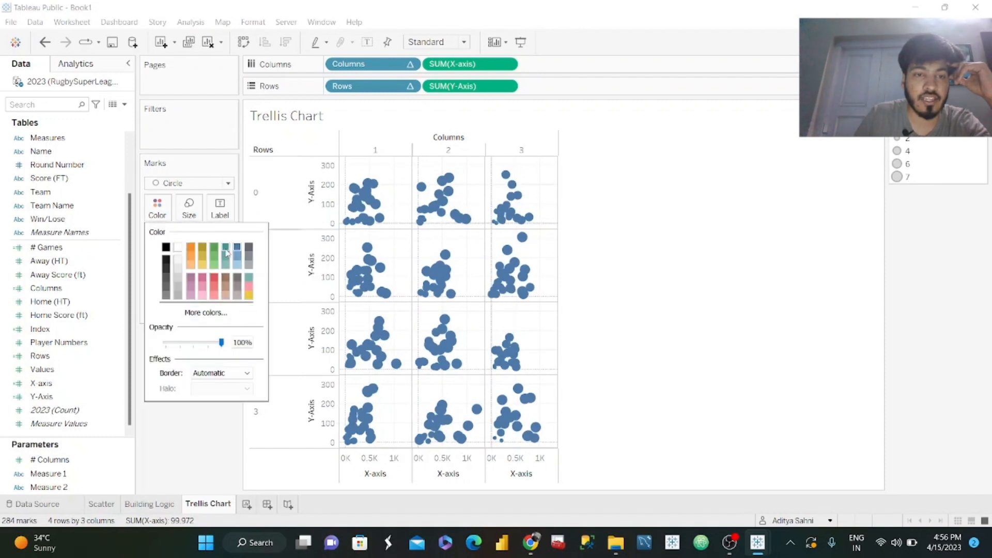
{"action": "left_click_drag", "start_coordinate": [221, 342], "coordinate": [204, 343]}
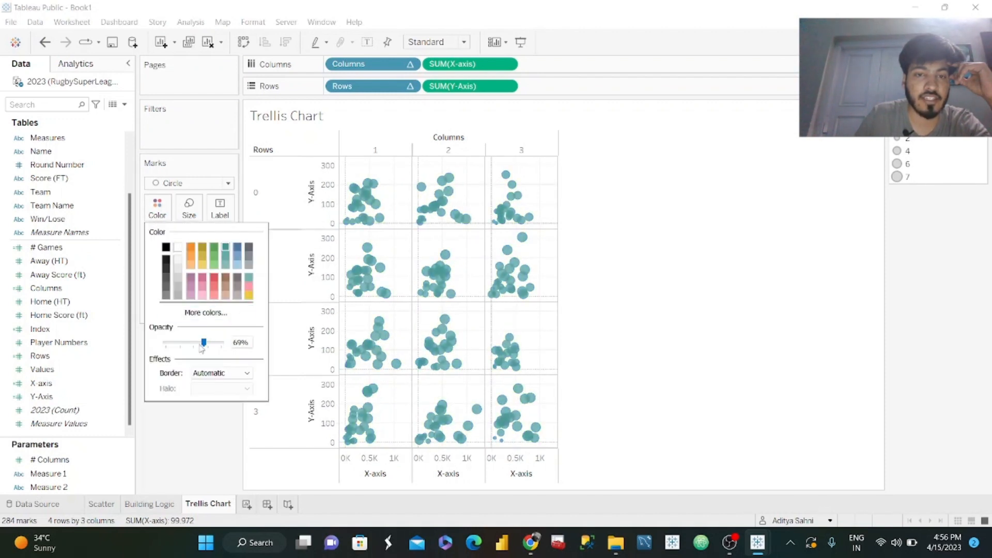
Close the circle color settings and fit the trellis chart to Entire View.
{"action": "left_click", "coordinate": [185, 422]}
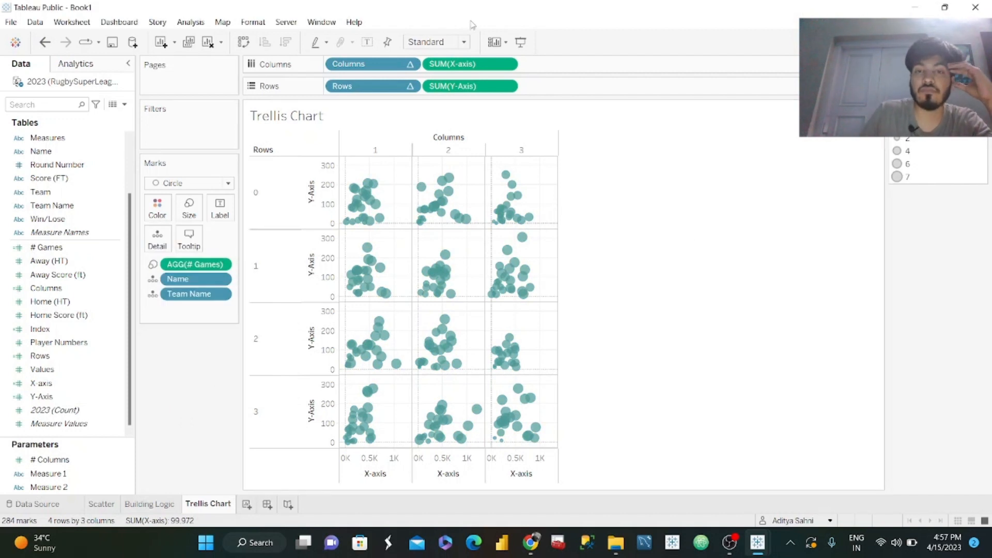
{"action": "left_click", "coordinate": [443, 42]}
{"action": "left_click", "coordinate": [445, 88]}
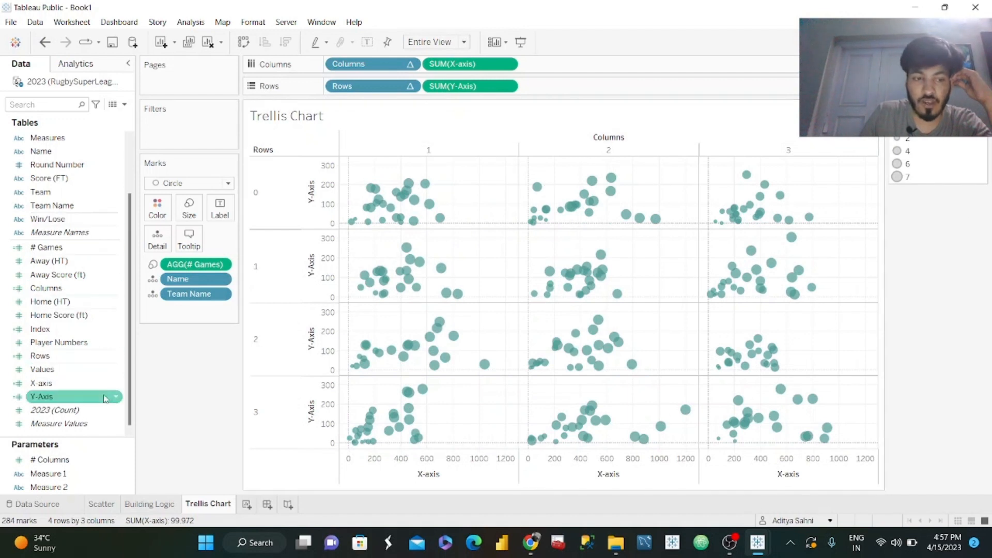
Show the # Columns parameter control and test the trellis with 4 columns before restoring the value to 3.
{"action": "right_click", "coordinate": [126, 461]}
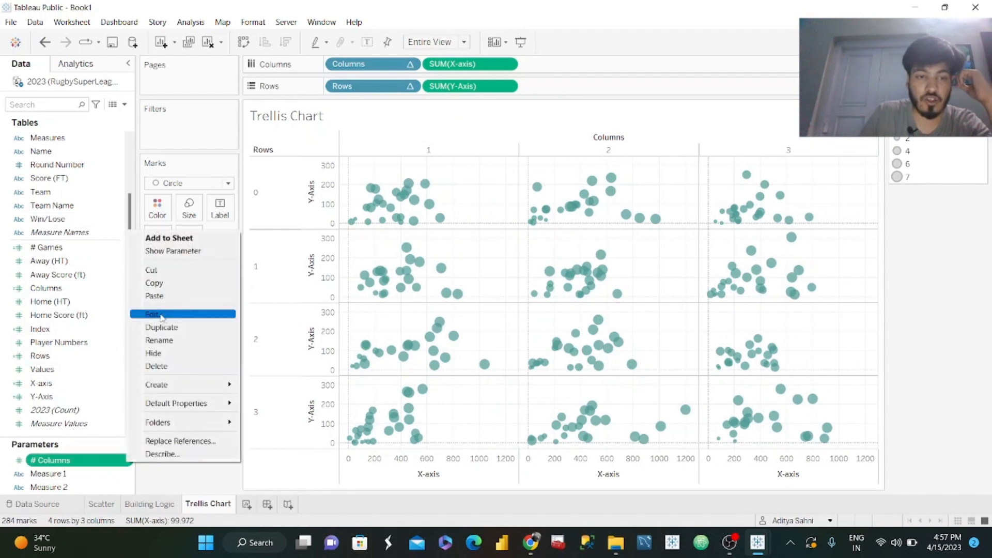
{"action": "left_click", "coordinate": [178, 253]}
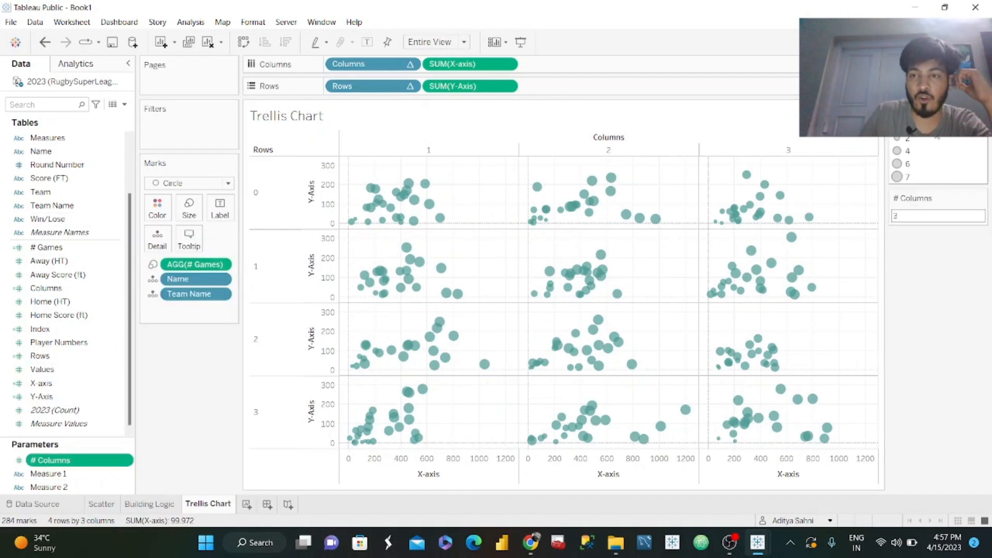
{"action": "left_click", "coordinate": [898, 216]}
{"action": "type", "text": "4"}
{"action": "key", "text": "Return"}
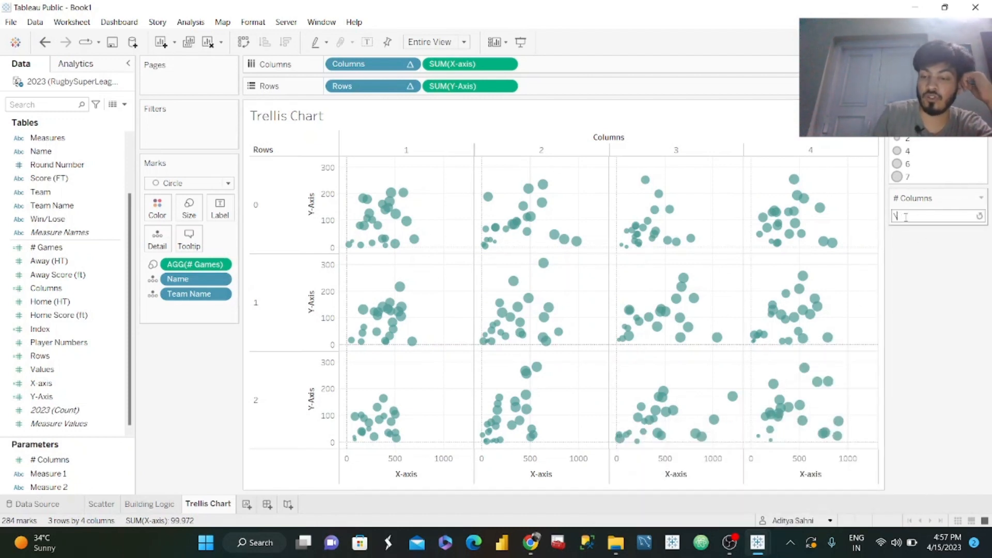
{"action": "key", "text": "Return"}
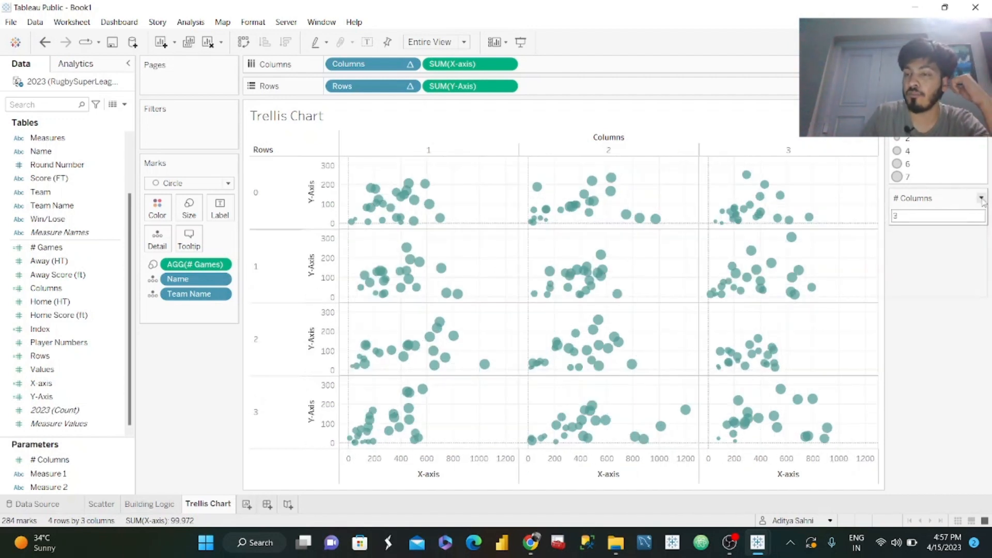
{"action": "left_click", "coordinate": [981, 199]}
{"action": "left_click", "coordinate": [921, 335]}
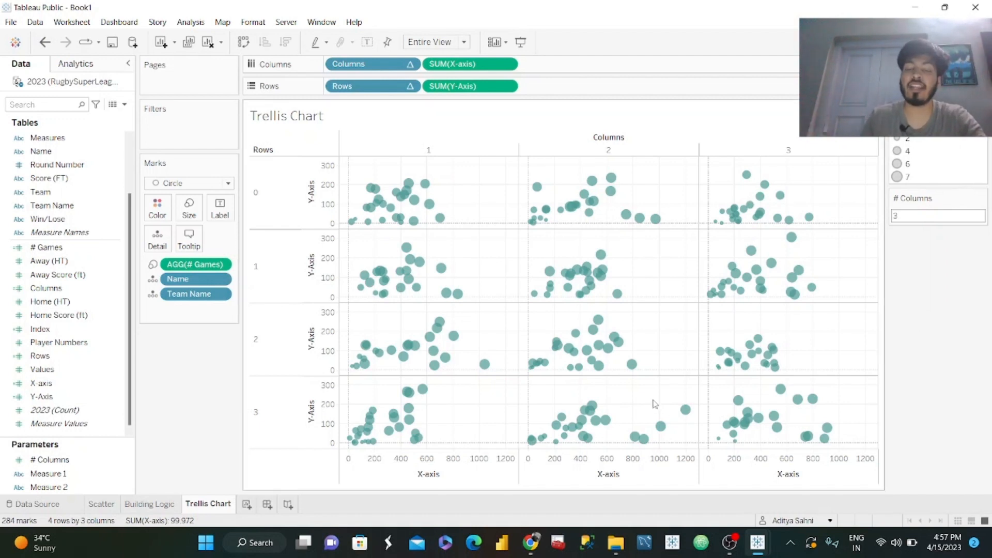
Set the X-axis title to use the value of the Measure 1 parameter.
{"action": "right_click", "coordinate": [429, 474]}
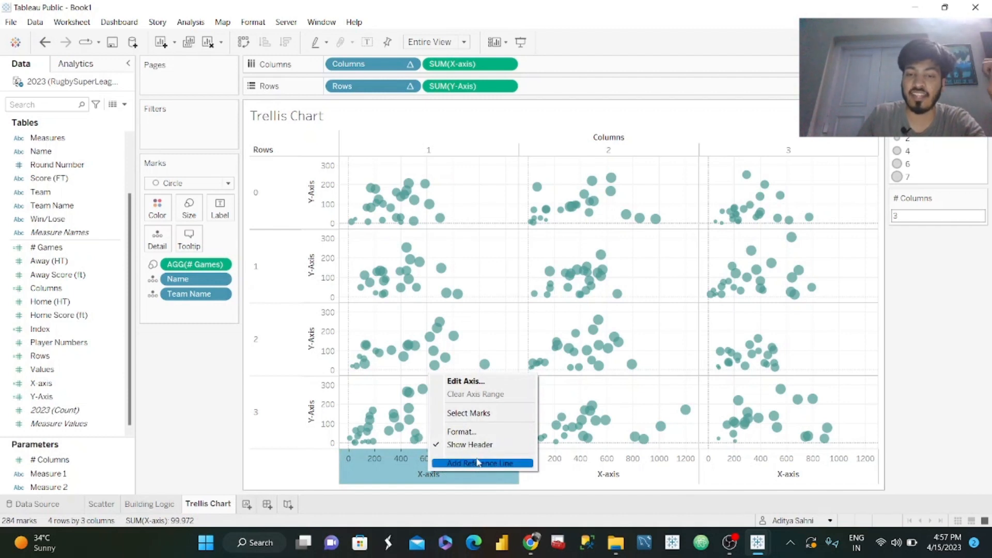
{"action": "left_click", "coordinate": [480, 381]}
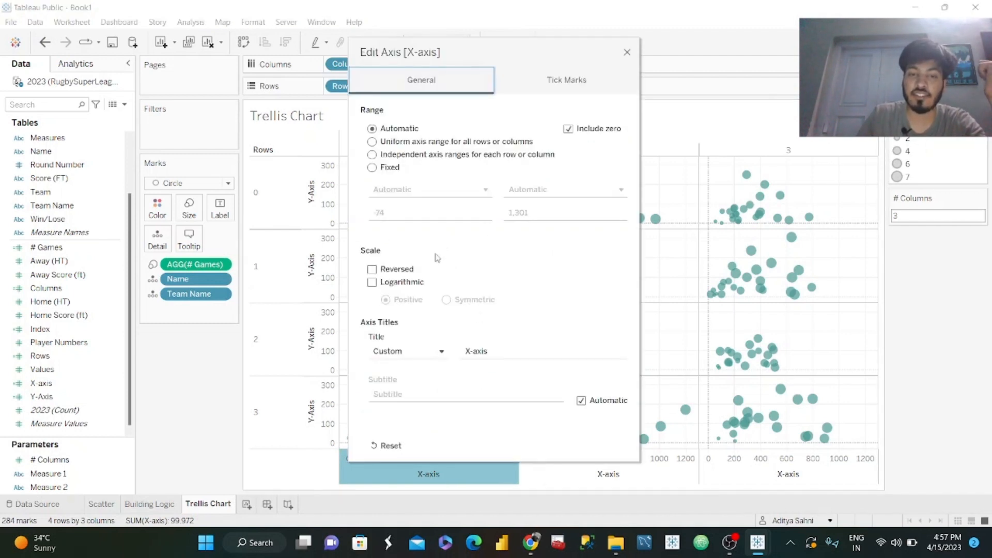
{"action": "left_click", "coordinate": [414, 350]}
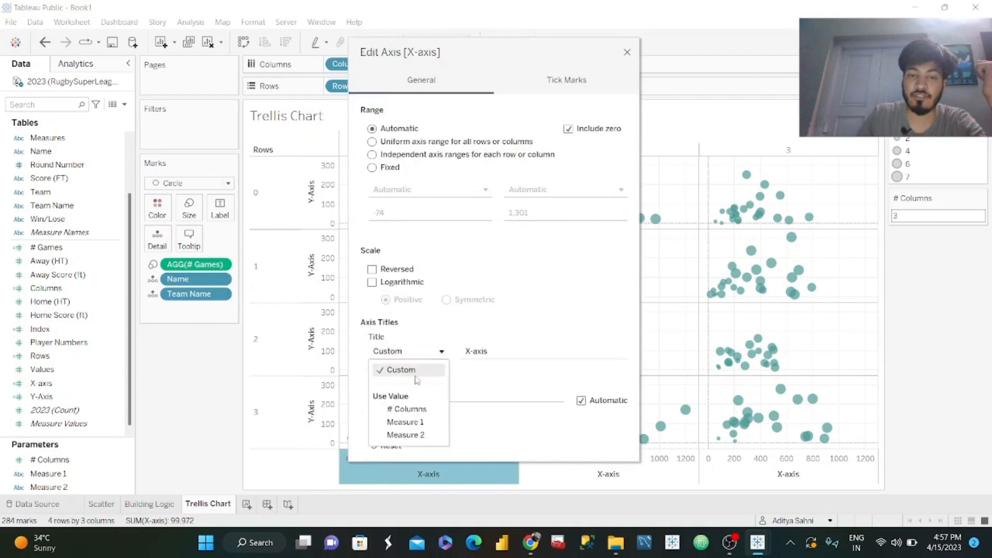
{"action": "left_click", "coordinate": [413, 422]}
{"action": "left_click", "coordinate": [628, 54]}
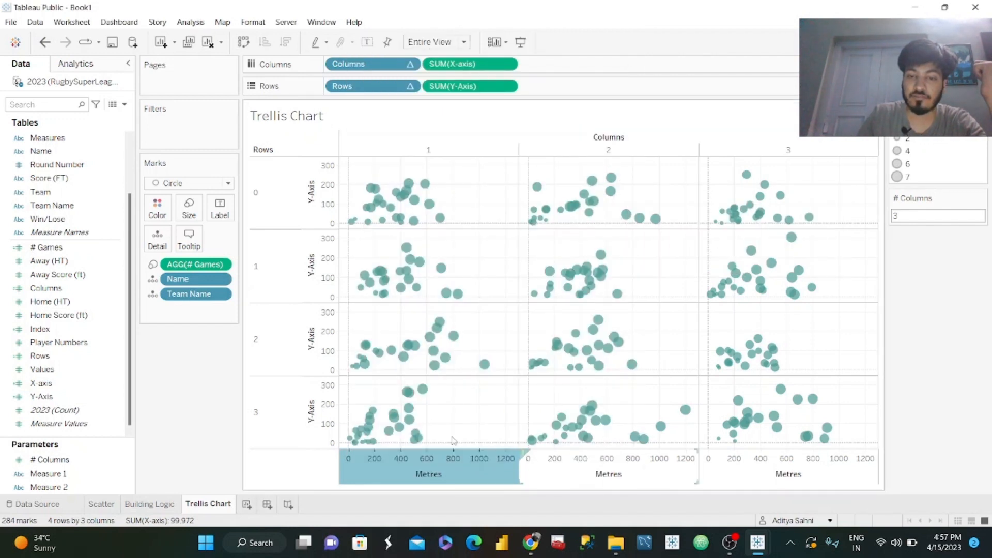
Set the Y-Axis title to use the value of the Measure 2 parameter.
{"action": "right_click", "coordinate": [306, 422]}
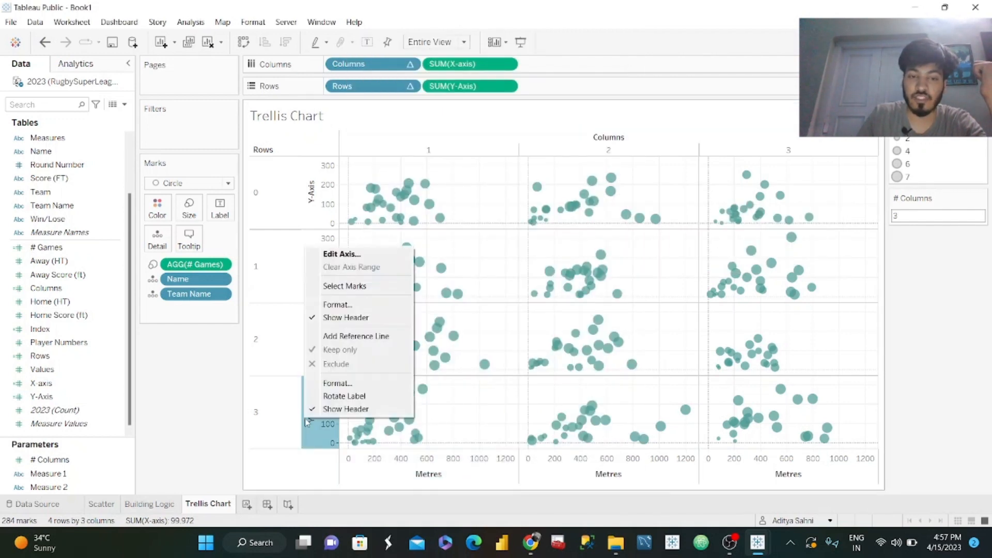
{"action": "left_click", "coordinate": [354, 254]}
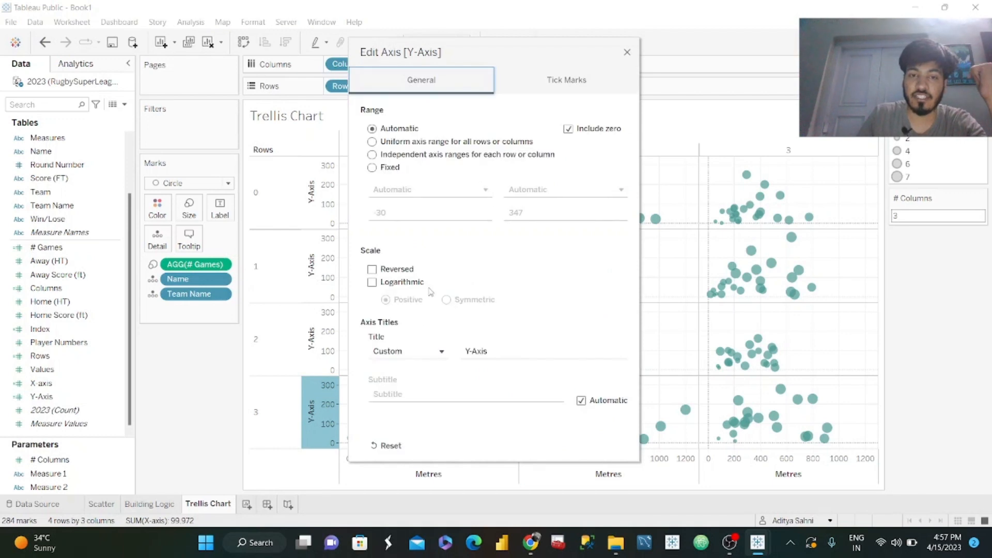
{"action": "left_click", "coordinate": [419, 351]}
{"action": "left_click", "coordinate": [411, 436]}
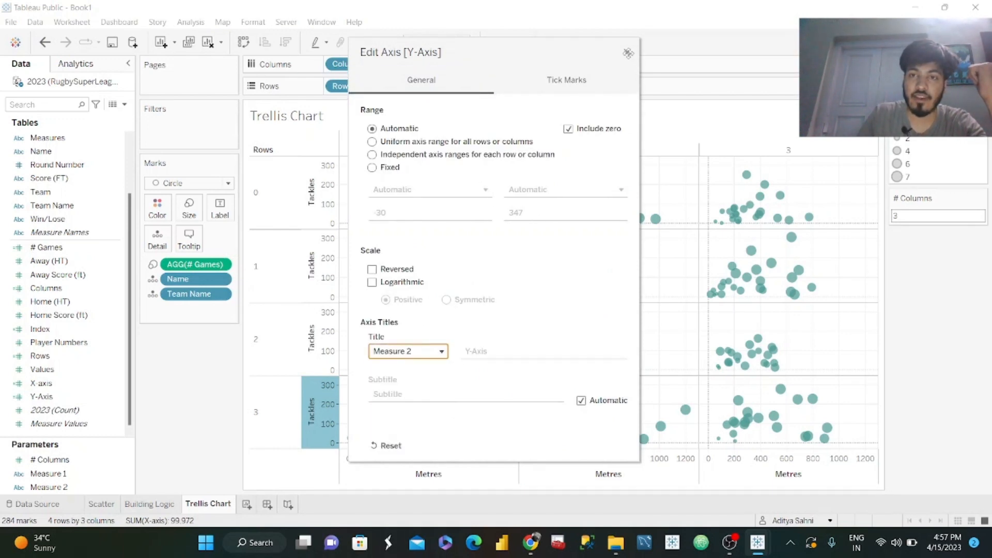
{"action": "left_click", "coordinate": [628, 53]}
Hide the Rows and Columns number headers around the trellis chart.
{"action": "left_click", "coordinate": [272, 200]}
{"action": "right_click", "coordinate": [272, 201]}
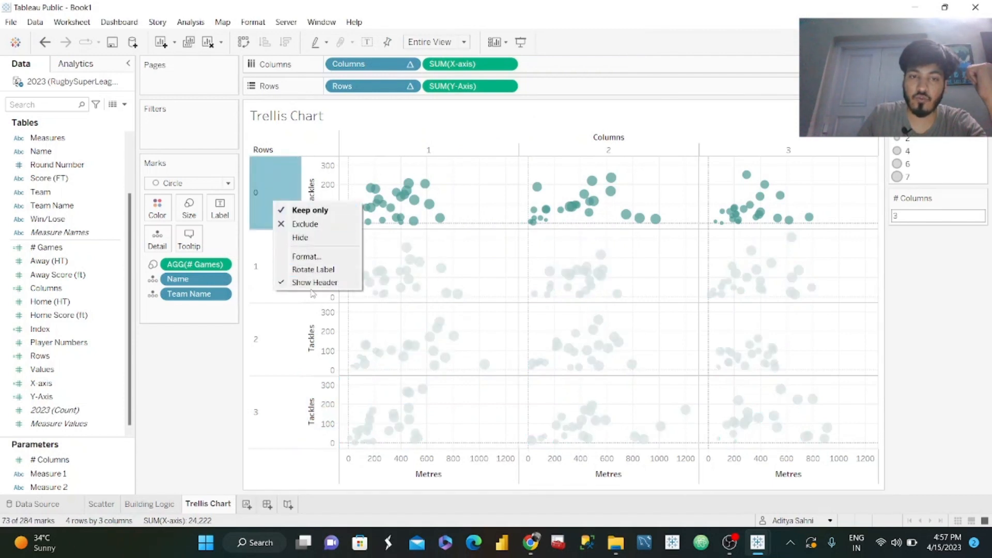
{"action": "left_click", "coordinate": [314, 282]}
{"action": "left_click", "coordinate": [395, 151]}
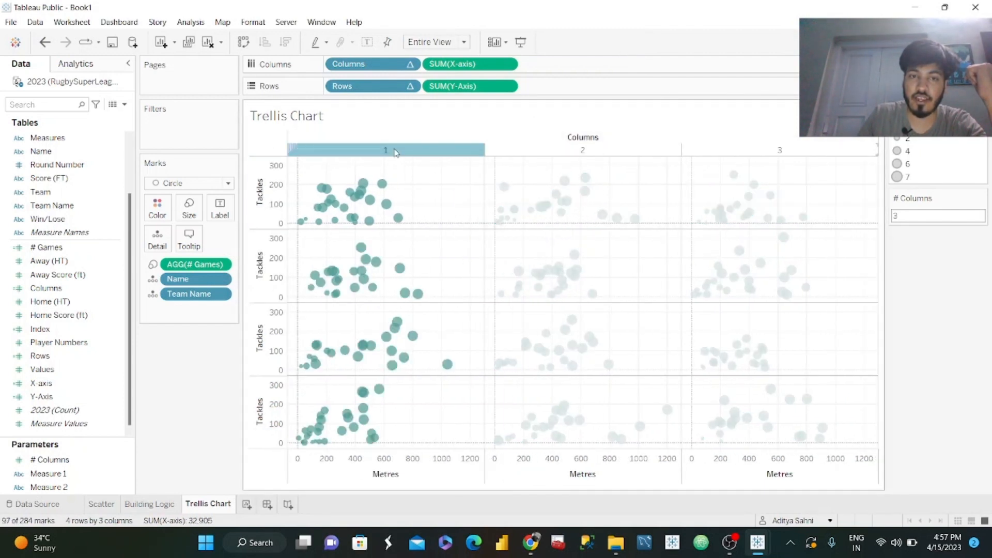
{"action": "right_click", "coordinate": [395, 151]}
{"action": "left_click", "coordinate": [454, 230]}
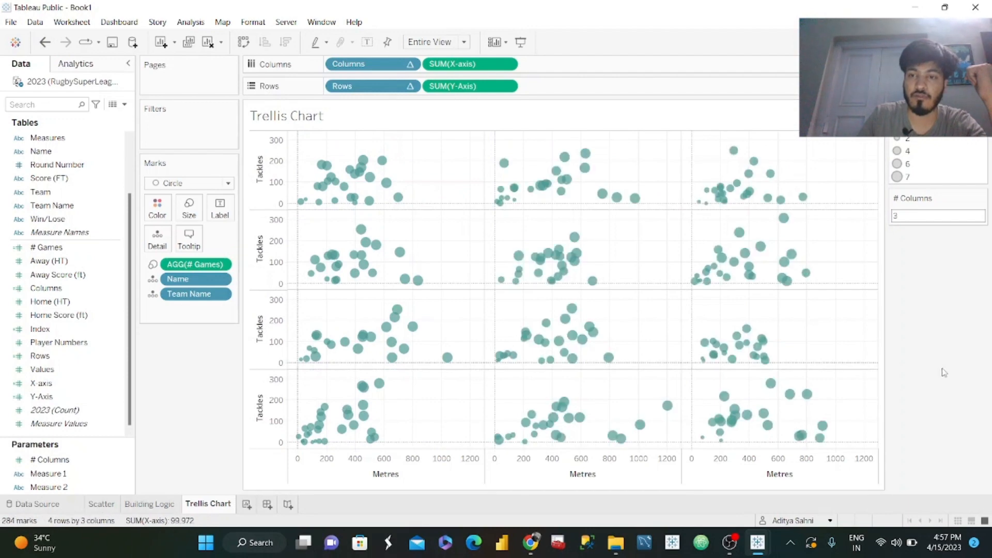
Check the published WOW2023 Week 13 dashboard in Chrome and, back in Tableau, start a calculated field named Titles.
{"action": "left_click", "coordinate": [530, 543]}
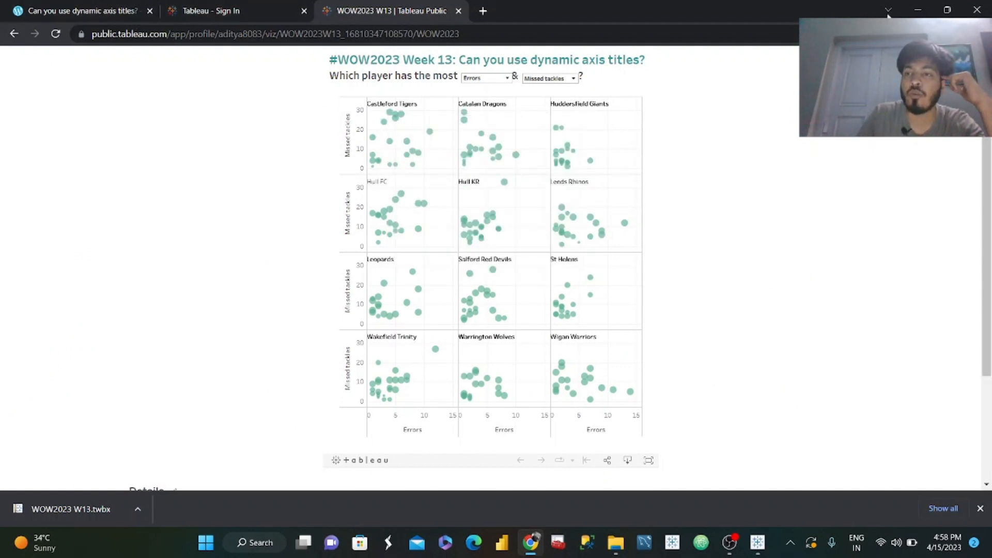
{"action": "left_click", "coordinate": [918, 12]}
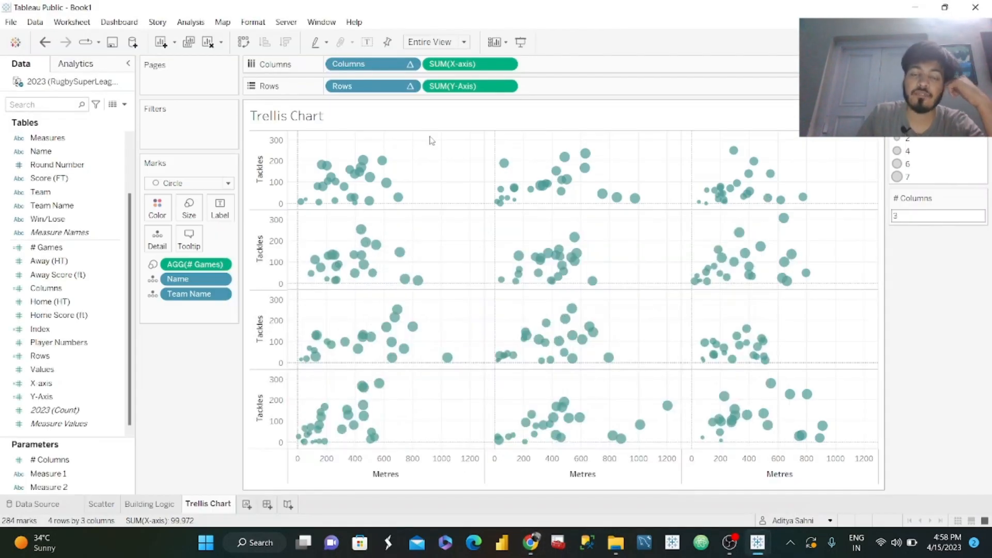
{"action": "left_click", "coordinate": [125, 105]}
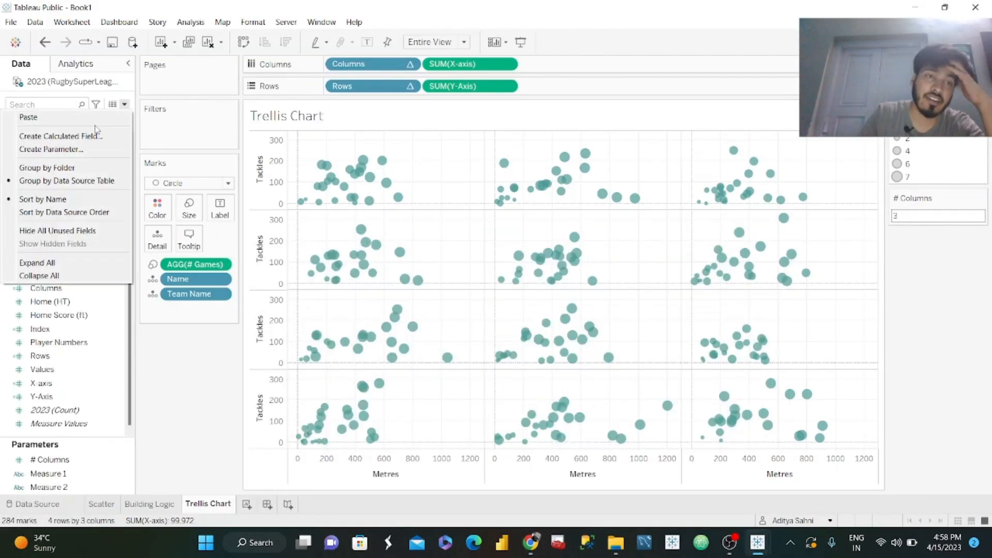
{"action": "left_click", "coordinate": [66, 135]}
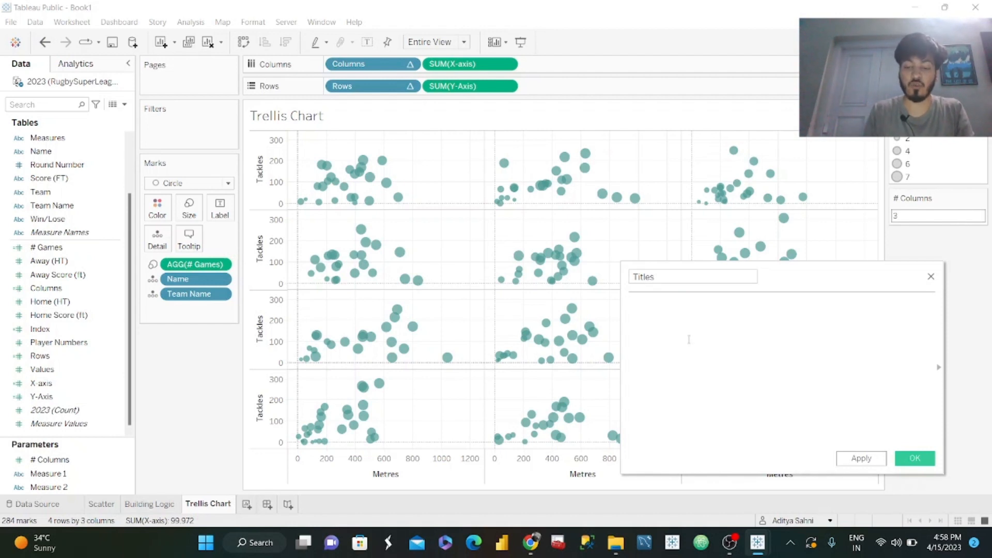
Enter a WINDOW_MAX formula around the SUM of the Y-Axis field in the Titles calculation.
{"action": "type", "text": "WINDOW"}
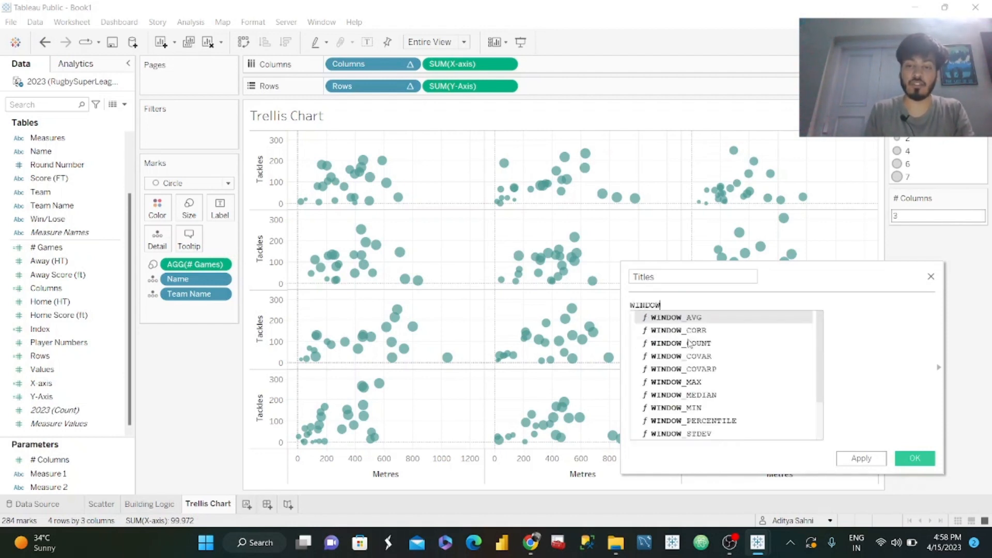
{"action": "type", "text": "_MAX("}
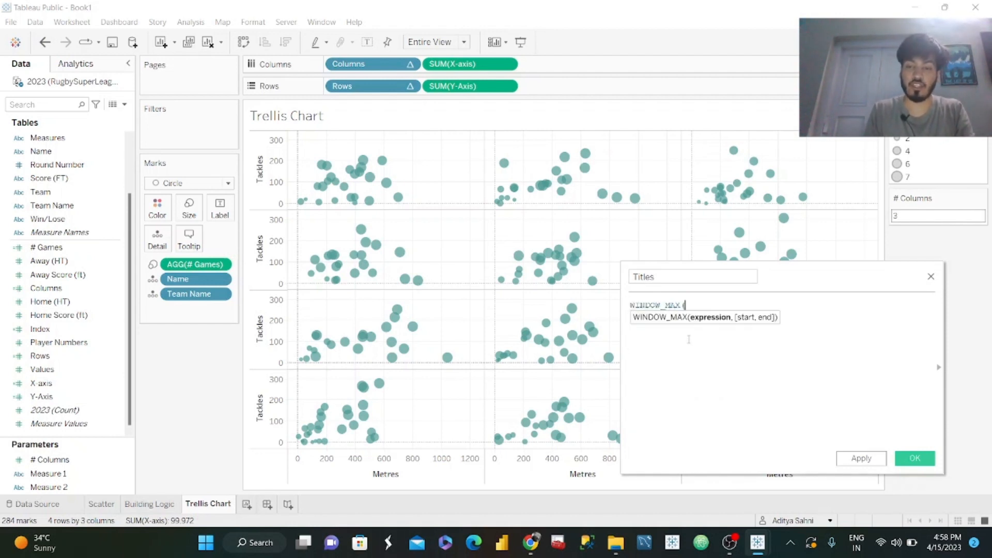
{"action": "type", "text": "sum"}
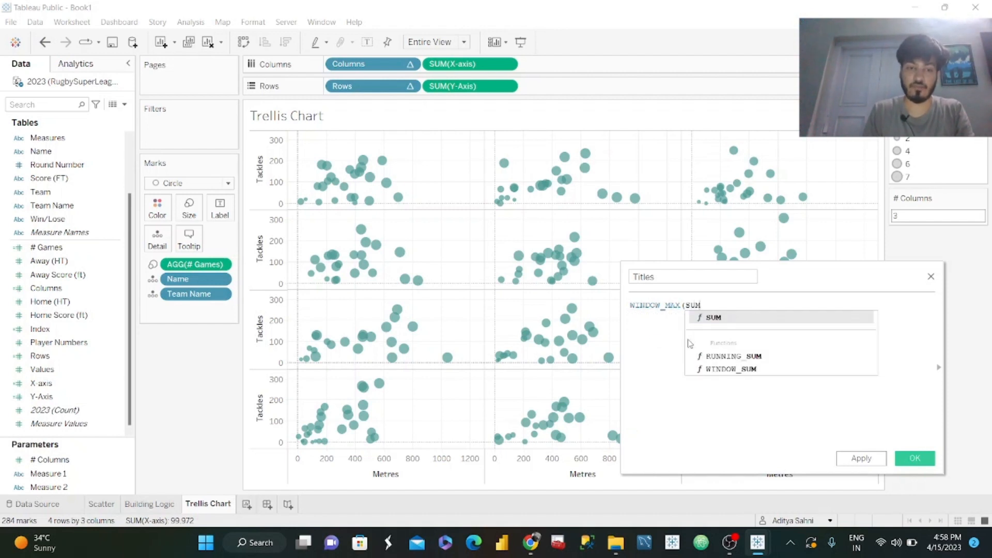
{"action": "type", "text": "(Y-"}
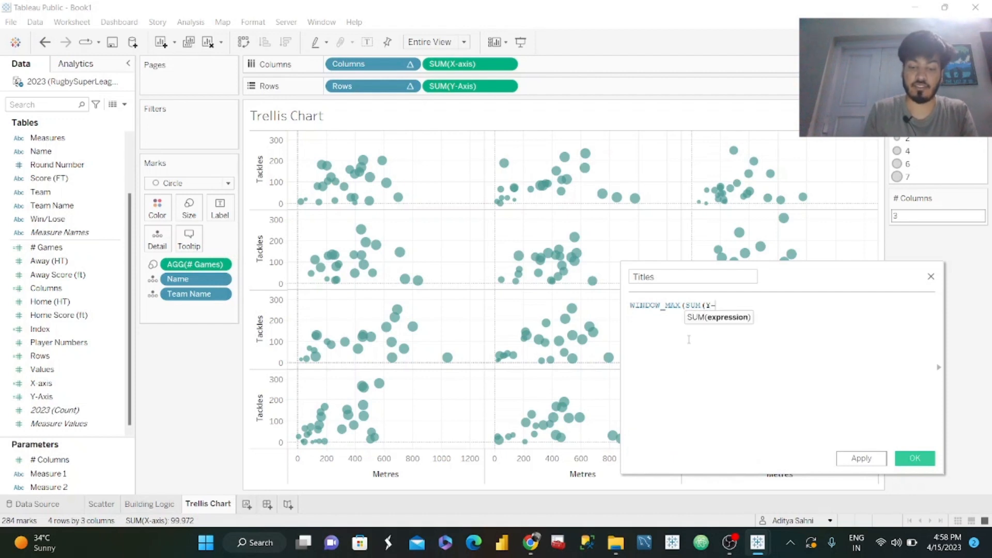
{"action": "type", "text": "AX"}
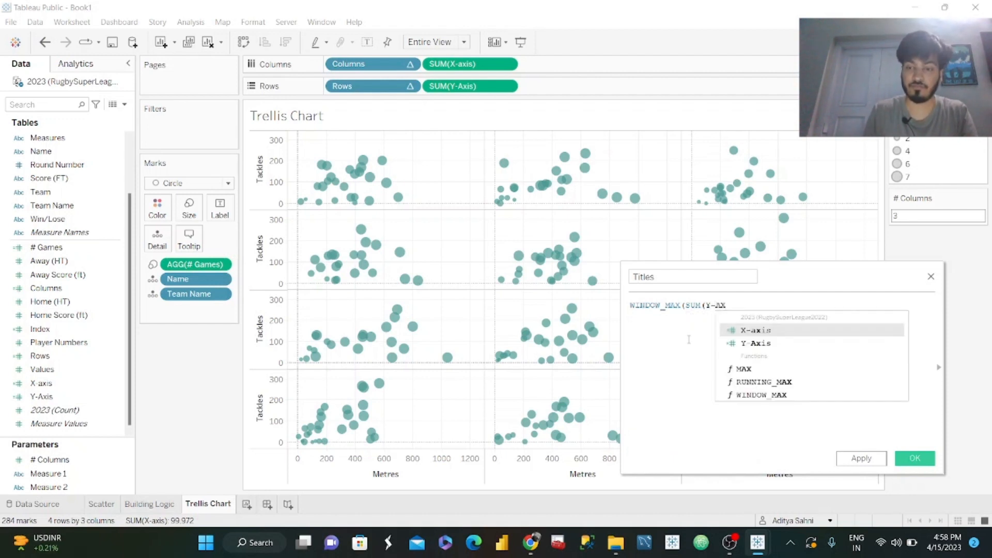
{"action": "key", "text": "Down"}
{"action": "key", "text": "Return"}
{"action": "type", "text": ")"}
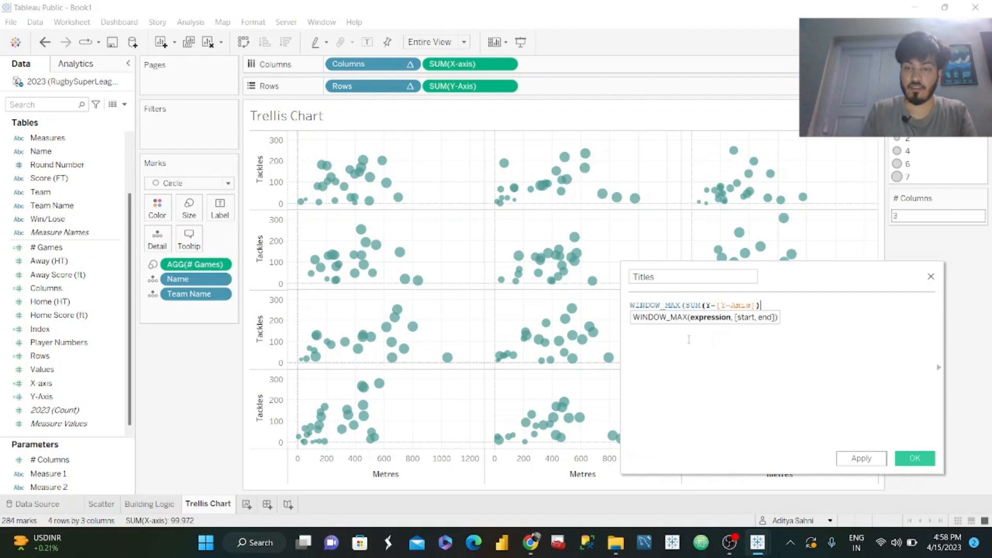
{"action": "type", "text": ")"}
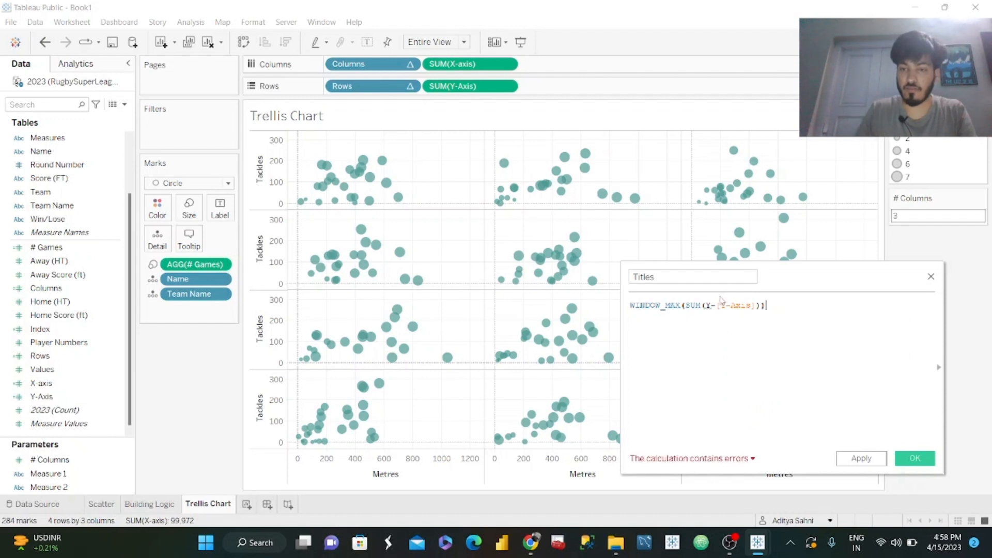
Remove the stray "Y-" so the formula reads WINDOW_MAX(SUM([Y-Axis])), and save the Titles field.
{"action": "left_click", "coordinate": [712, 306]}
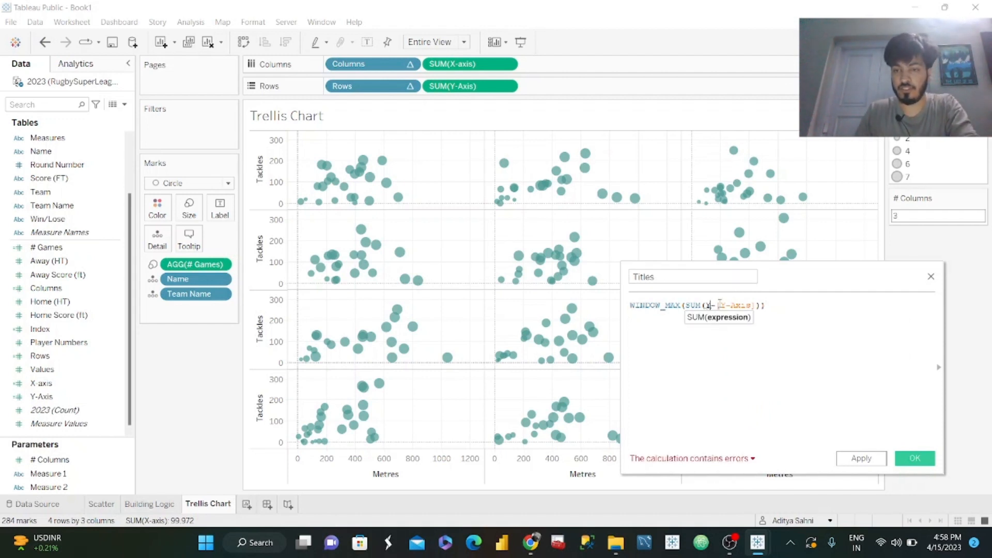
{"action": "key", "text": "BackSpace"}
{"action": "key", "text": "BackSpace"}
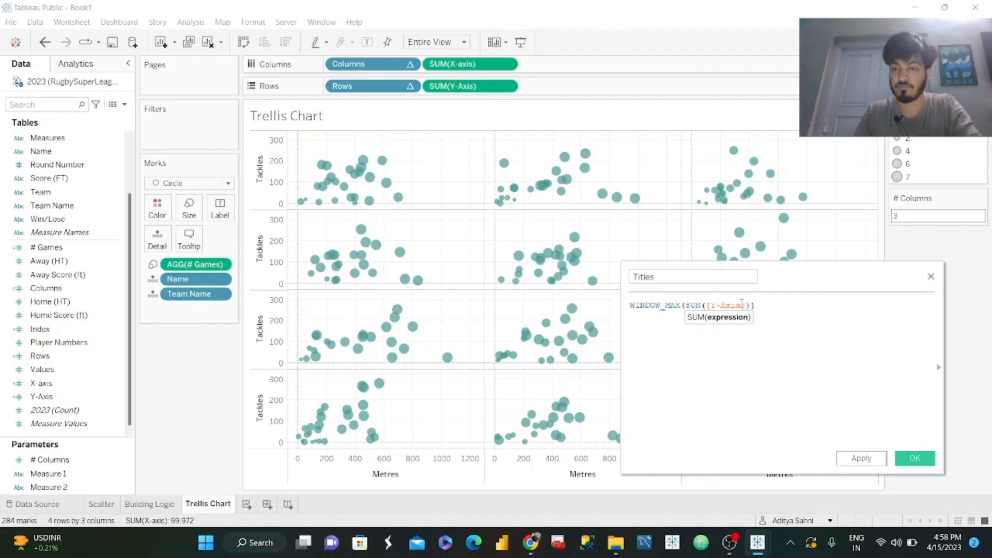
{"action": "left_click", "coordinate": [758, 366]}
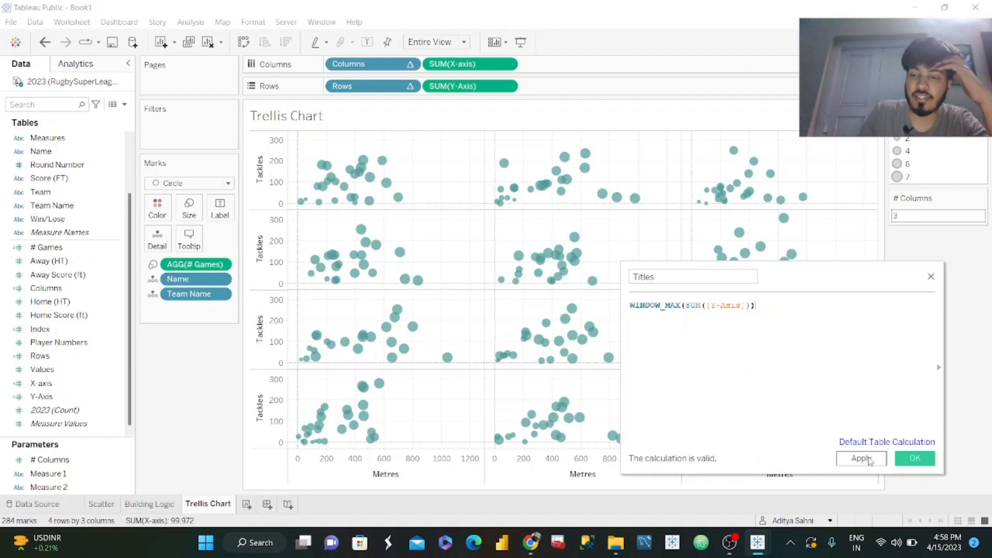
{"action": "left_click", "coordinate": [871, 460]}
{"action": "left_click", "coordinate": [914, 459]}
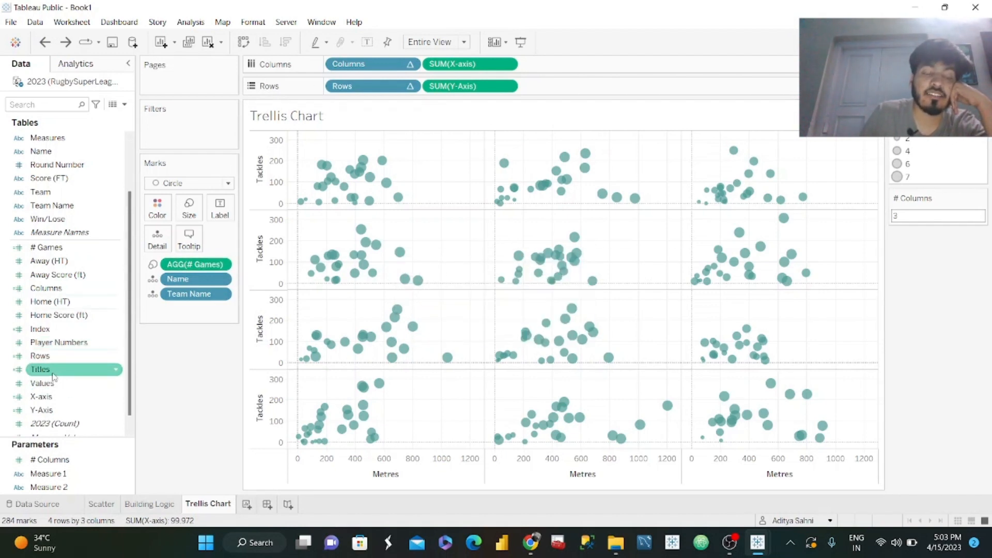
Add the Titles field to Rows and compute it along the specific dimensions Name and Team Name, at the level Name.
{"action": "left_click_drag", "start_coordinate": [50, 376], "coordinate": [563, 91]}
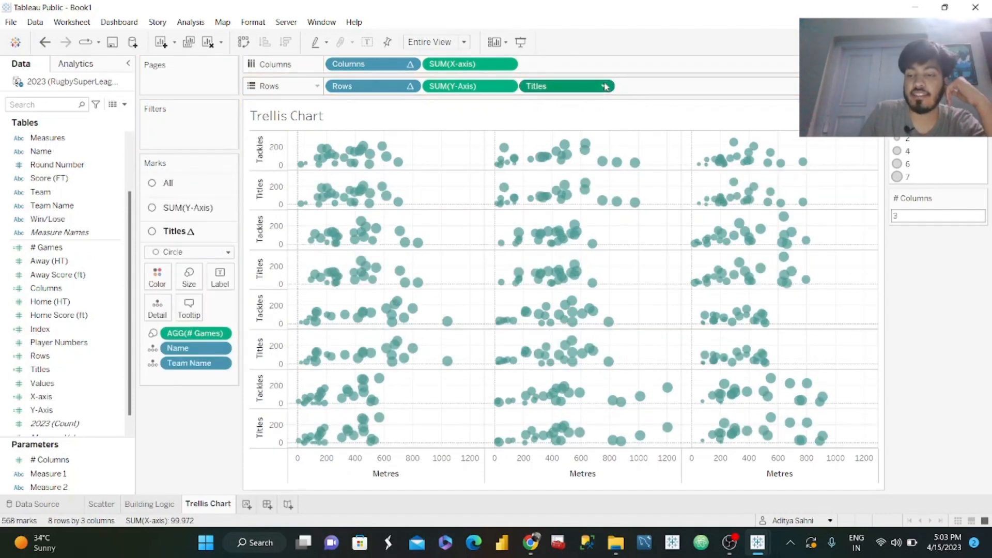
{"action": "left_click", "coordinate": [603, 85]}
{"action": "left_click", "coordinate": [577, 247]}
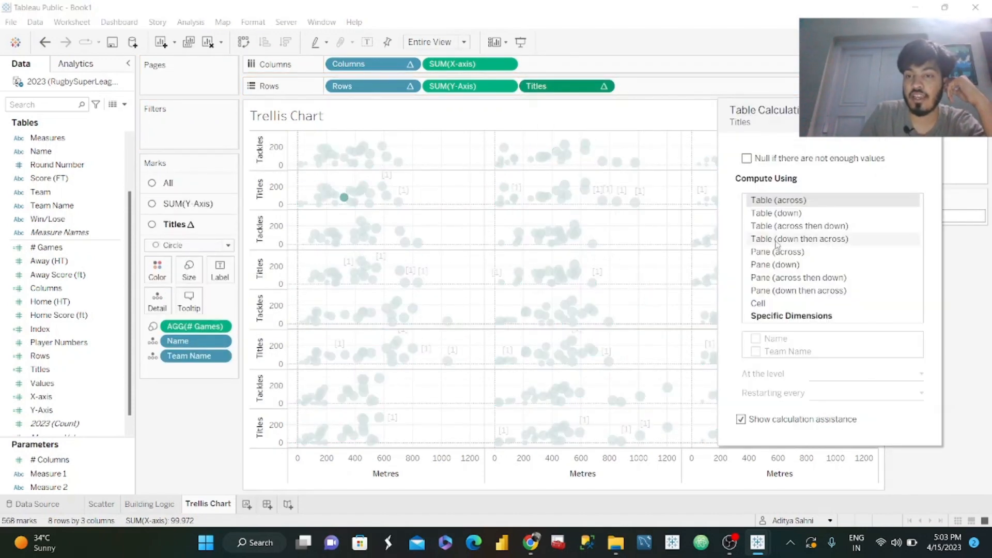
{"action": "left_click", "coordinate": [795, 322]}
{"action": "left_click", "coordinate": [756, 339]}
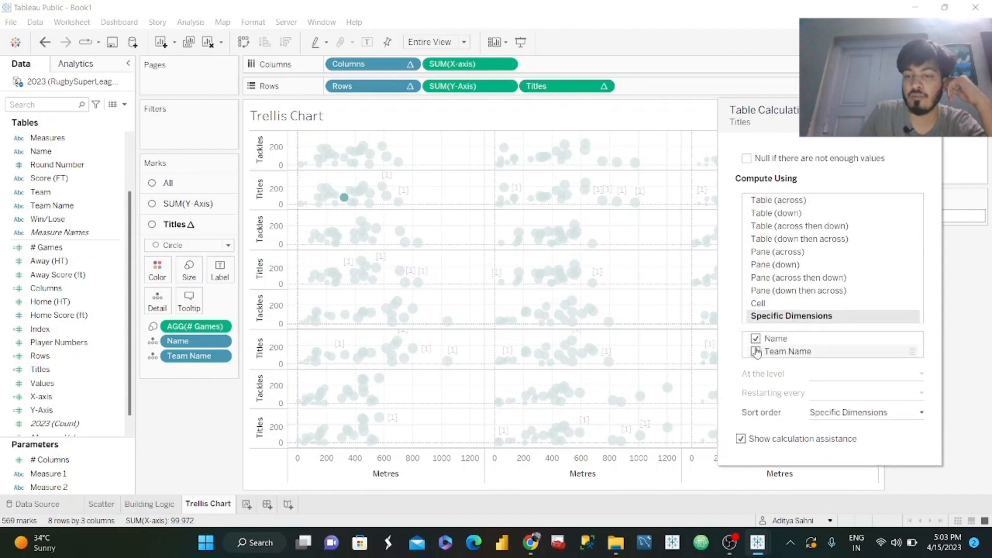
{"action": "left_click", "coordinate": [756, 352]}
{"action": "left_click", "coordinate": [829, 374]}
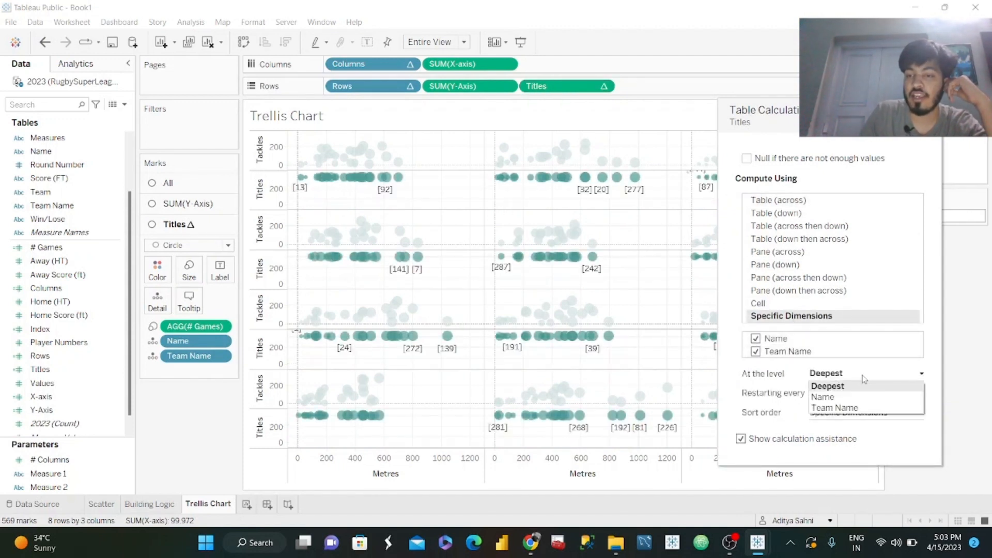
{"action": "left_click", "coordinate": [855, 401]}
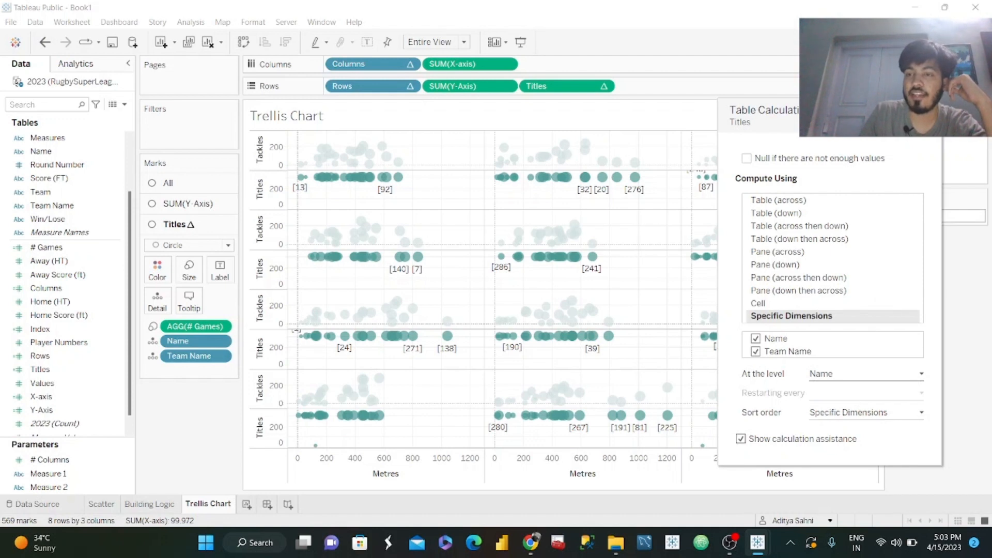
{"action": "left_click", "coordinate": [935, 110]}
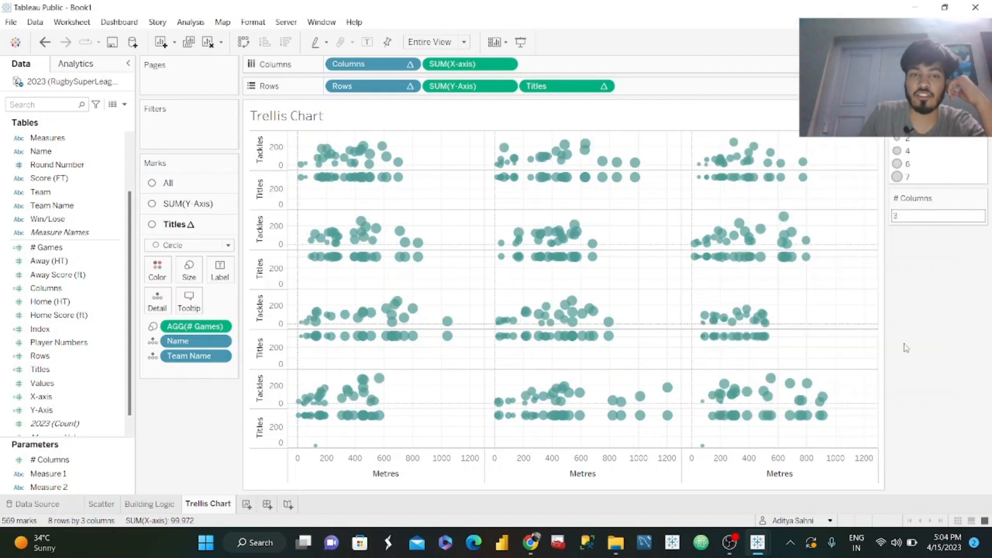
Change the Titles marks to Gantt Bar and remove the # Games size field from them.
{"action": "left_click", "coordinate": [192, 245]}
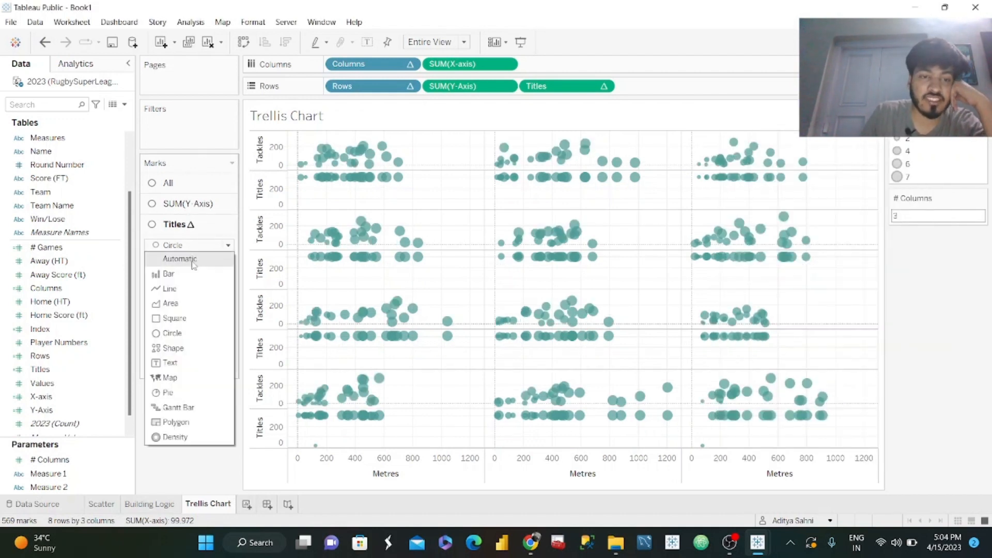
{"action": "left_click", "coordinate": [186, 406]}
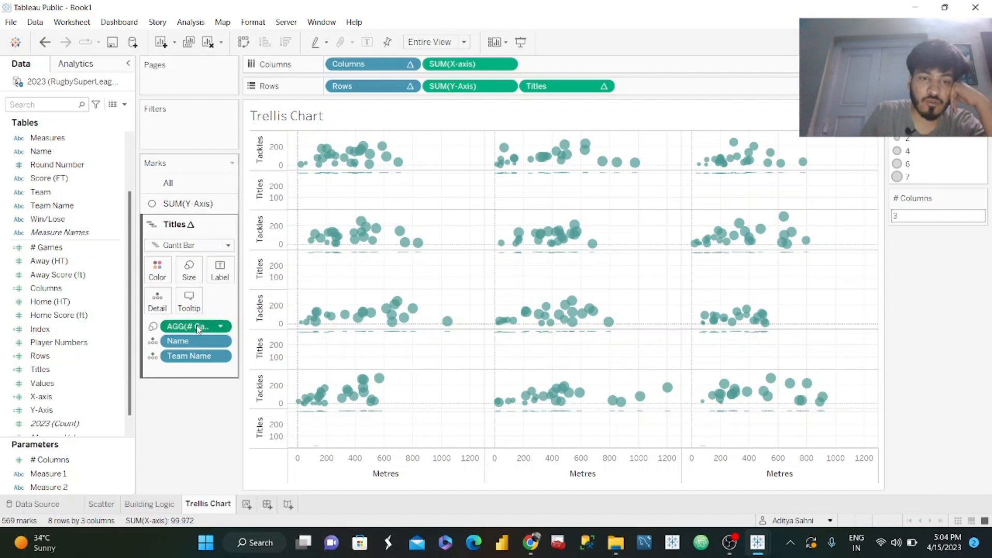
{"action": "left_click_drag", "start_coordinate": [198, 329], "coordinate": [190, 439]}
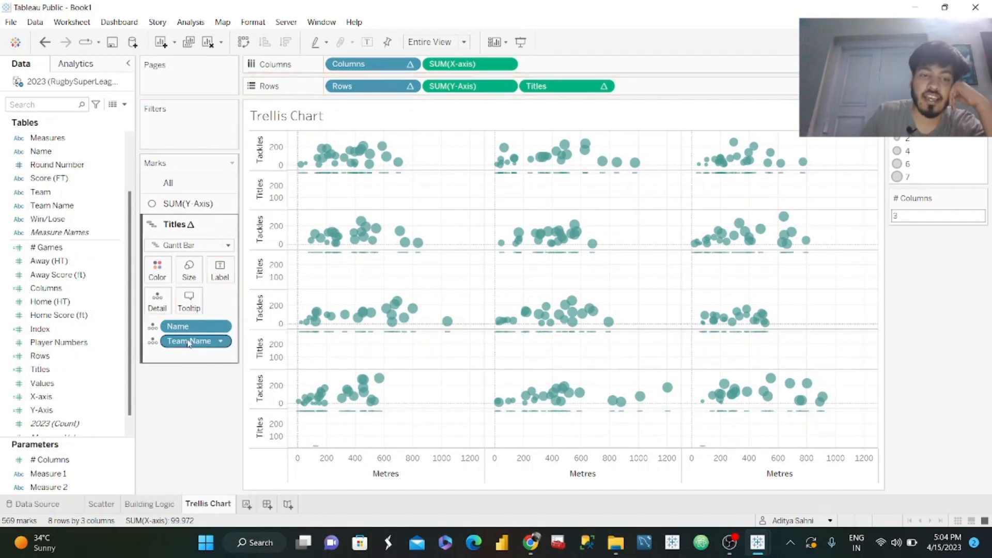
Label the Titles marks with Team Name while keeping it as detail, limiting labels to Min/Max and allowing them to overlap other marks.
{"action": "left_click_drag", "start_coordinate": [190, 343], "coordinate": [221, 275]}
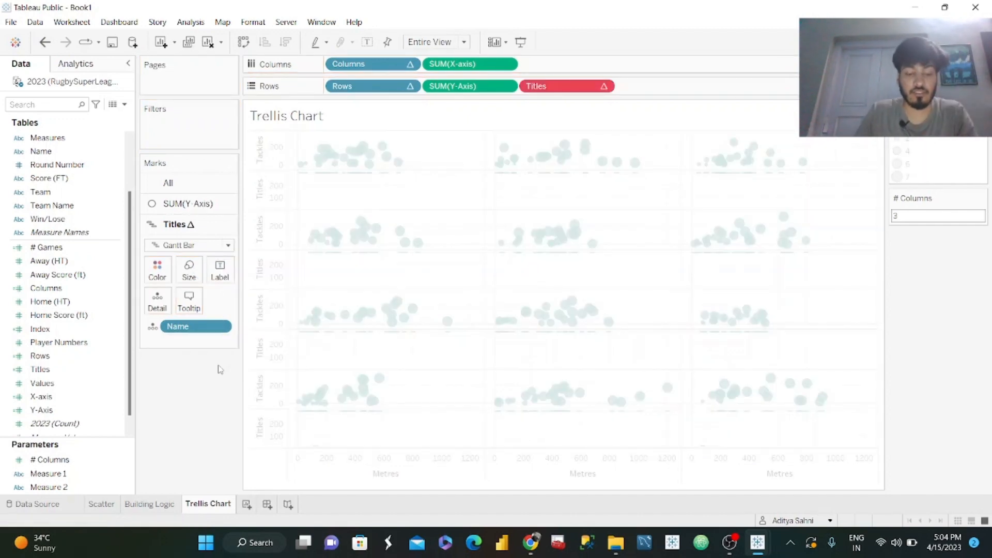
{"action": "left_click_drag", "start_coordinate": [189, 342], "coordinate": [217, 269]}
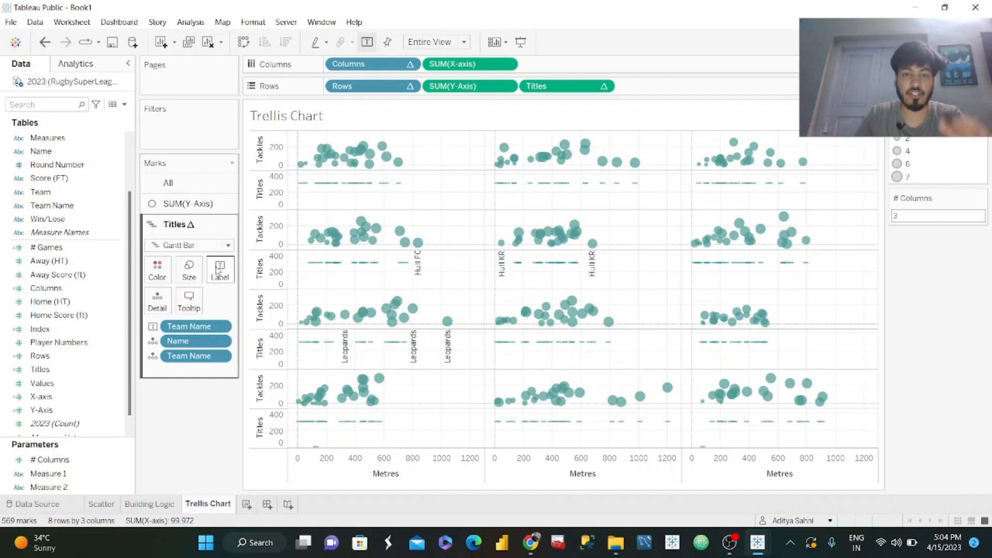
{"action": "left_click", "coordinate": [217, 269]}
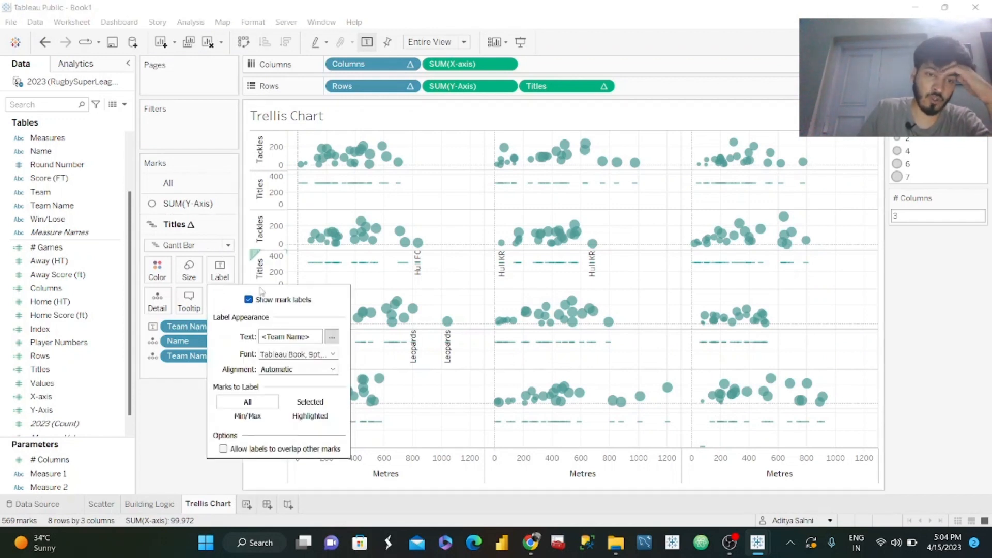
{"action": "left_click", "coordinate": [248, 416]}
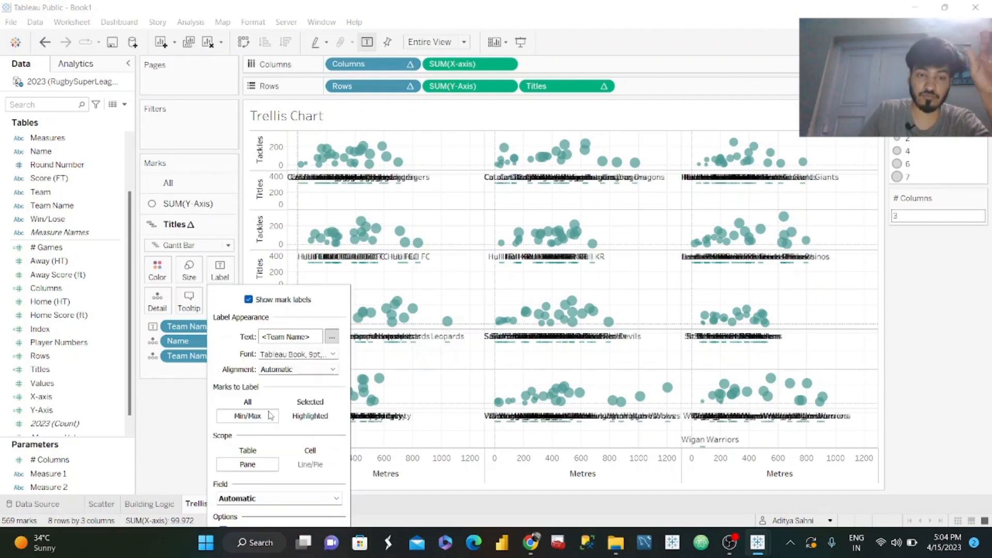
Base the Min/Max team labels on SUM(X-axis) and label only the minimum value in each pane.
{"action": "left_click", "coordinate": [220, 269]}
{"action": "left_click", "coordinate": [284, 216]}
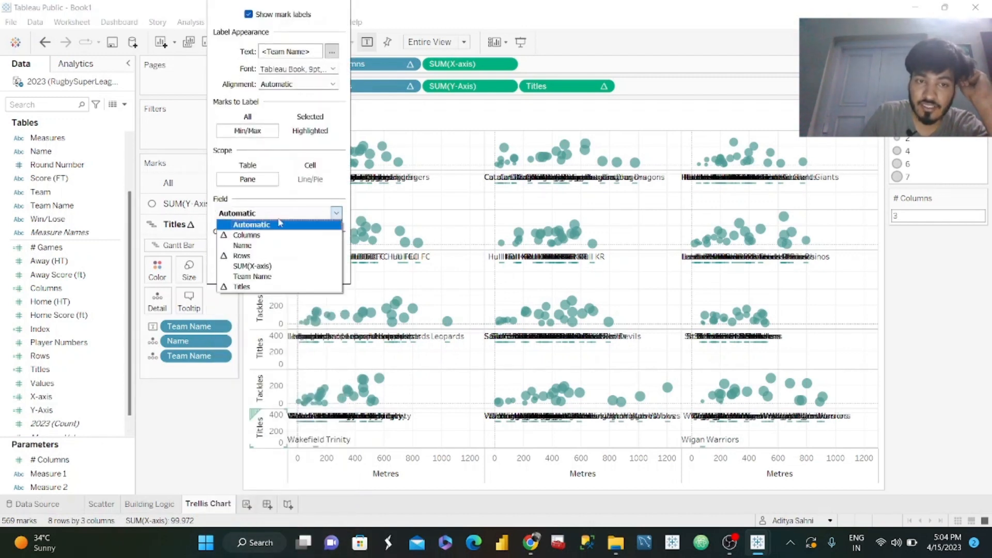
{"action": "left_click", "coordinate": [259, 269]}
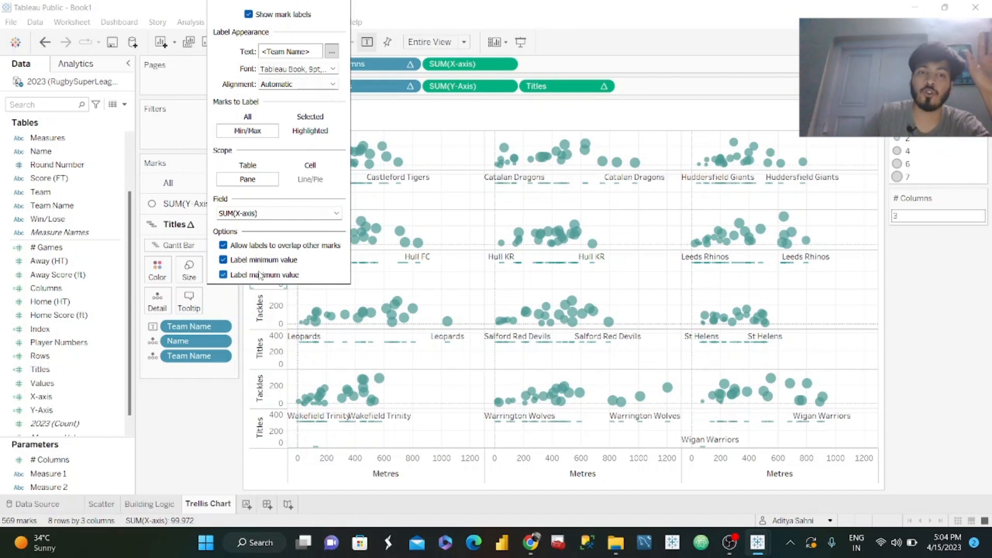
{"action": "left_click", "coordinate": [223, 275]}
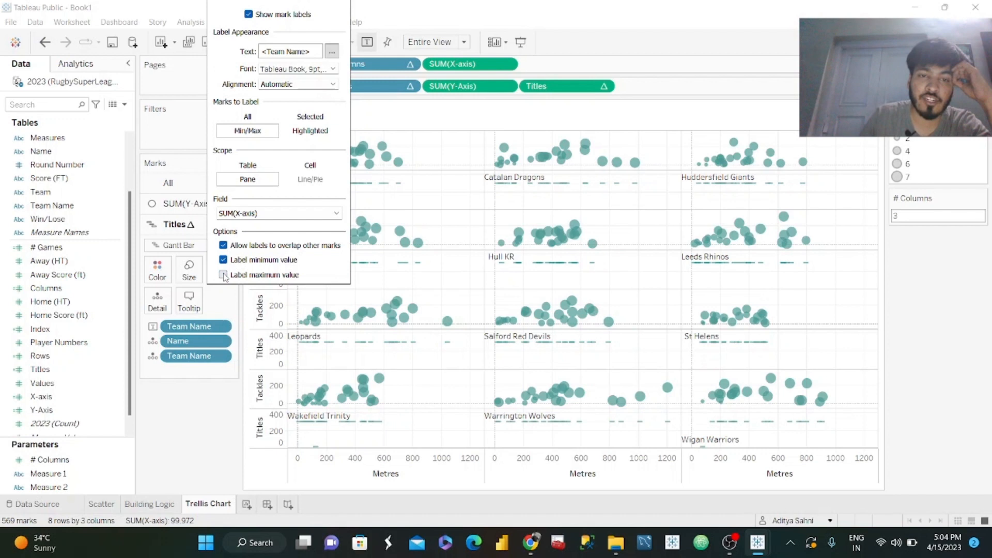
{"action": "left_click", "coordinate": [200, 417]}
Set the Titles marks' opacity to 0% and make Titles a dual axis with SUM(Y-Axis).
{"action": "left_click", "coordinate": [158, 269]}
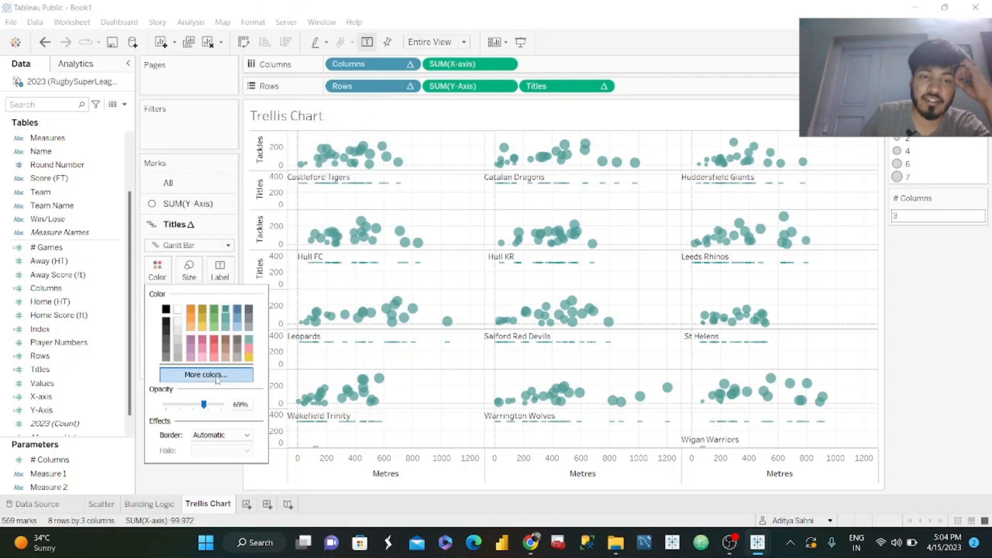
{"action": "left_click", "coordinate": [207, 488]}
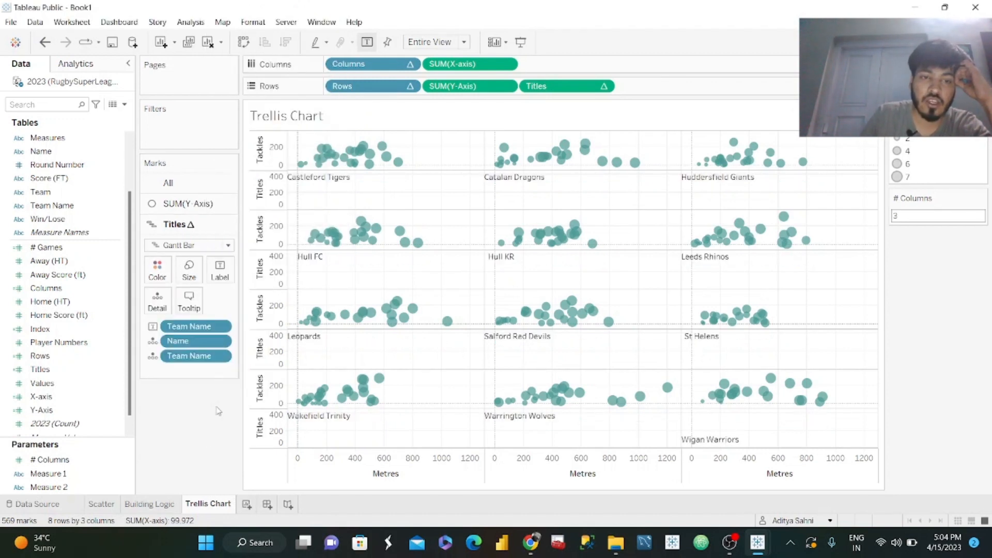
{"action": "left_click", "coordinate": [604, 86]}
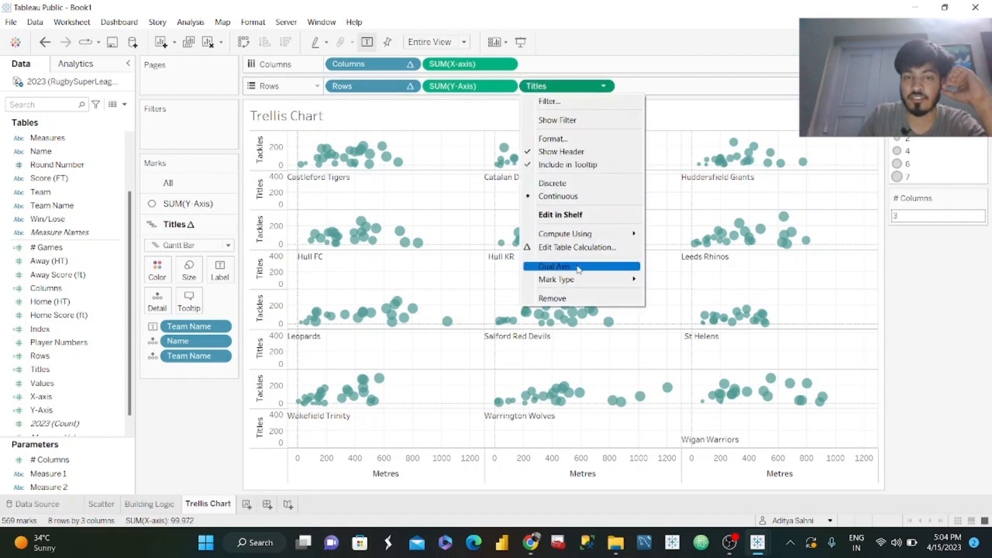
{"action": "left_click", "coordinate": [579, 267]}
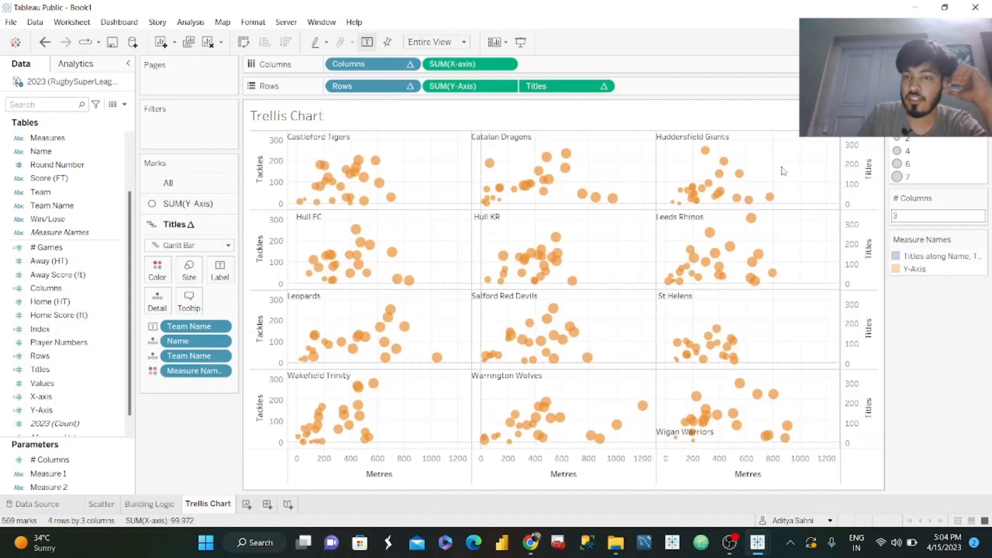
Recolour the Measure Names legend with the Miller Stone palette, using dark green for Y-Axis and light green for Titles.
{"action": "left_click", "coordinate": [982, 239]}
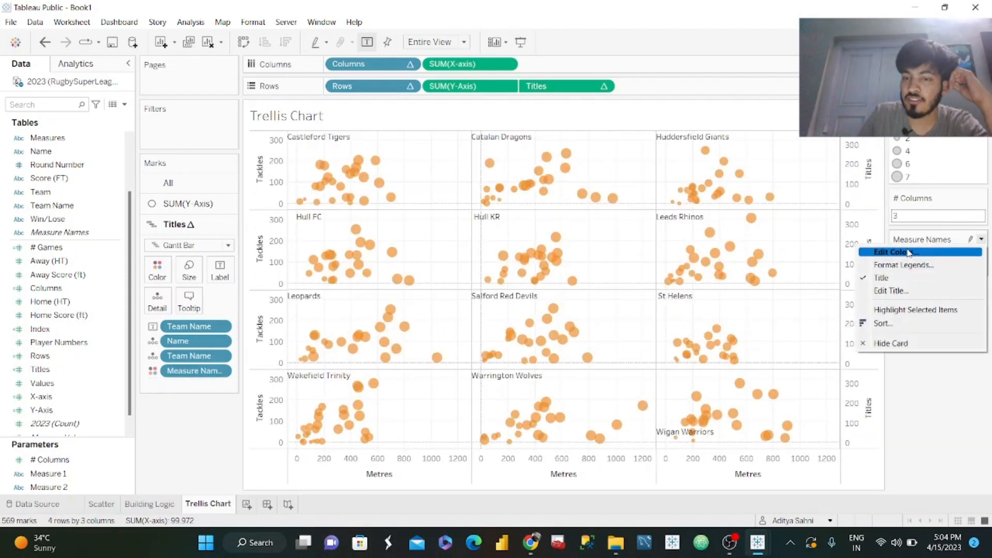
{"action": "left_click", "coordinate": [910, 253]}
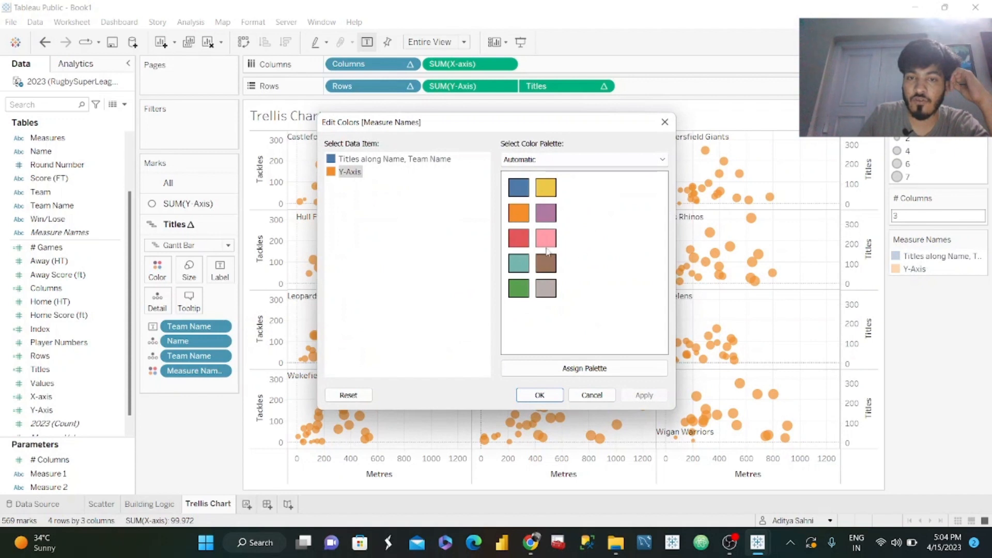
{"action": "left_click", "coordinate": [618, 162]}
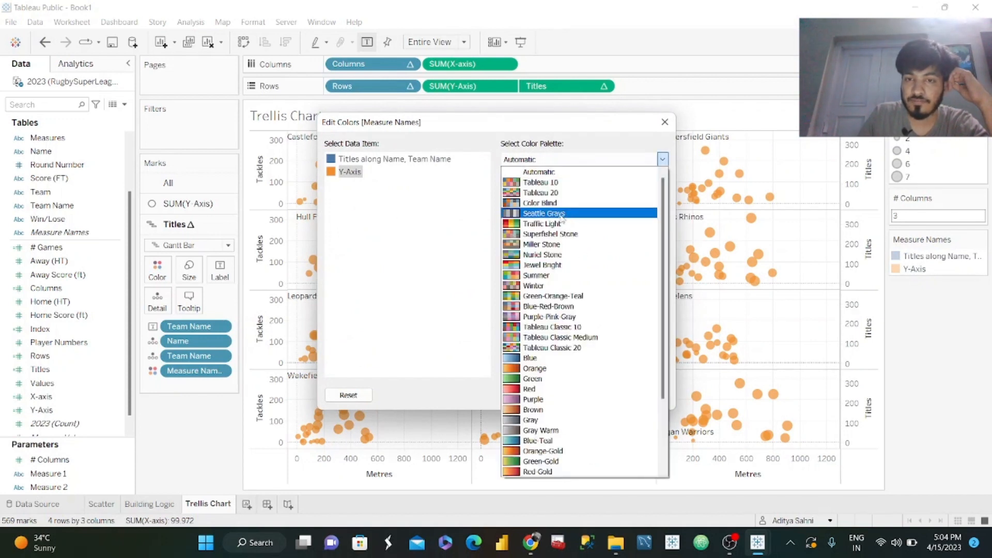
{"action": "left_click", "coordinate": [543, 244]}
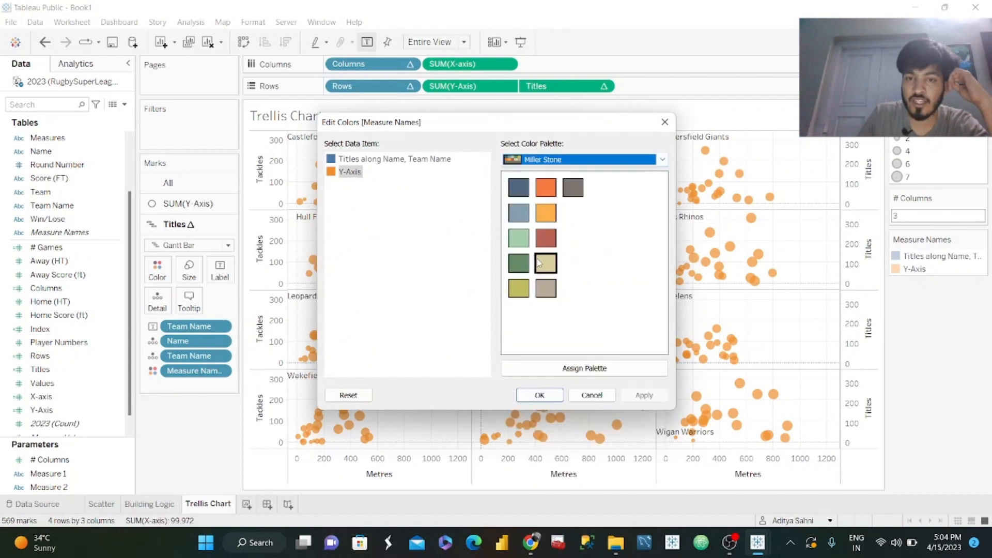
{"action": "left_click", "coordinate": [519, 269]}
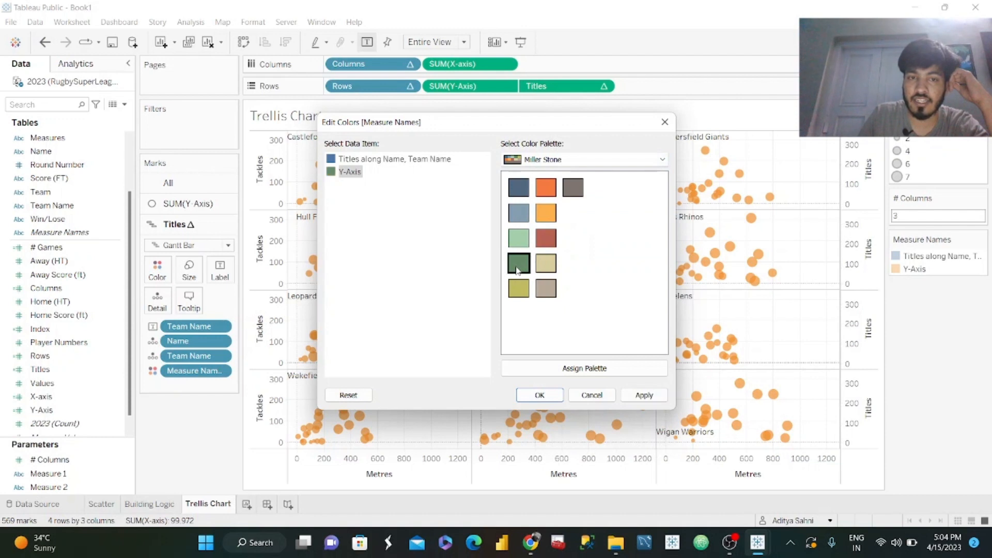
{"action": "left_click", "coordinate": [342, 160]}
{"action": "left_click", "coordinate": [519, 237]}
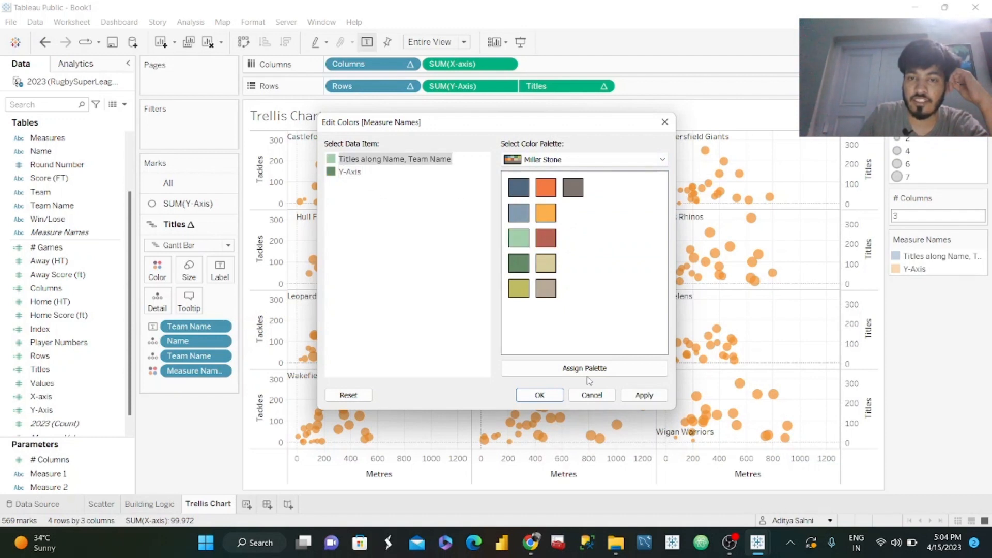
{"action": "left_click", "coordinate": [644, 395]}
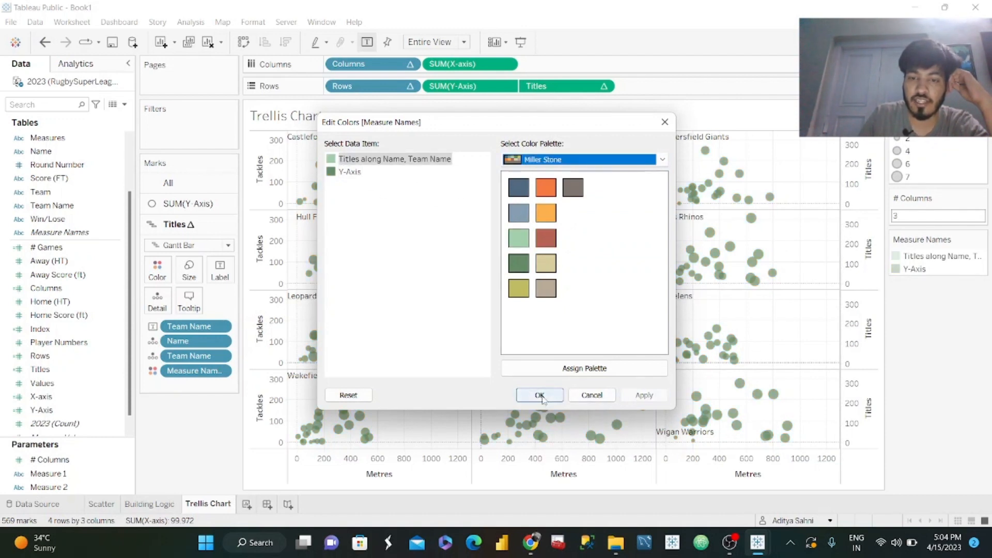
{"action": "left_click", "coordinate": [539, 395]}
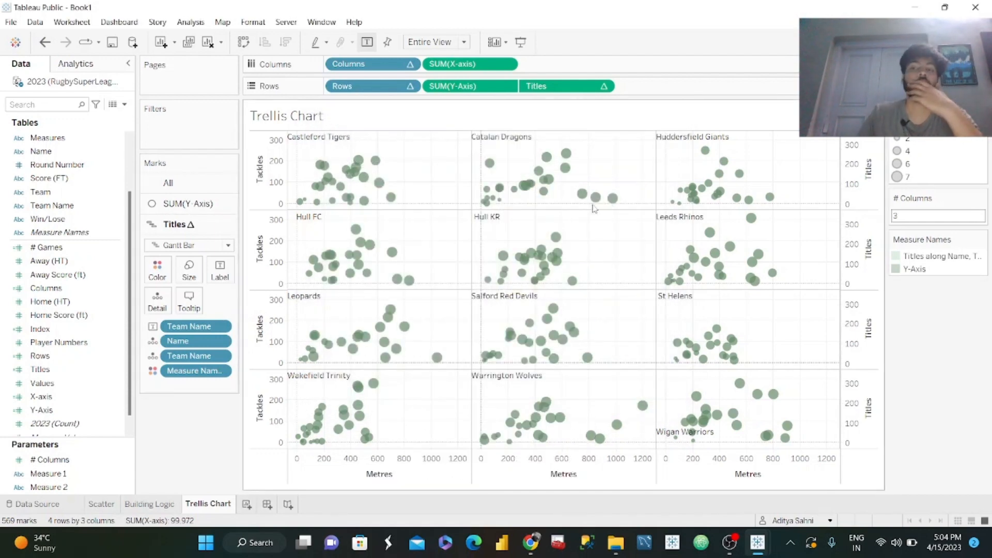
Hide the header of the secondary Titles axis.
{"action": "right_click", "coordinate": [867, 193]}
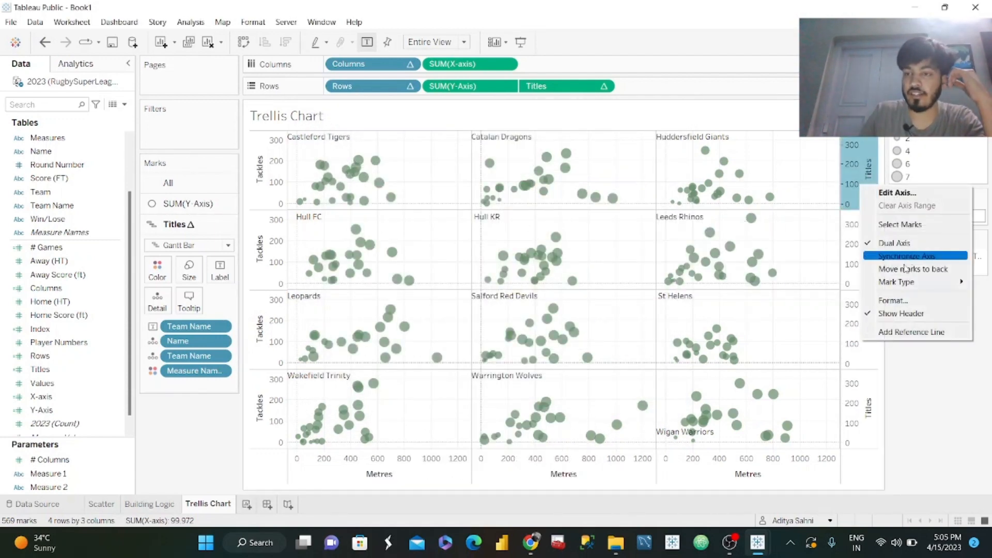
{"action": "left_click", "coordinate": [903, 314]}
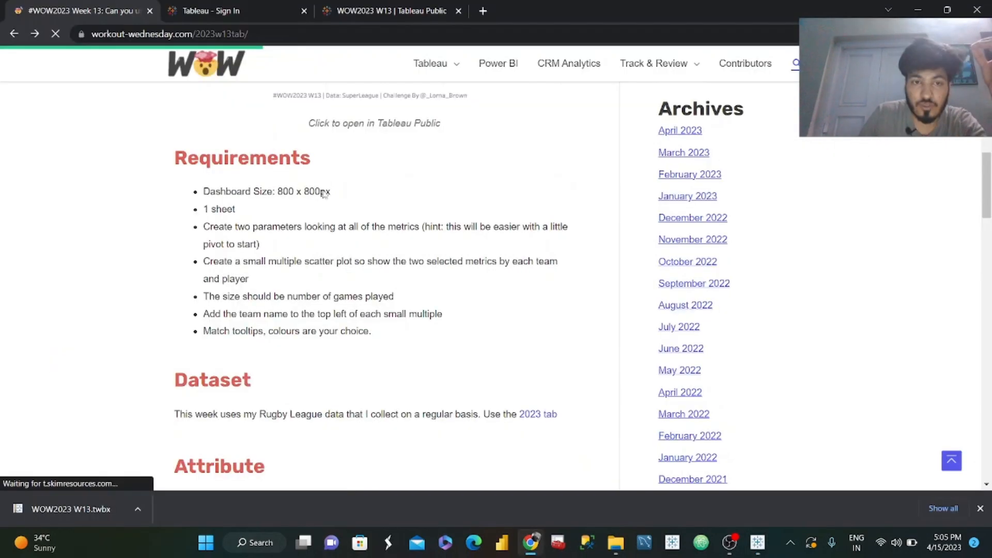
Check the required dashboard size on the challenge page in Chrome and, back in Tableau, size the new dashboard 800 x 800 px.
{"action": "left_click_drag", "start_coordinate": [330, 192], "coordinate": [269, 191]}
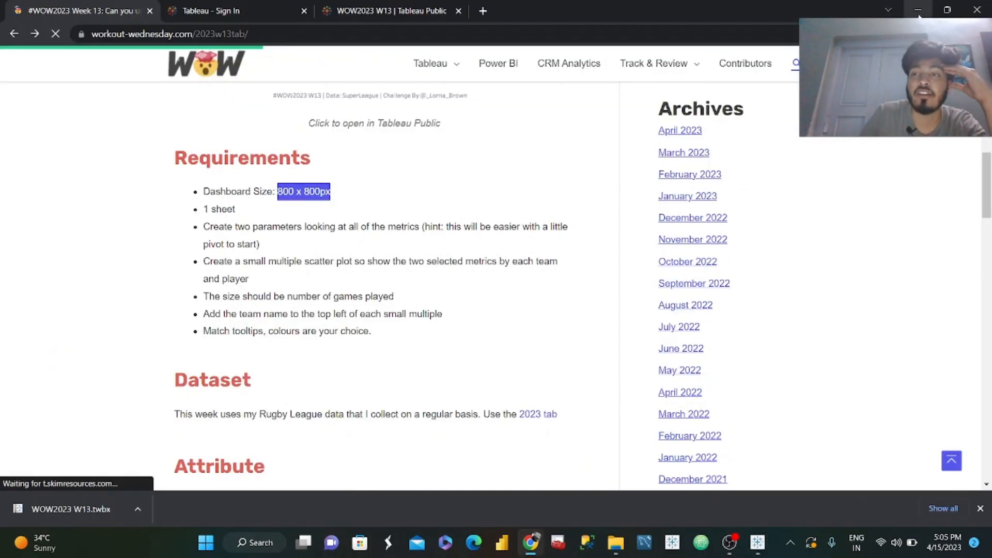
{"action": "key", "text": "alt+Tab"}
{"action": "left_click", "coordinate": [34, 162]}
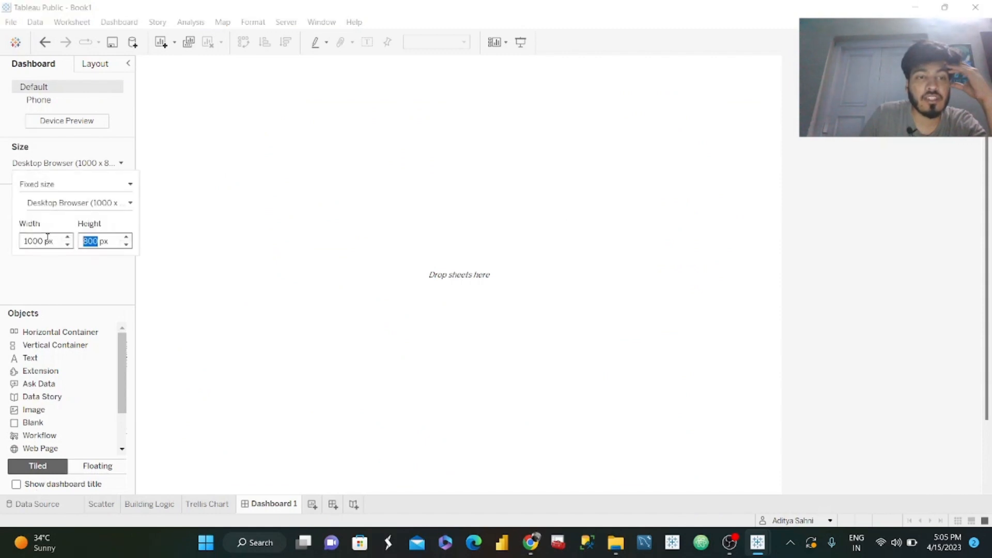
{"action": "left_click", "coordinate": [47, 239]}
{"action": "type", "text": "8"}
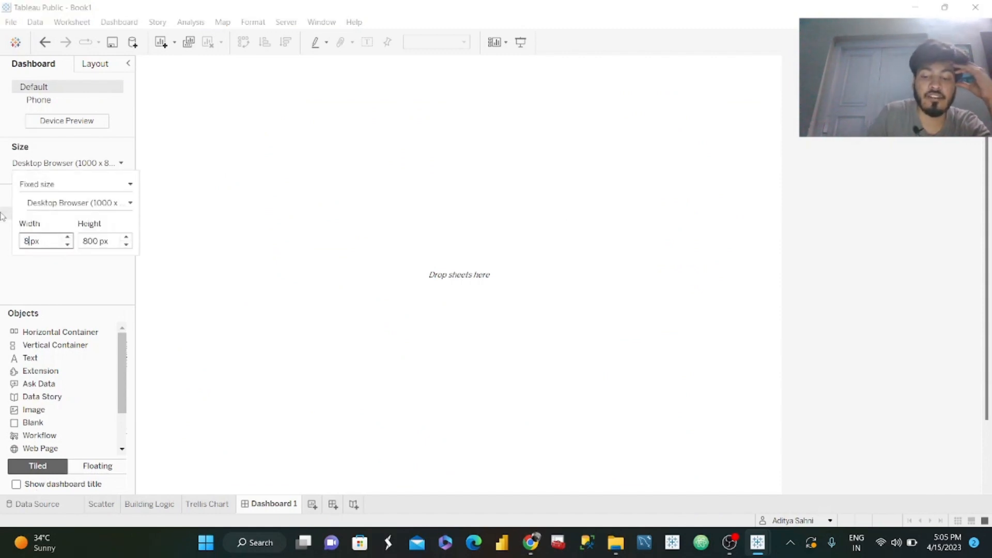
{"action": "key", "text": "Return"}
{"action": "left_click", "coordinate": [688, 262]}
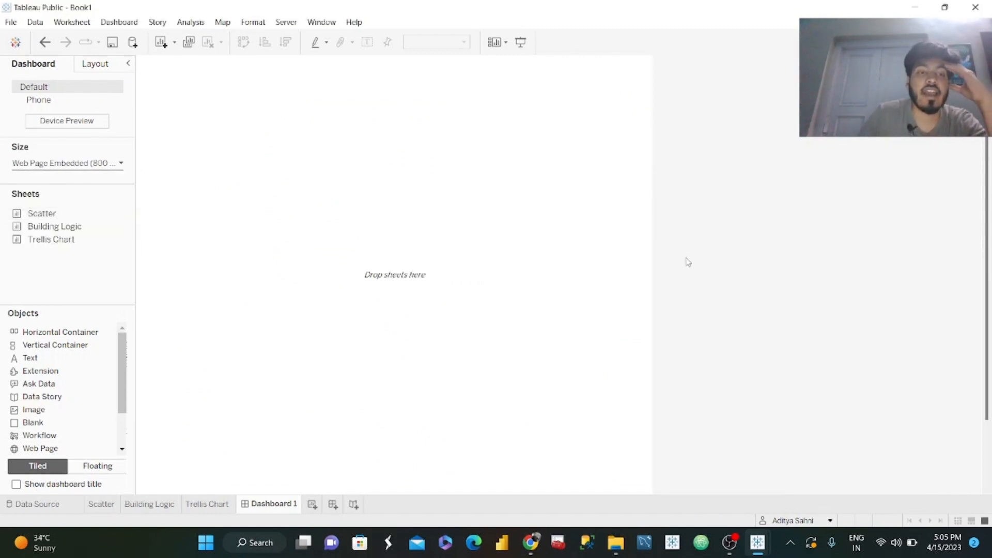
Try the Generic Desktop (1366 x 768) preset as the dashboard's fixed size.
{"action": "left_click", "coordinate": [93, 162]}
{"action": "left_click", "coordinate": [78, 185]}
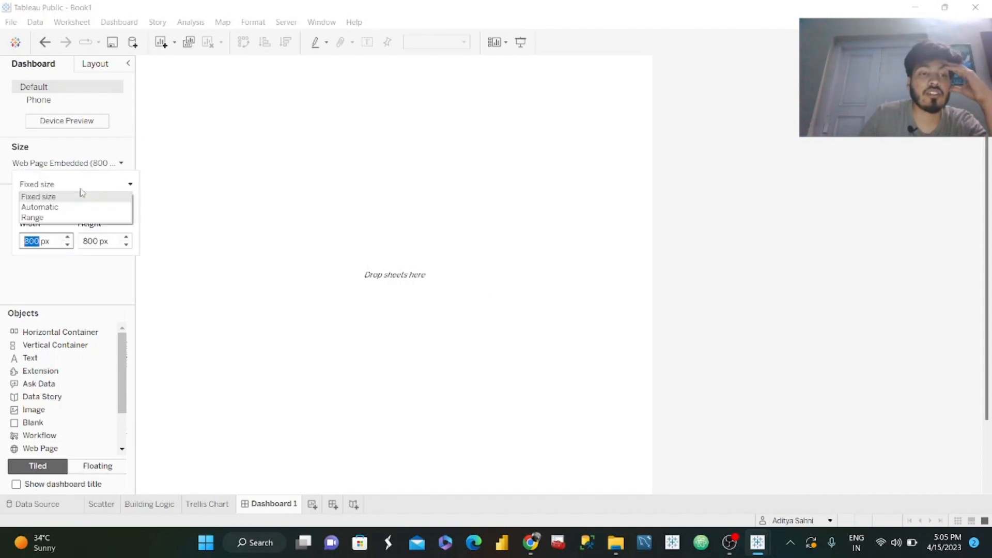
{"action": "double_click", "coordinate": [77, 212]}
{"action": "key", "text": "ctrl+z"}
{"action": "left_click", "coordinate": [78, 164]}
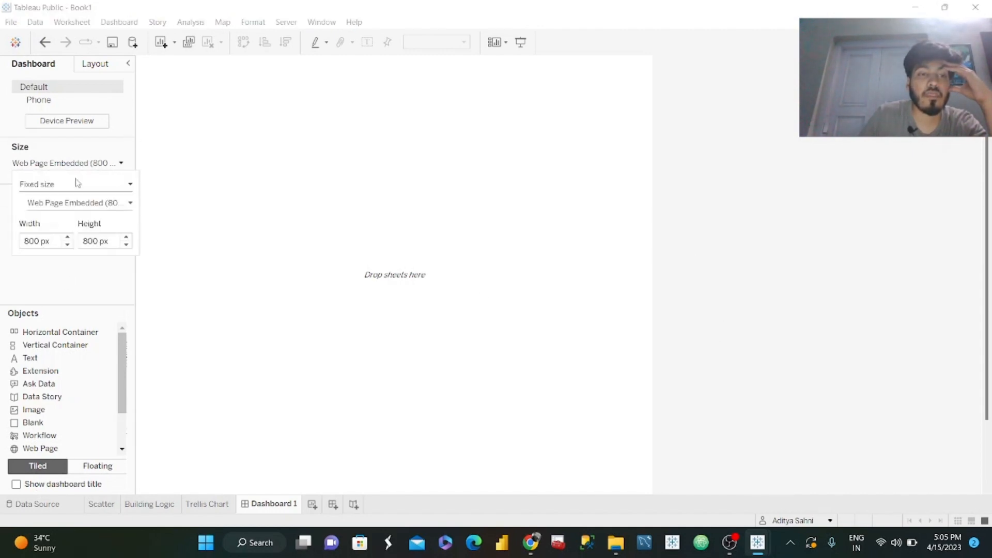
{"action": "left_click", "coordinate": [75, 203]}
{"action": "left_click", "coordinate": [83, 215]}
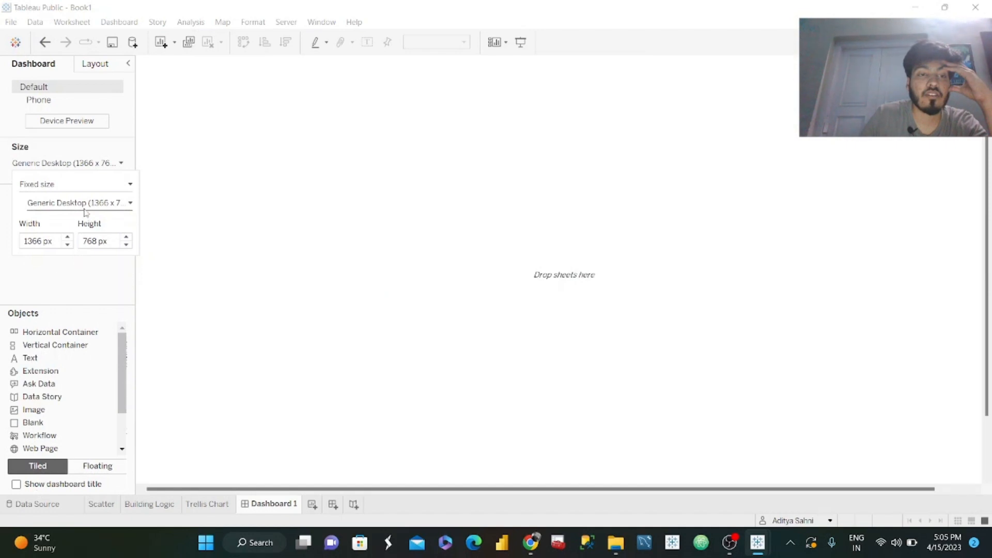
Set the fixed dashboard size to 800 px wide and 800 px high.
{"action": "left_click", "coordinate": [91, 185]}
{"action": "double_click", "coordinate": [33, 241]}
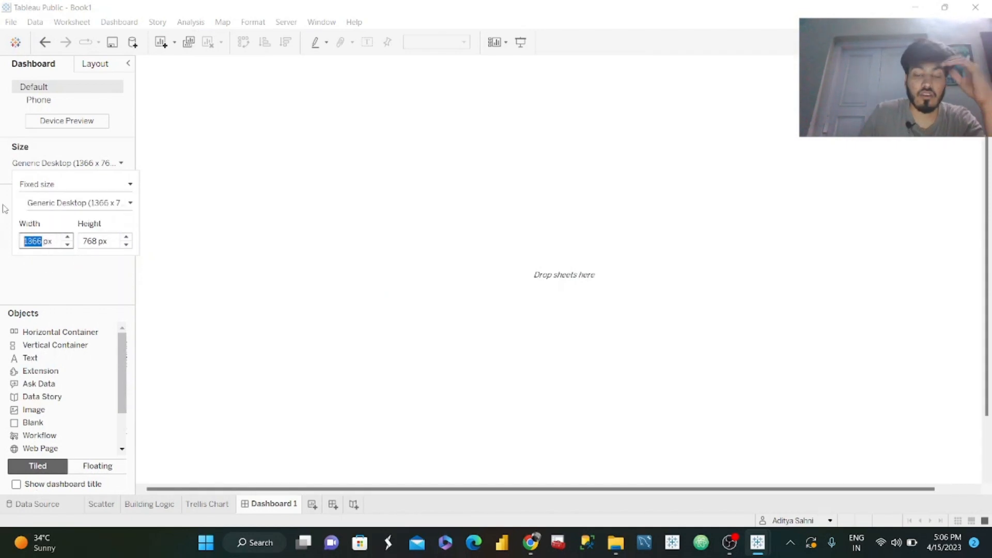
{"action": "key", "text": "Tab"}
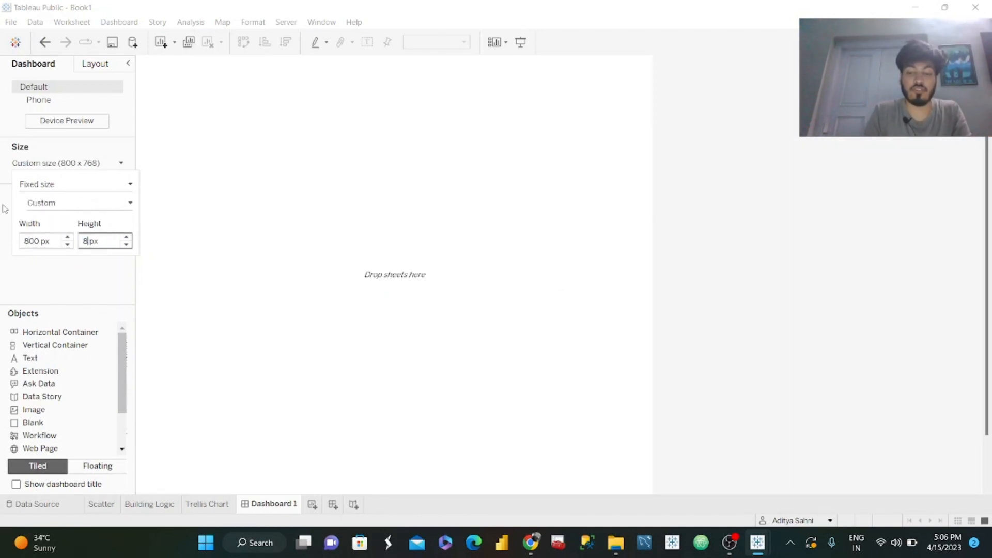
{"action": "type", "text": "800"}
{"action": "key", "text": "Return"}
{"action": "left_click", "coordinate": [102, 267]}
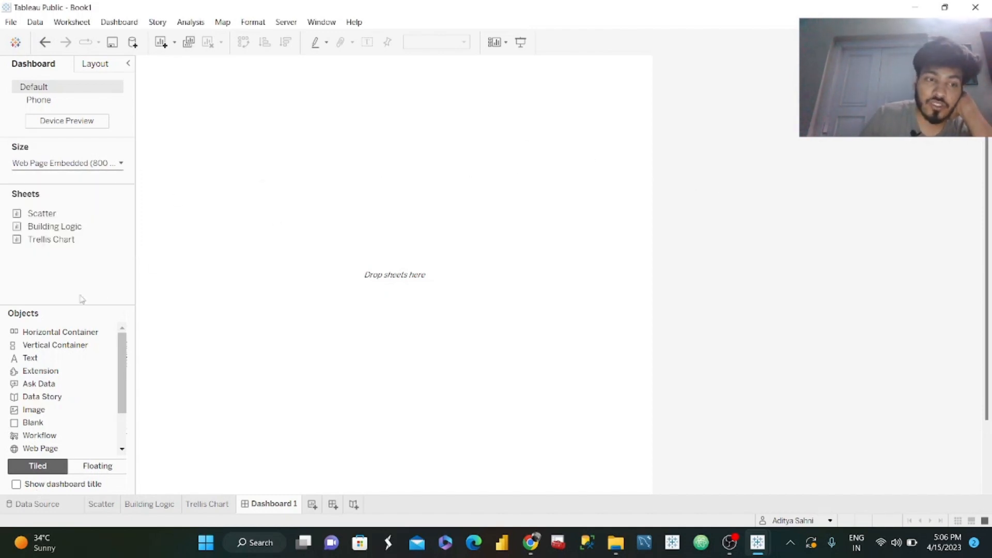
Add a vertical container filling the empty dashboard and set its inner padding to 20 on all sides.
{"action": "left_click_drag", "start_coordinate": [78, 345], "coordinate": [388, 227]}
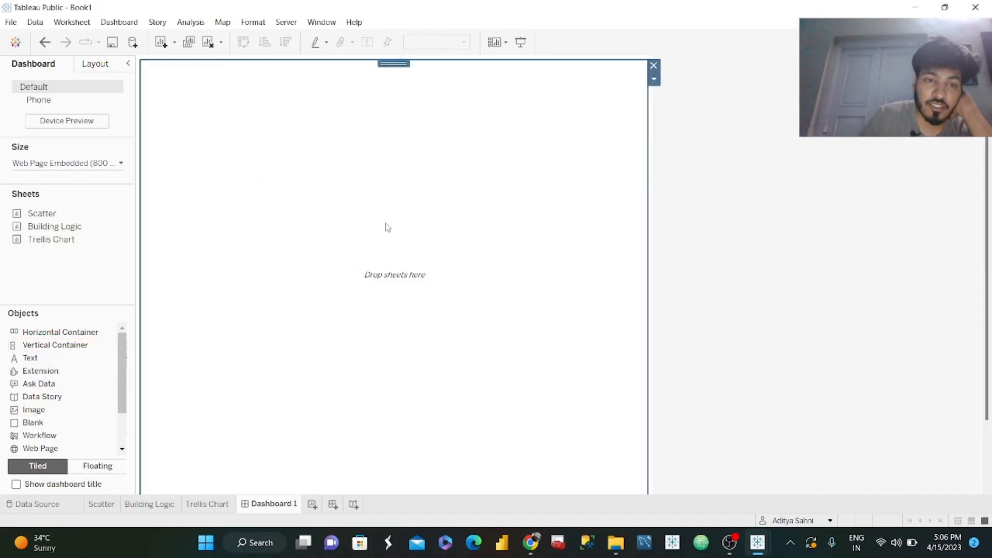
{"action": "left_click", "coordinate": [105, 69]}
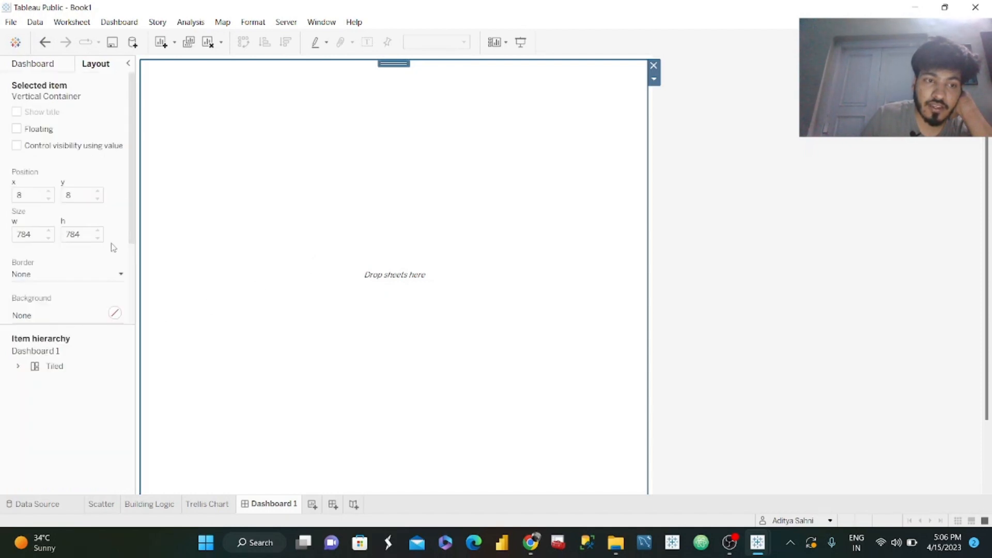
{"action": "scroll", "coordinate": [132, 235], "scroll_direction": "down", "scroll_amount": 3}
{"action": "left_click", "coordinate": [49, 252]}
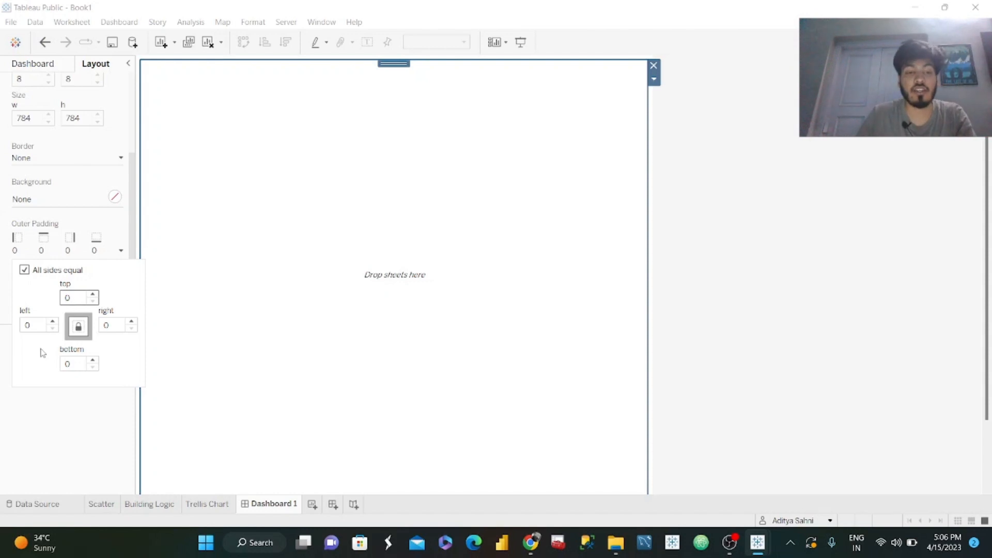
{"action": "left_click", "coordinate": [43, 423]}
{"action": "left_click", "coordinate": [368, 149]}
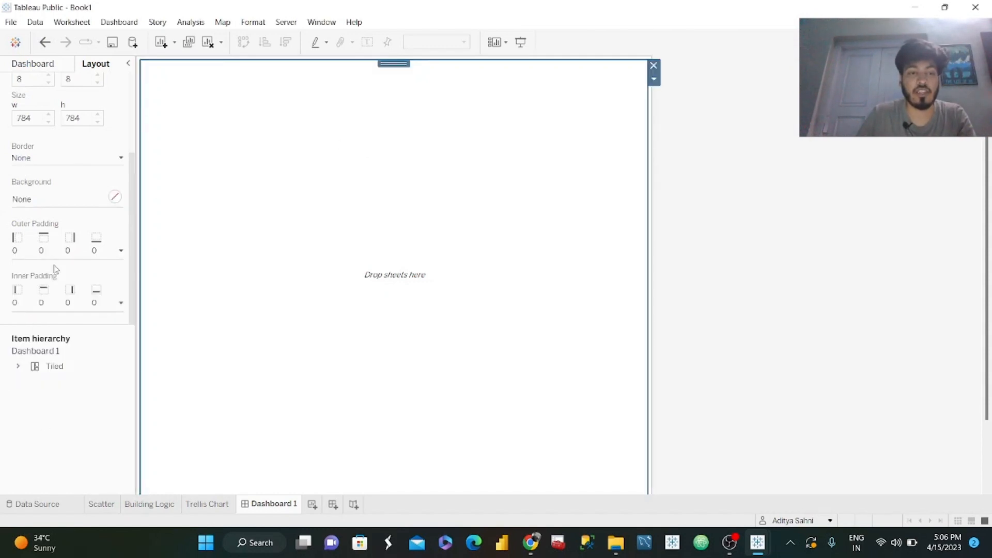
{"action": "left_click", "coordinate": [42, 305]}
{"action": "type", "text": "20"}
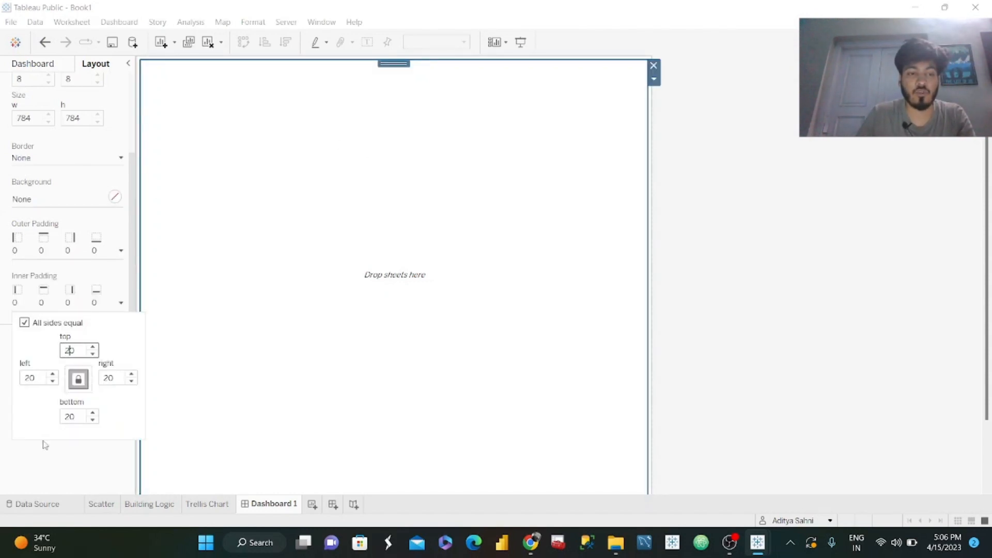
{"action": "left_click", "coordinate": [36, 490]}
Place a Blank object and the Trellis Chart sheet inside the vertical container.
{"action": "left_click", "coordinate": [50, 64]}
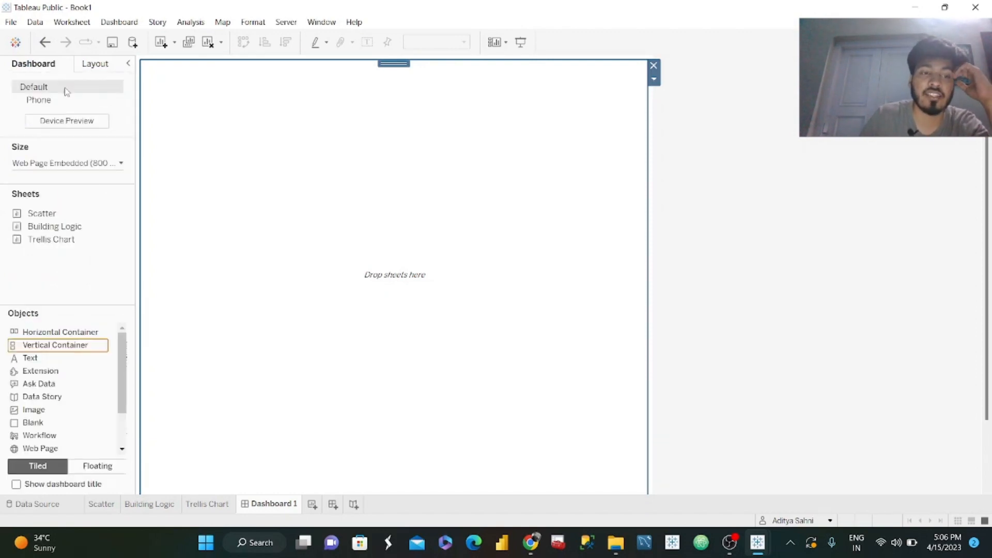
{"action": "left_click_drag", "start_coordinate": [41, 422], "coordinate": [261, 344]}
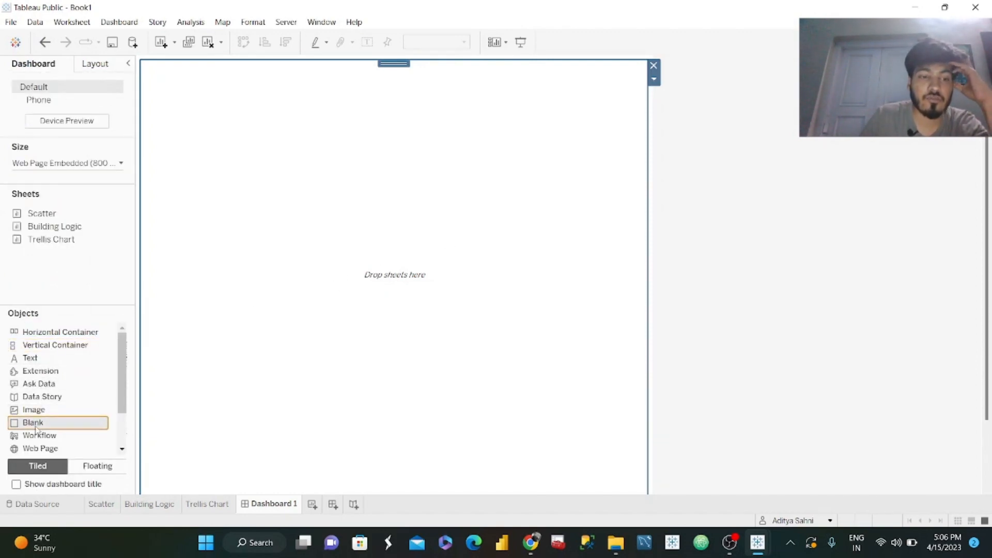
{"action": "left_click_drag", "start_coordinate": [37, 429], "coordinate": [423, 265]}
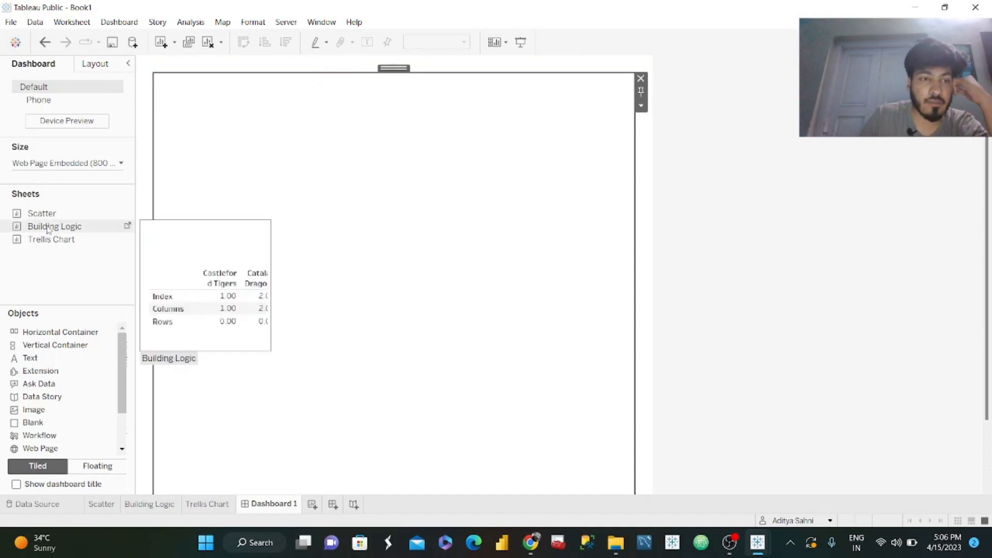
{"action": "mouse_move", "coordinate": [50, 243]}
{"action": "left_click_drag", "start_coordinate": [50, 240], "coordinate": [323, 249]}
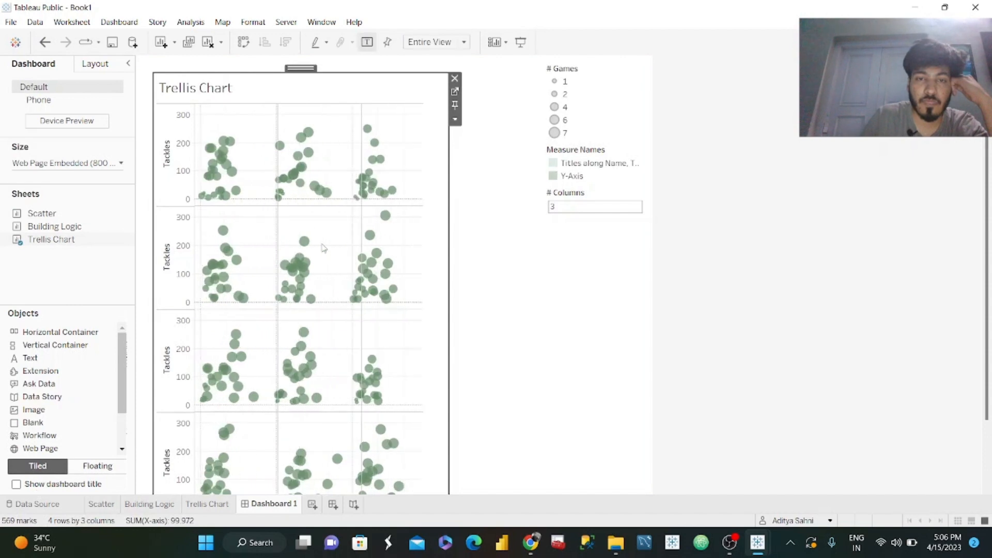
Remove the Measure Names and # Games legends, the # Columns control and the empty area beside the chart from the dashboard.
{"action": "left_click", "coordinate": [588, 151]}
{"action": "left_click", "coordinate": [654, 147]}
{"action": "left_click", "coordinate": [617, 111]}
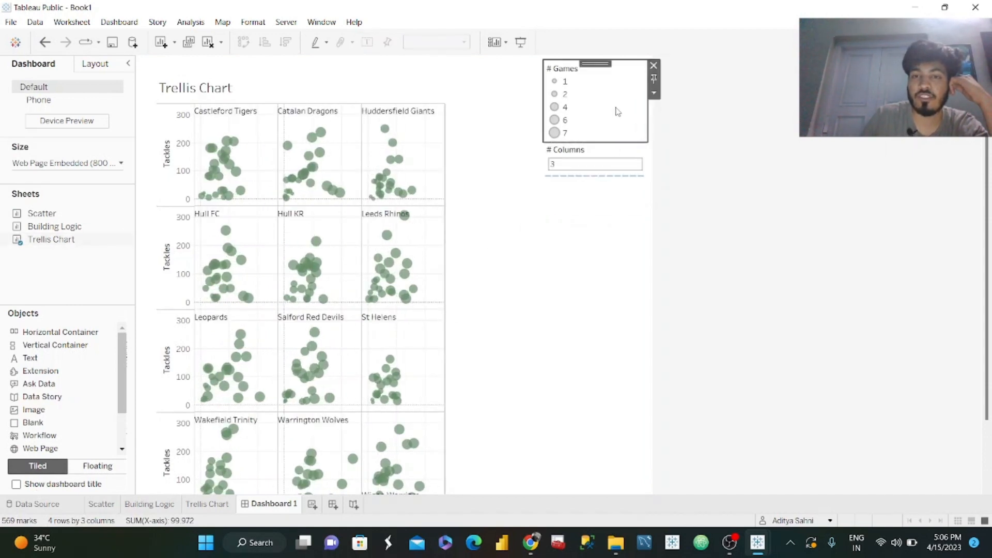
{"action": "left_click", "coordinate": [653, 66]}
{"action": "left_click", "coordinate": [625, 77]}
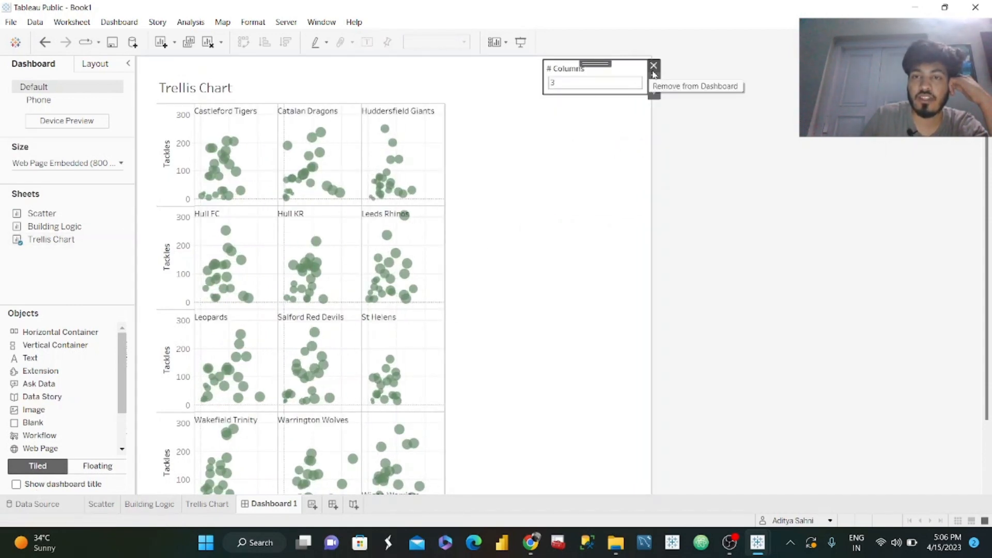
{"action": "left_click", "coordinate": [653, 66]}
{"action": "left_click", "coordinate": [570, 134]}
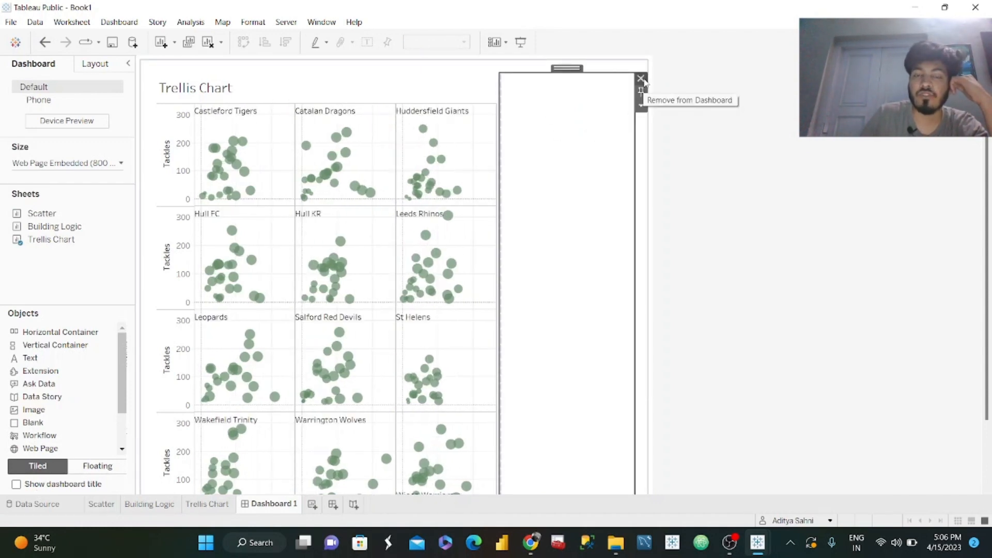
{"action": "left_click", "coordinate": [641, 78]}
Hide the Trellis Chart sheet's title on the dashboard.
{"action": "right_click", "coordinate": [222, 92]}
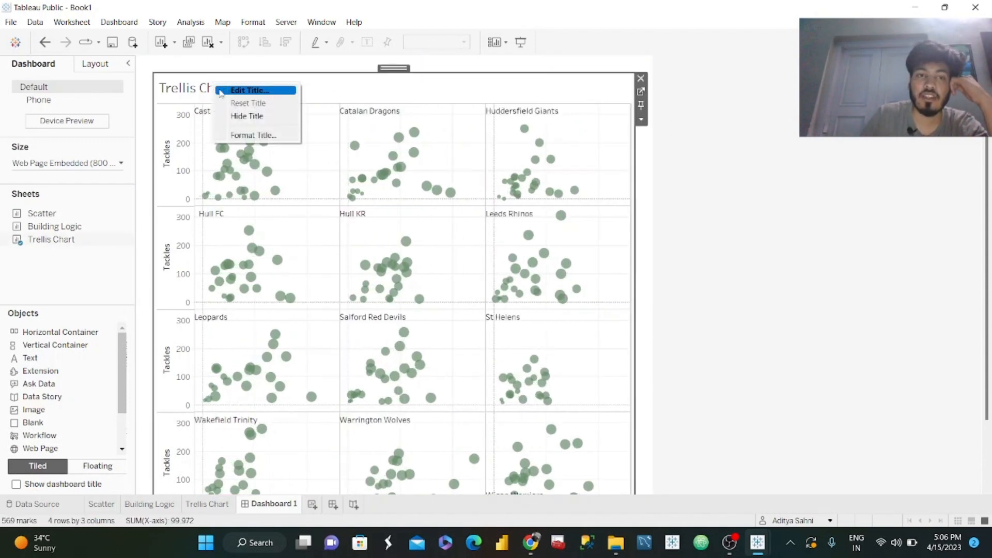
{"action": "left_click", "coordinate": [247, 115]}
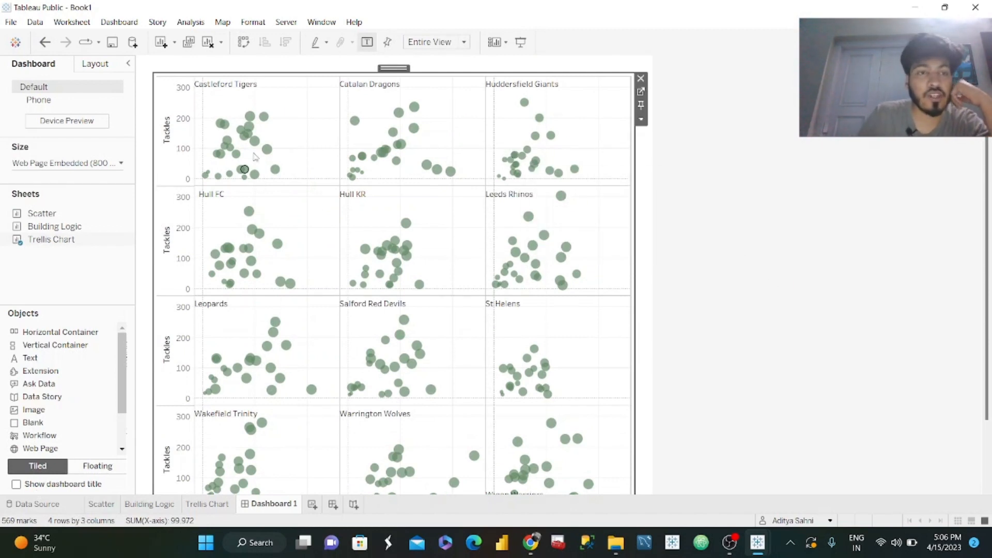
{"action": "left_click", "coordinate": [104, 22]}
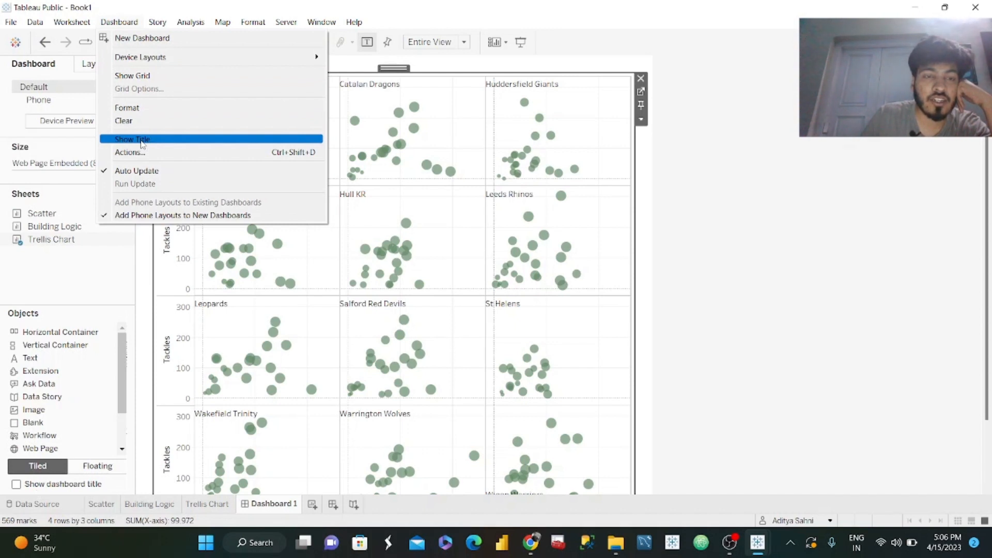
{"action": "left_click", "coordinate": [740, 234]}
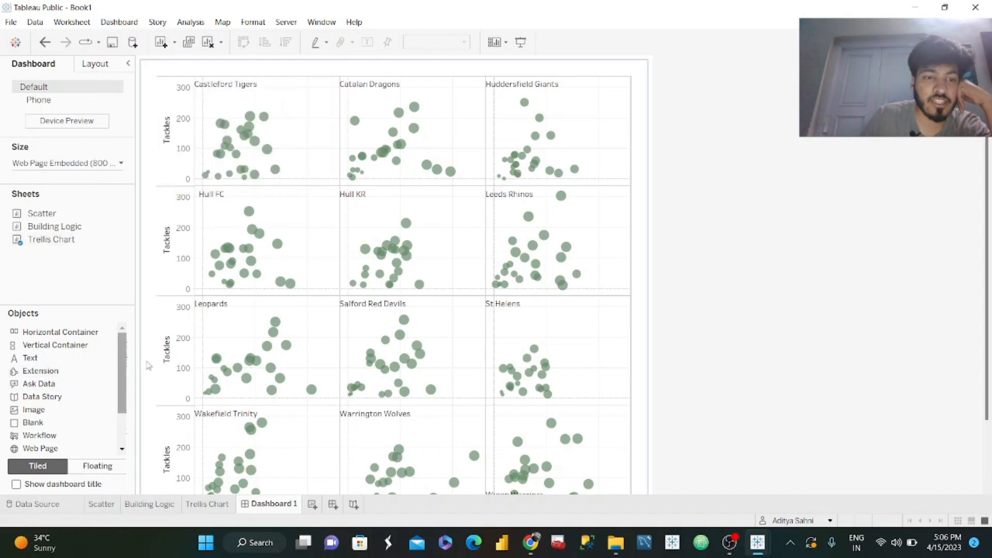
Add a Blank and a Text object above the trellis chart and look up the title wording on the challenge page in Chrome.
{"action": "left_click_drag", "start_coordinate": [47, 423], "coordinate": [355, 104]}
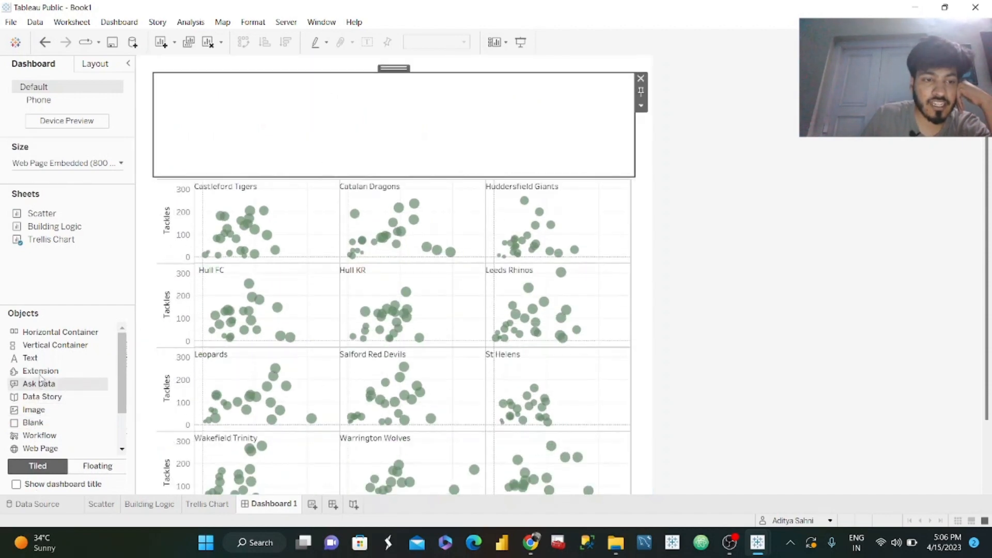
{"action": "left_click_drag", "start_coordinate": [41, 360], "coordinate": [359, 121]}
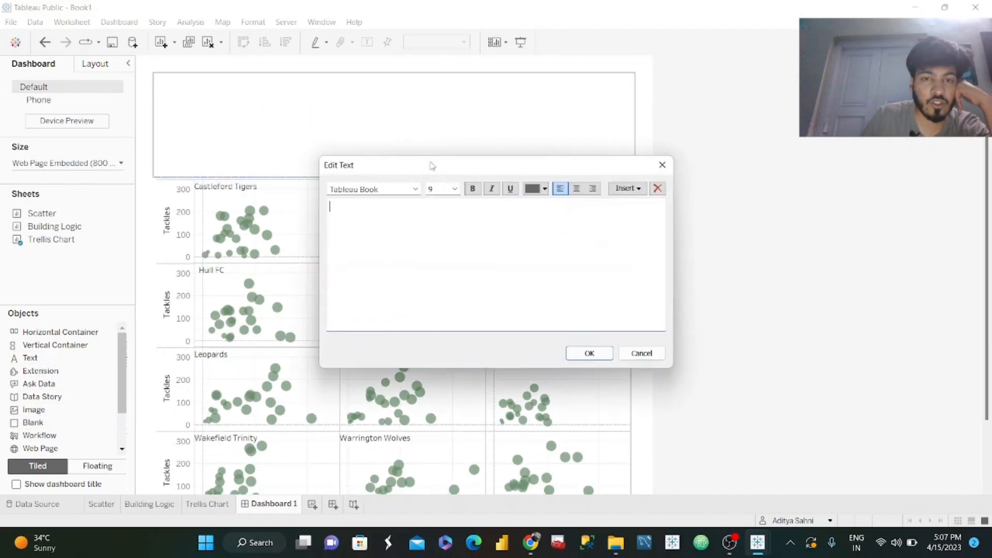
{"action": "left_click", "coordinate": [526, 551]}
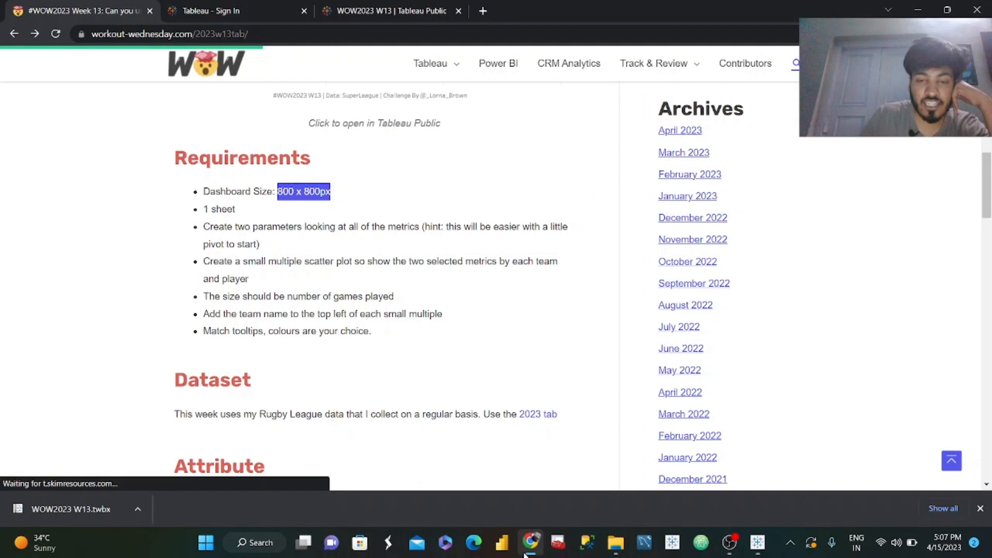
{"action": "left_click", "coordinate": [469, 212]}
{"action": "scroll", "coordinate": [286, 186], "scroll_direction": "up", "scroll_amount": 8}
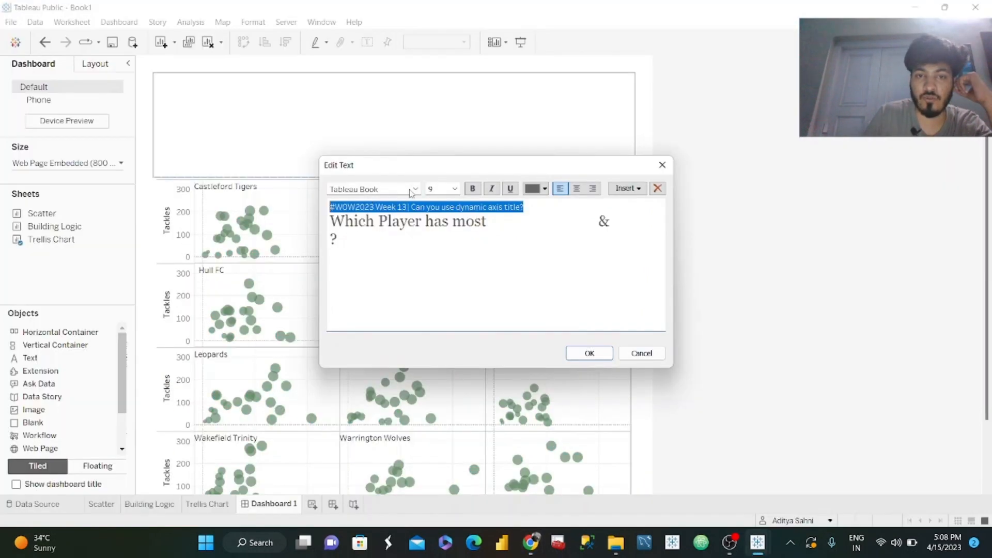
Set the "#WOW2023 Week 13| Can you use dynamic axis title?" line to a larger Georgia font and apply the title text.
{"action": "left_click", "coordinate": [417, 189]}
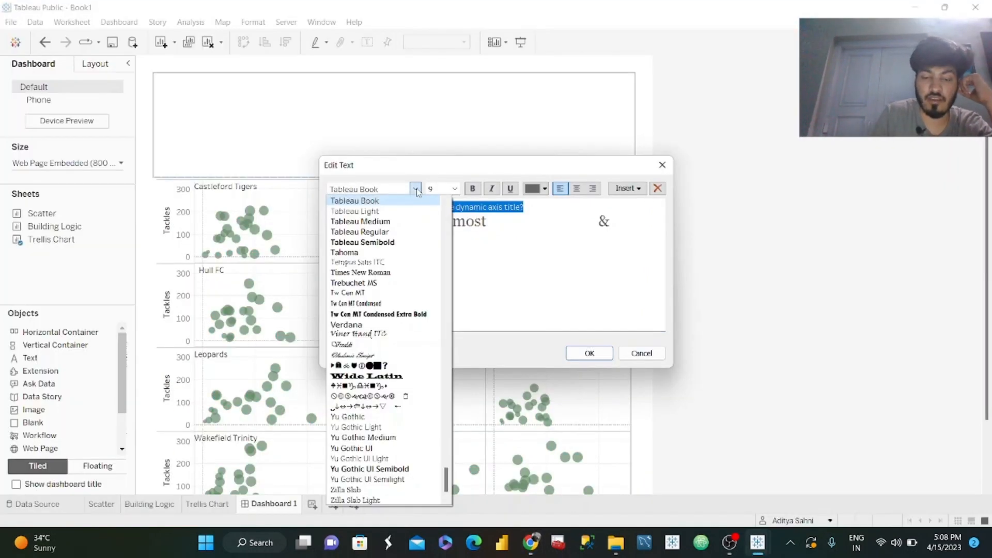
{"action": "key", "text": "g"}
{"action": "left_click", "coordinate": [379, 231]}
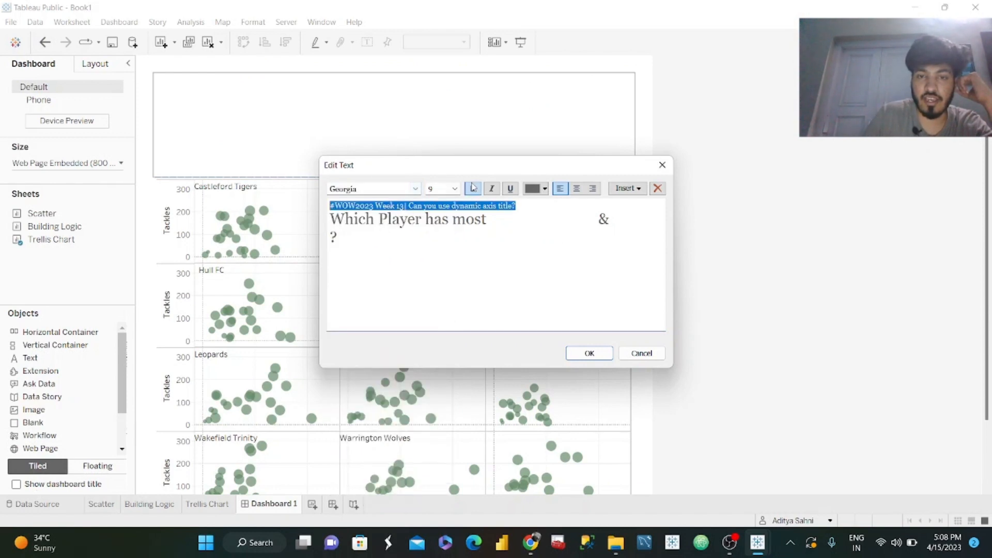
{"action": "left_click", "coordinate": [455, 188]}
{"action": "left_click", "coordinate": [450, 237]}
{"action": "left_click", "coordinate": [537, 311]}
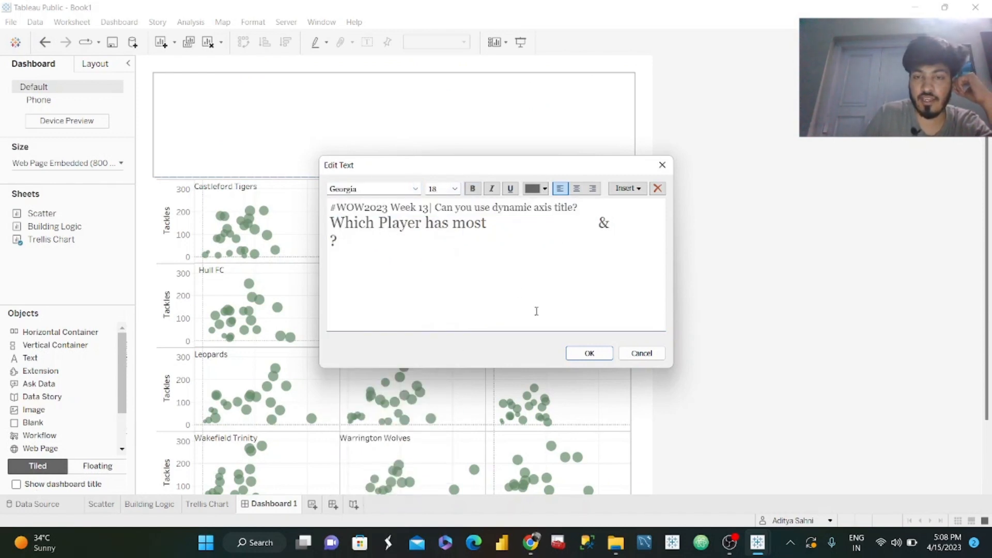
{"action": "left_click_drag", "start_coordinate": [584, 207], "coordinate": [330, 207]}
{"action": "left_click", "coordinate": [451, 275]}
{"action": "left_click", "coordinate": [590, 353]}
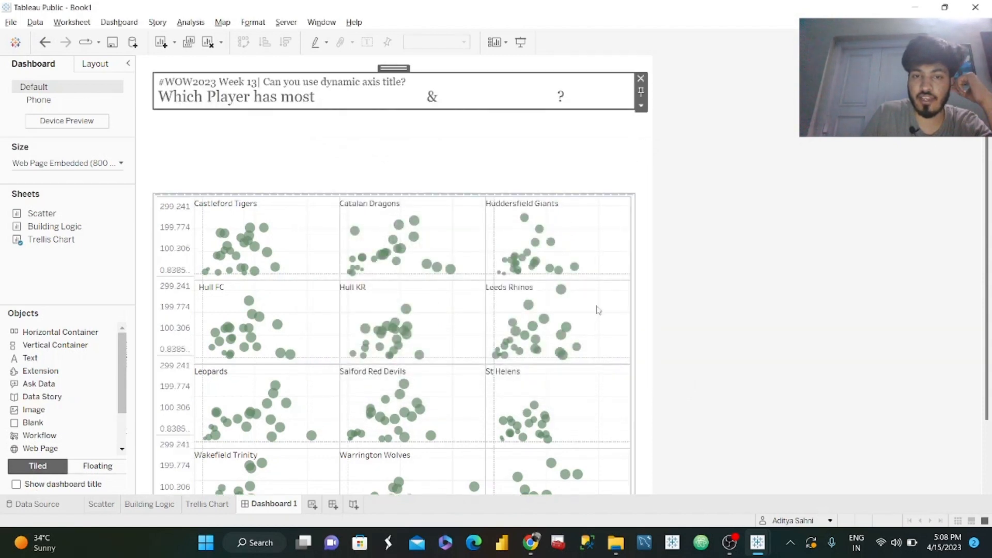
Remove the blank object between the title text and the trellis chart.
{"action": "left_click", "coordinate": [489, 132]}
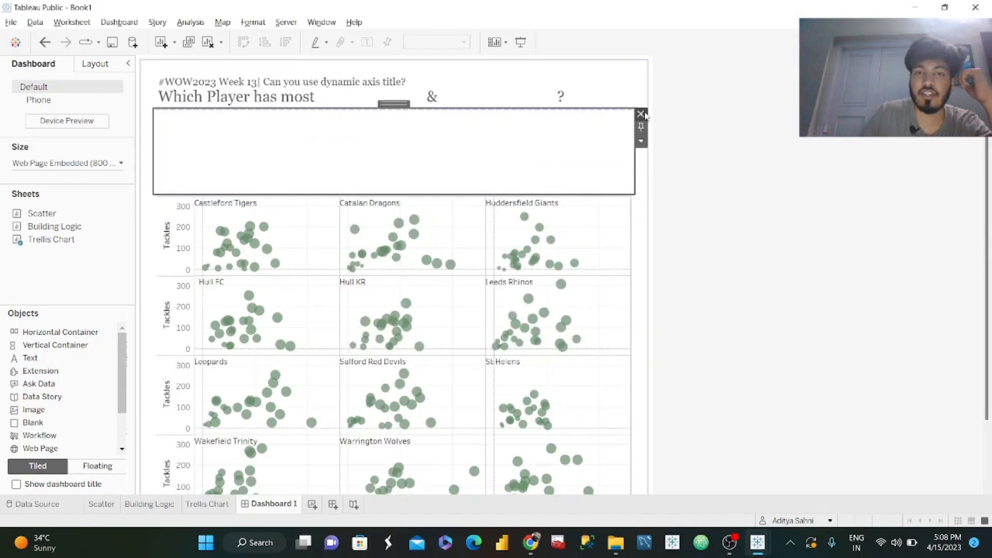
{"action": "left_click", "coordinate": [644, 114]}
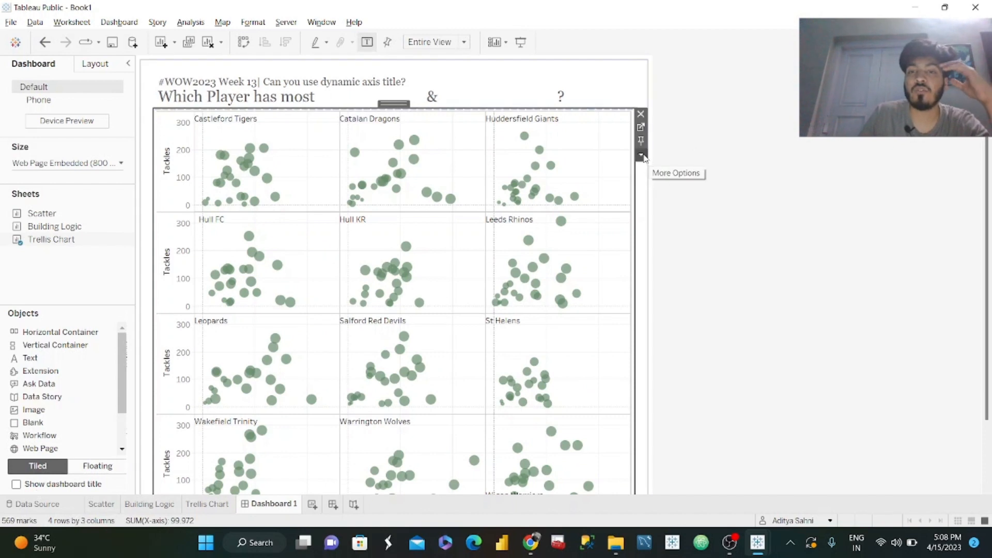
Show the Measure 1 and Measure 2 parameter controls for the trellis chart on the dashboard.
{"action": "left_click", "coordinate": [642, 154]}
{"action": "mouse_move", "coordinate": [716, 279]}
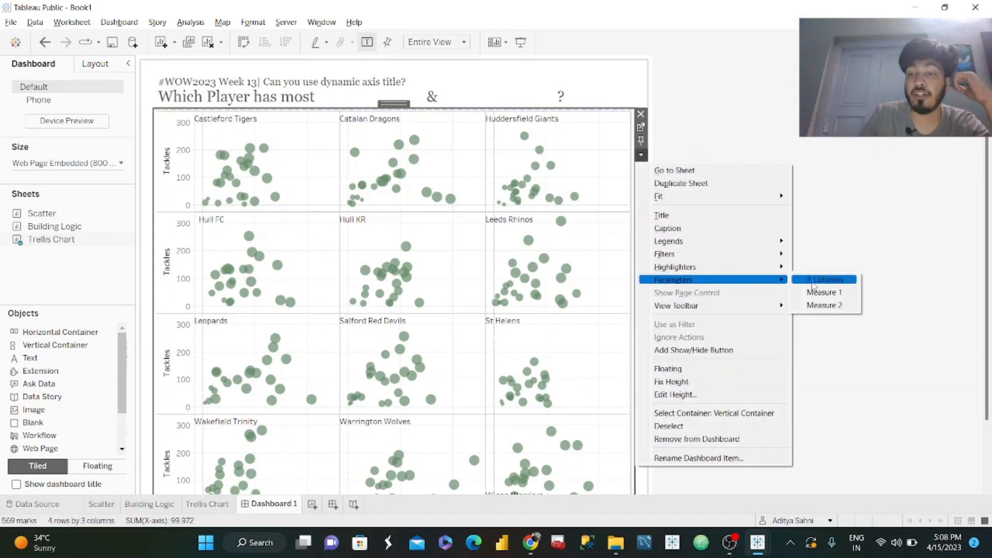
{"action": "left_click", "coordinate": [822, 284]}
{"action": "left_click", "coordinate": [537, 172]}
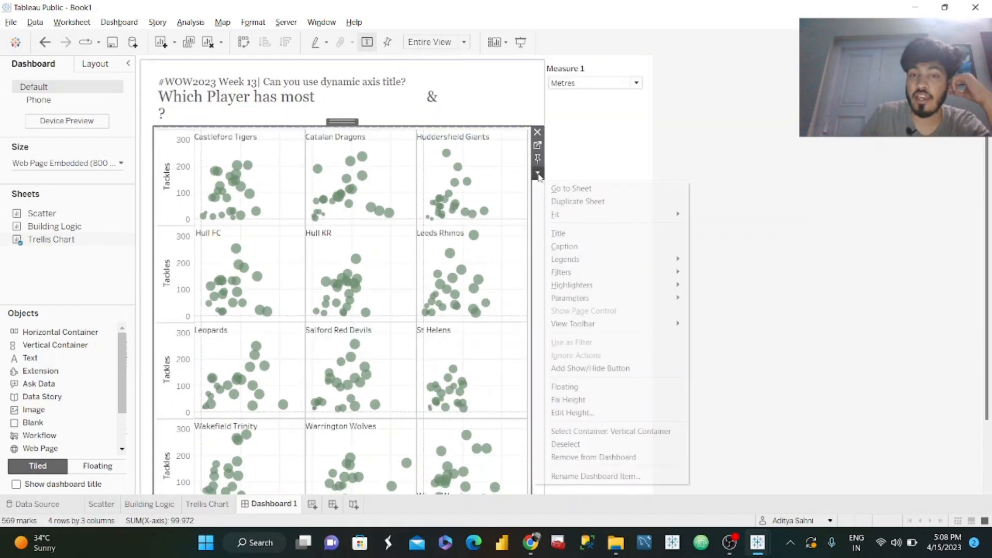
{"action": "mouse_move", "coordinate": [637, 304]}
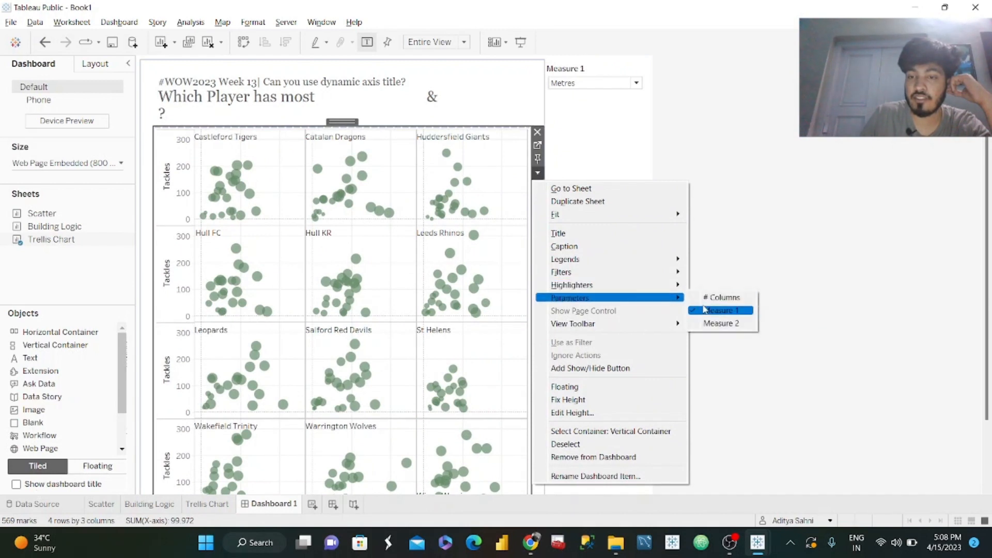
{"action": "left_click", "coordinate": [726, 324]}
Make the Measure 1 parameter control floating and move it over the Catalan Dragons panel.
{"action": "left_click", "coordinate": [620, 70]}
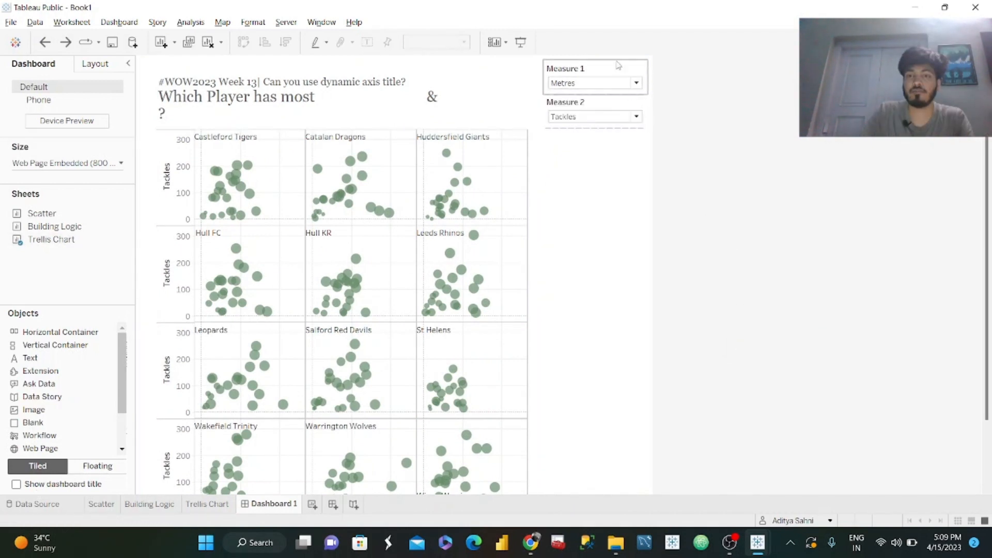
{"action": "left_click", "coordinate": [654, 93]}
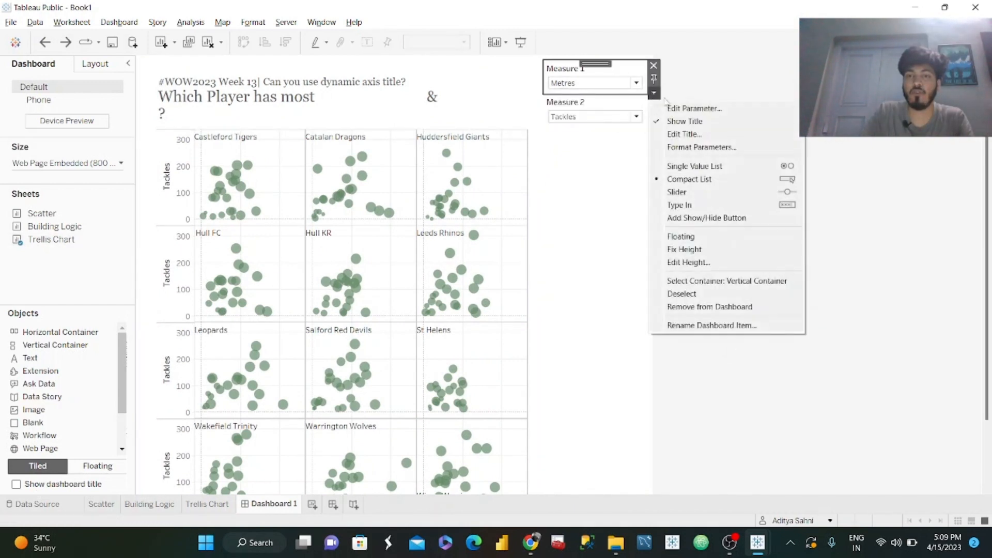
{"action": "left_click", "coordinate": [692, 237]}
{"action": "left_click_drag", "start_coordinate": [595, 63], "coordinate": [360, 164]}
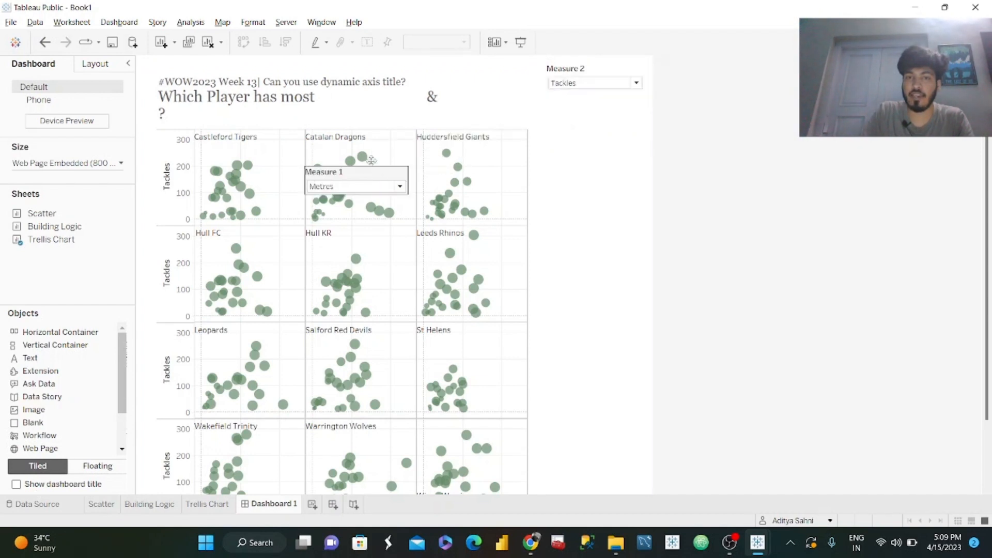
Make the Measure 2 parameter control floating and remove the empty container beside the trellis chart.
{"action": "left_click", "coordinate": [610, 69]}
{"action": "left_click", "coordinate": [654, 93]}
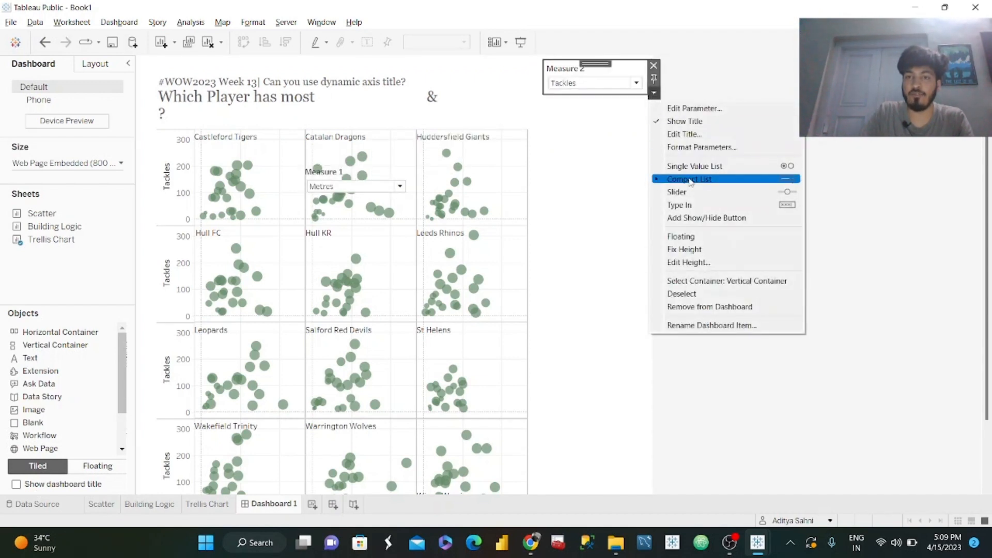
{"action": "left_click", "coordinate": [680, 237]}
{"action": "left_click", "coordinate": [635, 176]}
{"action": "left_click", "coordinate": [654, 65]}
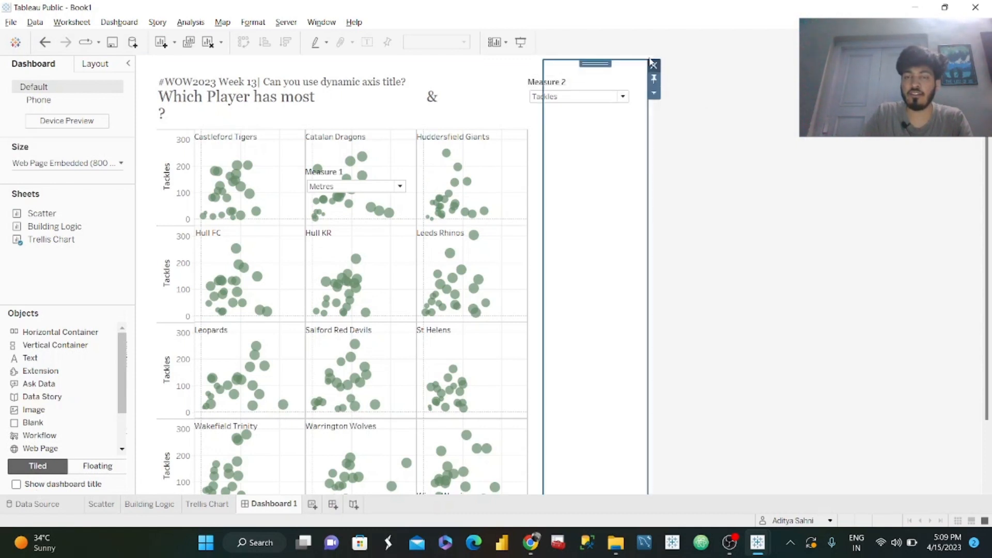
Hide the Measure 2 control's title and place the control between "&" and "?" in the dashboard title.
{"action": "right_click", "coordinate": [552, 82]}
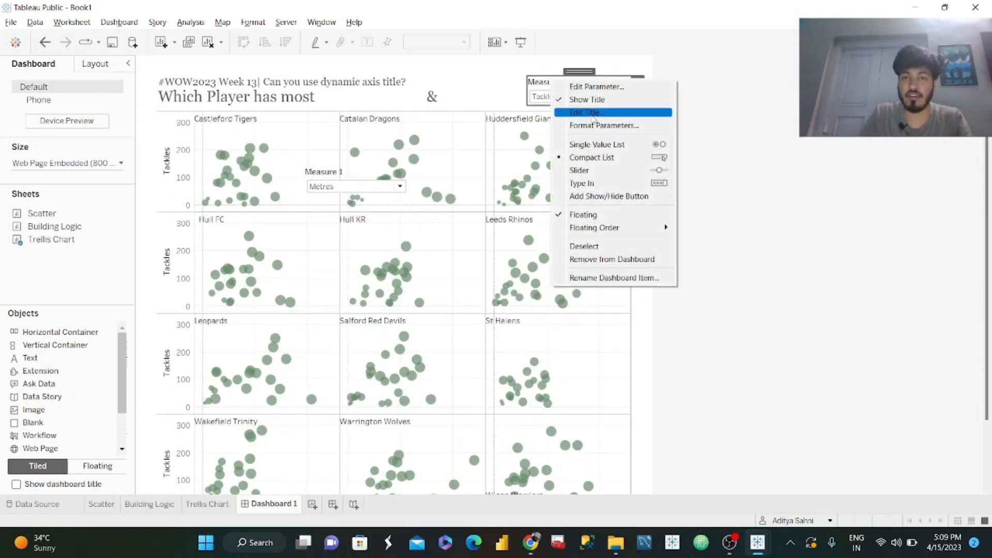
{"action": "left_click", "coordinate": [588, 100]}
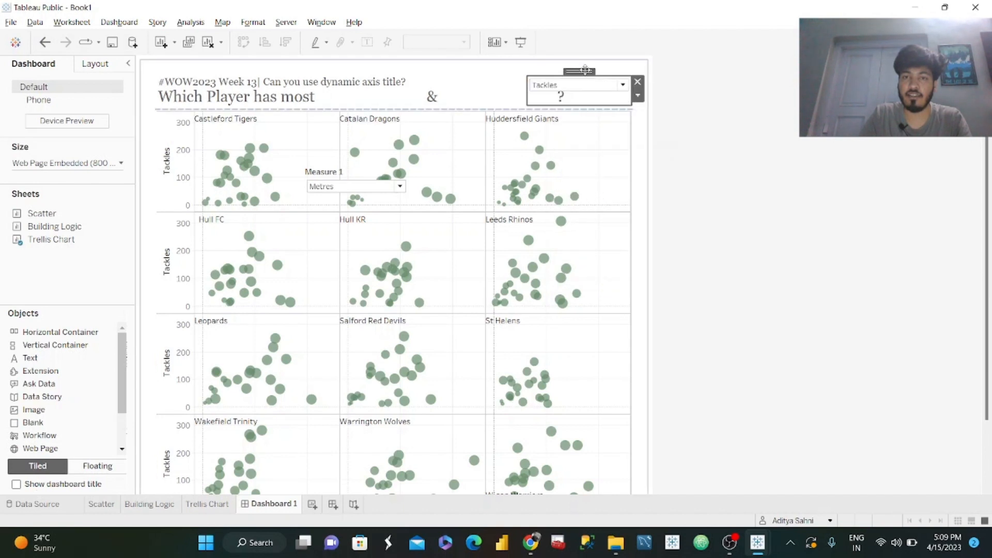
{"action": "left_click_drag", "start_coordinate": [582, 75], "coordinate": [512, 108]}
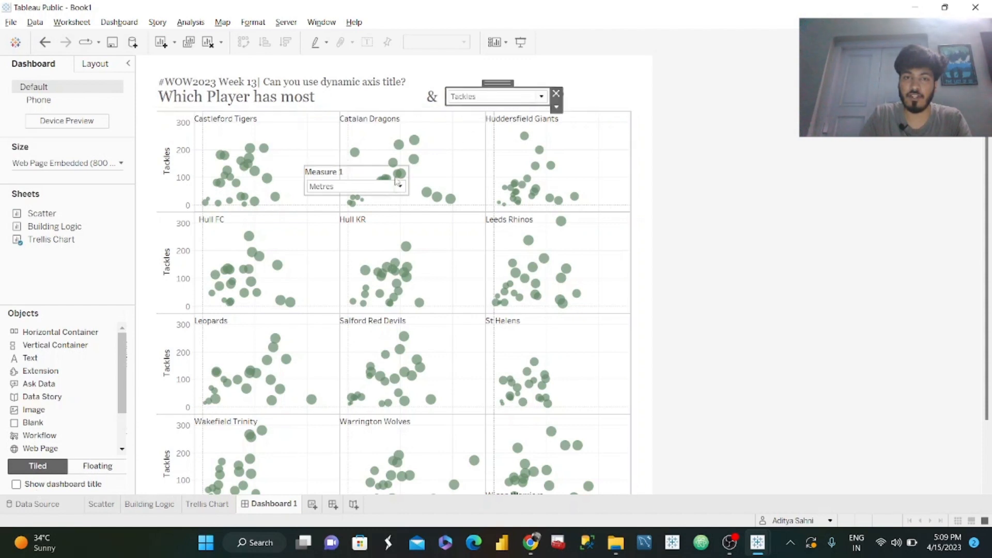
Hide the Measure 1 control's title and place the control between "Which Player has most" and "&".
{"action": "left_click", "coordinate": [328, 172]}
{"action": "right_click", "coordinate": [334, 174]}
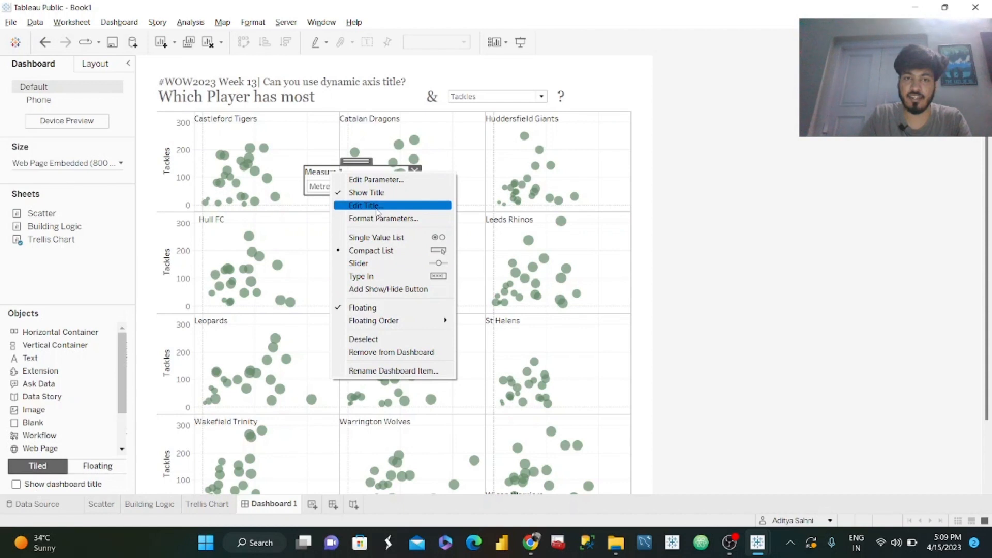
{"action": "left_click", "coordinate": [377, 206]}
{"action": "left_click", "coordinate": [662, 166]}
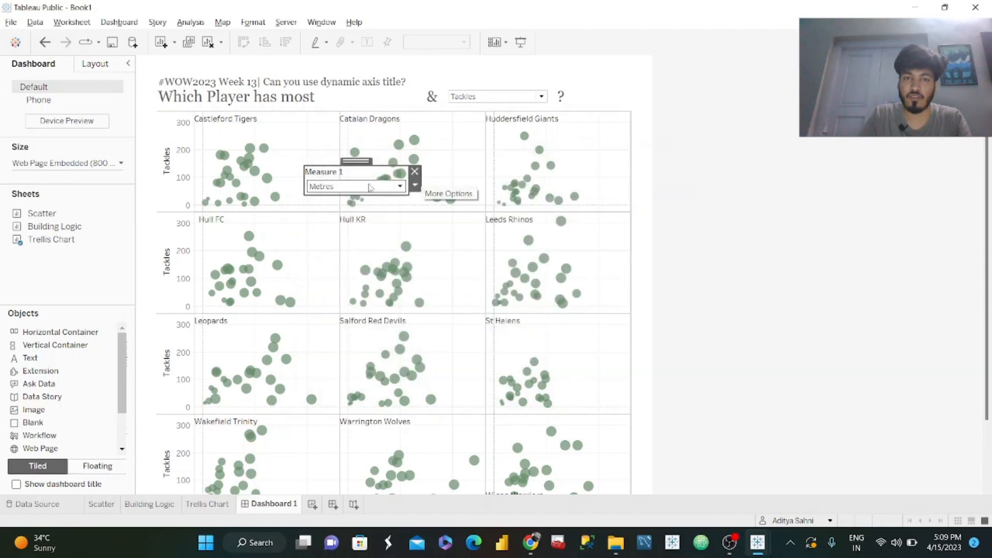
{"action": "right_click", "coordinate": [335, 173]}
{"action": "left_click", "coordinate": [372, 193]}
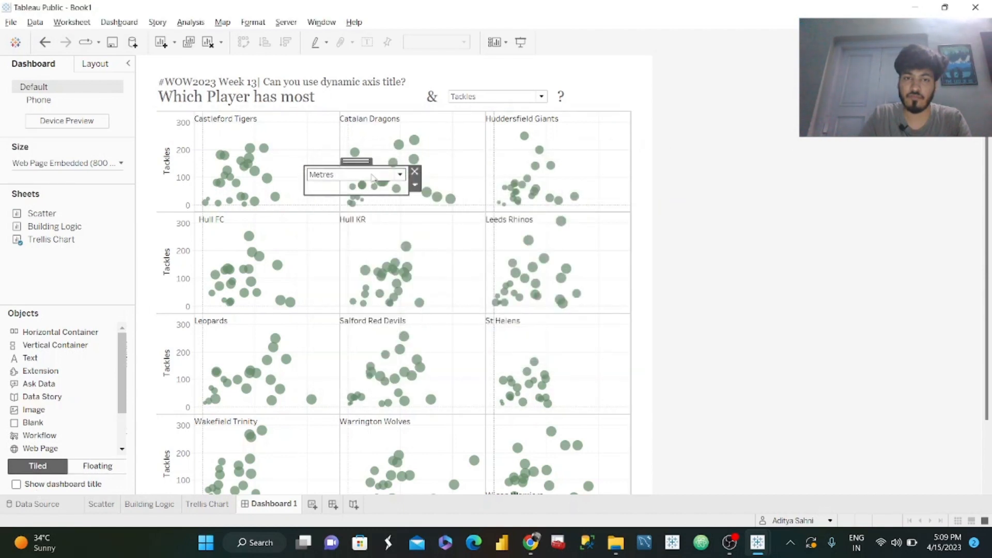
{"action": "left_click_drag", "start_coordinate": [361, 161], "coordinate": [367, 98]}
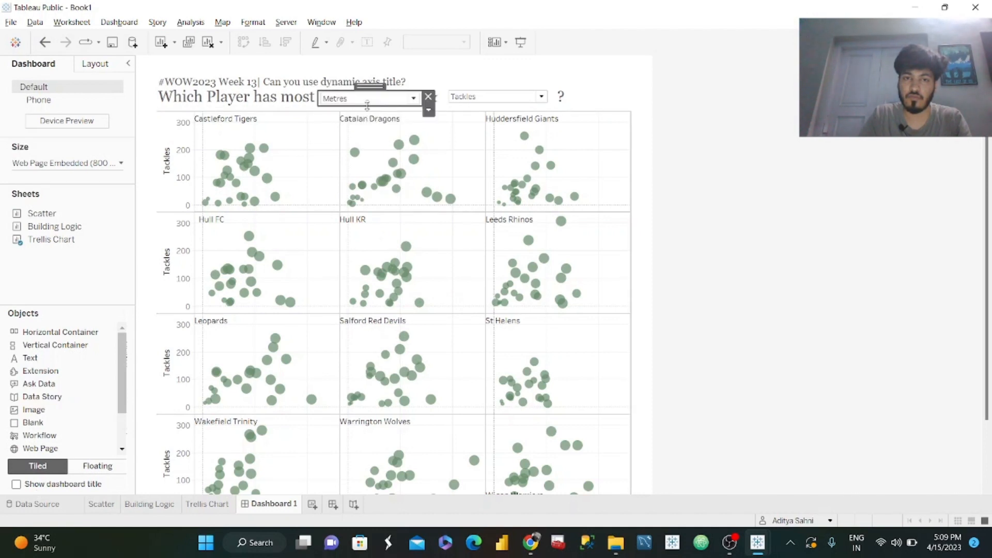
Nudge the Measure 2 control to line up with the Measure 1 control in the title line.
{"action": "left_click", "coordinate": [505, 97]}
{"action": "left_click", "coordinate": [504, 97]}
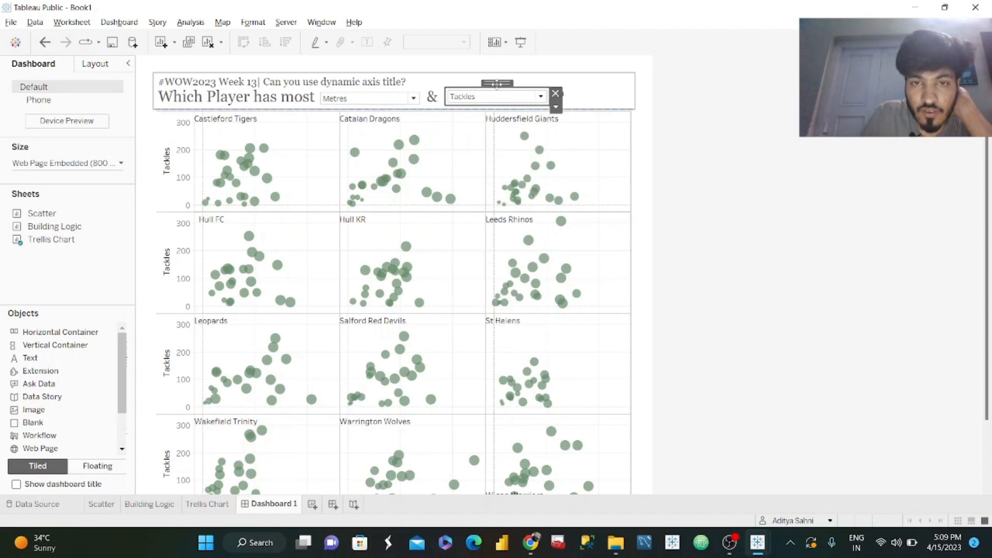
{"action": "left_click_drag", "start_coordinate": [496, 85], "coordinate": [493, 104]}
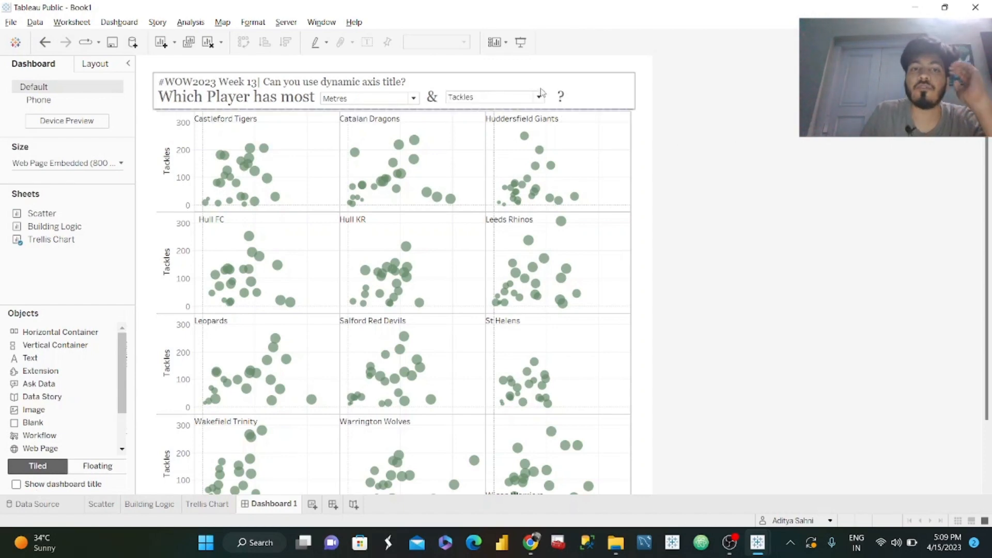
Present the dashboard full screen and test the title controls with Metres as the first measure and Goals as the second.
{"action": "left_click", "coordinate": [518, 43]}
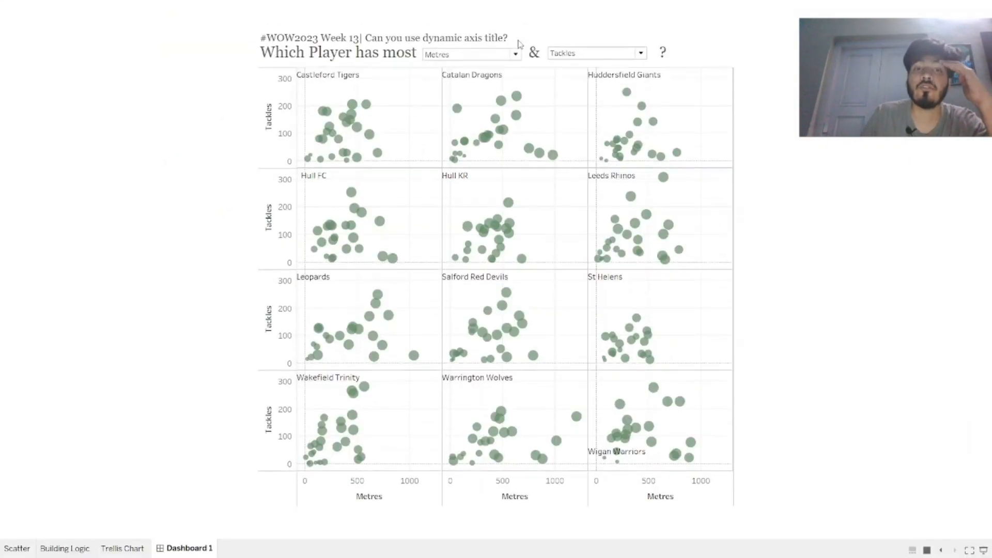
{"action": "left_click", "coordinate": [496, 54]}
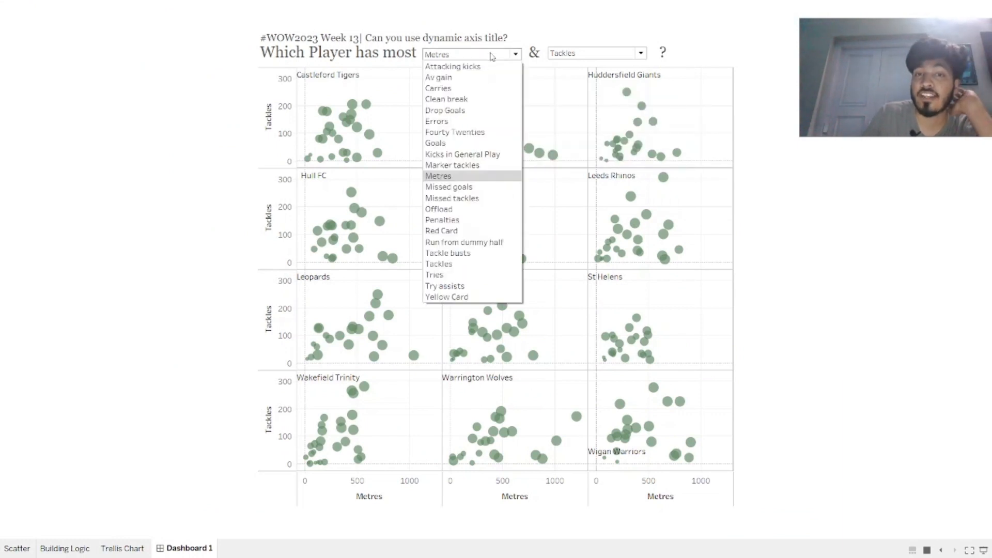
{"action": "left_click", "coordinate": [461, 176]}
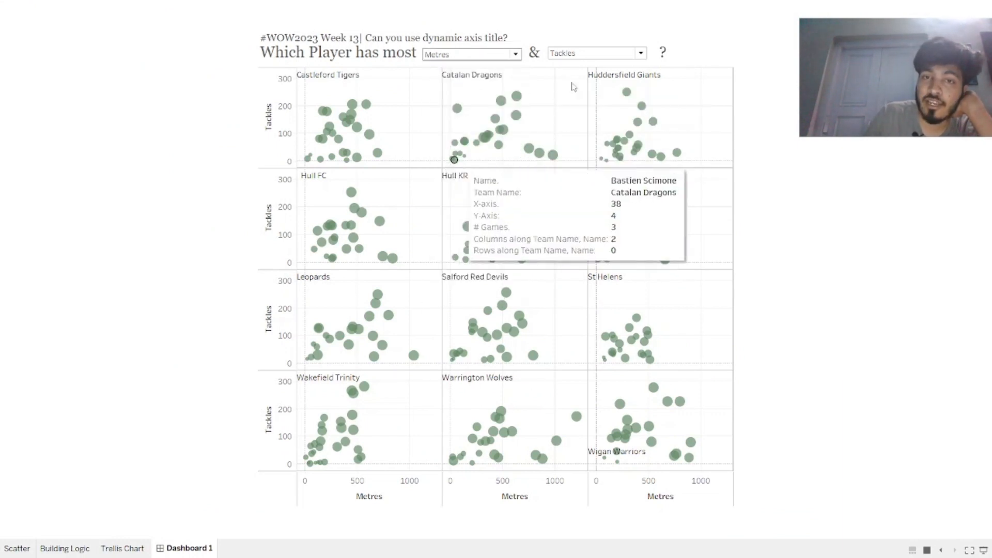
{"action": "left_click", "coordinate": [618, 54]}
{"action": "left_click", "coordinate": [600, 142]}
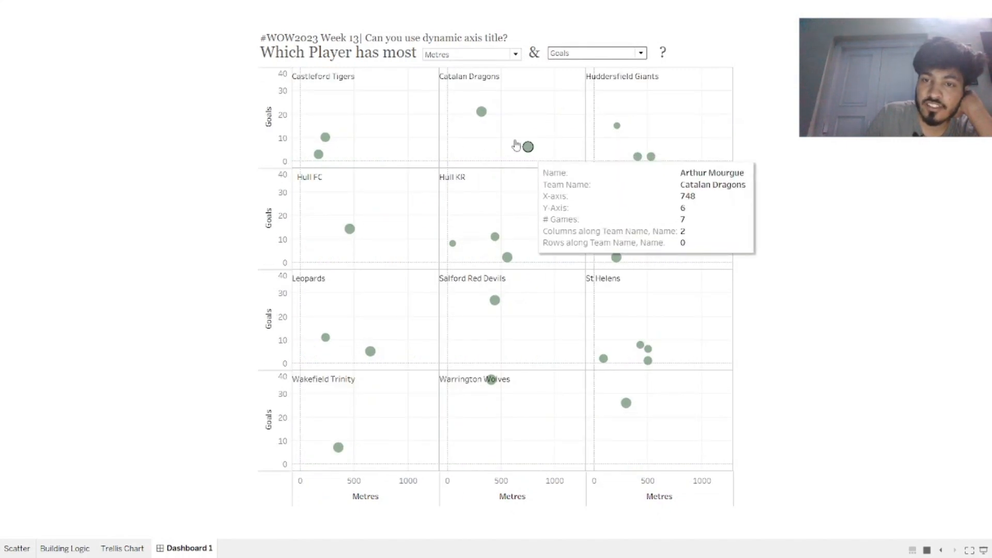
Test the dynamic axis titles with Missed goals as the first measure and Metres as the second.
{"action": "left_click", "coordinate": [493, 56]}
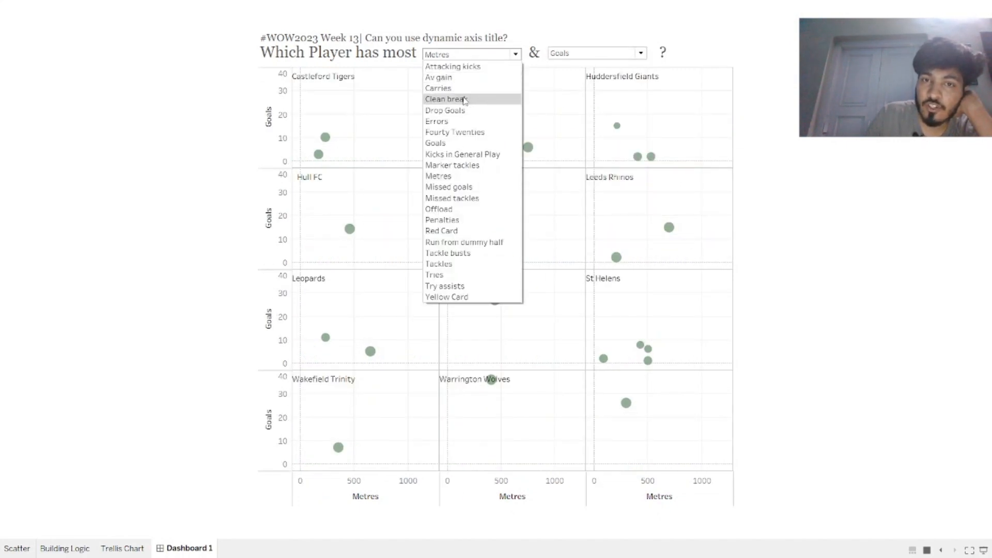
{"action": "left_click", "coordinate": [475, 97]}
{"action": "left_click", "coordinate": [506, 57]}
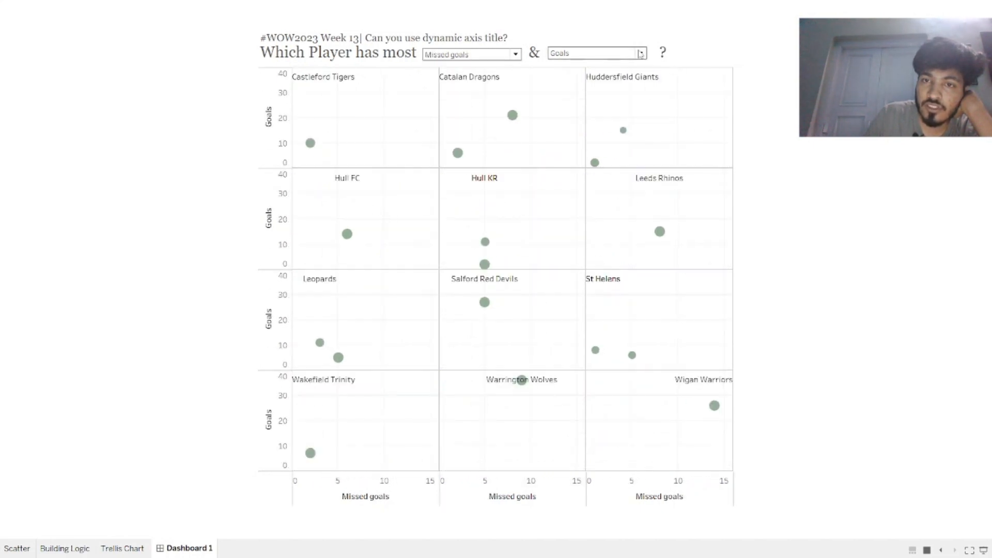
{"action": "left_click", "coordinate": [594, 53]}
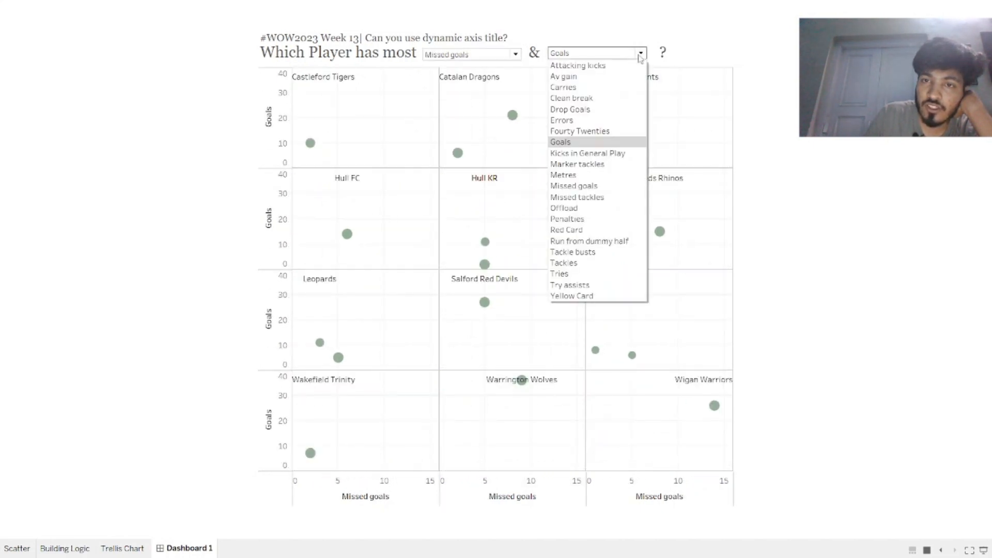
{"action": "left_click", "coordinate": [575, 176]}
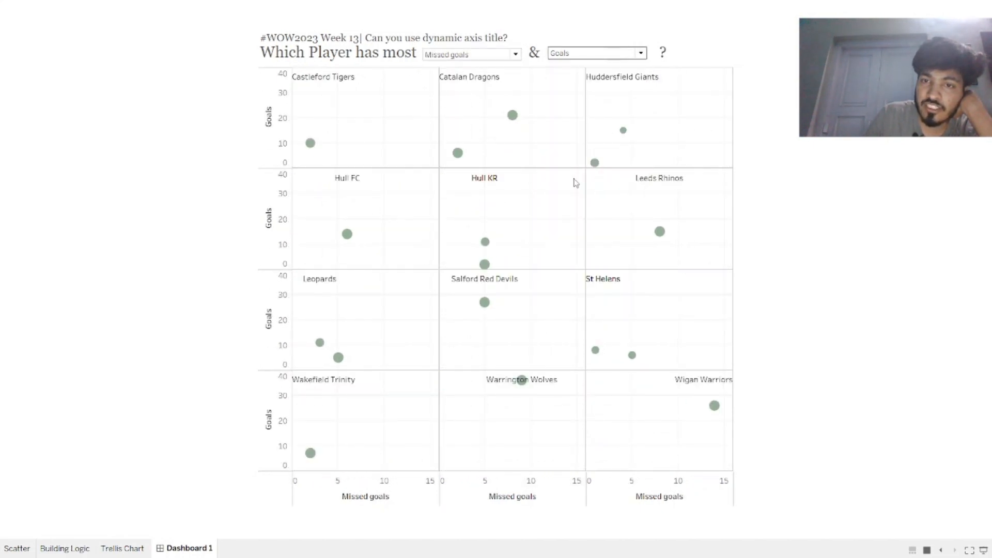
Set the second measure to Penalties and the first to Errors, and leave presentation mode.
{"action": "left_click", "coordinate": [624, 50]}
{"action": "left_click", "coordinate": [569, 176]}
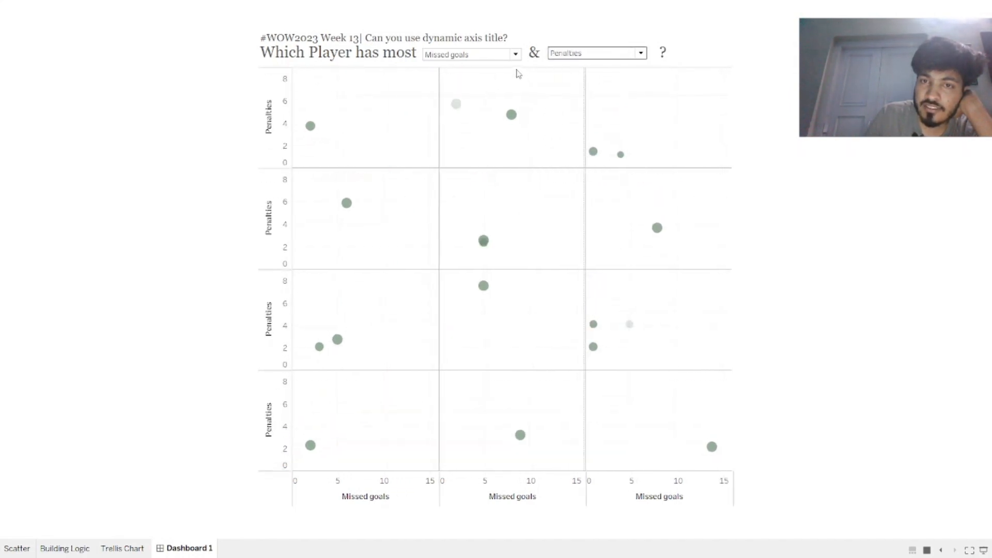
{"action": "left_click", "coordinate": [515, 54]}
{"action": "left_click", "coordinate": [468, 123]}
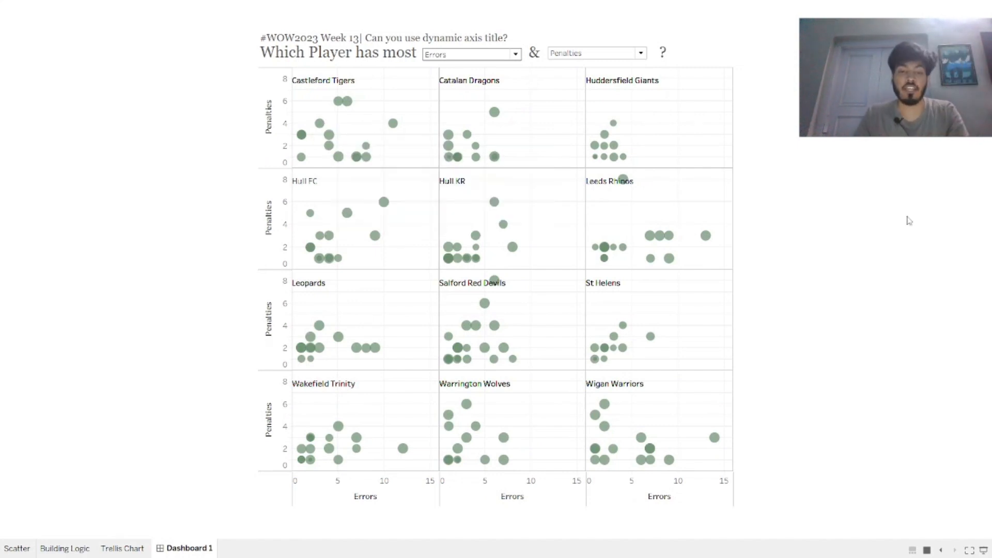
{"action": "key", "text": "Escape"}
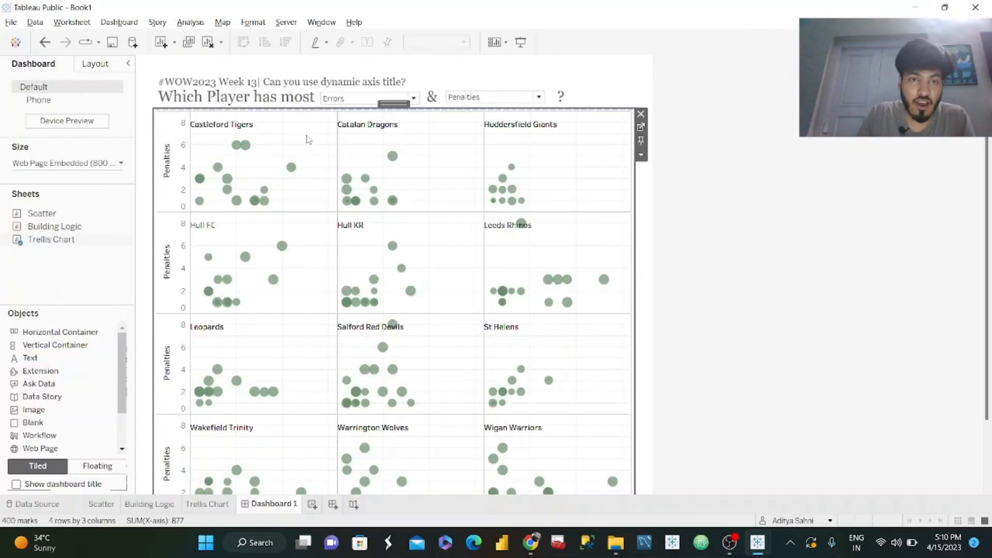
{"action": "left_click", "coordinate": [641, 126]}
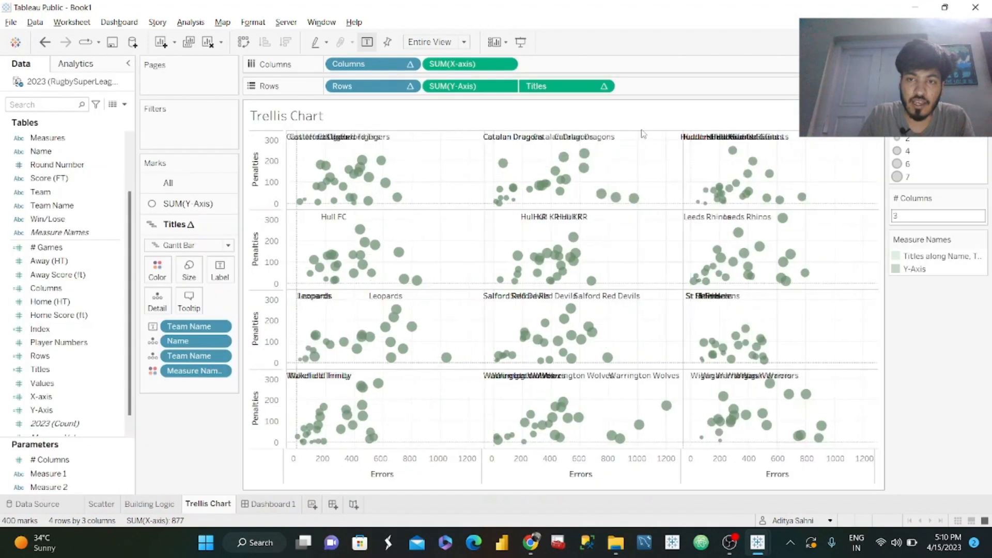
{"action": "left_click", "coordinate": [150, 504]}
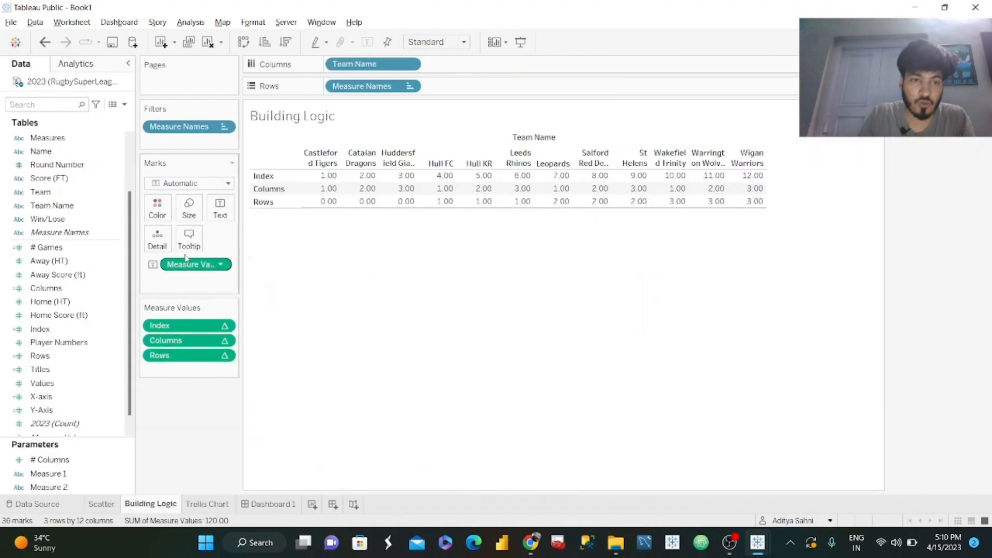
{"action": "left_click", "coordinate": [191, 239]}
{"action": "key", "text": "Escape"}
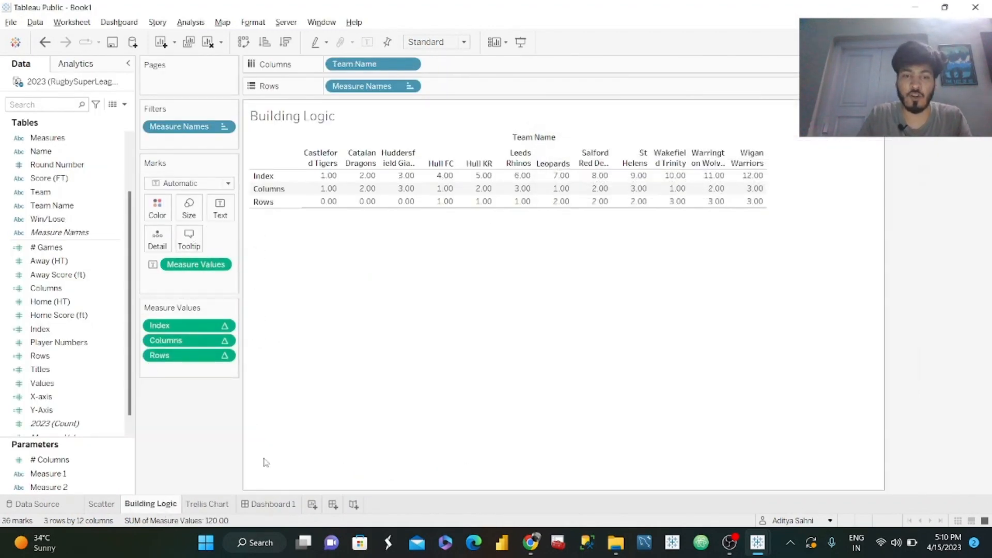
Copy the full tooltip text from the Scatter sheet and close its tooltip editor.
{"action": "left_click", "coordinate": [101, 504]}
{"action": "left_click", "coordinate": [188, 246]}
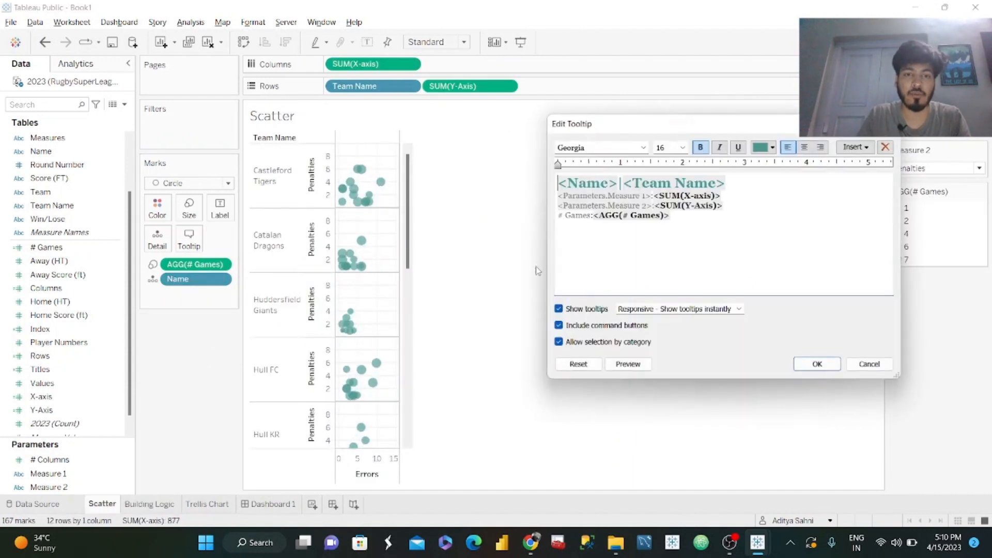
{"action": "key", "text": "ctrl+a"}
{"action": "key", "text": "ctrl+c"}
{"action": "left_click", "coordinate": [887, 124]}
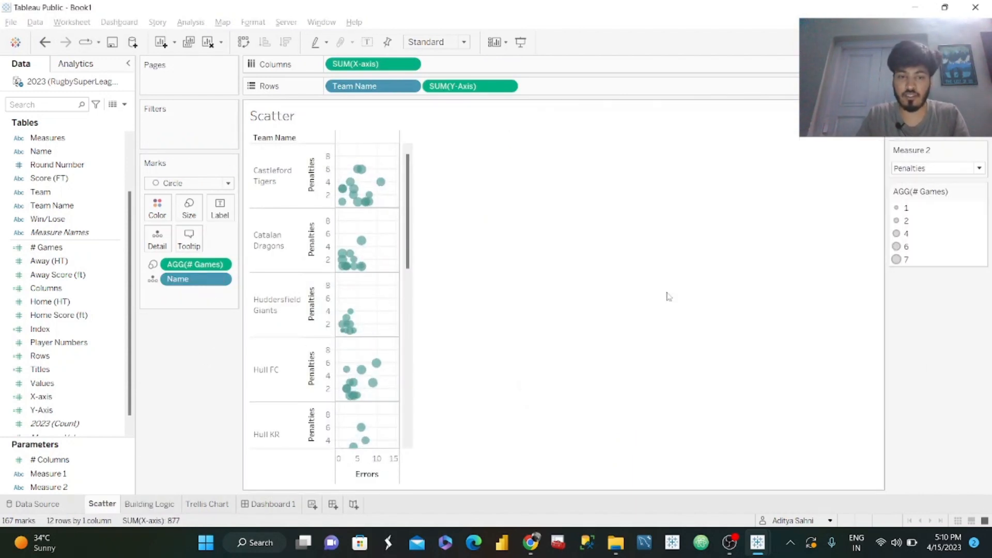
Replace the Trellis Chart's tooltip for all marks with the tooltip text copied from the Scatter sheet.
{"action": "left_click", "coordinate": [208, 504]}
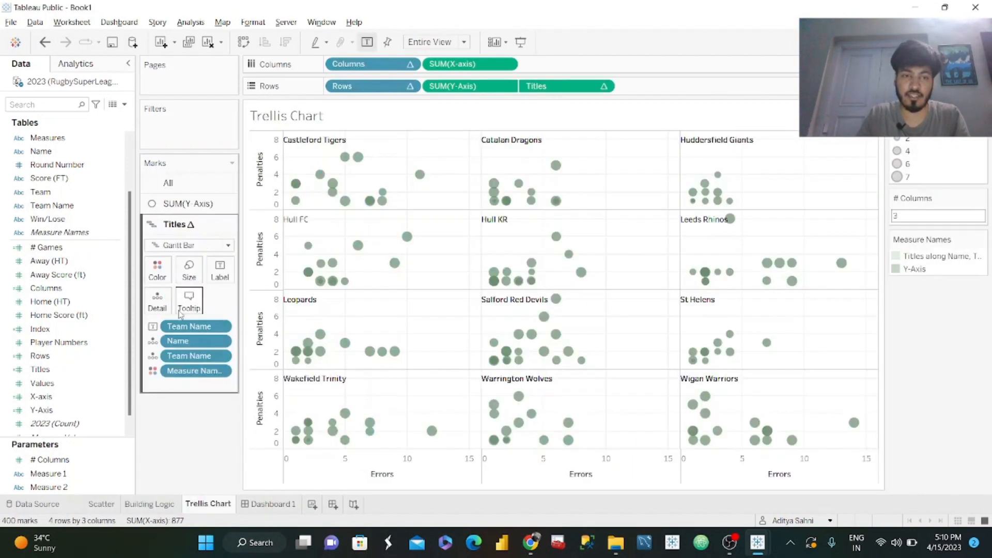
{"action": "left_click", "coordinate": [189, 257]}
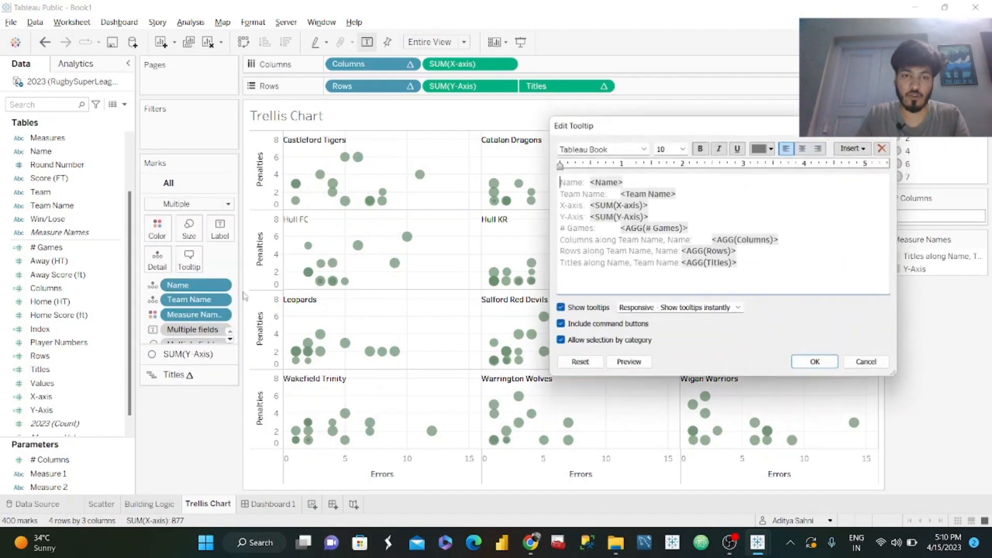
{"action": "key", "text": "ctrl+a"}
{"action": "key", "text": "ctrl+v"}
{"action": "left_click", "coordinate": [823, 368]}
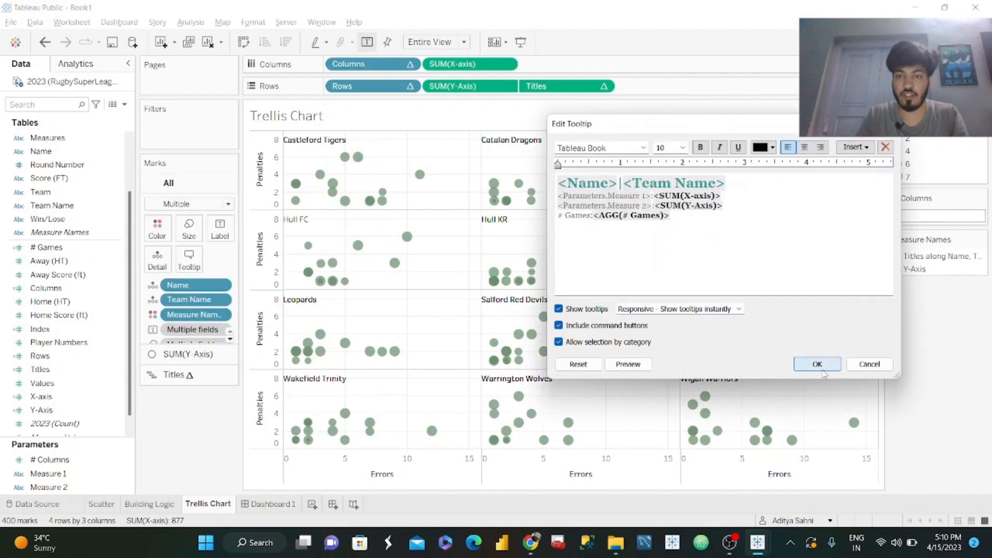
{"action": "mouse_move", "coordinate": [707, 402]}
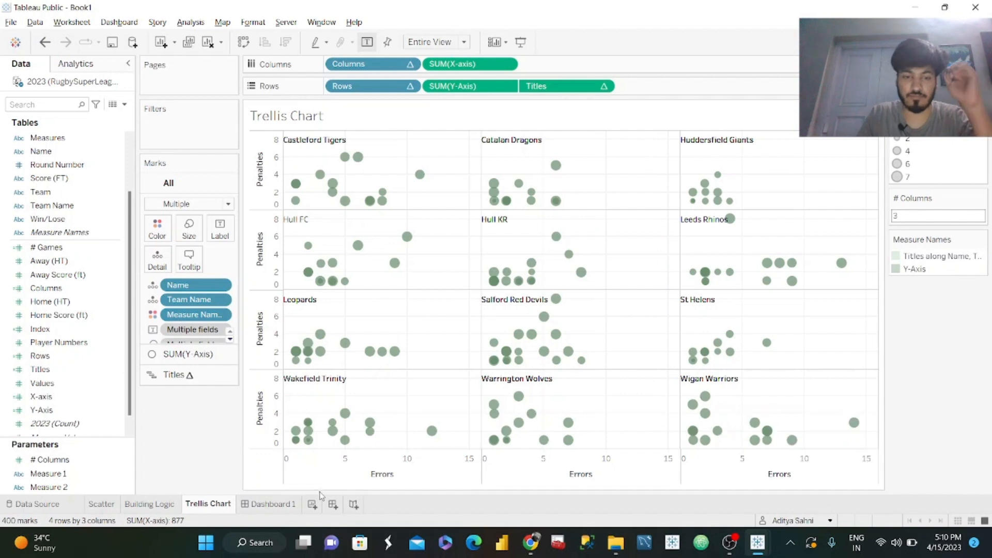
Rename the dashboard sheet as WOW 2023.
{"action": "left_click", "coordinate": [278, 509]}
{"action": "double_click", "coordinate": [275, 507]}
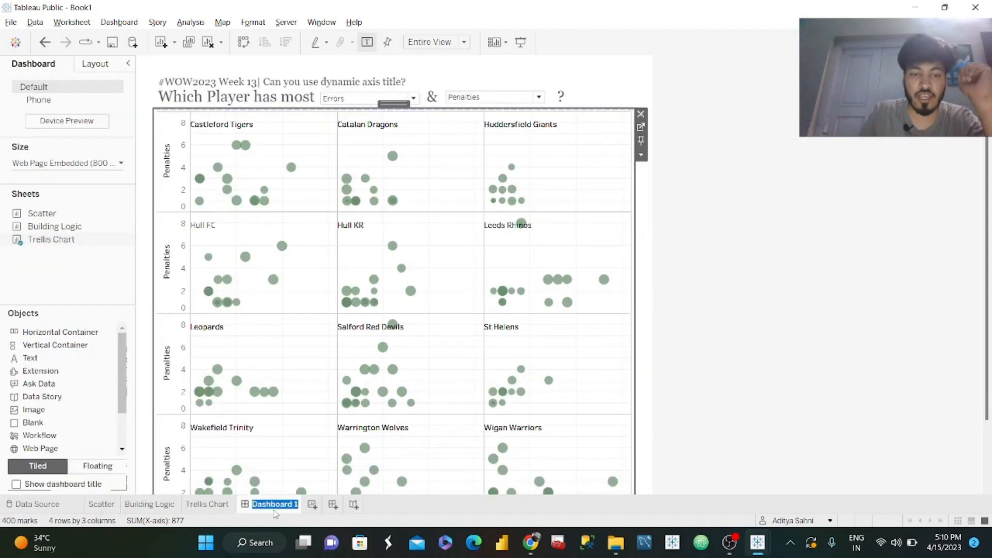
{"action": "type", "text": "wo"}
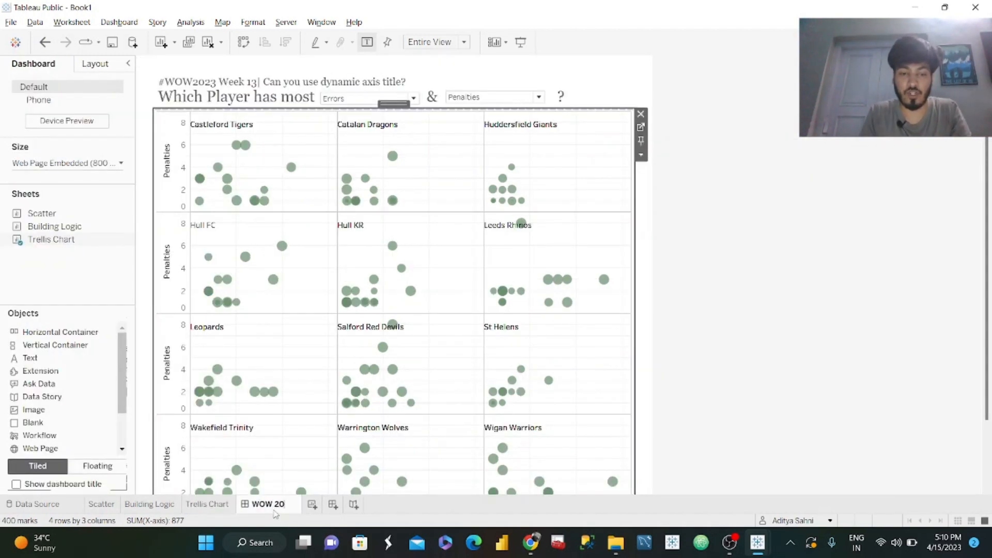
{"action": "type", "text": "W 2023"}
{"action": "key", "text": "Return"}
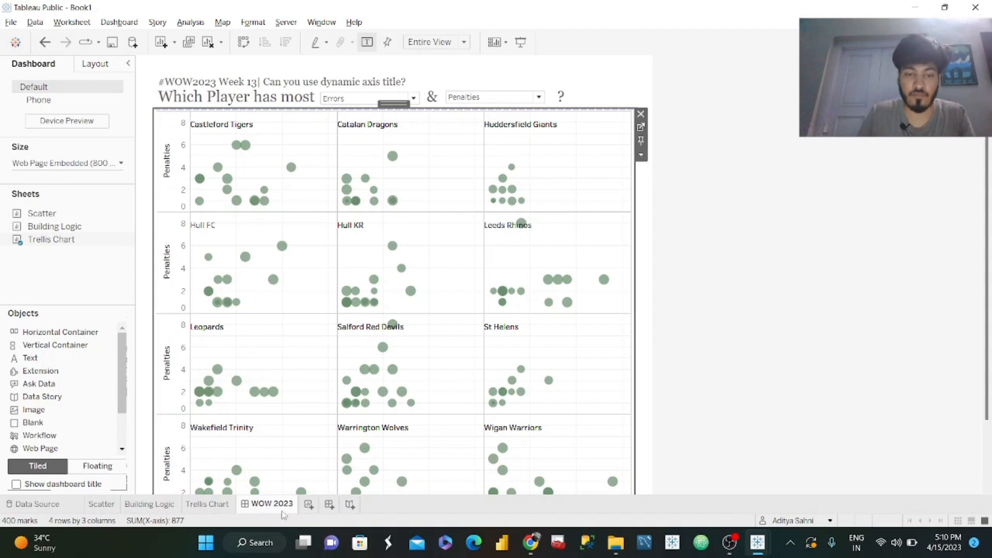
Extend the dashboard sheet's name to WOW 2023 W13.
{"action": "double_click", "coordinate": [292, 506]}
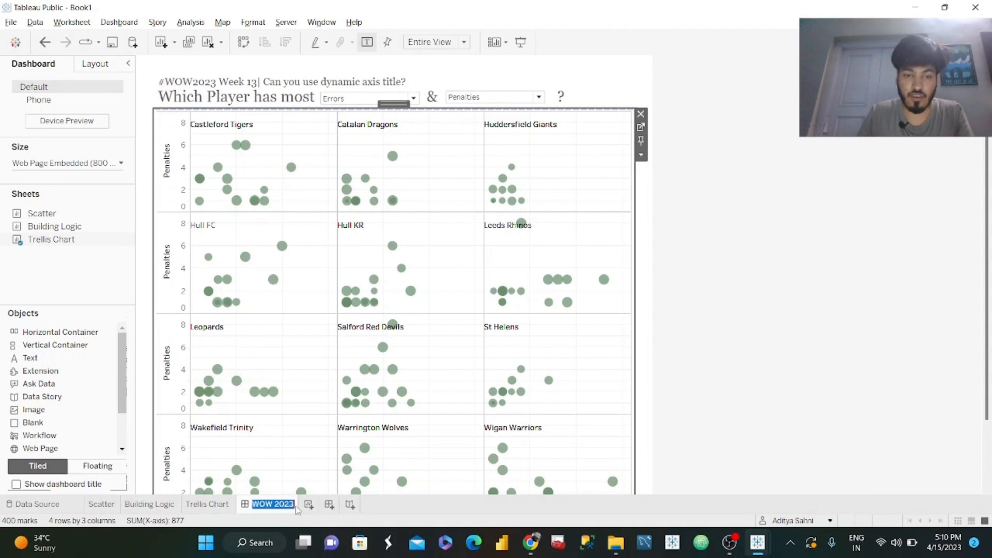
{"action": "left_click", "coordinate": [272, 504]}
{"action": "double_click", "coordinate": [293, 508]}
{"action": "left_click", "coordinate": [295, 510]}
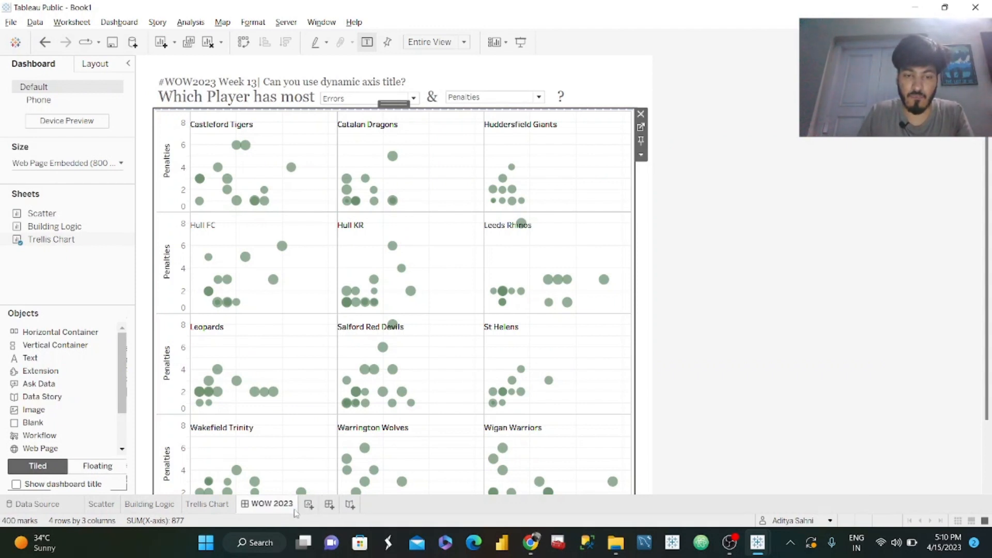
{"action": "double_click", "coordinate": [291, 506]}
{"action": "left_click", "coordinate": [291, 504]}
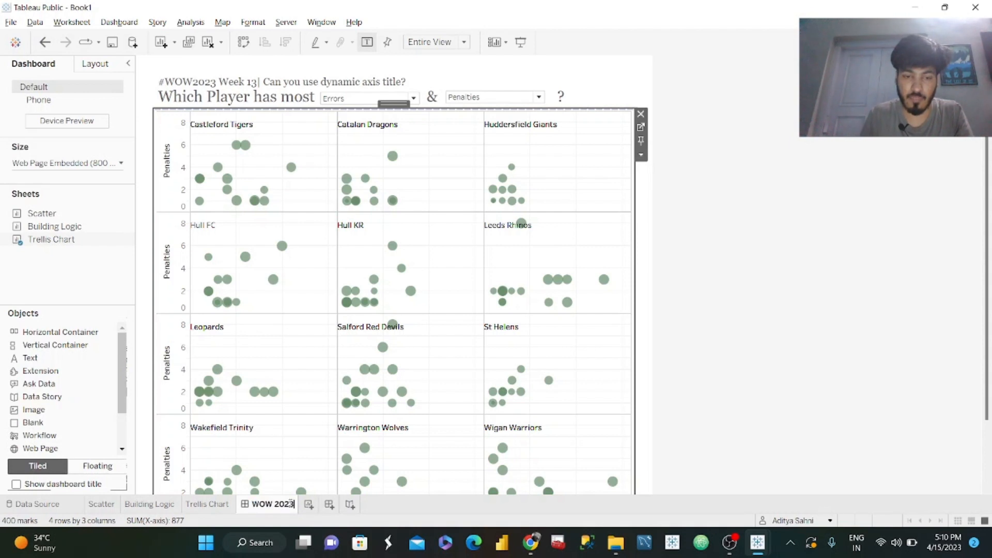
{"action": "type", "text": "W"}
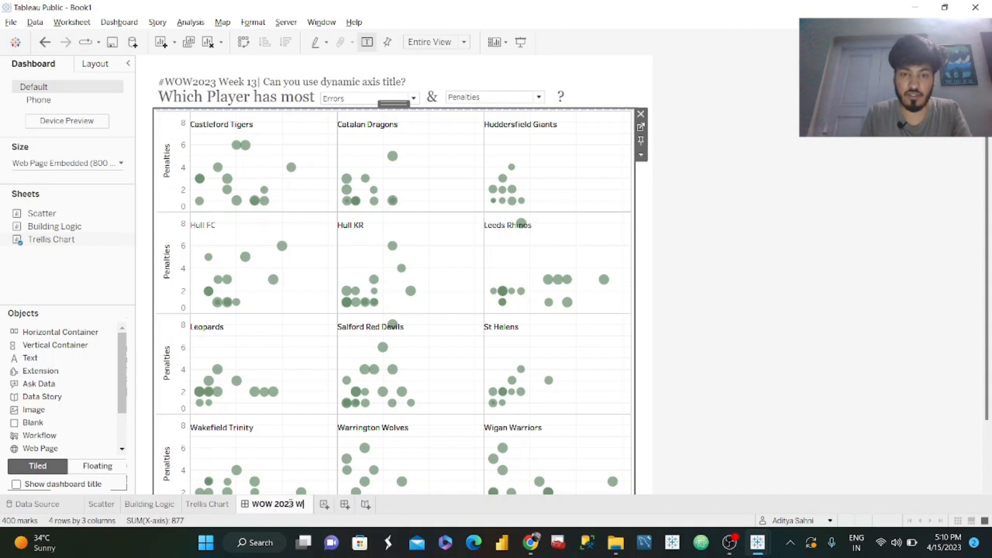
{"action": "type", "text": "13"}
{"action": "key", "text": "Return"}
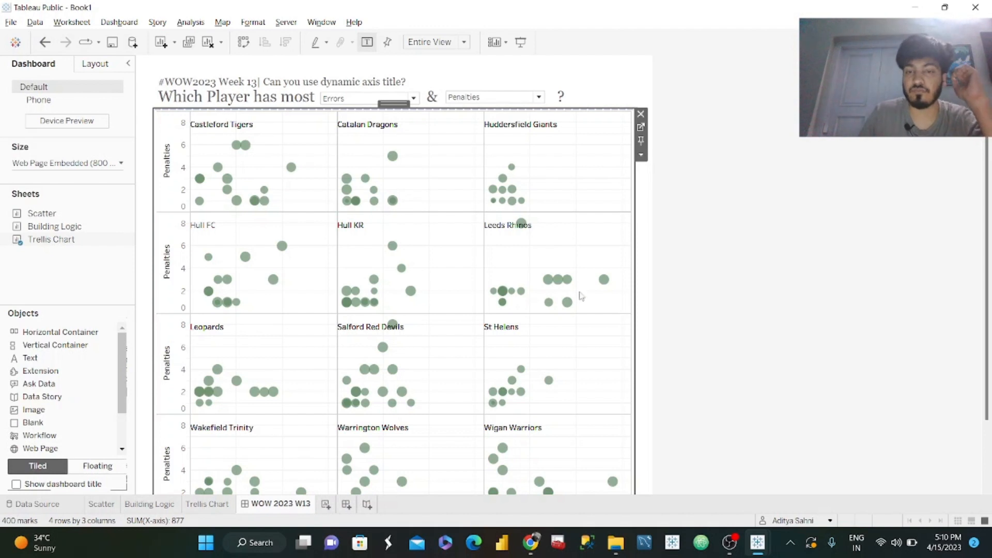
Add a text object below the trellis chart crediting the challenge author, Workout Wednesday and the person who re-created it.
{"action": "left_click", "coordinate": [765, 315]}
{"action": "left_click_drag", "start_coordinate": [988, 316], "coordinate": [988, 382]}
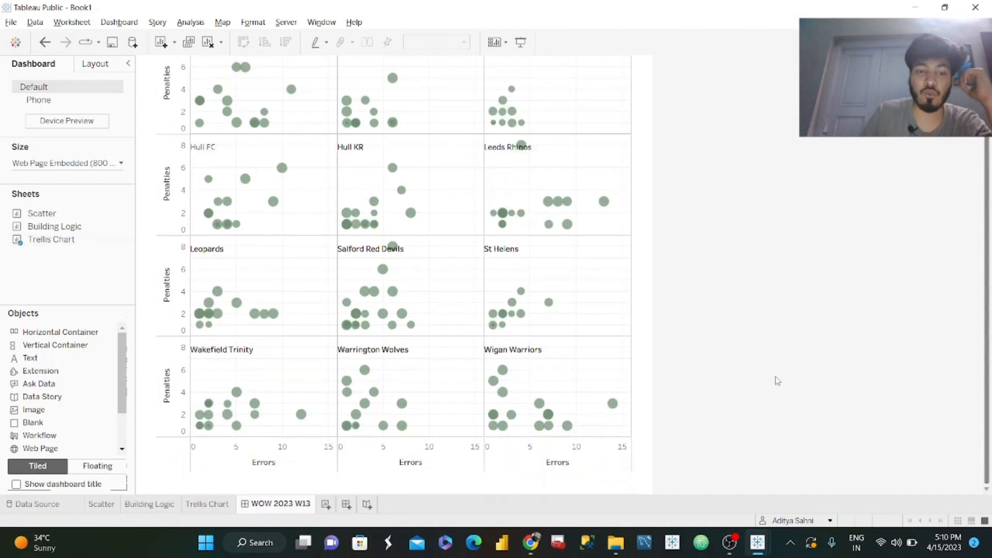
{"action": "mouse_move", "coordinate": [48, 360]}
{"action": "left_mouse_down"}
{"action": "mouse_move", "coordinate": [392, 490]}
{"action": "mouse_move", "coordinate": [399, 458]}
{"action": "left_mouse_up"}
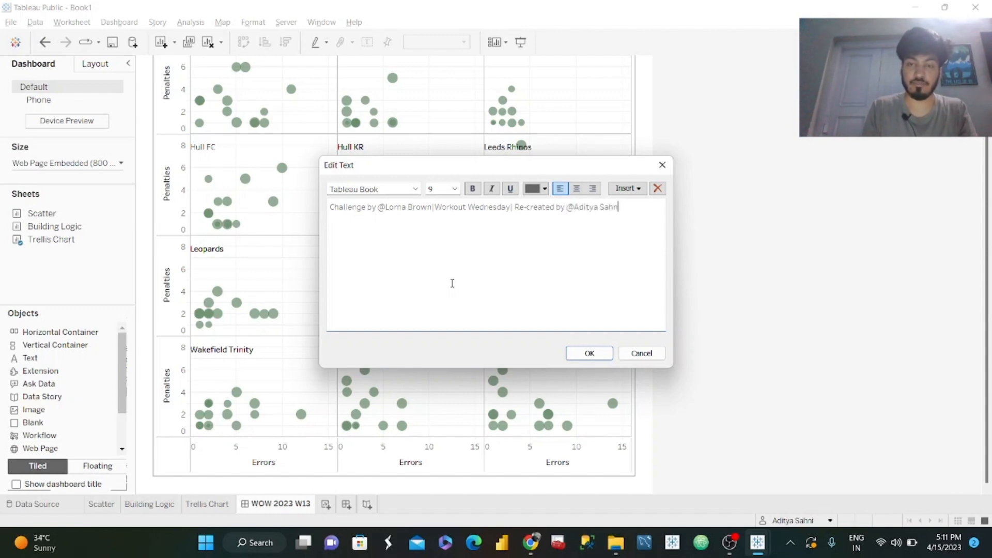
{"action": "type", "text": "i"}
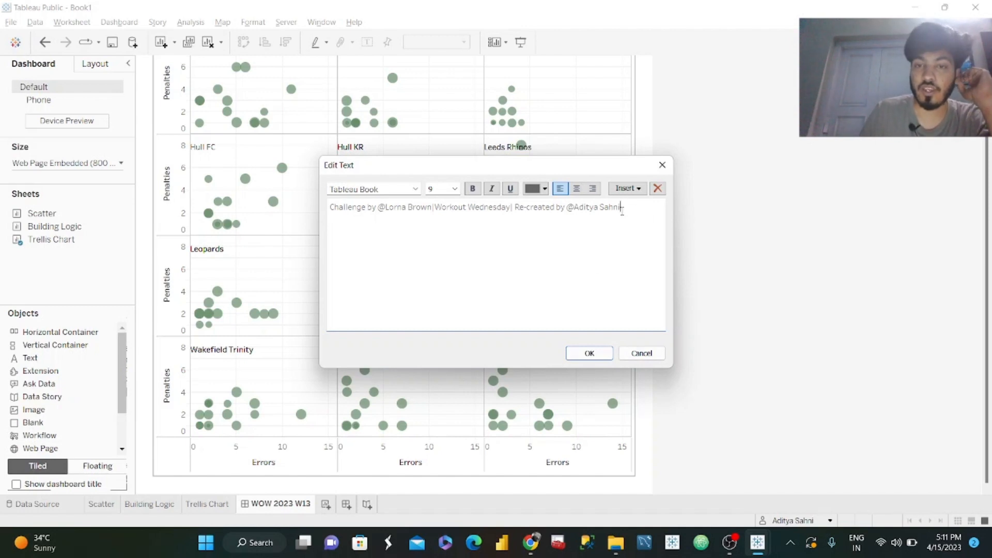
{"action": "left_click_drag", "start_coordinate": [557, 217], "coordinate": [530, 212]}
{"action": "left_click", "coordinate": [477, 220]}
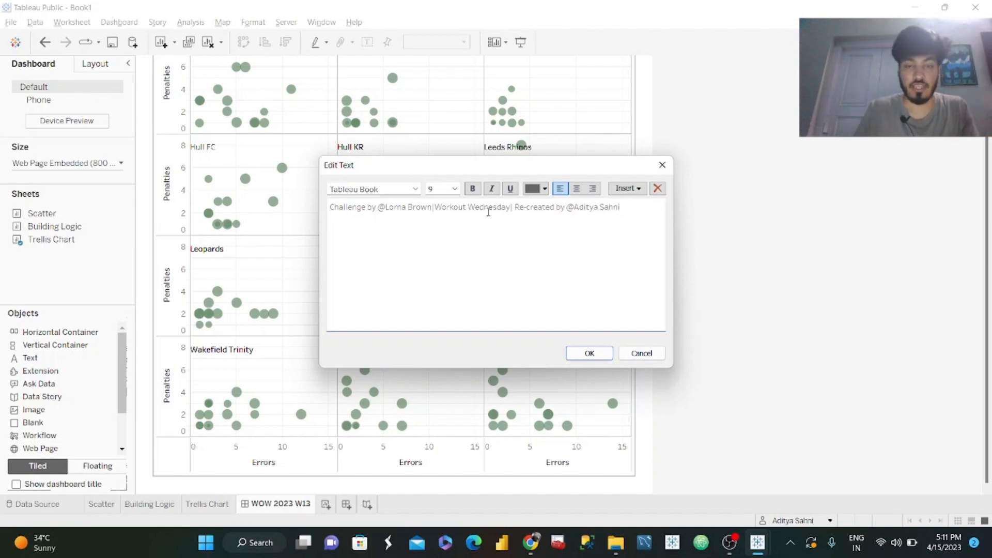
Set the whole credit line to Georgia at size 12.
{"action": "key", "text": "ctrl+a"}
{"action": "left_click", "coordinate": [415, 189]}
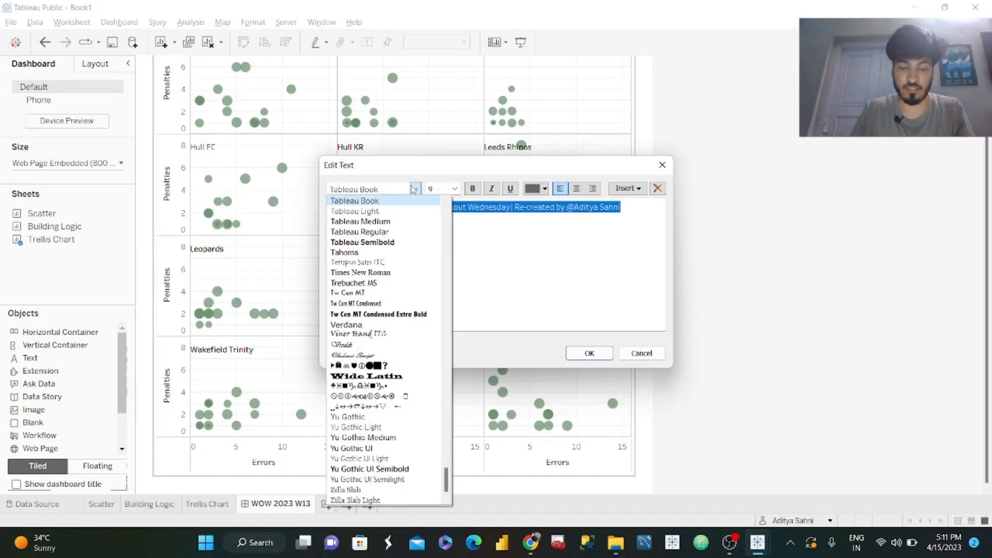
{"action": "left_click", "coordinate": [352, 230]}
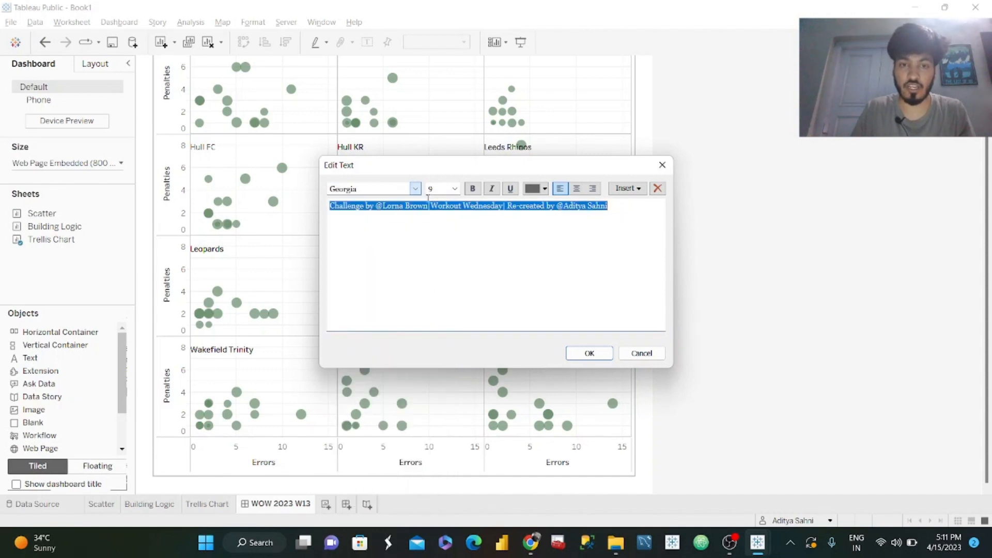
{"action": "left_click", "coordinate": [454, 189]}
{"action": "left_click", "coordinate": [442, 235]}
{"action": "left_click", "coordinate": [502, 228]}
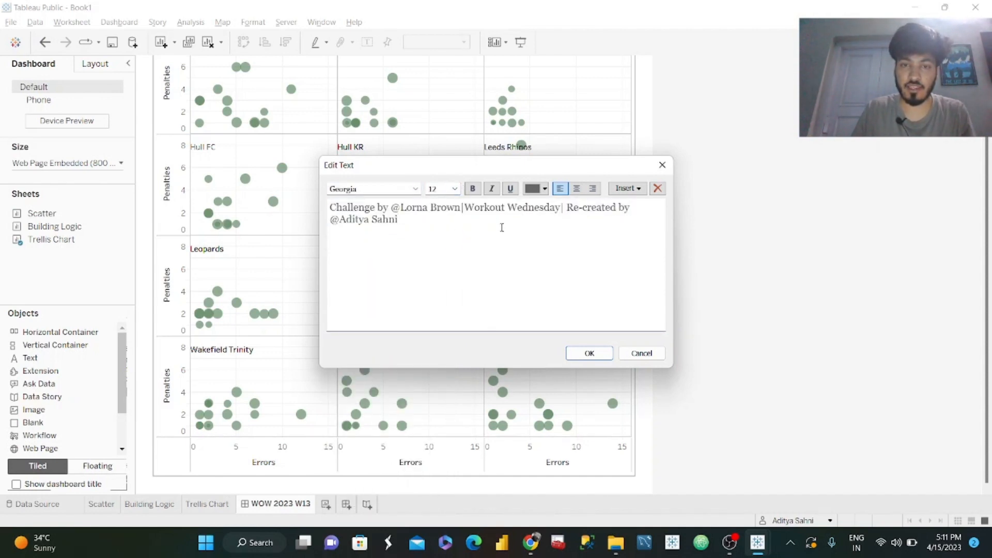
Colour the challenge author's credit teal and the re-creation credit blue, and apply the text.
{"action": "left_click_drag", "start_coordinate": [451, 206], "coordinate": [329, 208]}
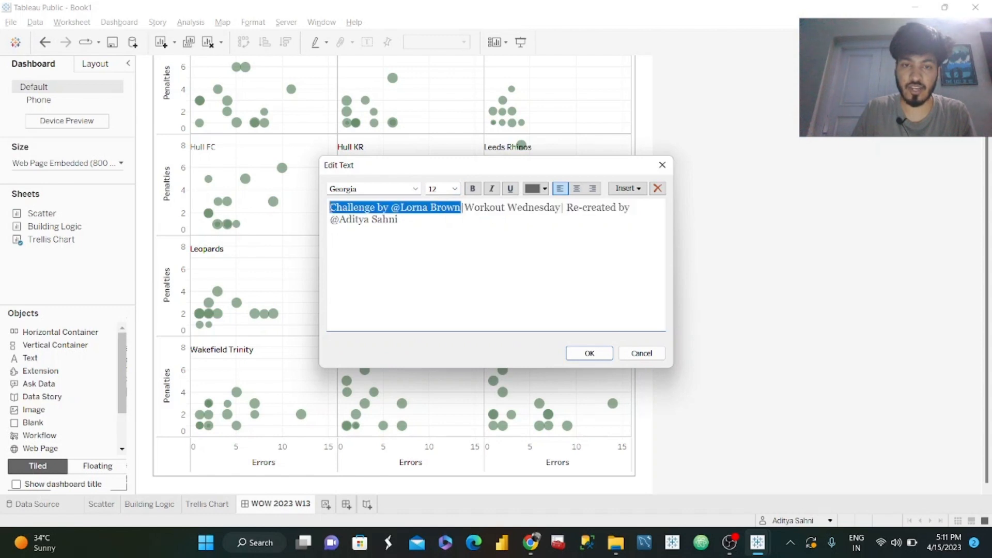
{"action": "left_click", "coordinate": [545, 189]}
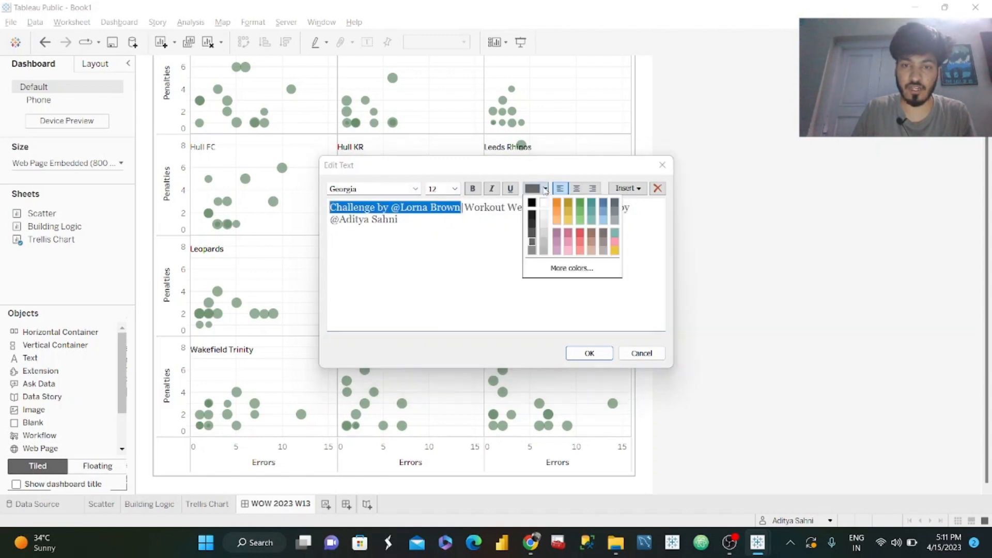
{"action": "left_click", "coordinate": [593, 203]}
{"action": "left_click_drag", "start_coordinate": [568, 207], "coordinate": [583, 213]}
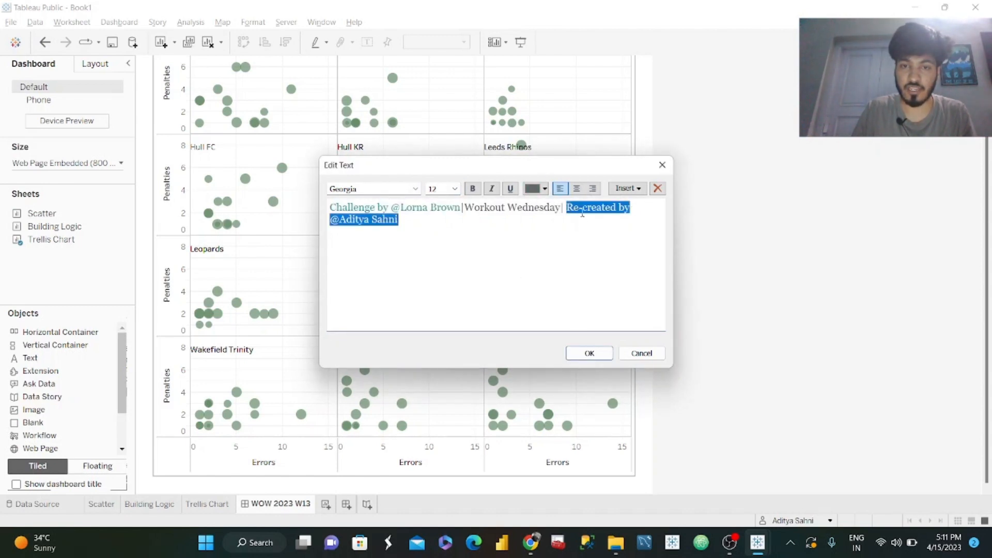
{"action": "left_click", "coordinate": [527, 190]}
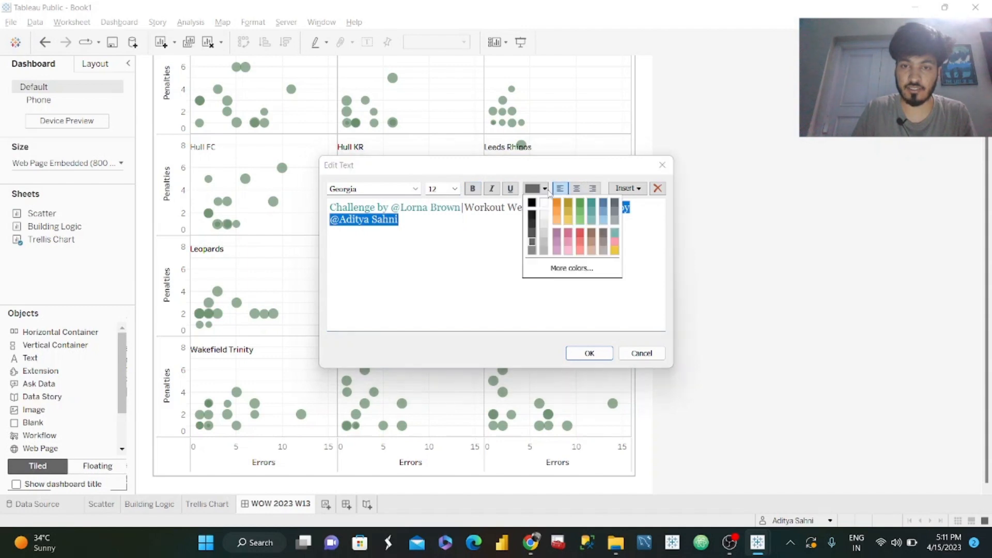
{"action": "left_click", "coordinate": [603, 205]}
{"action": "left_click", "coordinate": [601, 354]}
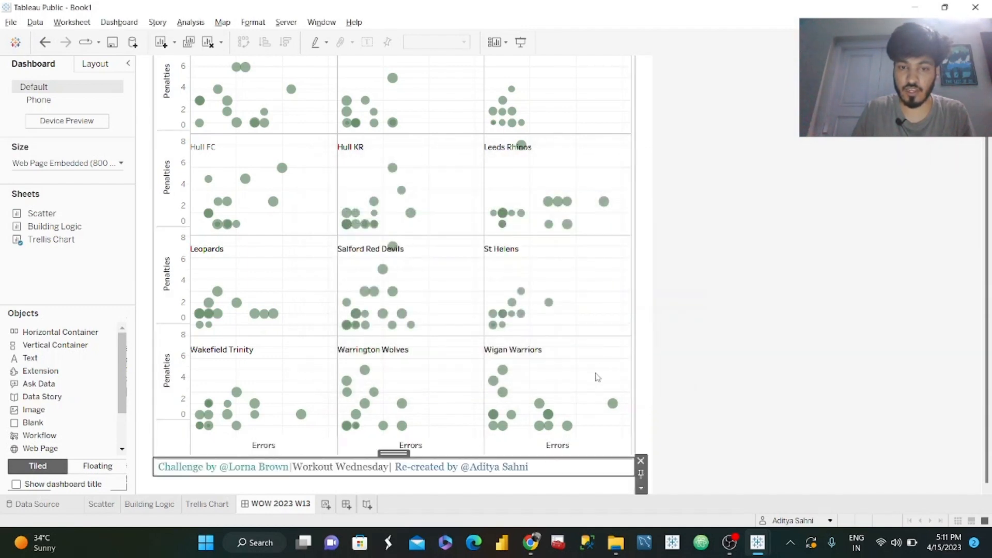
Centre the credit line within its text object below the chart.
{"action": "double_click", "coordinate": [437, 476]}
{"action": "key", "text": "ctrl+a"}
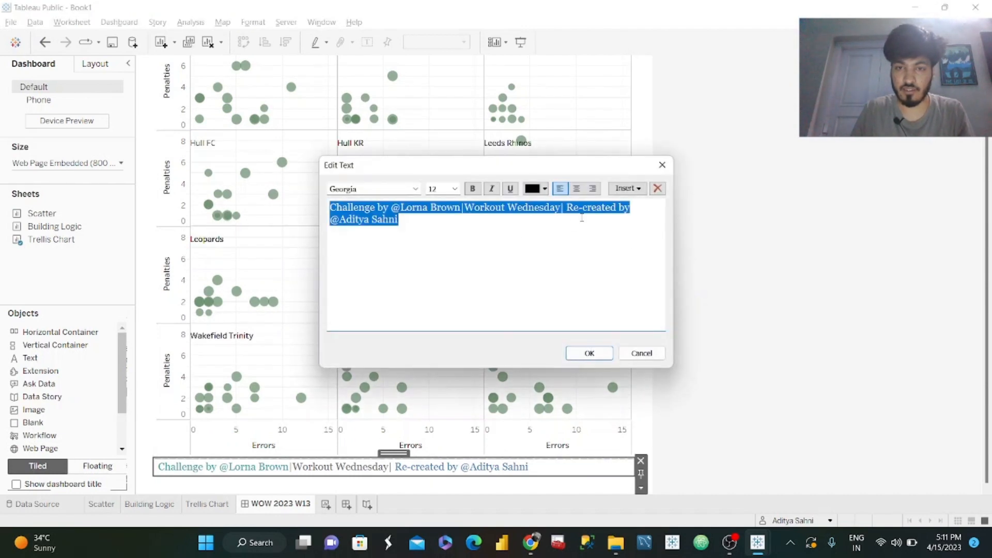
{"action": "left_click", "coordinate": [583, 190]}
{"action": "left_click", "coordinate": [590, 353]}
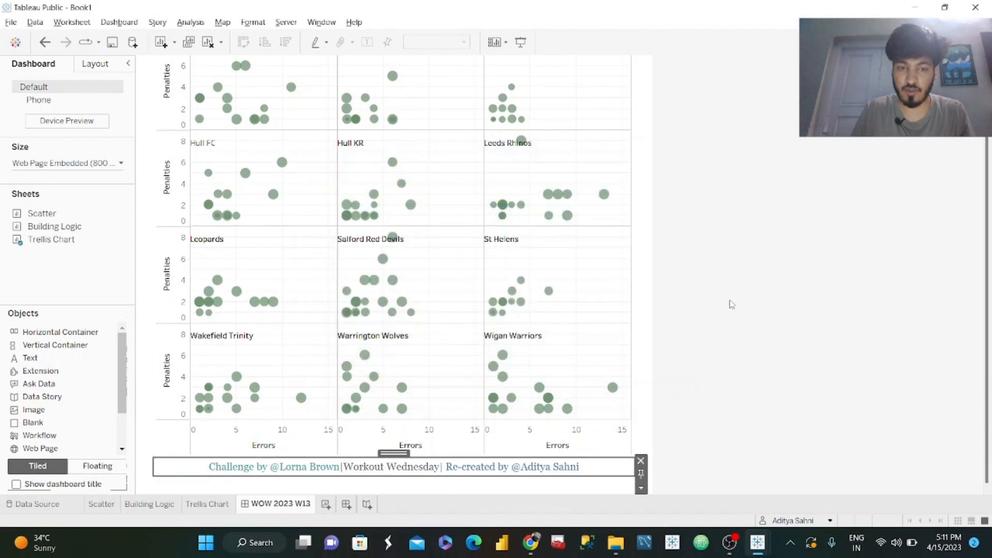
Present the dashboard full screen and test the first measure with Goals and Metres.
{"action": "scroll", "coordinate": [938, 368], "scroll_direction": "up", "scroll_amount": 3}
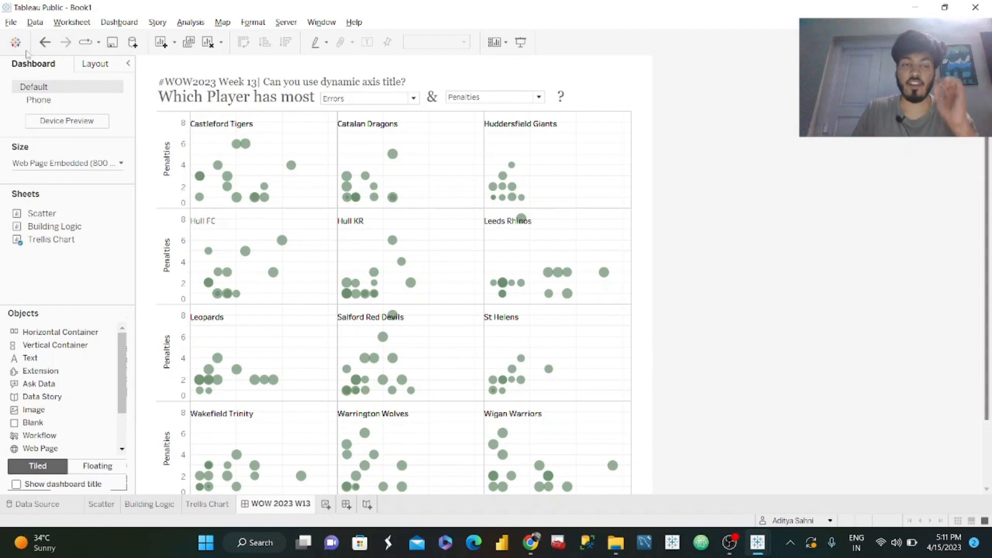
{"action": "left_click", "coordinate": [7, 21]}
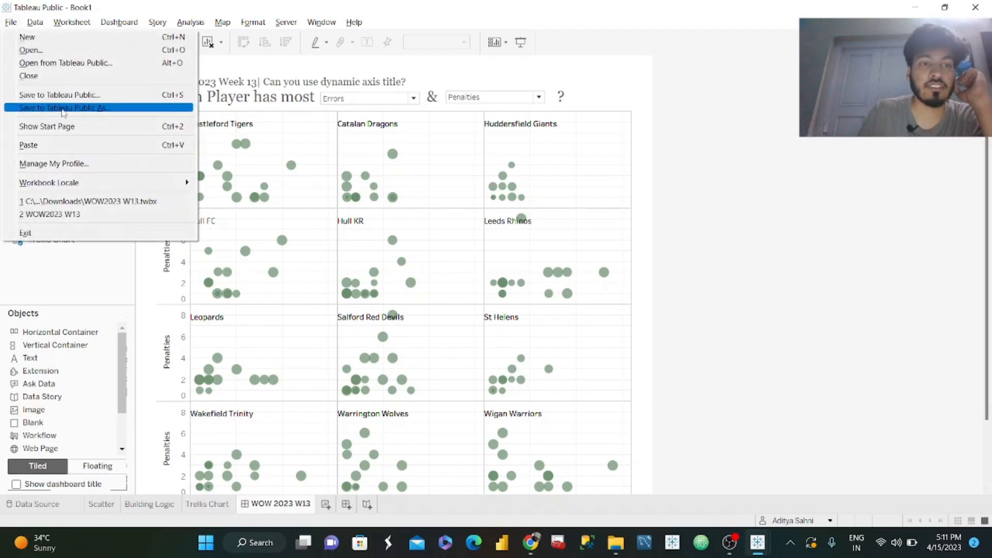
{"action": "left_click", "coordinate": [63, 111]}
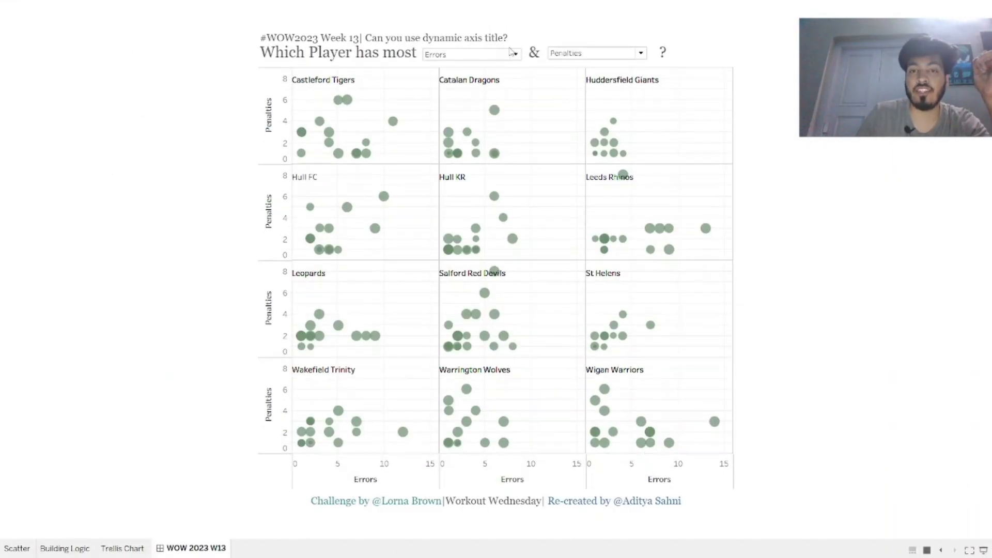
{"action": "left_click", "coordinate": [510, 52]}
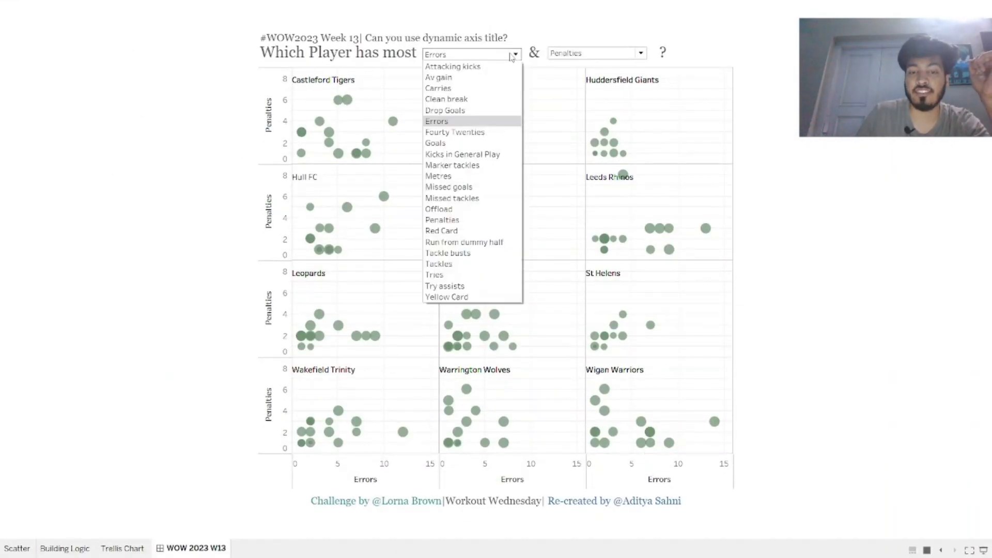
{"action": "left_click", "coordinate": [467, 145]}
{"action": "left_click", "coordinate": [516, 56]}
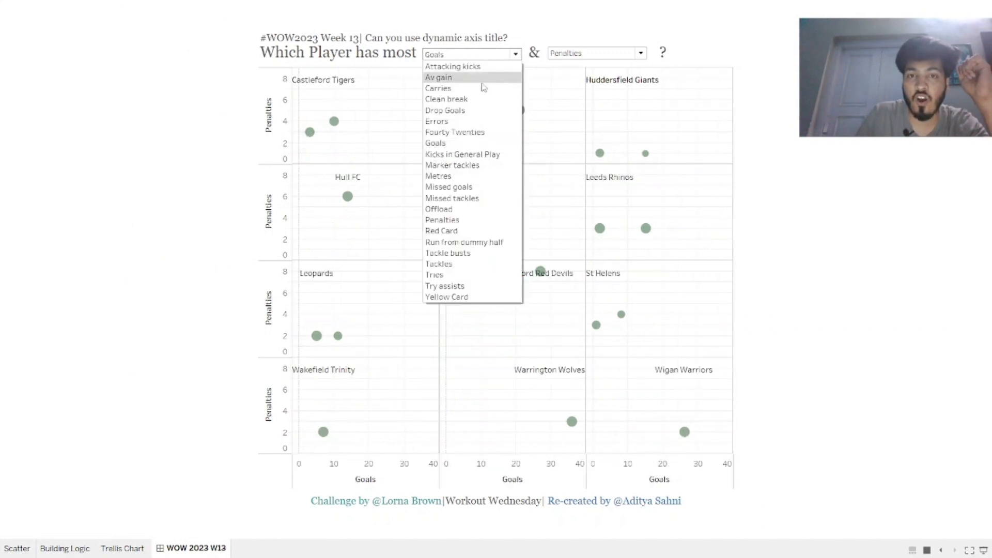
{"action": "left_click", "coordinate": [466, 176]}
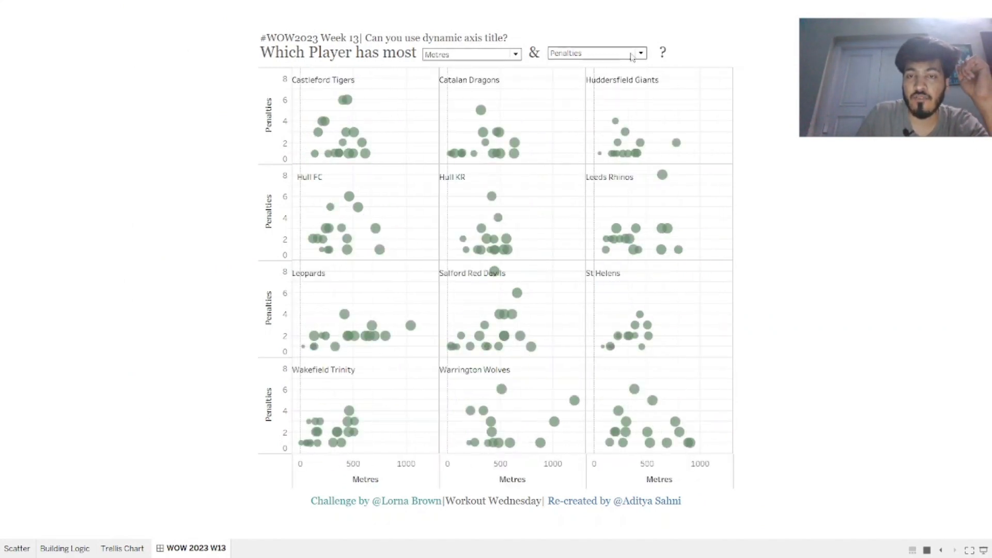